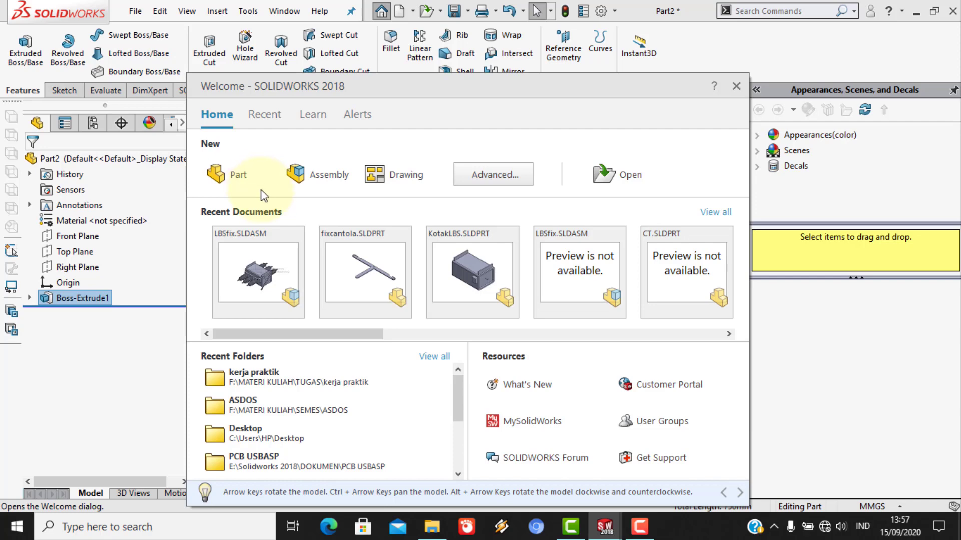
- Create a new part and start a sketch on the Top Plane, viewed normal to the plane
left_click(239, 176)
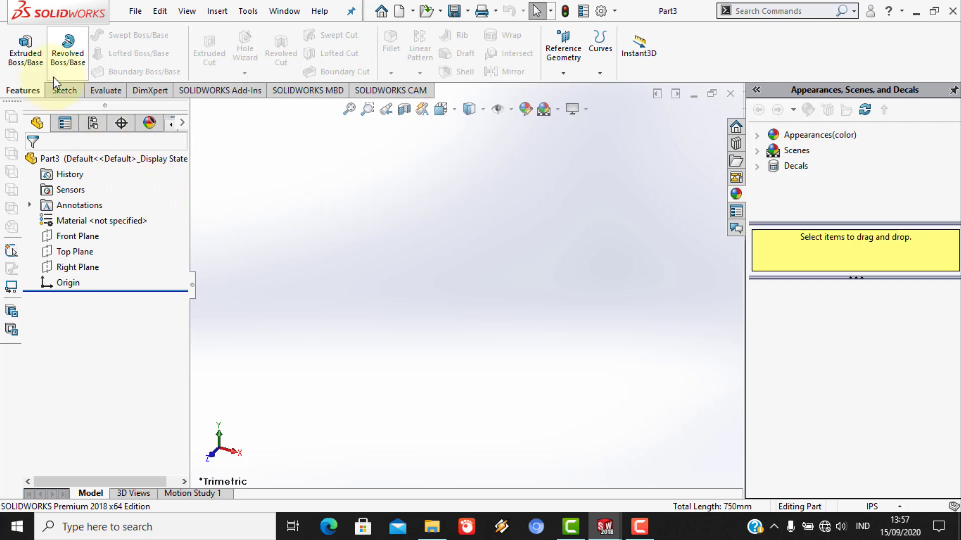
right_click(75, 253)
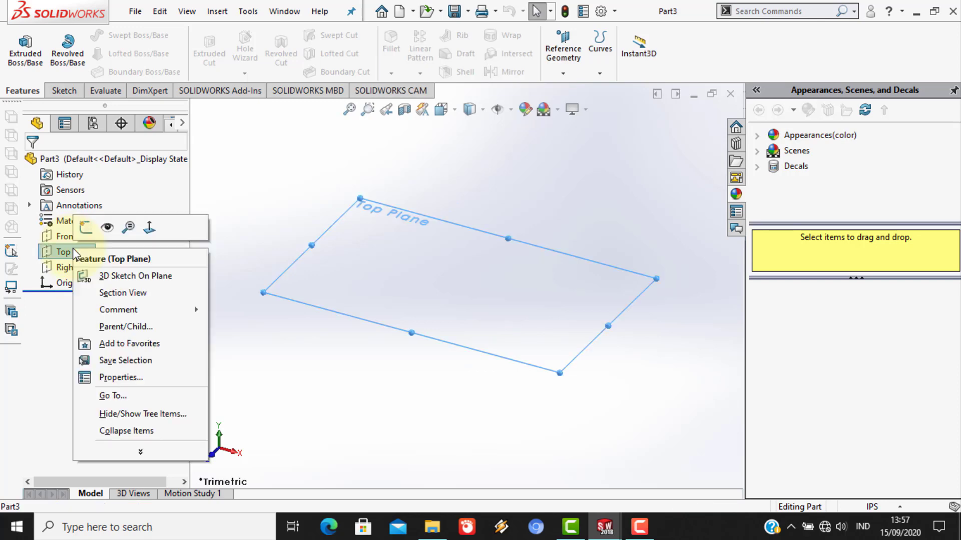
left_click(156, 225)
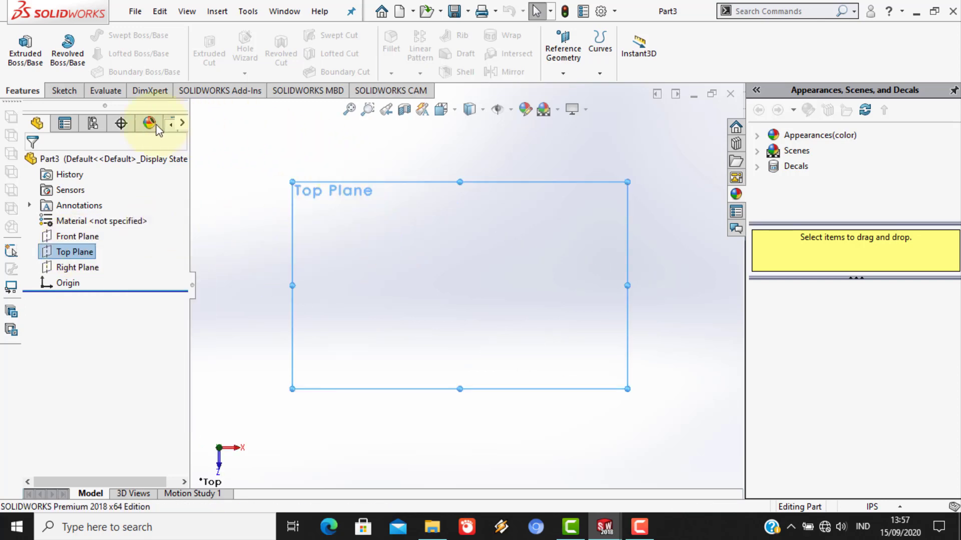
left_click(63, 90)
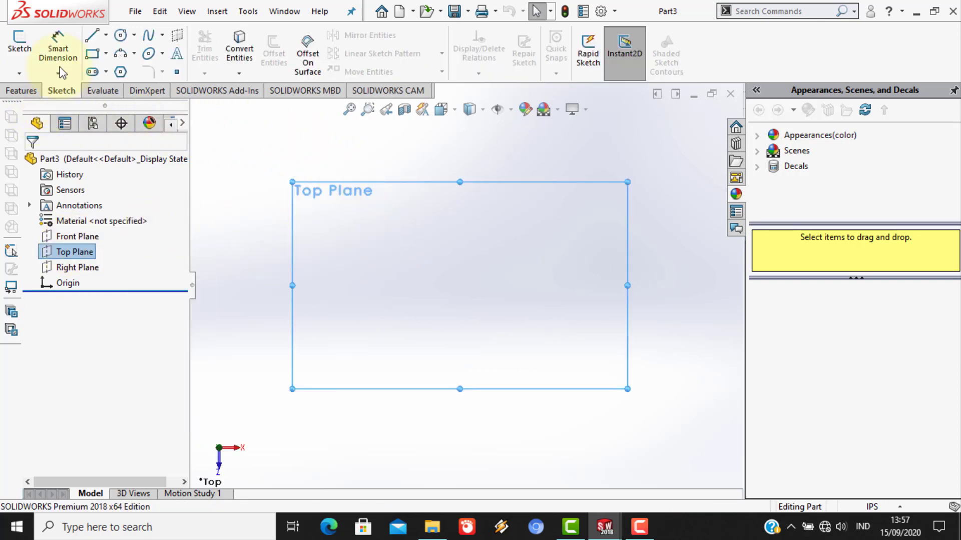
left_click(27, 40)
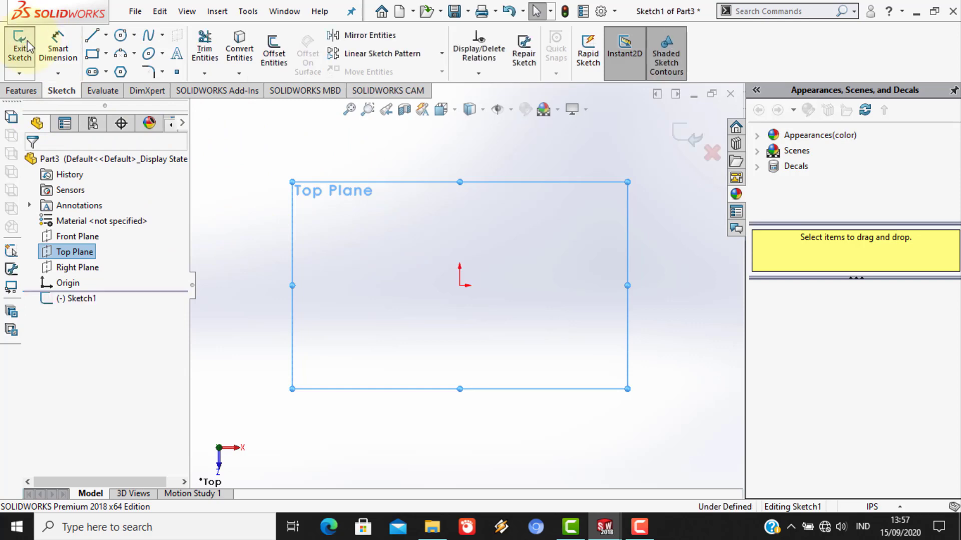
- Sketch a corner rectangle from the origin, about 1.54 in wide and 1.57 in high
left_click(92, 55)
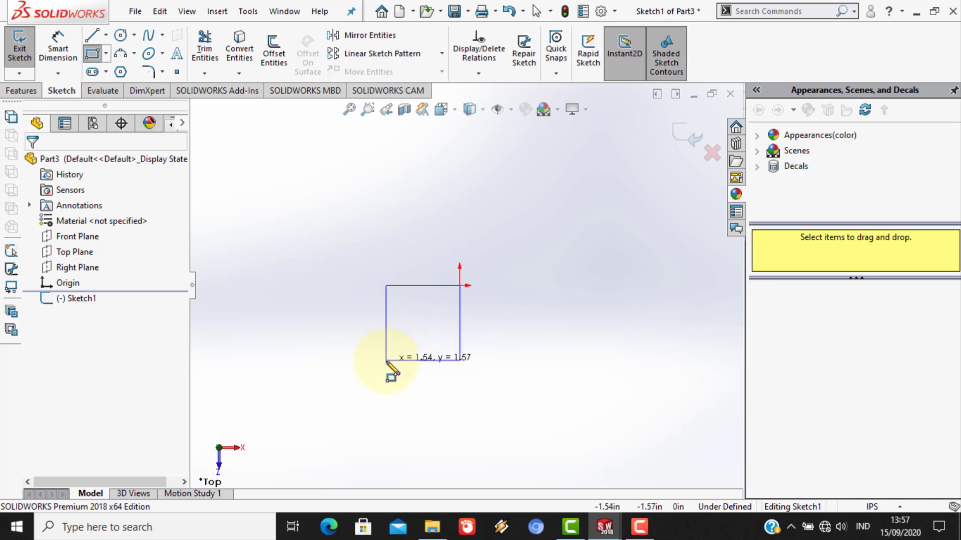
left_click(387, 361)
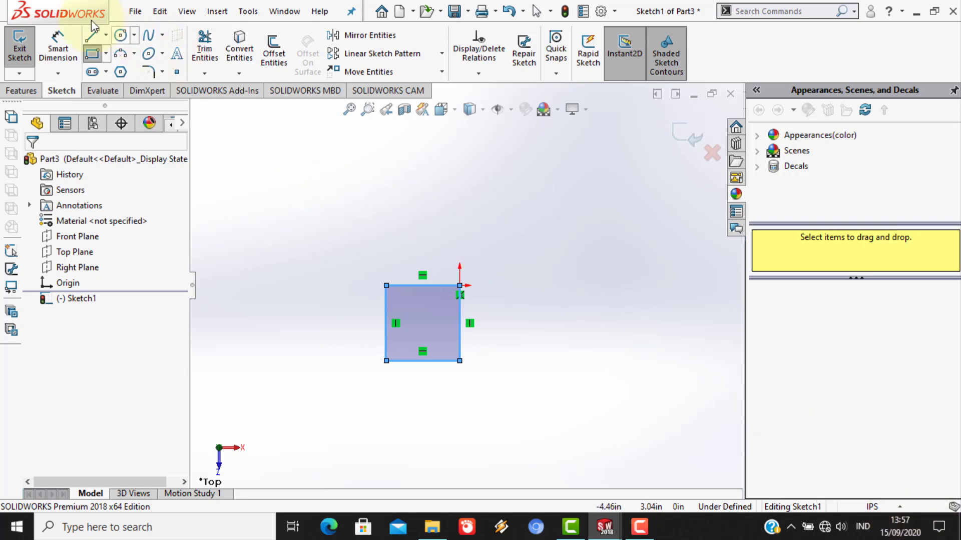
- Change the document units to MMGS (millimeter, gram, second) and rebuild the part
left_click(892, 507)
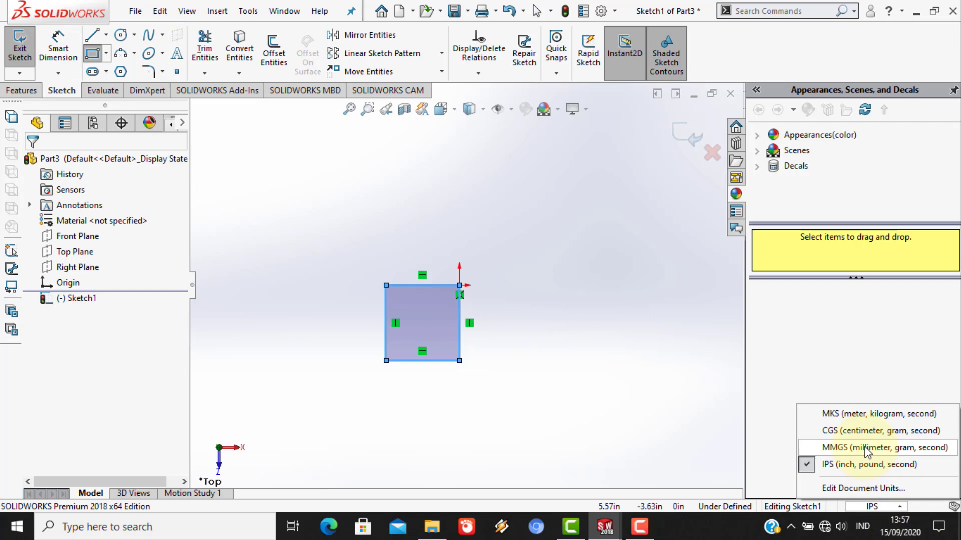
left_click(868, 450)
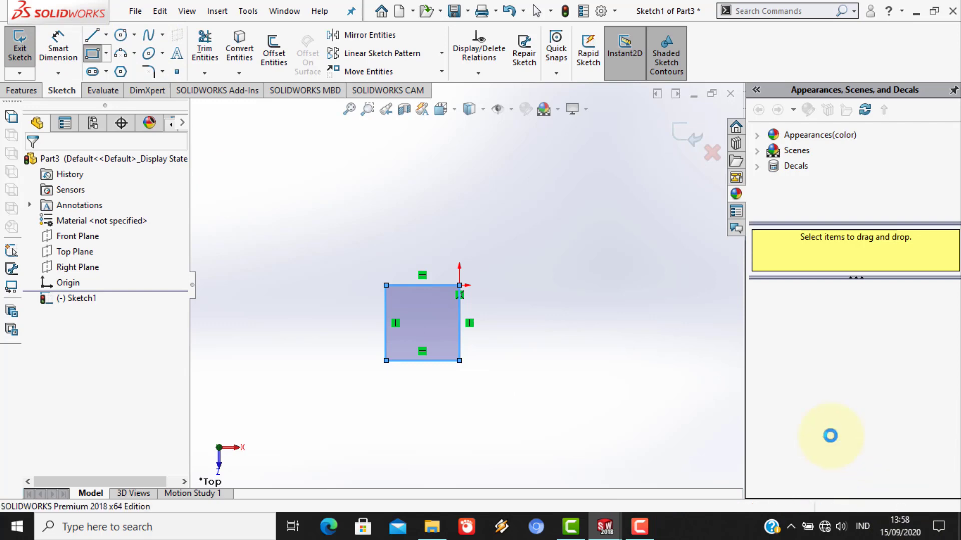
key("ctrl+b")
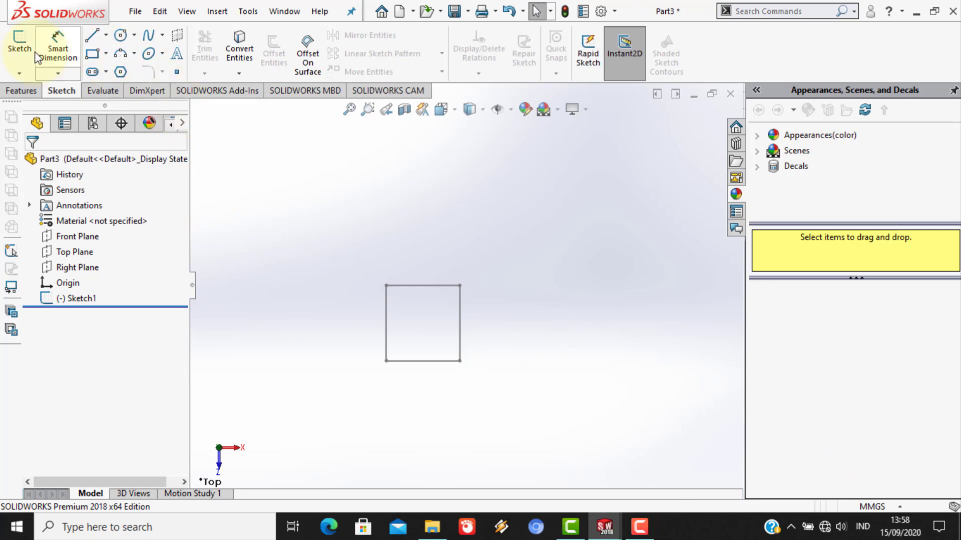
- Reopen the rectangle's sketch for editing and dimension its upper horizontal edge to 250 mm
left_click(423, 287)
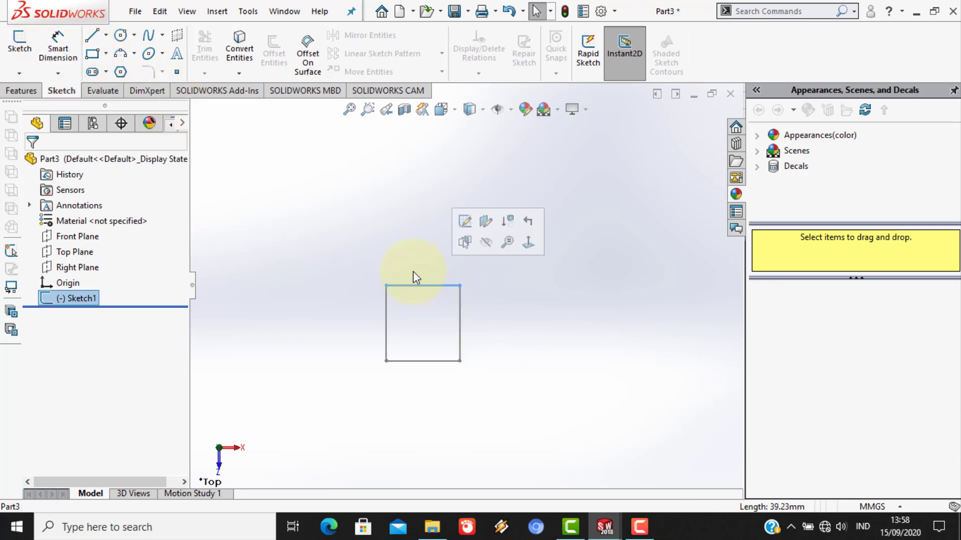
left_click(457, 210)
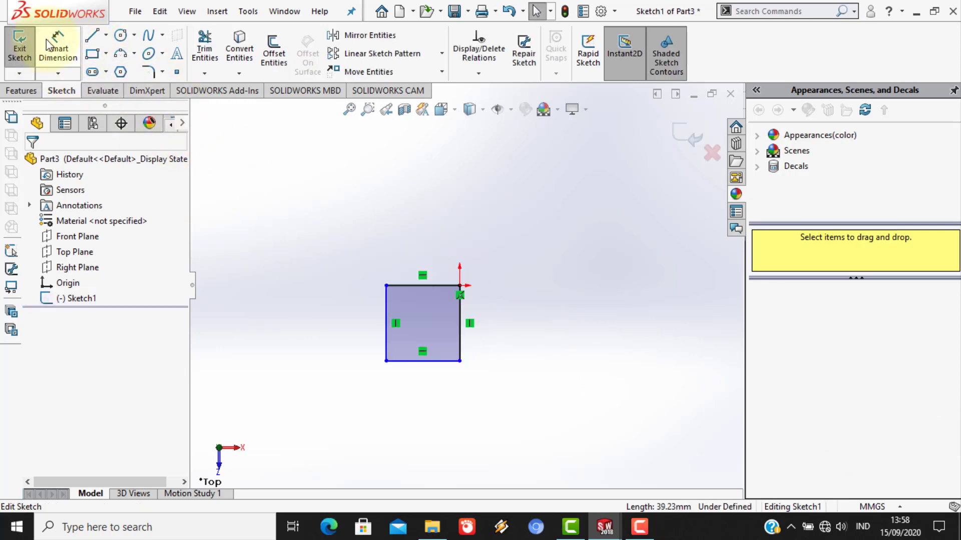
left_click(58, 50)
left_click(421, 284)
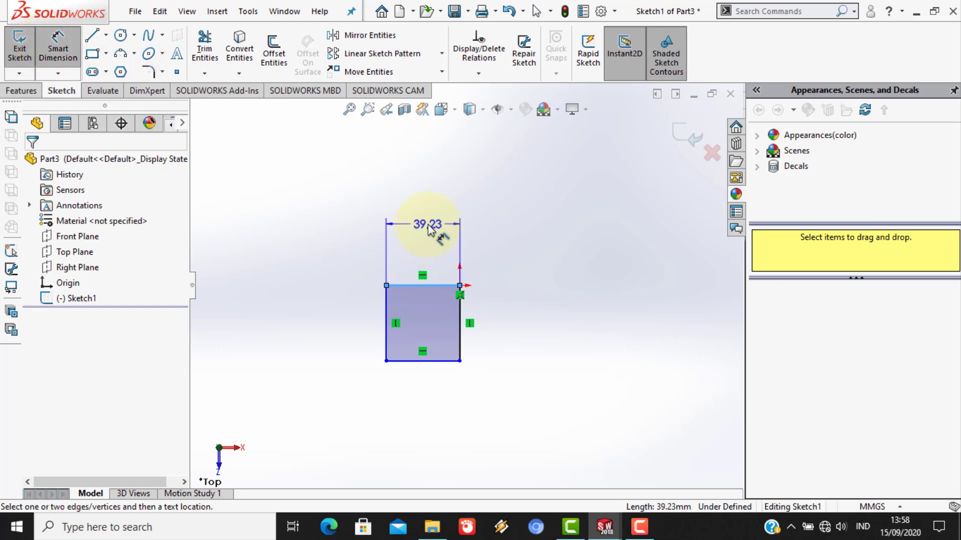
left_click(428, 224)
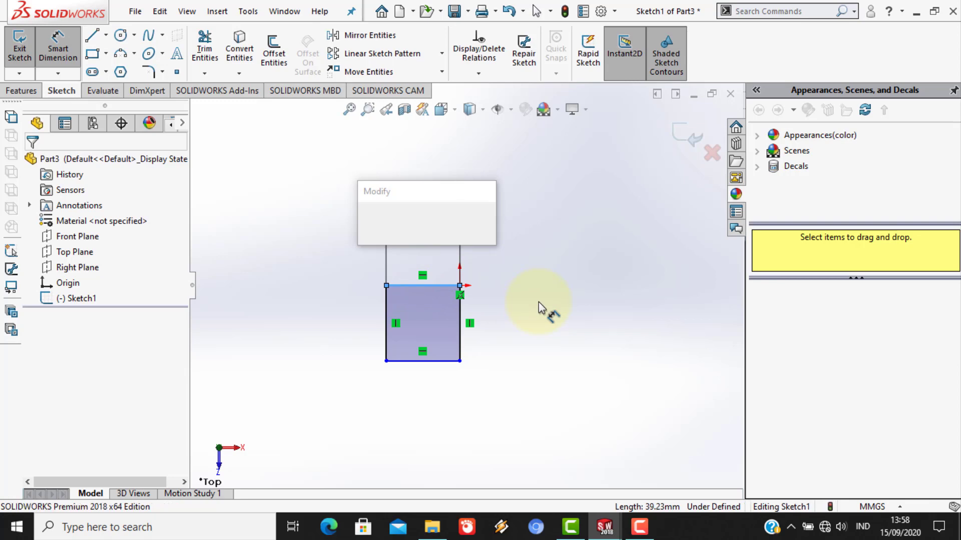
type("2")
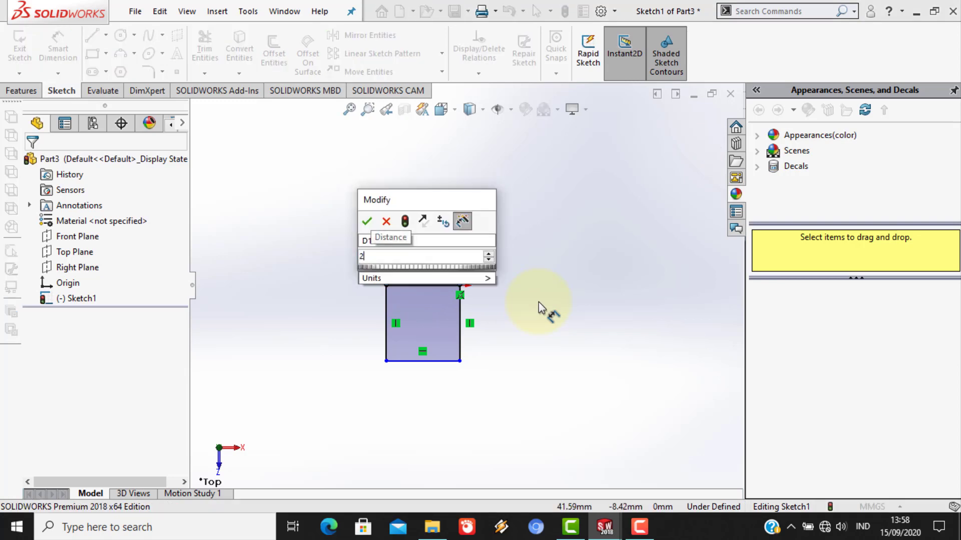
type("50")
left_click(363, 221)
- Dimension the vertical edge of the rectangle opposite the origin to 300 mm
left_click(385, 338)
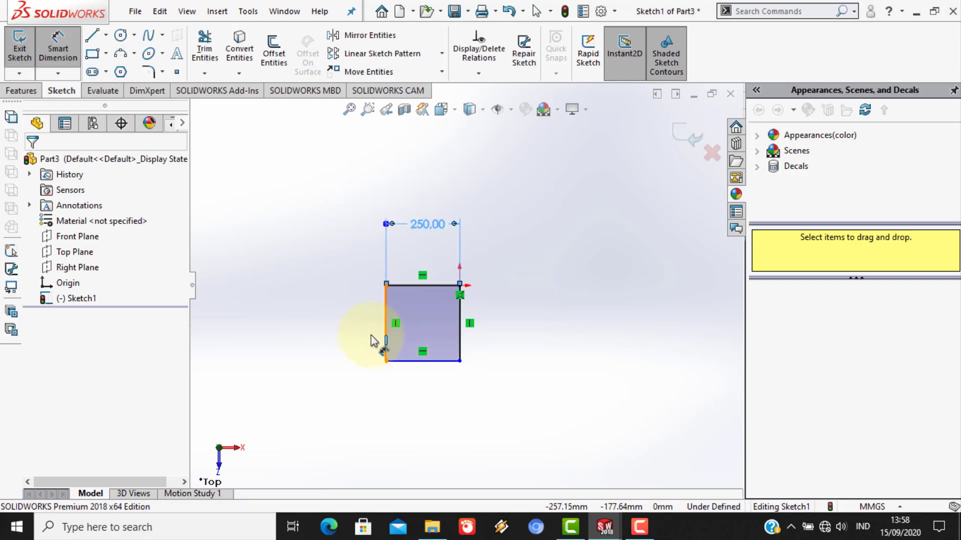
left_click(320, 331)
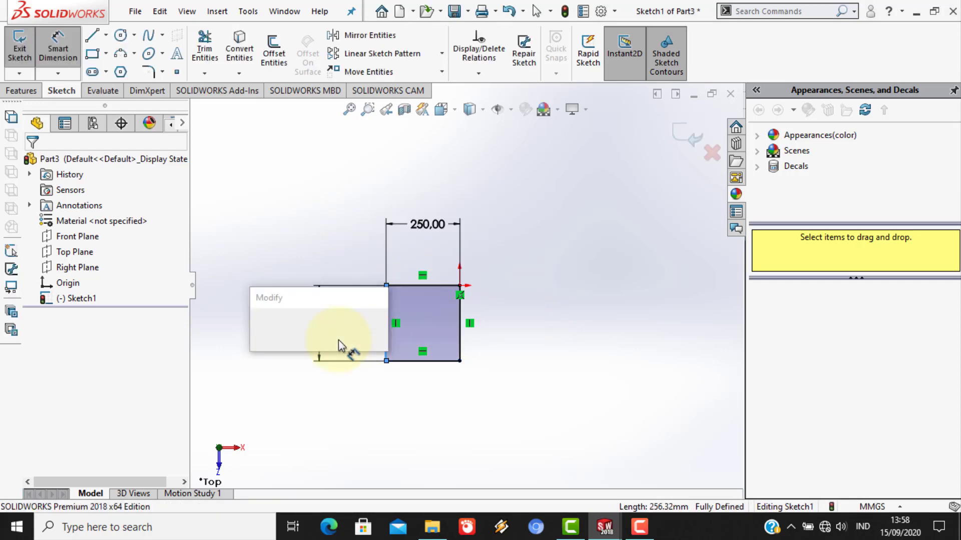
type("30")
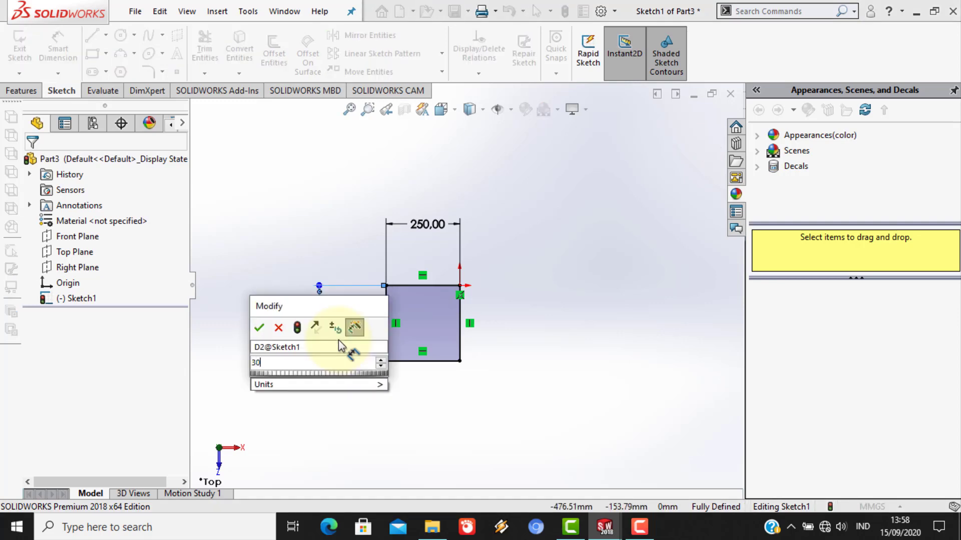
type("0")
key("Return")
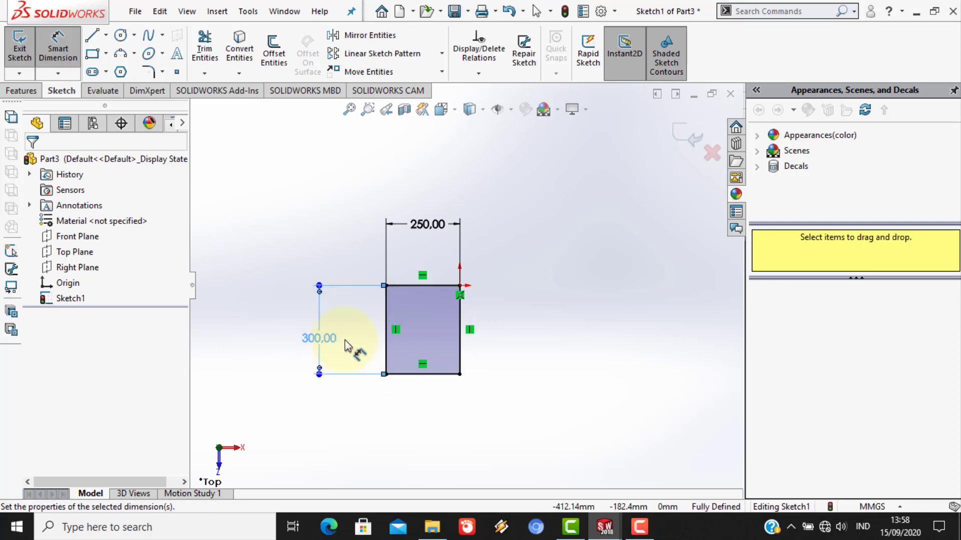
- Extrude the rectangle as a blind boss to a depth of 200 mm
left_click(28, 92)
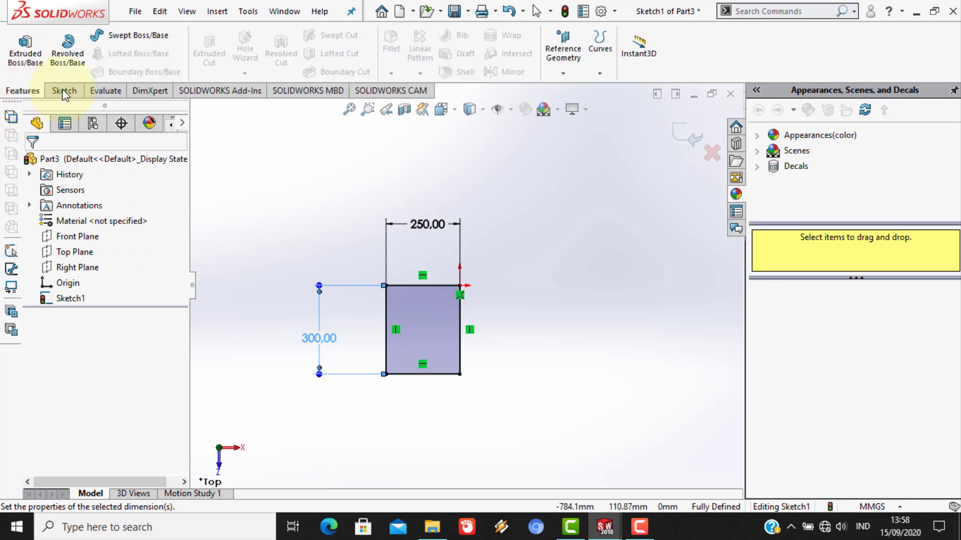
left_click(23, 62)
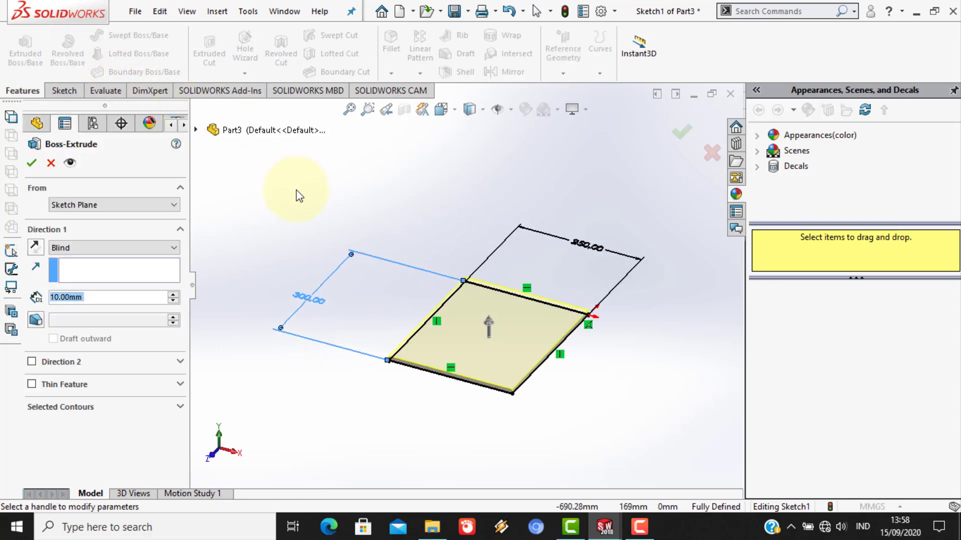
left_click(485, 299)
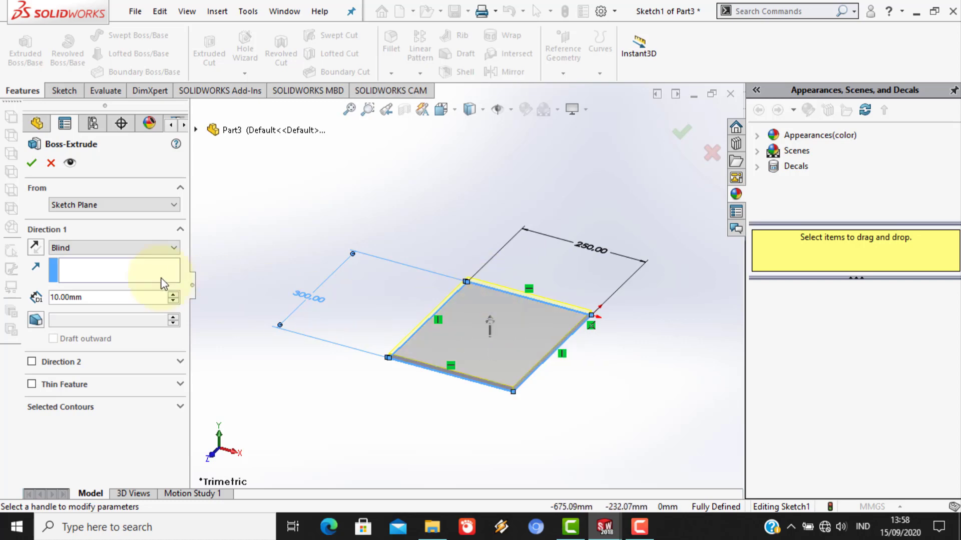
left_click(102, 297)
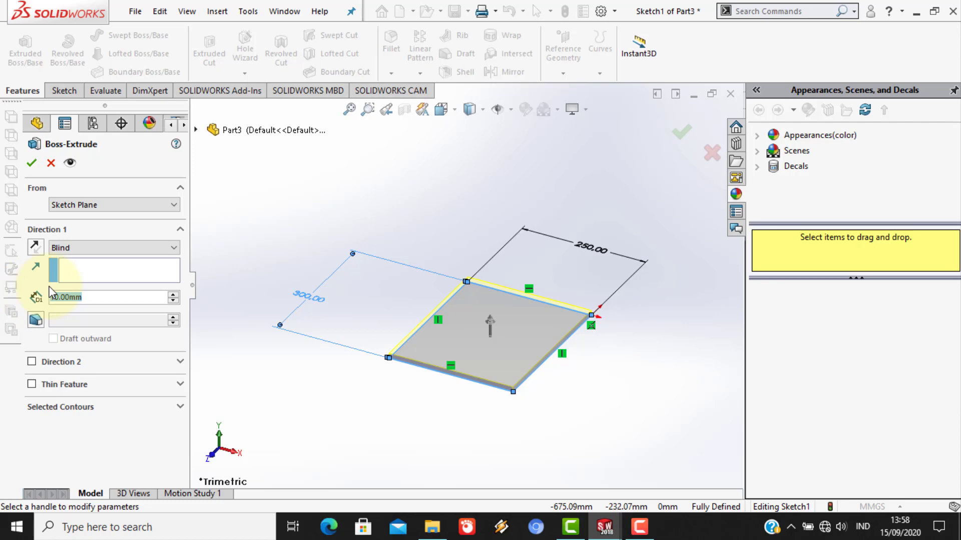
type("200")
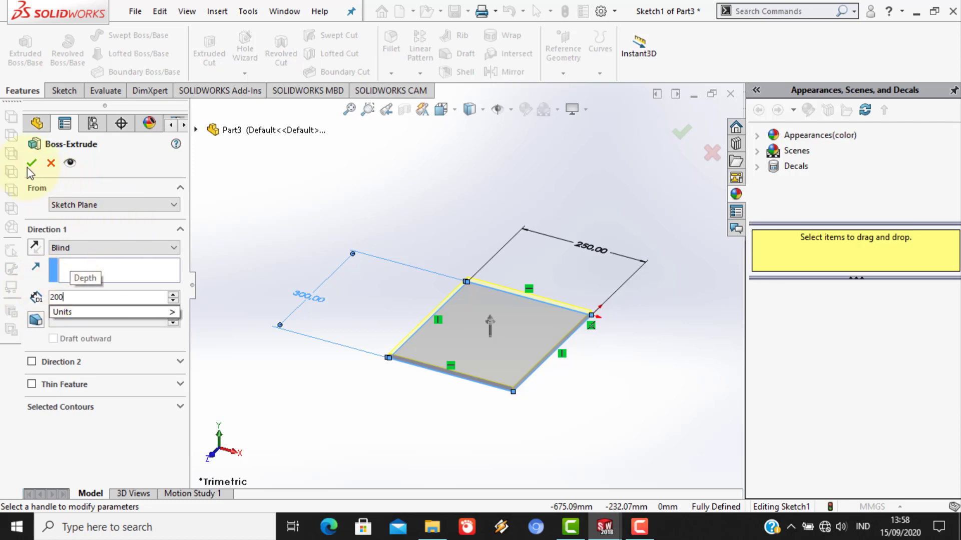
key("Return")
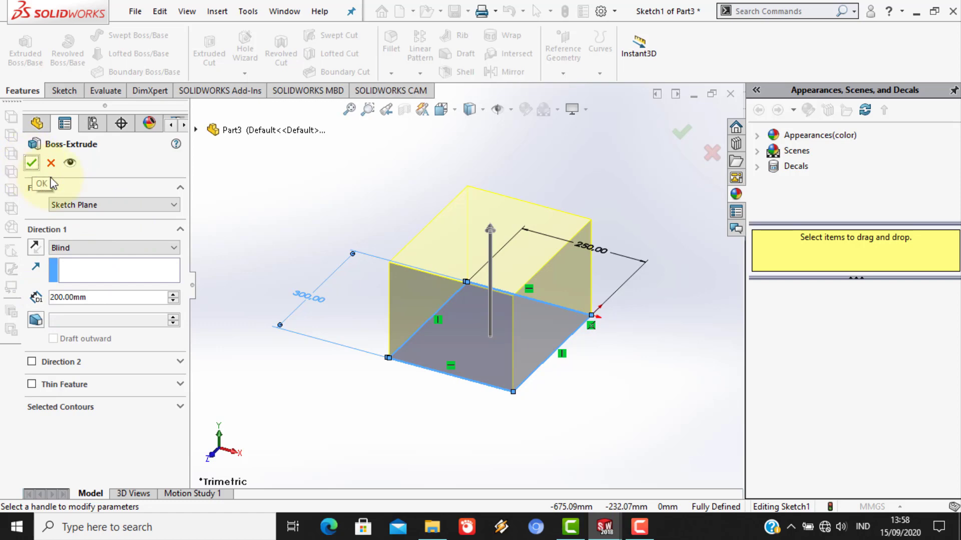
left_click(680, 137)
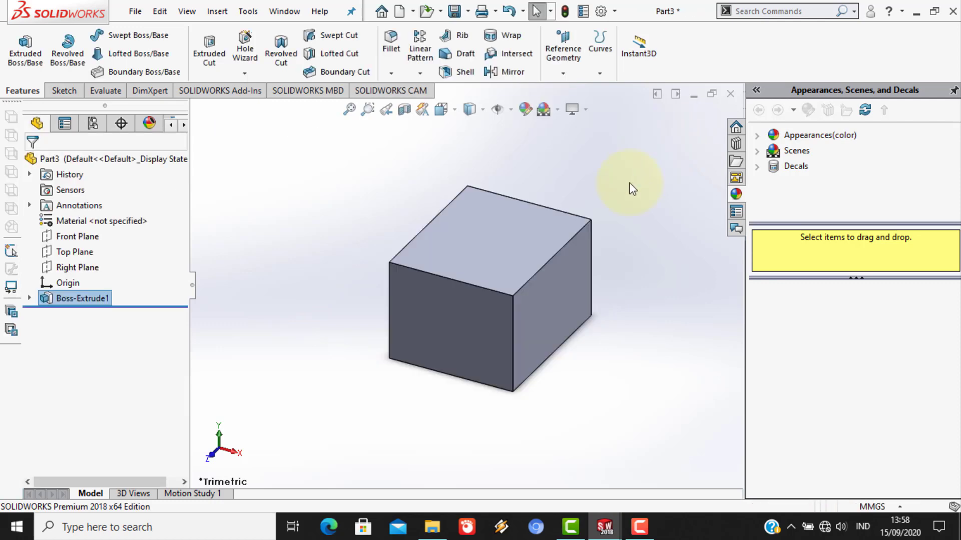
- Start a constant-size Fillet and select the block's four parallel 250 mm edges
middle_click_drag(418, 401, 429, 433)
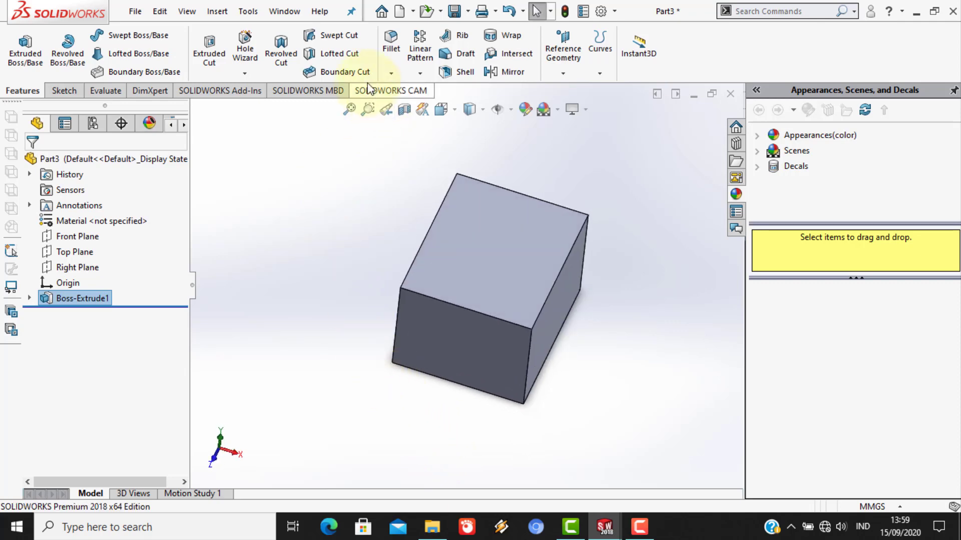
left_click(391, 44)
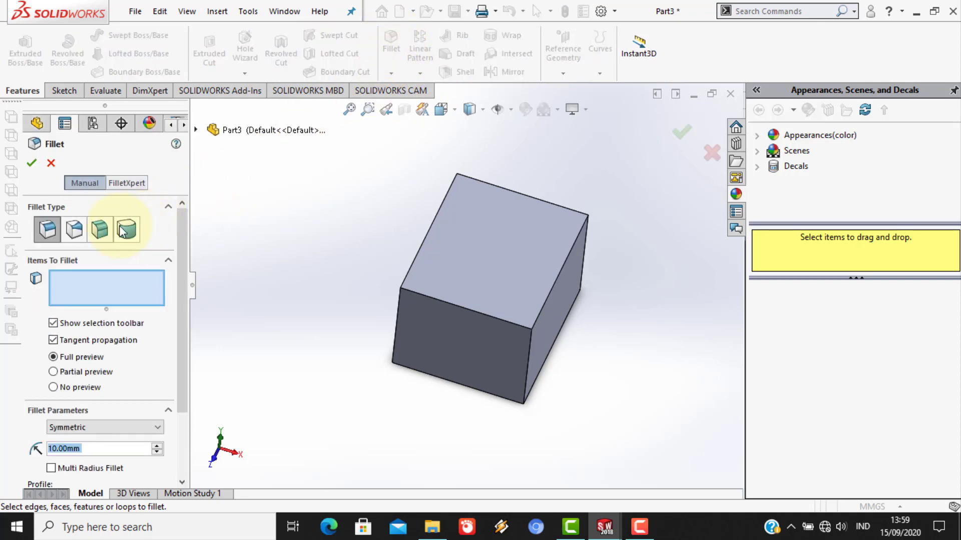
left_click(464, 295)
middle_click_drag(525, 196, 496, 254)
left_click(495, 248)
middle_click_drag(515, 216, 439, 300)
left_click(503, 257)
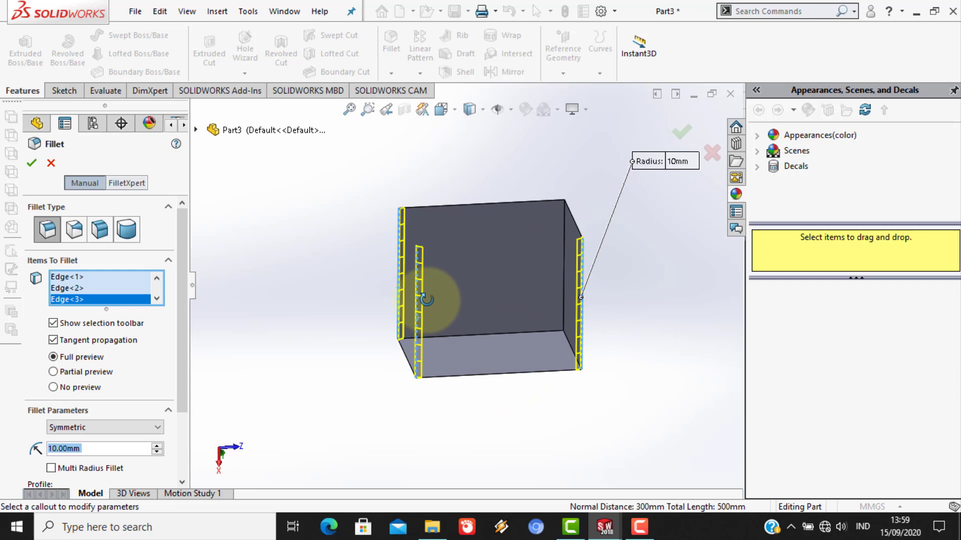
left_click(563, 264)
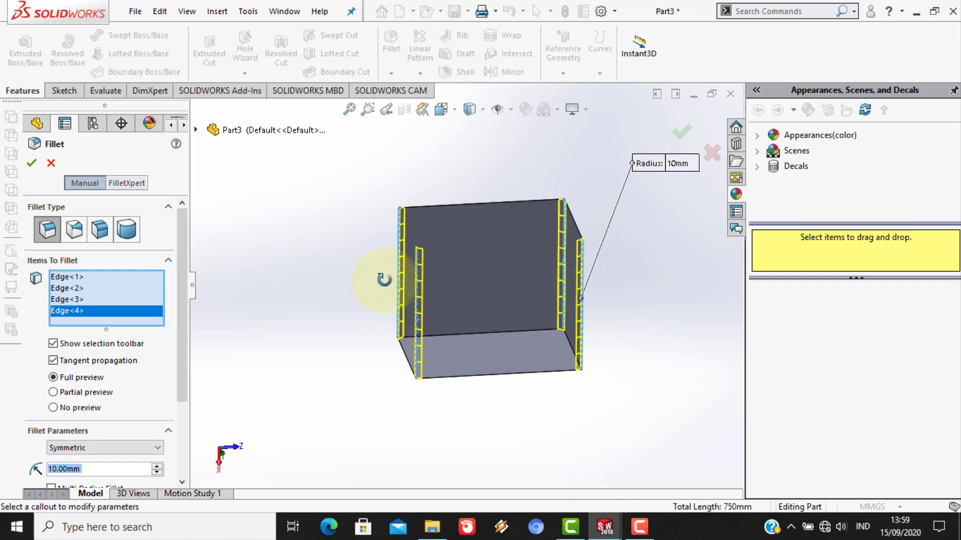
middle_click_drag(381, 279, 526, 178)
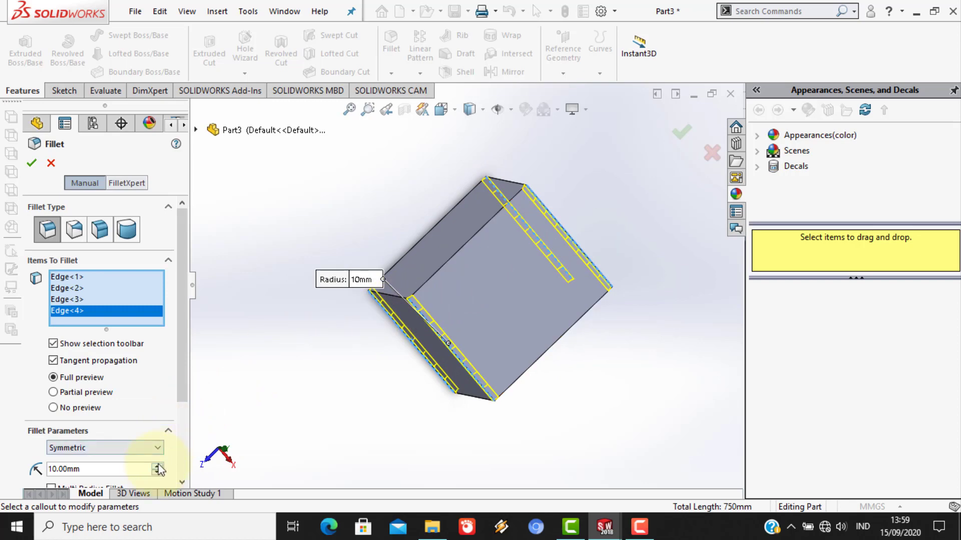
- Set the symmetric fillet radius to 20 mm and apply it to the block's four selected edges
scroll(154, 422, "down", 3)
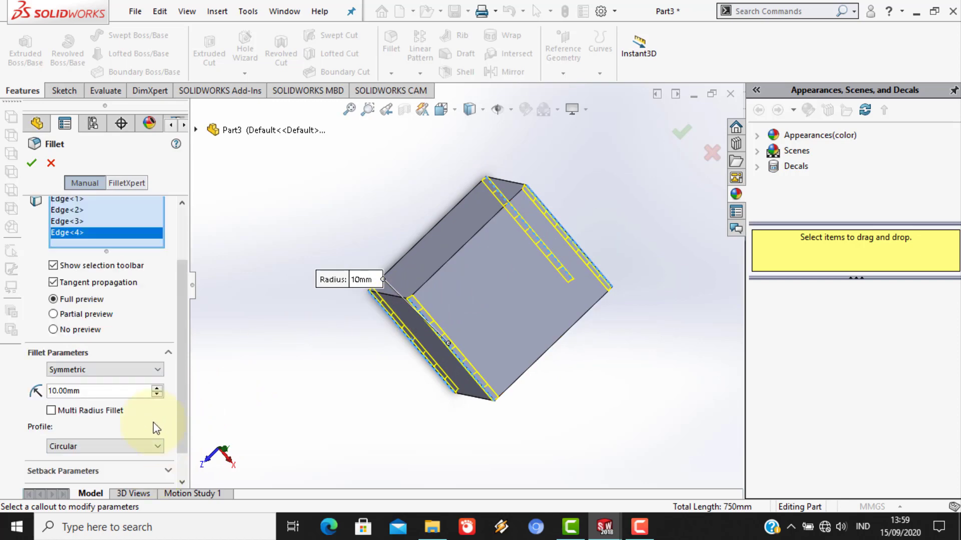
right_click(52, 391)
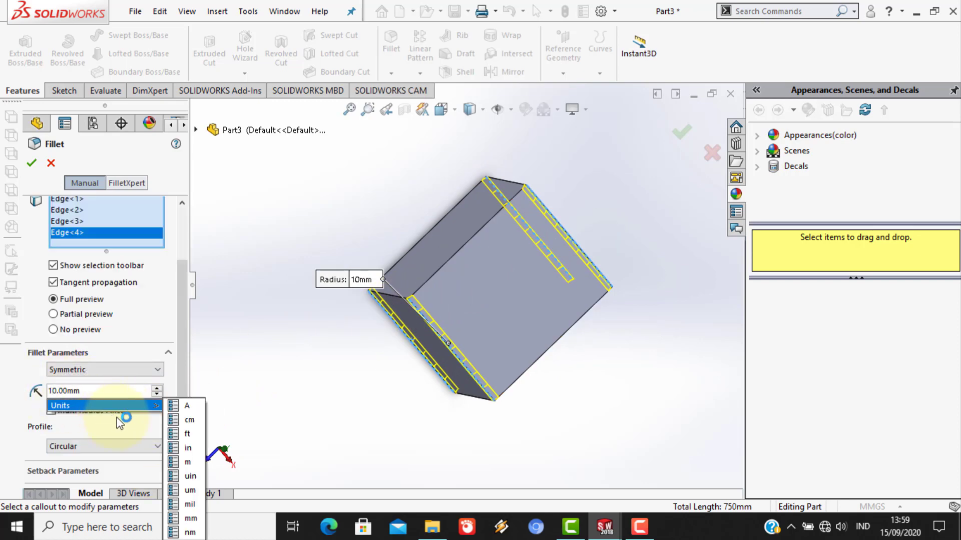
key("BackSpace")
type("2")
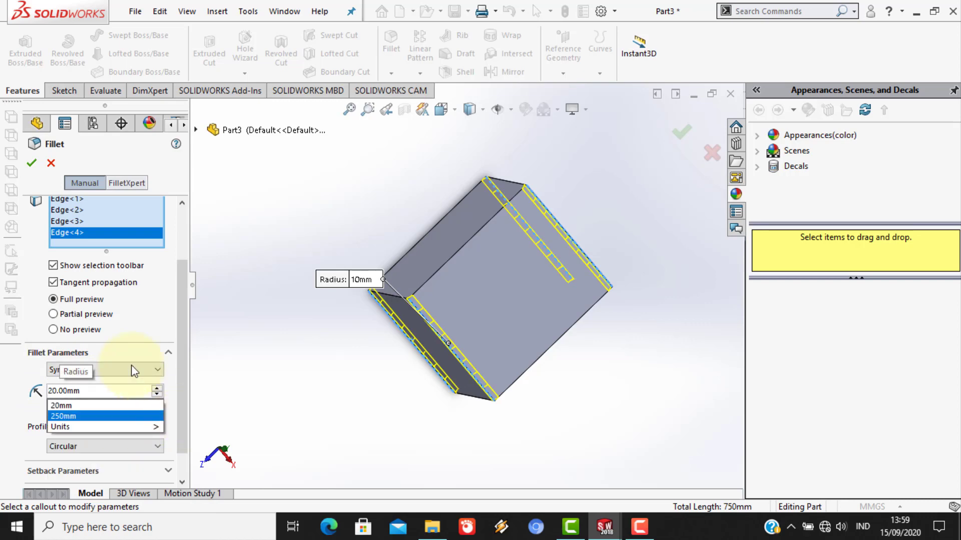
left_click(168, 333)
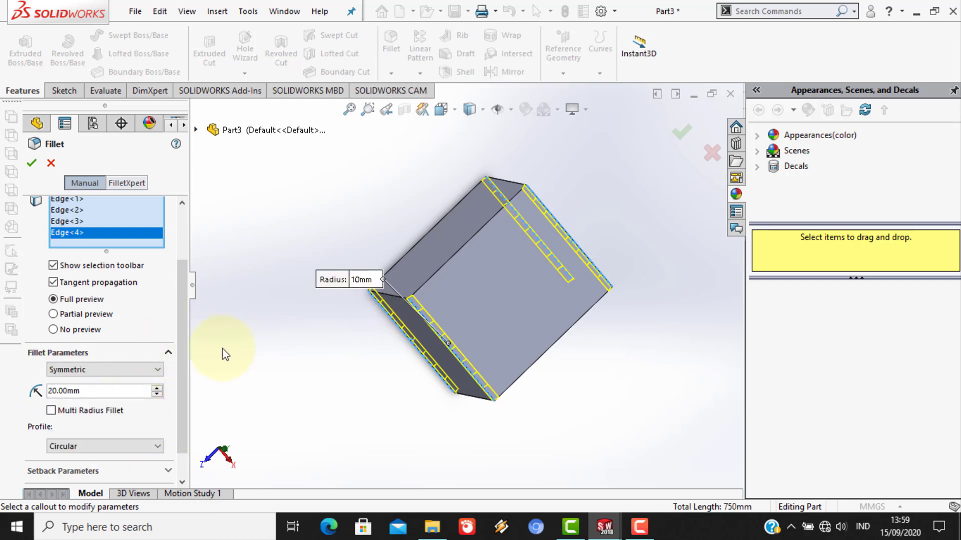
middle_click_drag(515, 354, 602, 183)
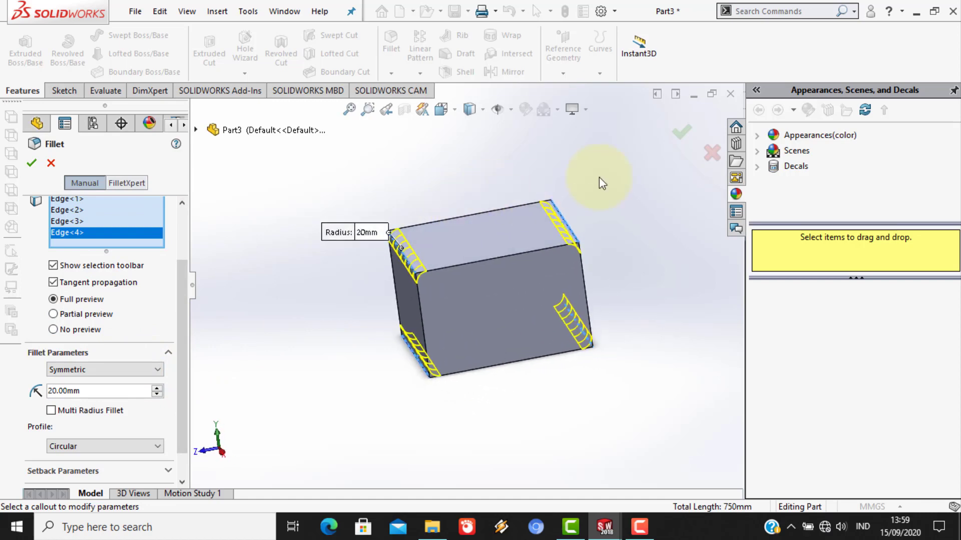
left_click(683, 134)
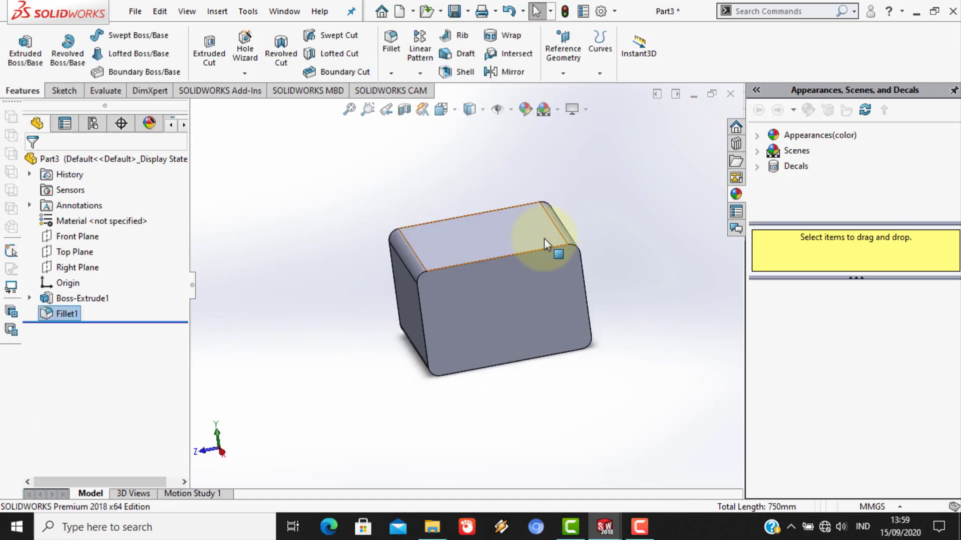
- Orient the view normal to the block's round-cornered 300 x 200 mm end face and start a sketch on it
middle_click_drag(551, 242, 564, 302)
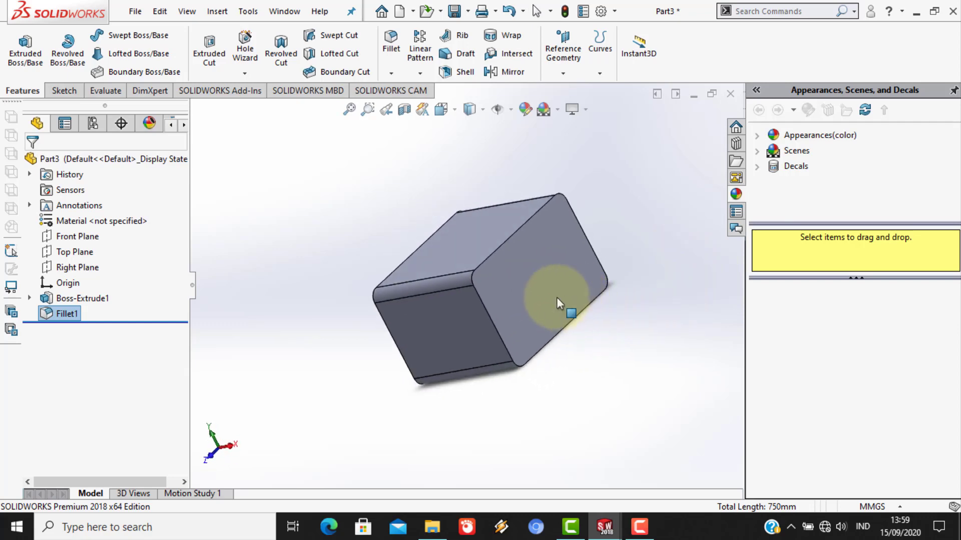
left_click(542, 296)
right_click(540, 295)
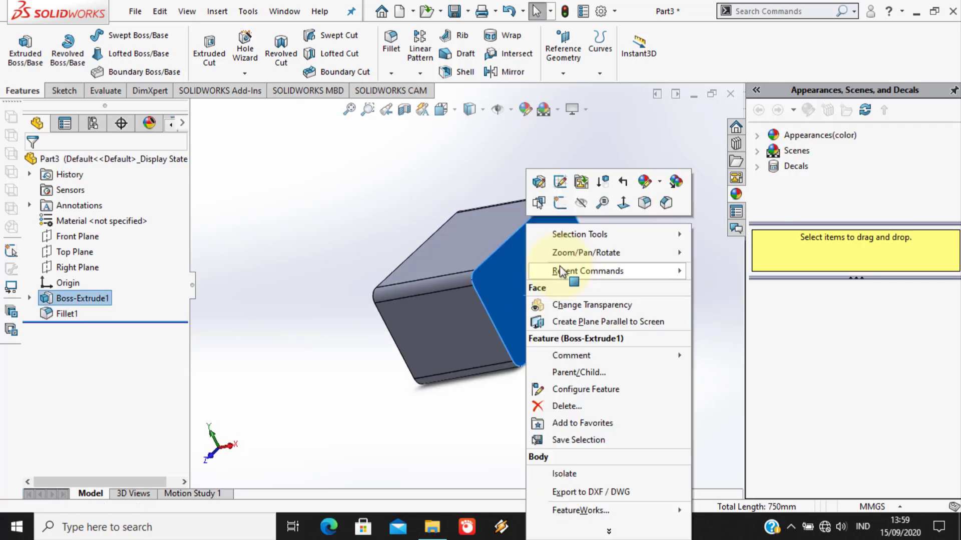
left_click(624, 202)
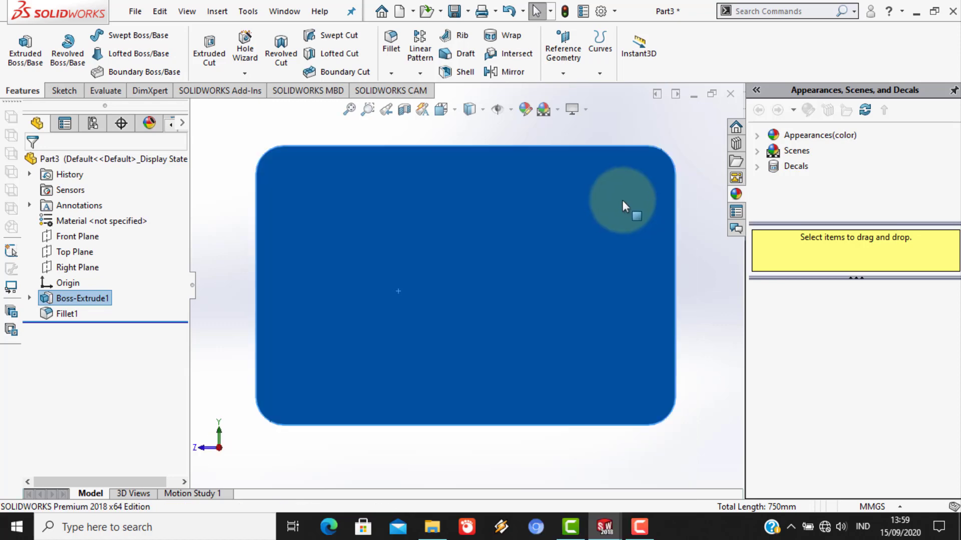
left_click(65, 92)
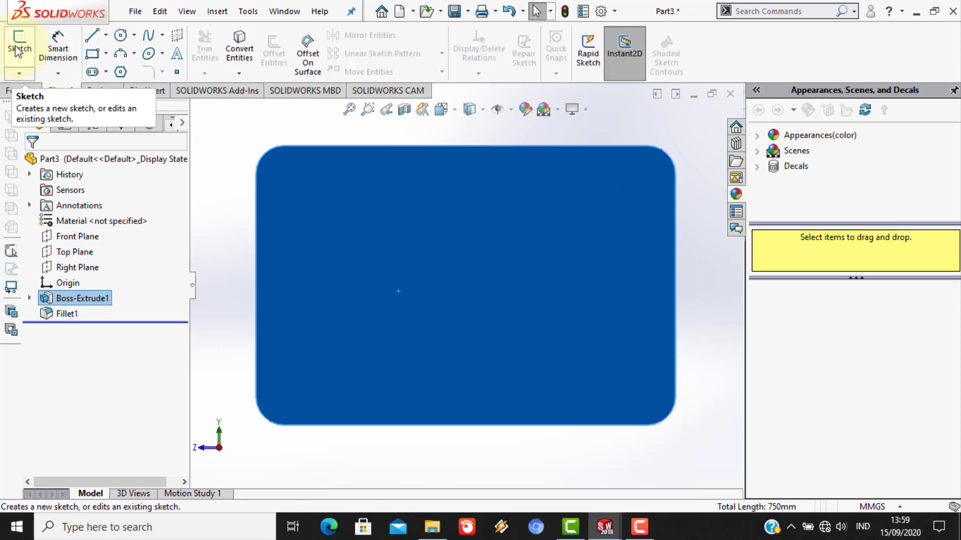
left_click(18, 51)
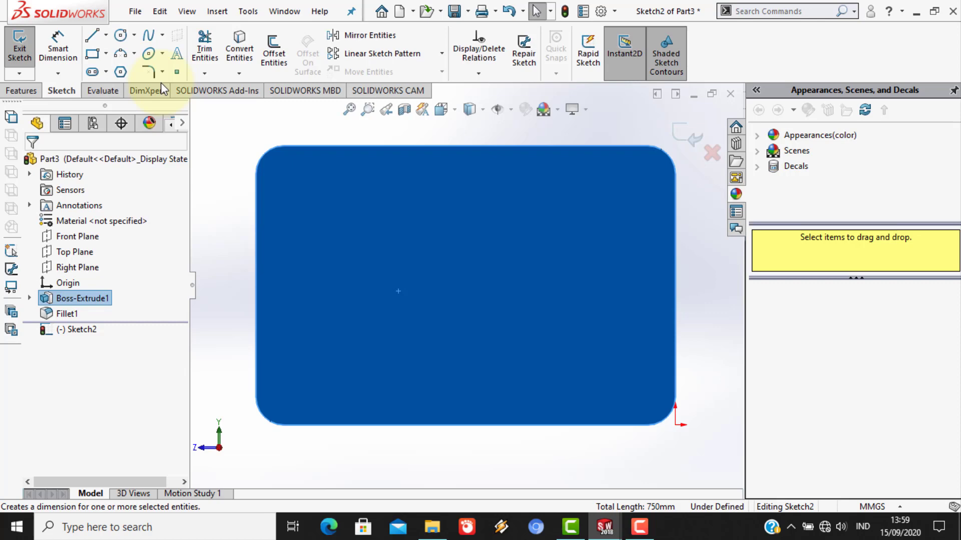
- Sketch a center rectangle from the middle of the end face, with its corner at the center of the rounded corner near the origin
left_click(106, 54)
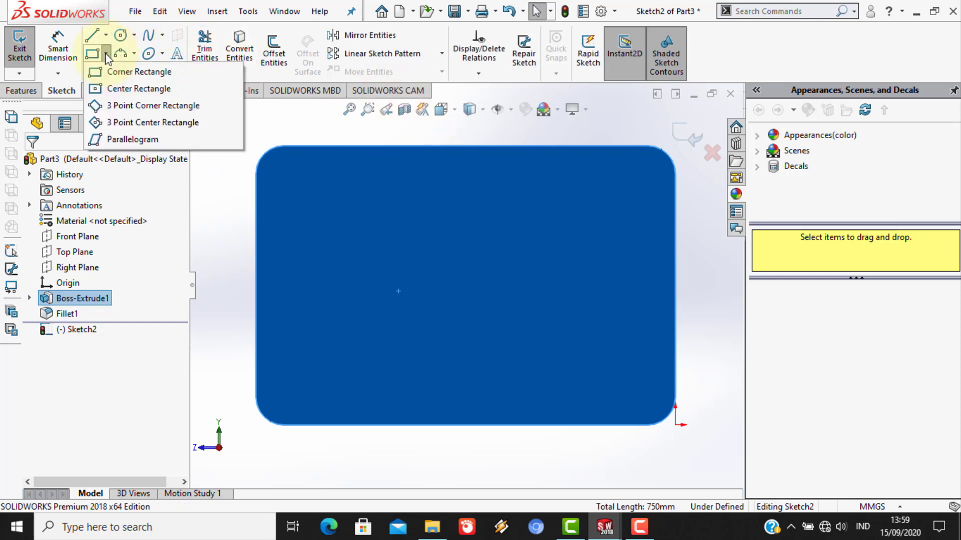
left_click(120, 92)
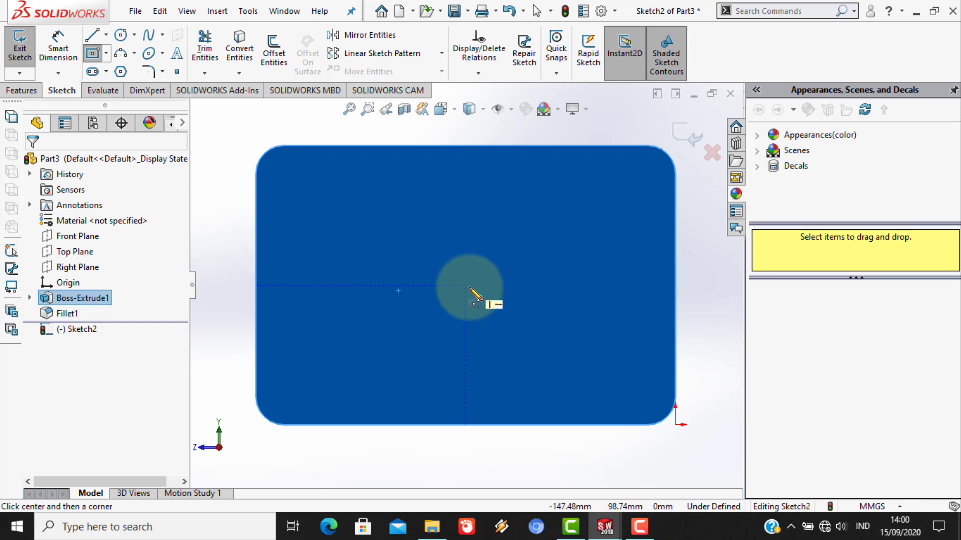
scroll(472, 295, "down", 3)
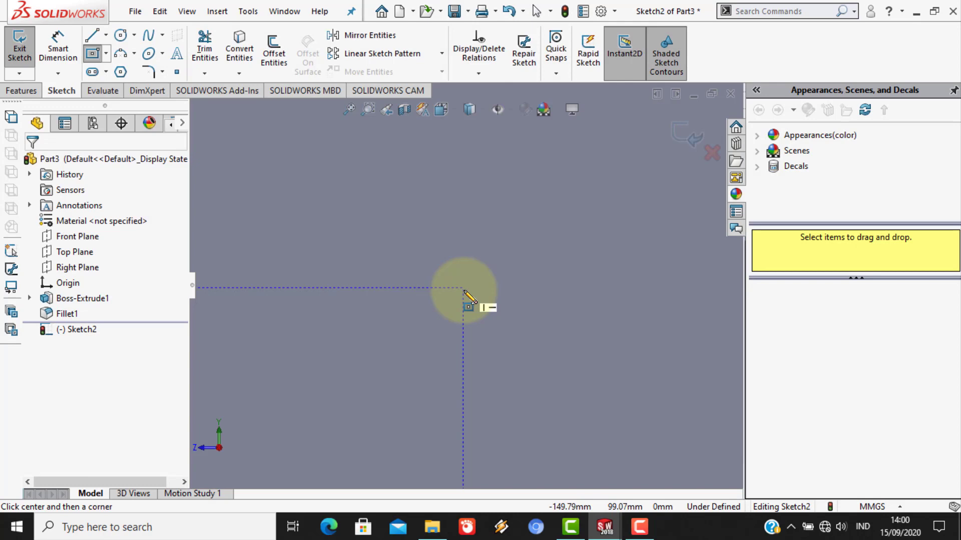
left_click(463, 288)
scroll(493, 338, "up", 3)
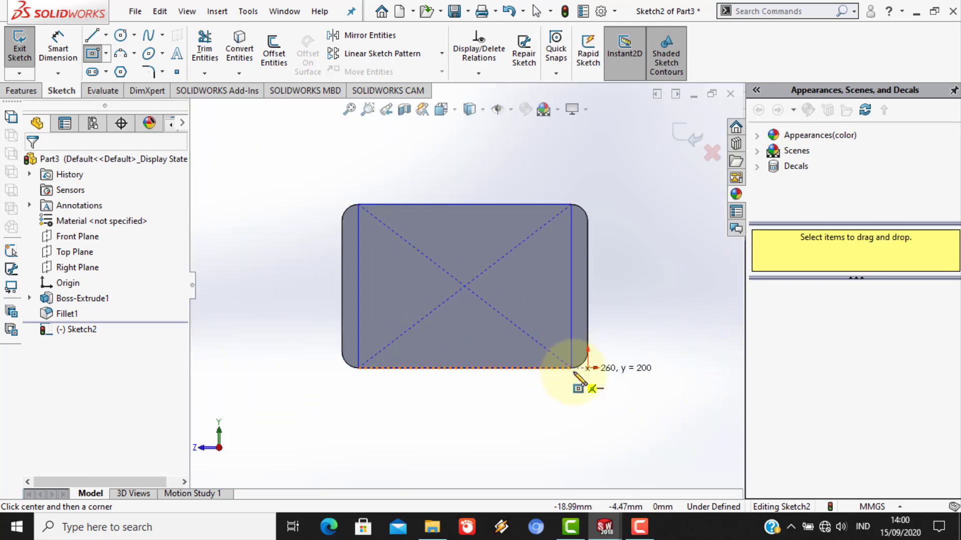
scroll(525, 343, "up", 2)
scroll(528, 326, "down", 5)
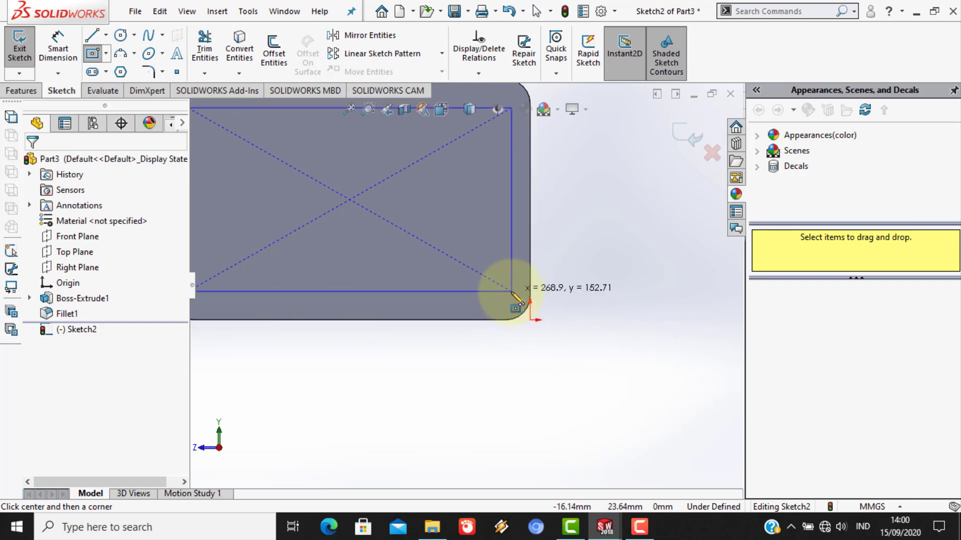
left_click(506, 296)
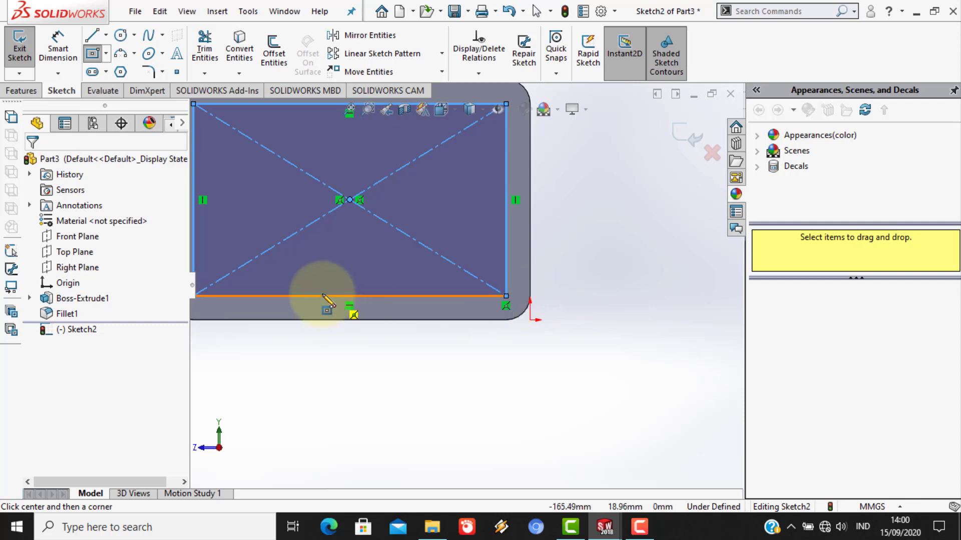
scroll(320, 289, "up", 3)
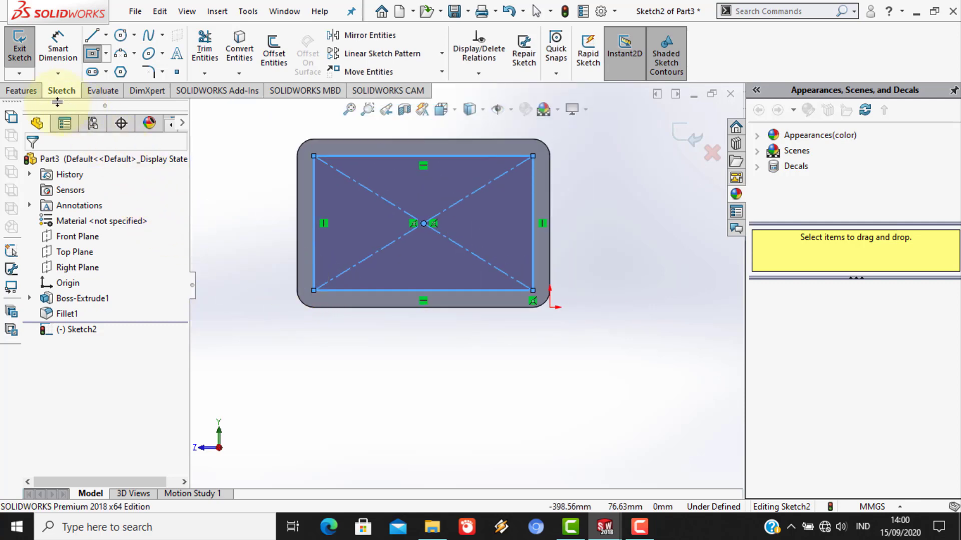
- Cut the rectangle into the block as a blind Extruded Cut 20 mm deep
left_click(21, 91)
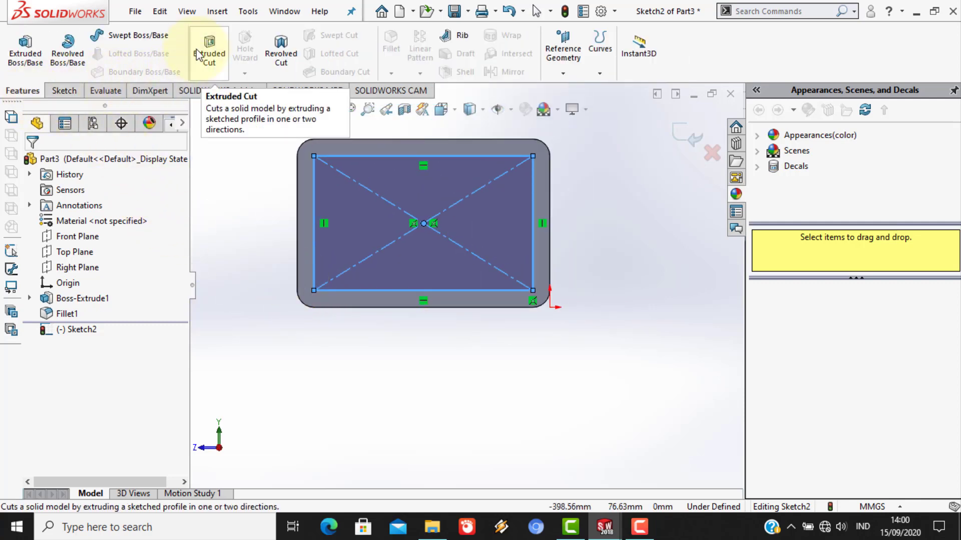
left_click(210, 64)
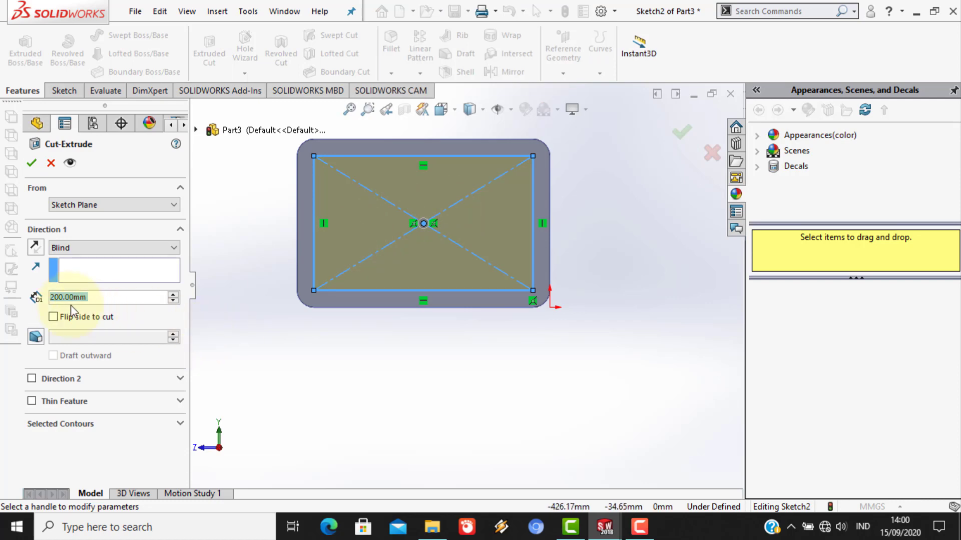
type("20")
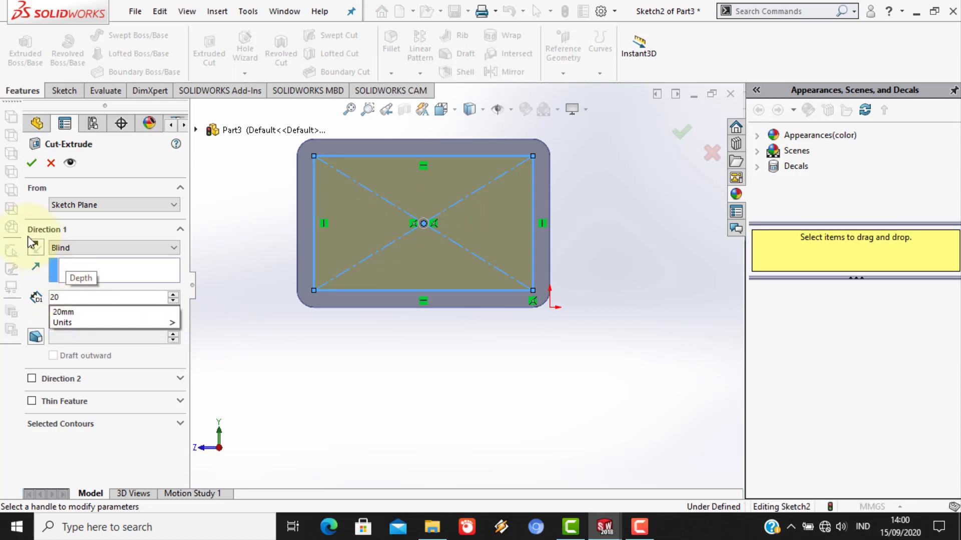
key("Return")
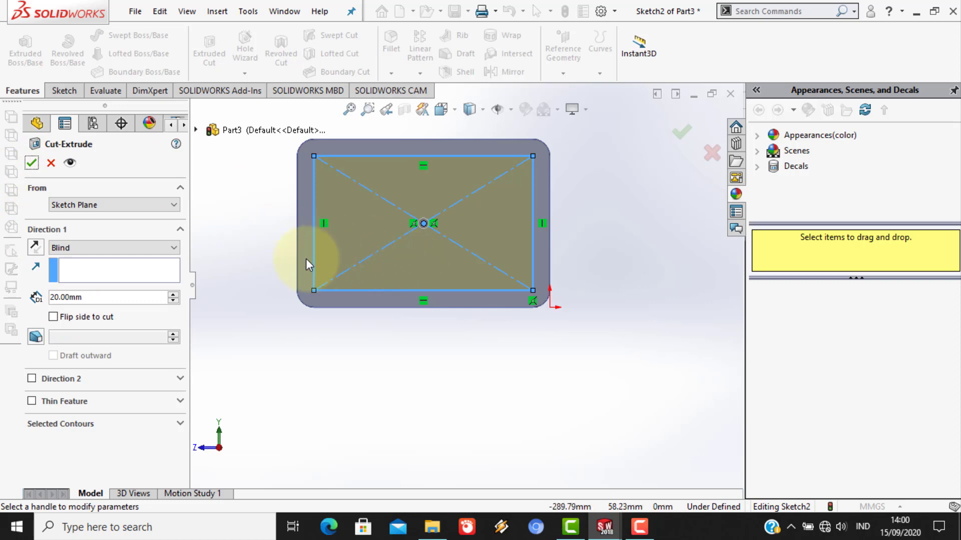
mouse_move(305, 259)
middle_mouse_down()
mouse_move(341, 303)
mouse_move(356, 362)
mouse_move(318, 242)
middle_mouse_up()
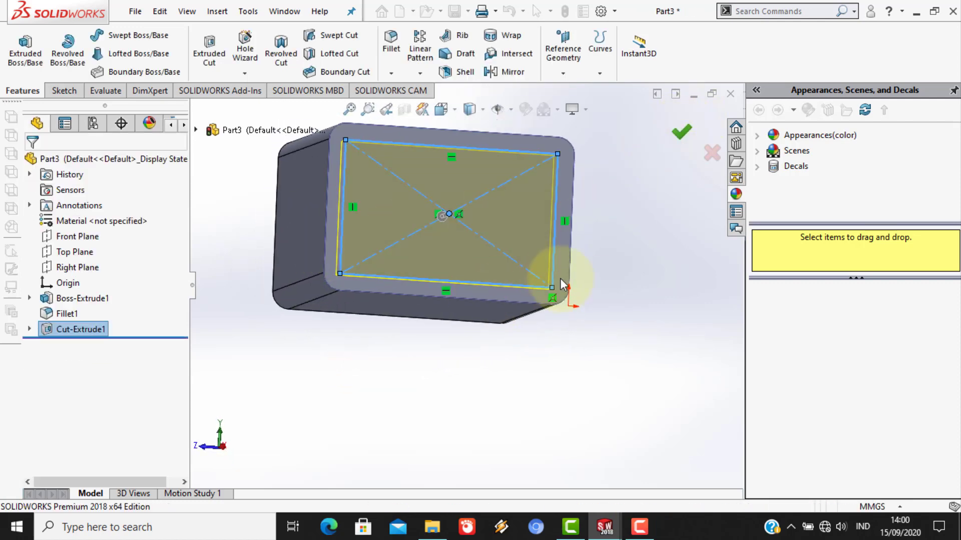
- Start a new sketch on the block's flat bottom face between the fillets
middle_click_drag(500, 265, 497, 215)
right_click(487, 316)
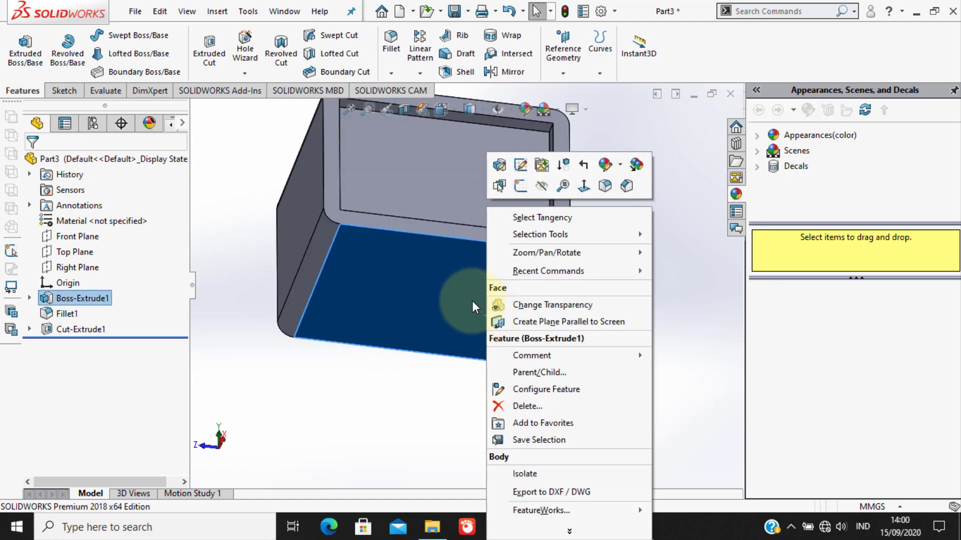
left_click(585, 184)
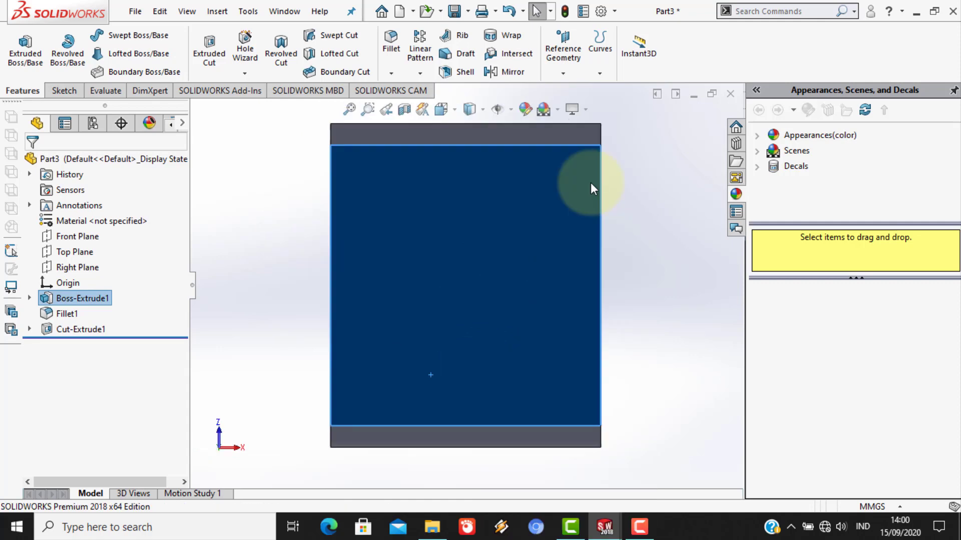
middle_click_drag(476, 233, 470, 257)
right_click(680, 229)
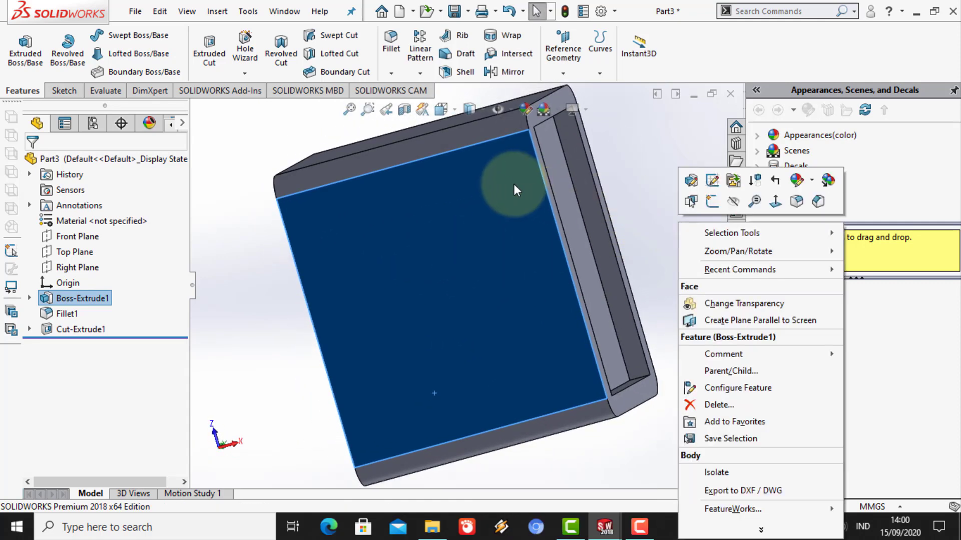
left_click(513, 184)
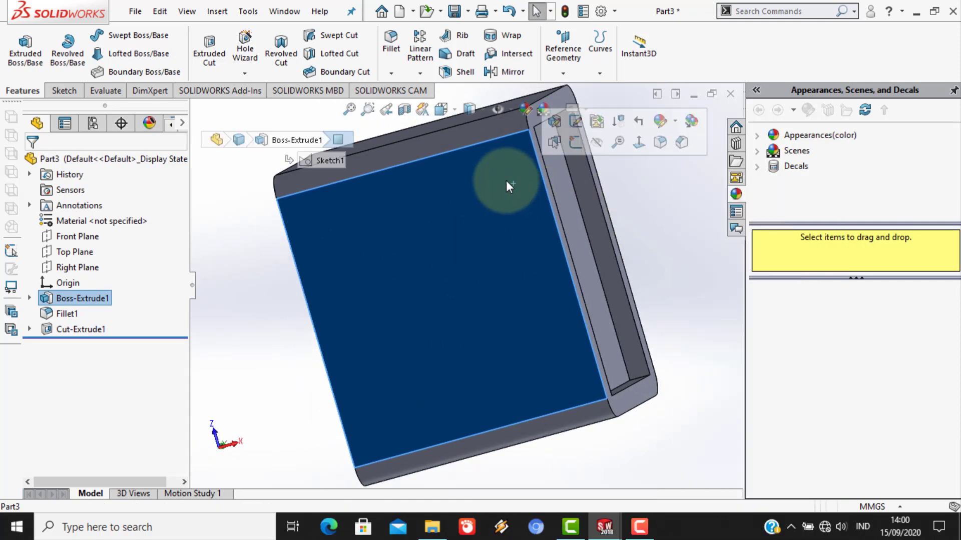
left_click(64, 90)
left_click(22, 49)
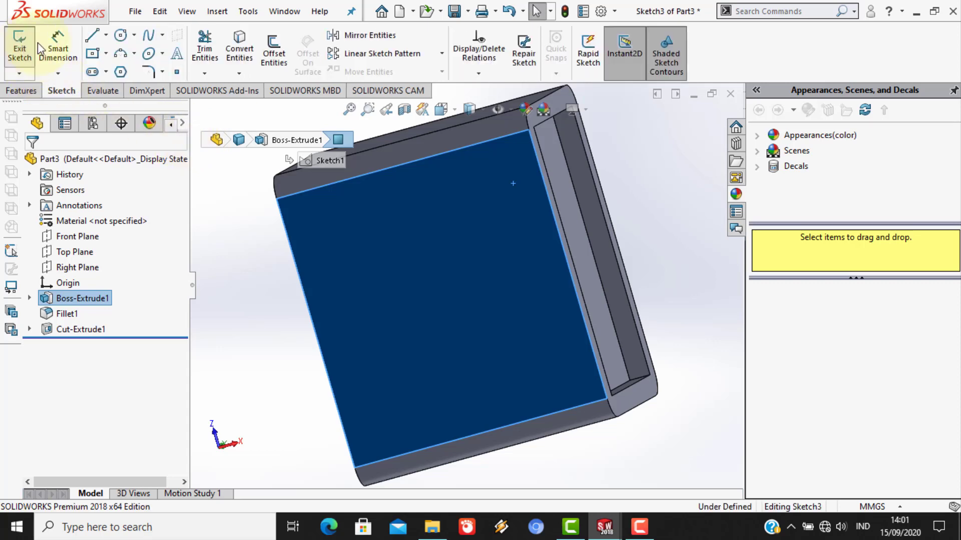
- Sketch a construction centerline about 29 mm long along the bottom face's edge, starting at the corner beside the pocket opposite the origin
left_click(108, 36)
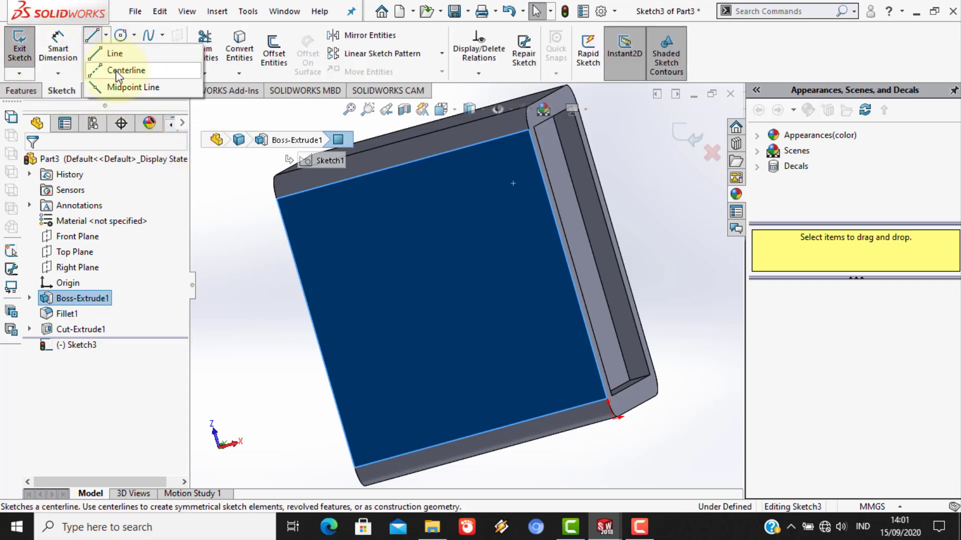
left_click(116, 73)
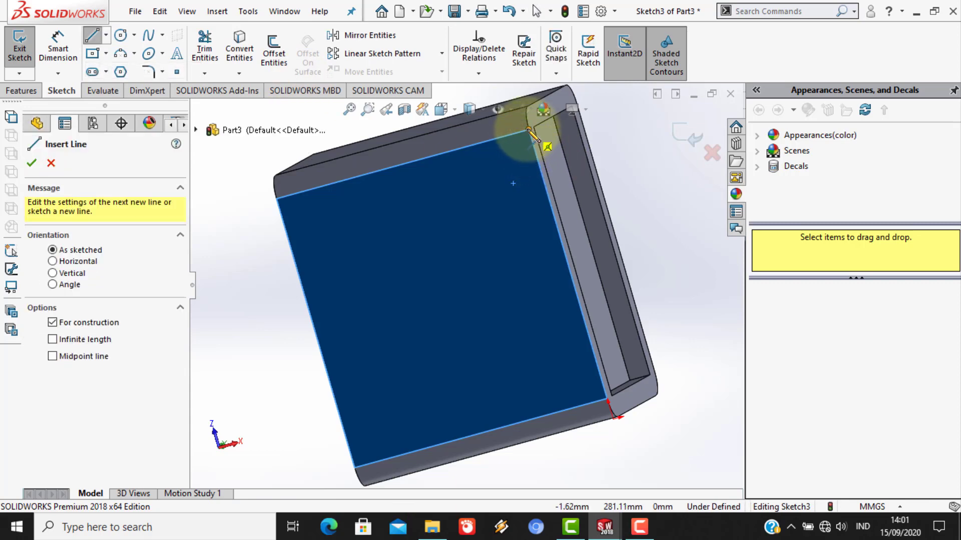
left_click(529, 130)
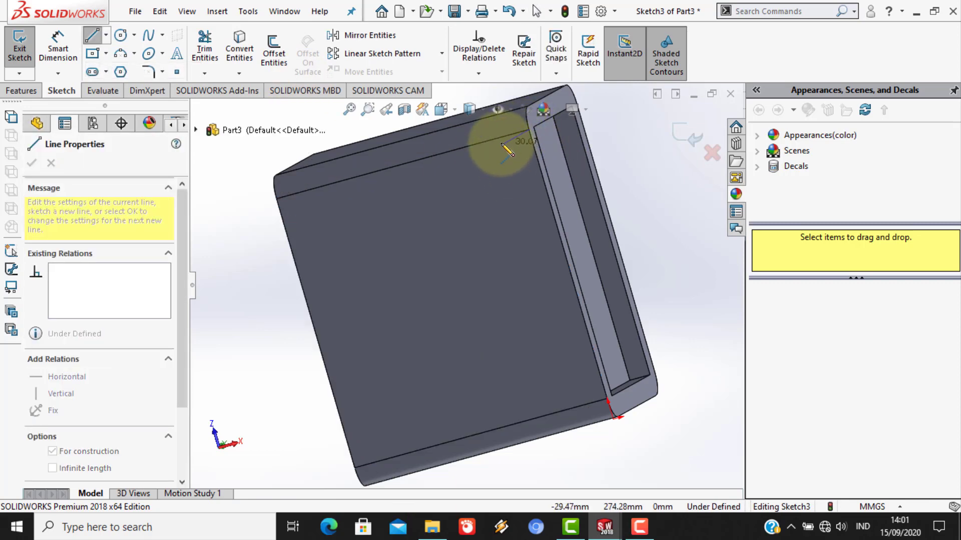
left_click(500, 138)
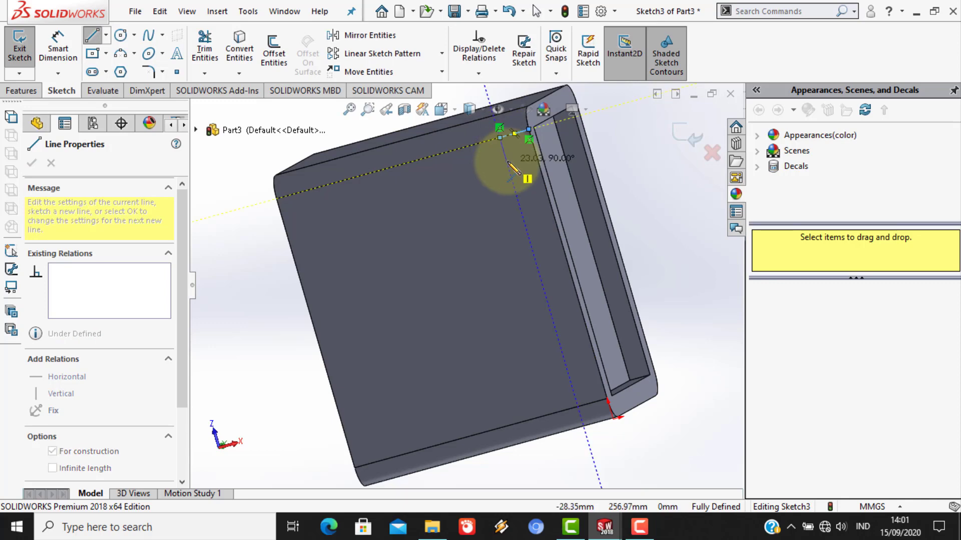
- Dimension the construction centerline along the bottom face's edge and set its length to 30 mm
left_click(58, 41)
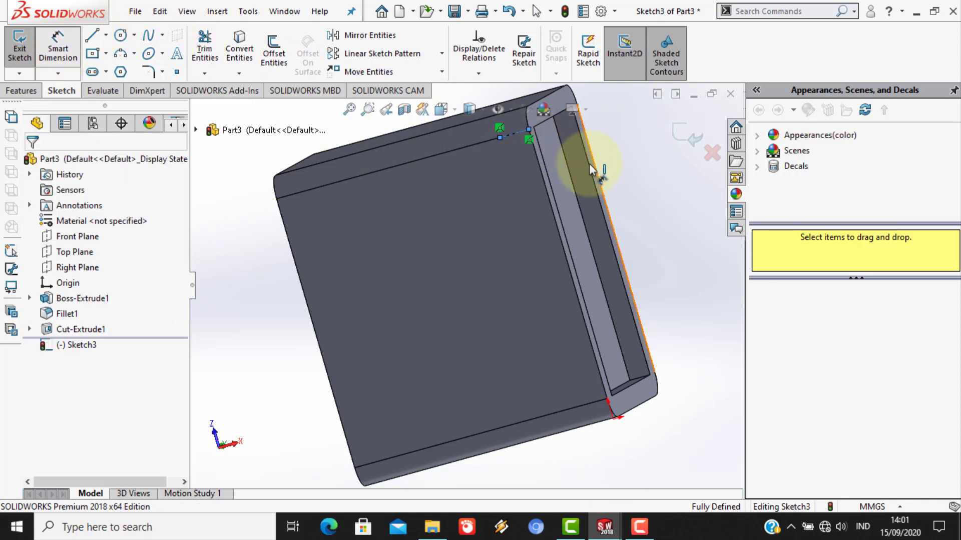
left_click(523, 131)
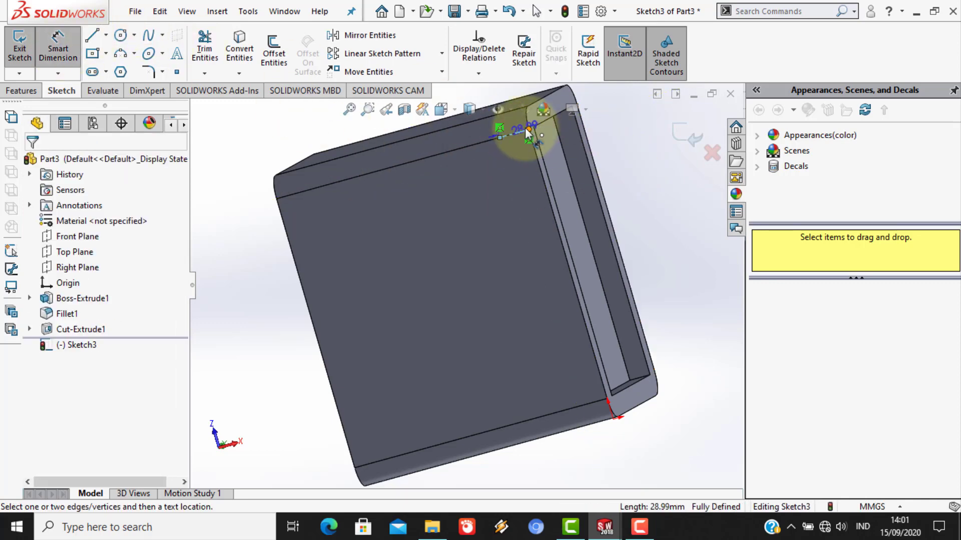
scroll(522, 130, "down", 2)
scroll(523, 130, "up", 3)
left_click(498, 143)
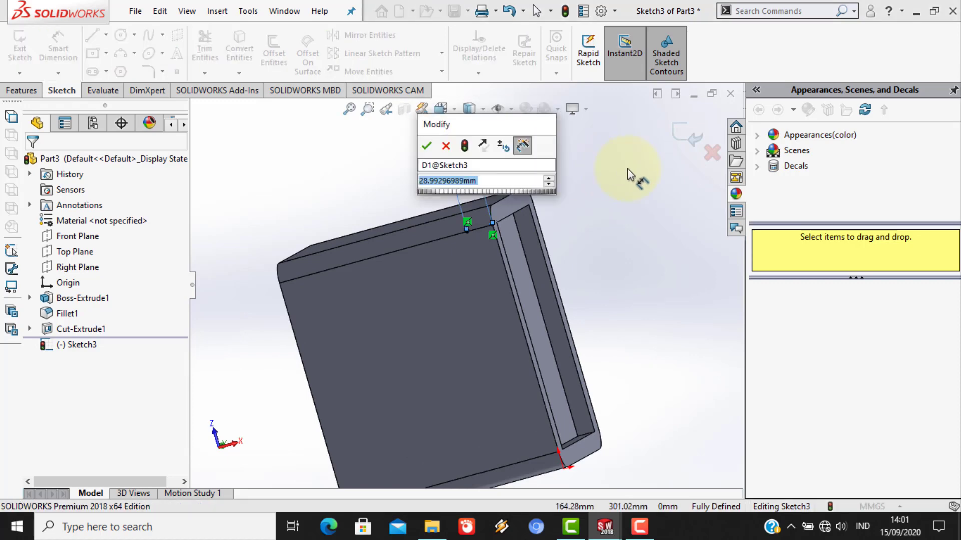
type("30")
key("Return")
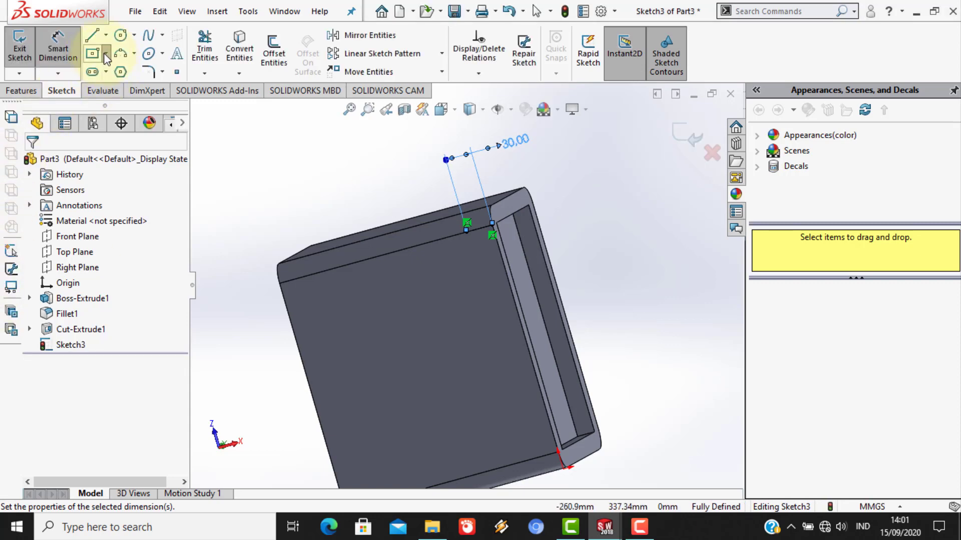
- Sketch a corner rectangle about 13 x 260 mm from the centerline's inner endpoint to the opposite edge of the bottom face
left_click(105, 54)
left_click(119, 70)
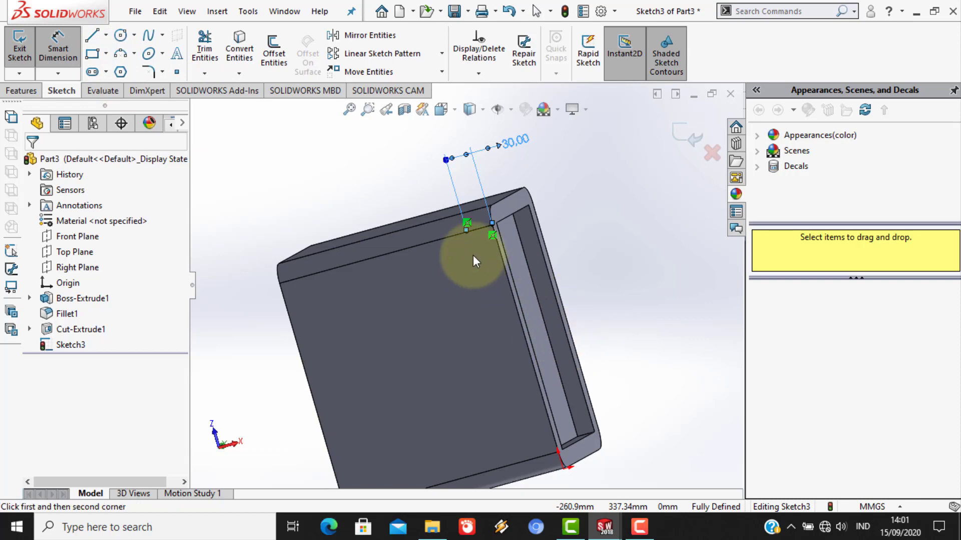
left_click(467, 231)
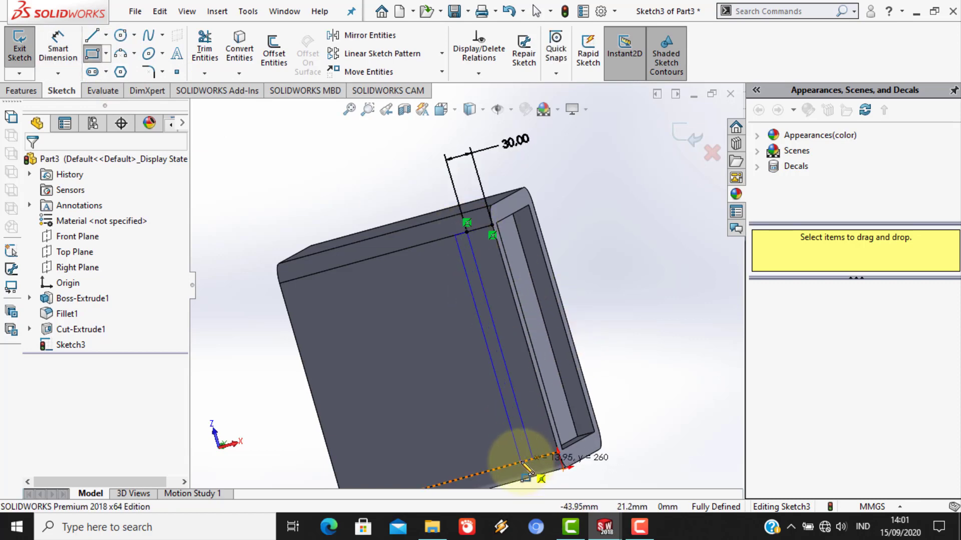
left_click(522, 462)
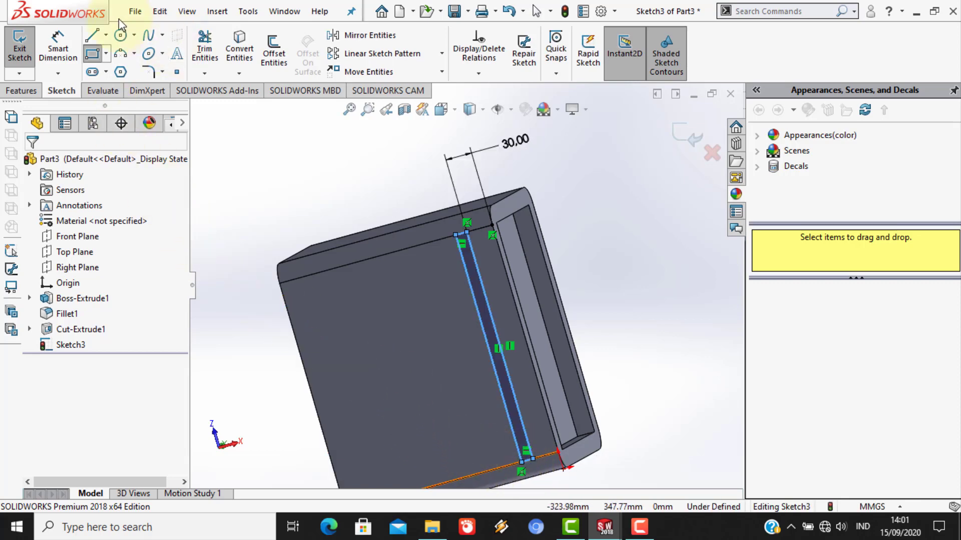
- Dimension the short side of the narrow rectangle and set its width to 10 mm
left_click(70, 54)
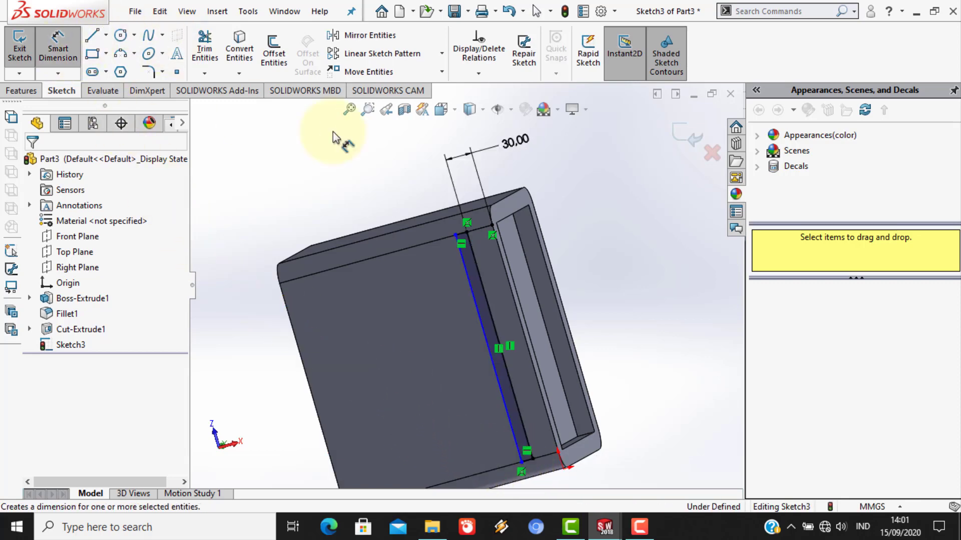
left_click(461, 233)
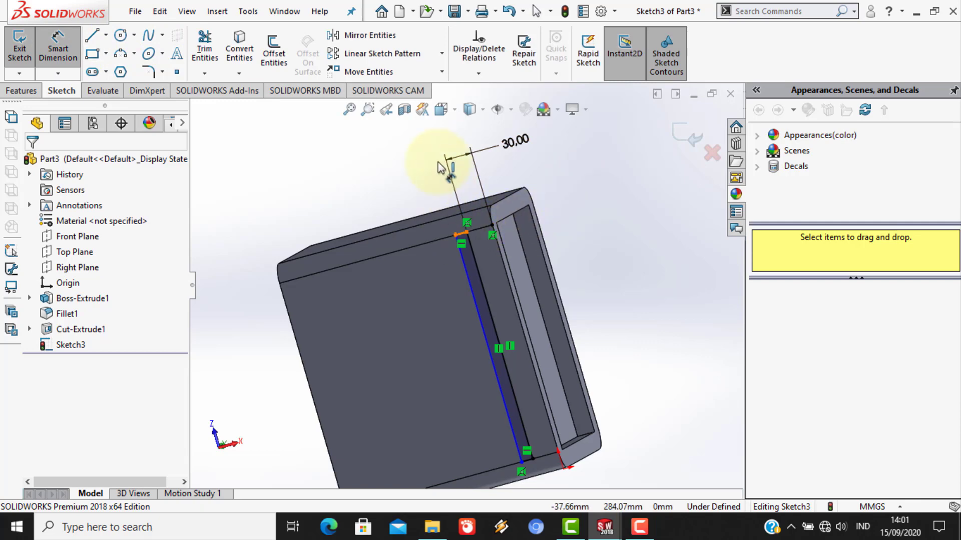
left_click(436, 144)
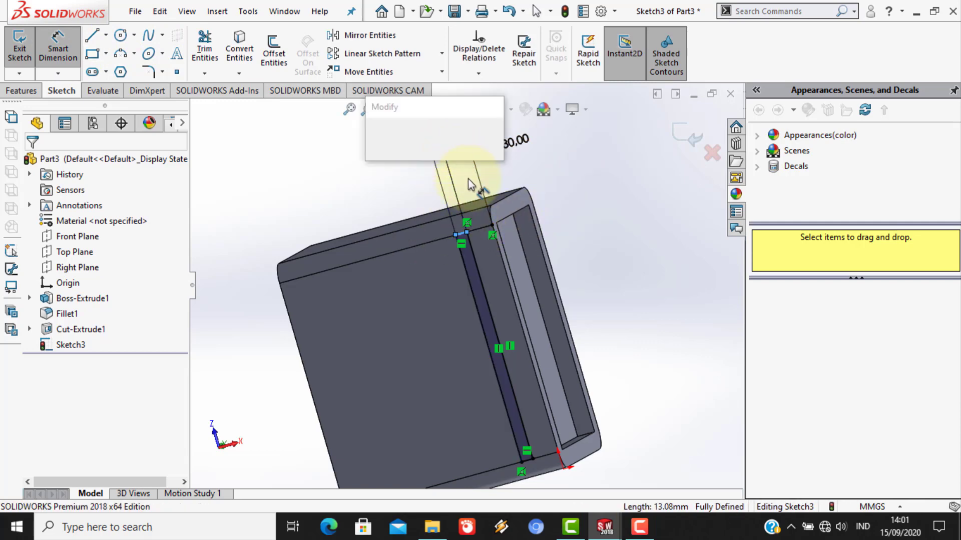
type("10")
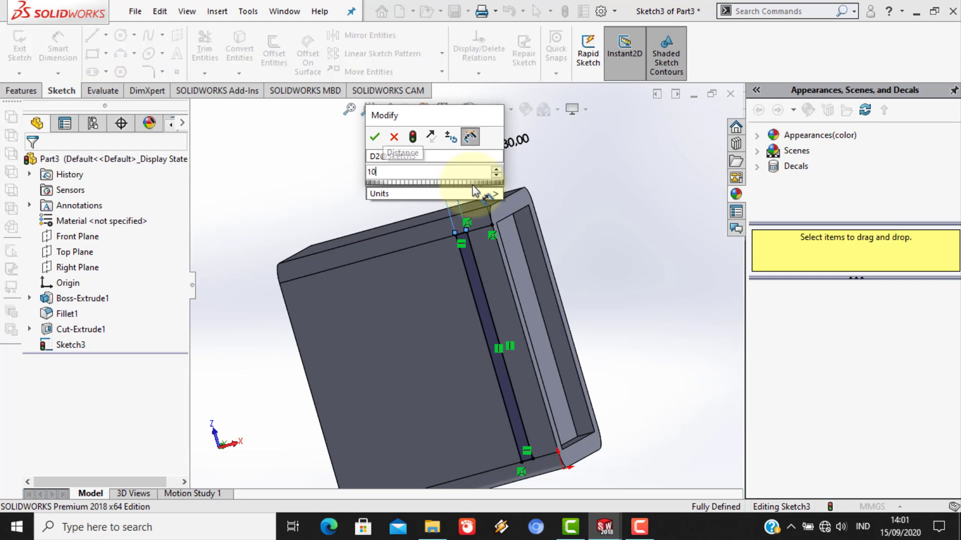
key("Return")
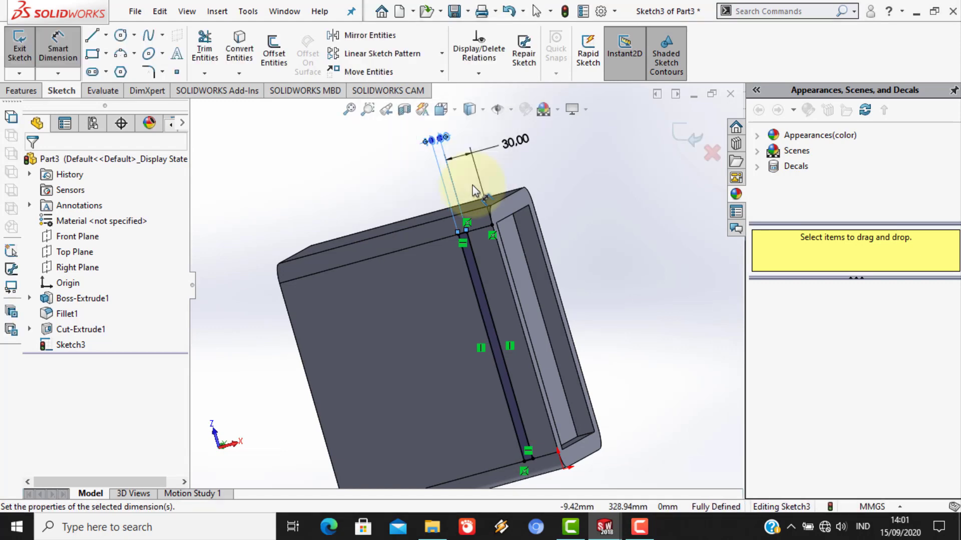
- Extrude the narrow rectangle outward from the bottom face as a blind boss 30 mm deep, merged with the block
left_click(22, 91)
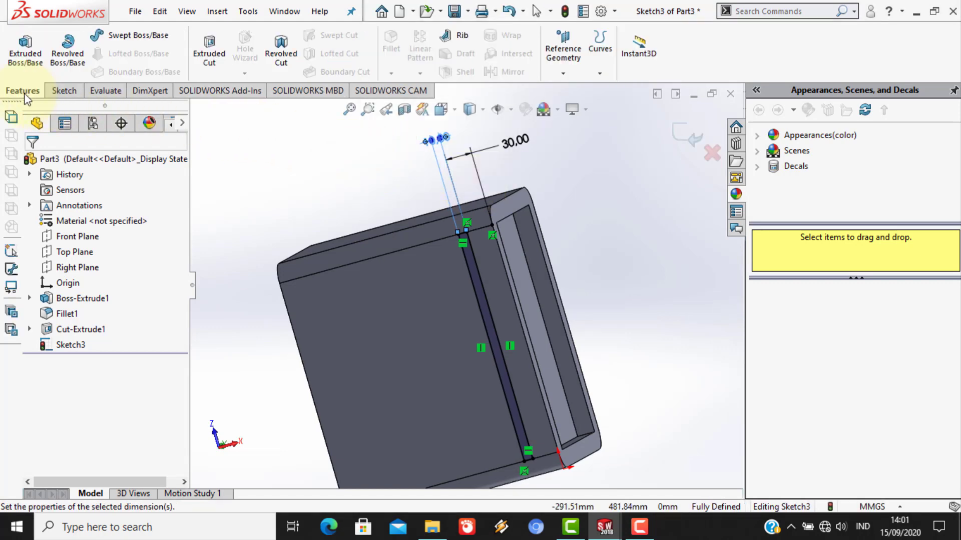
left_click(33, 60)
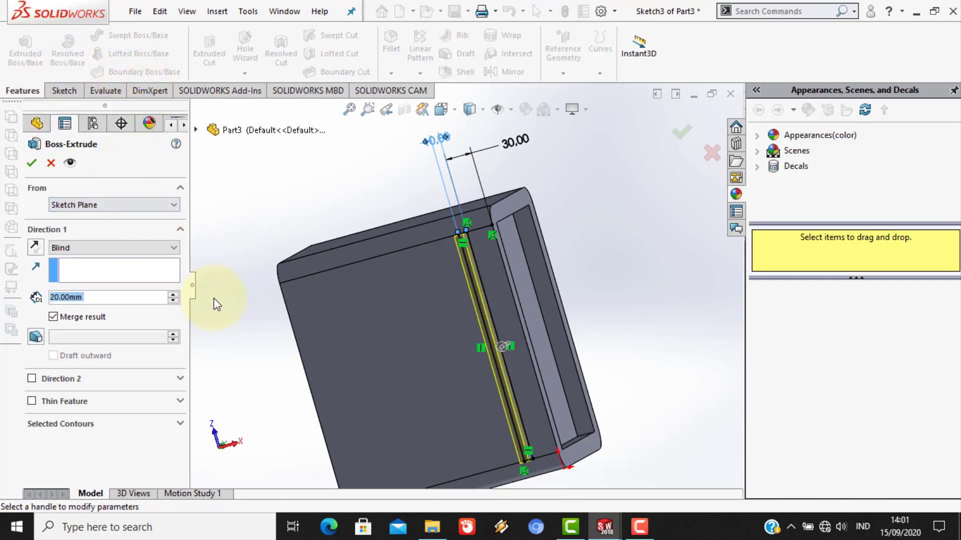
middle_click_drag(386, 332, 476, 337)
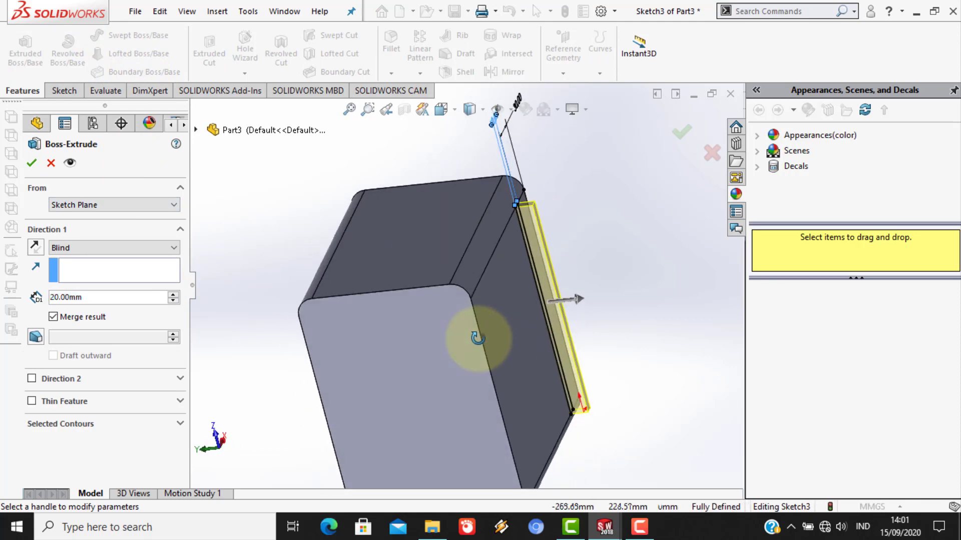
left_click(176, 295)
middle_click_drag(279, 278, 236, 479)
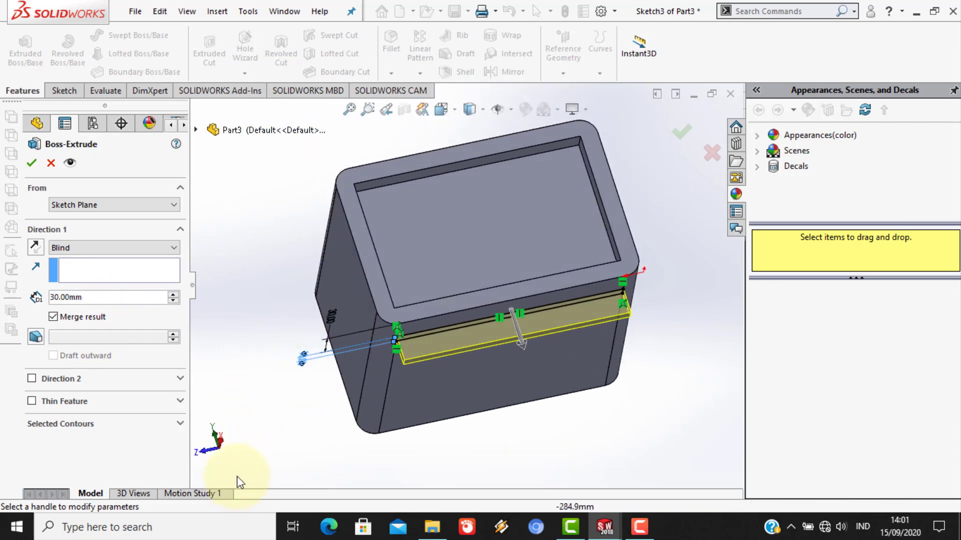
left_click(33, 164)
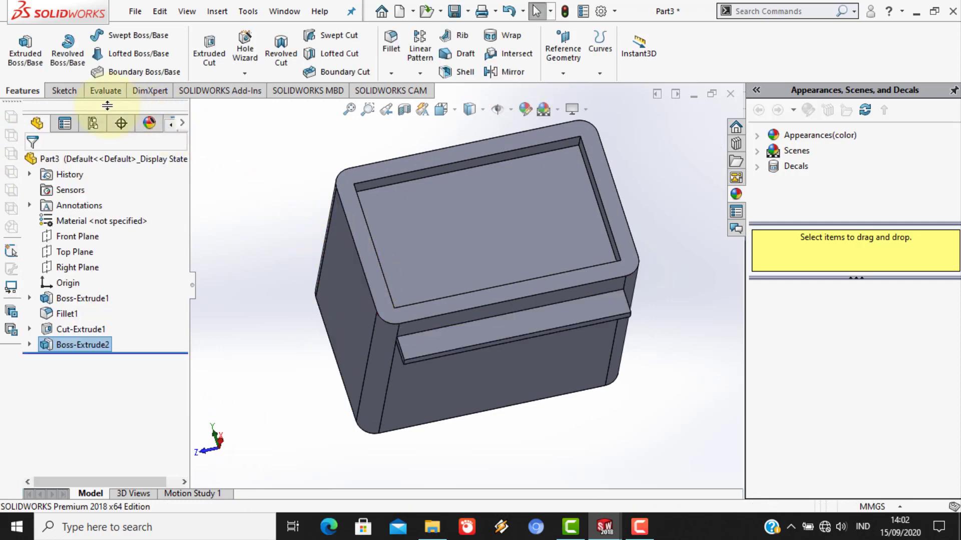
- Fillet the two free outer corner edges at the ends of the thin foot strip with a symmetric 10 mm radius
left_click(61, 93)
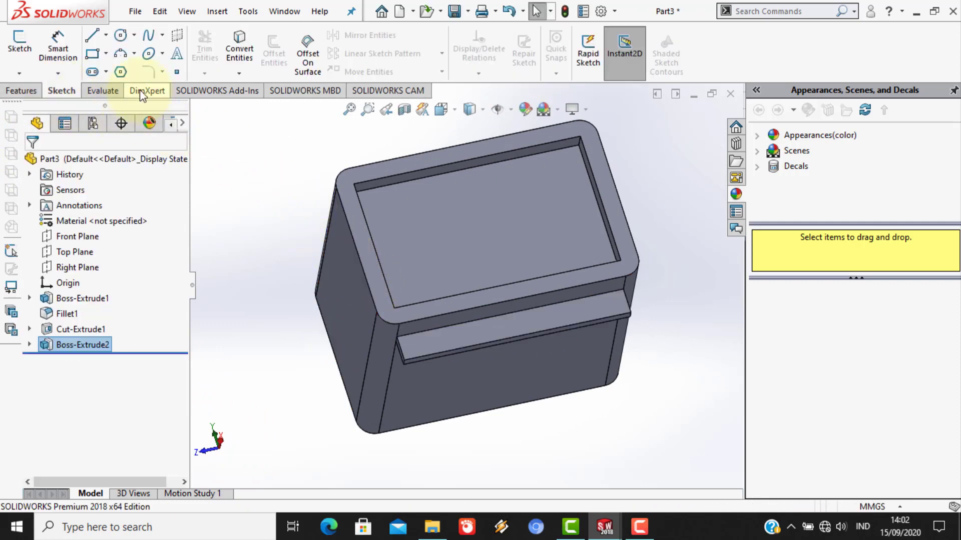
left_click(40, 93)
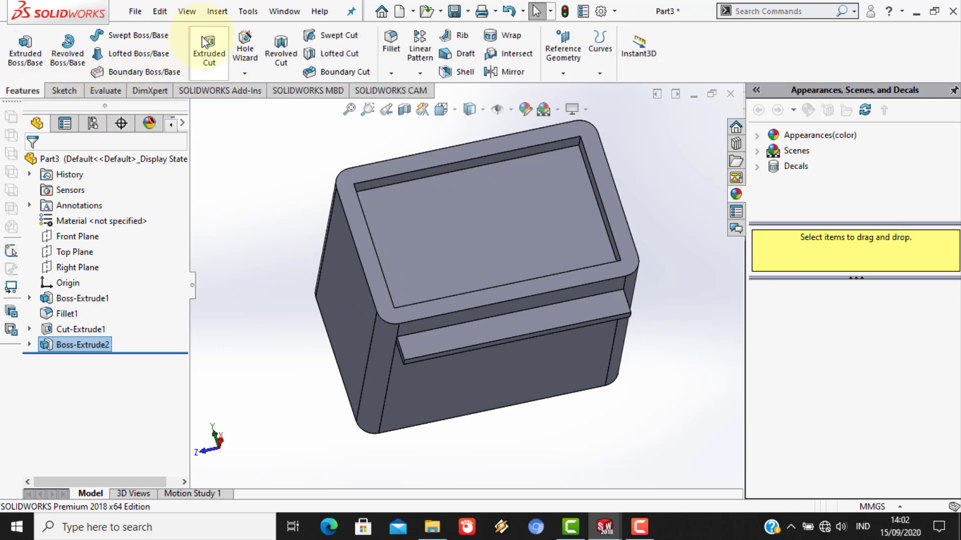
left_click(392, 44)
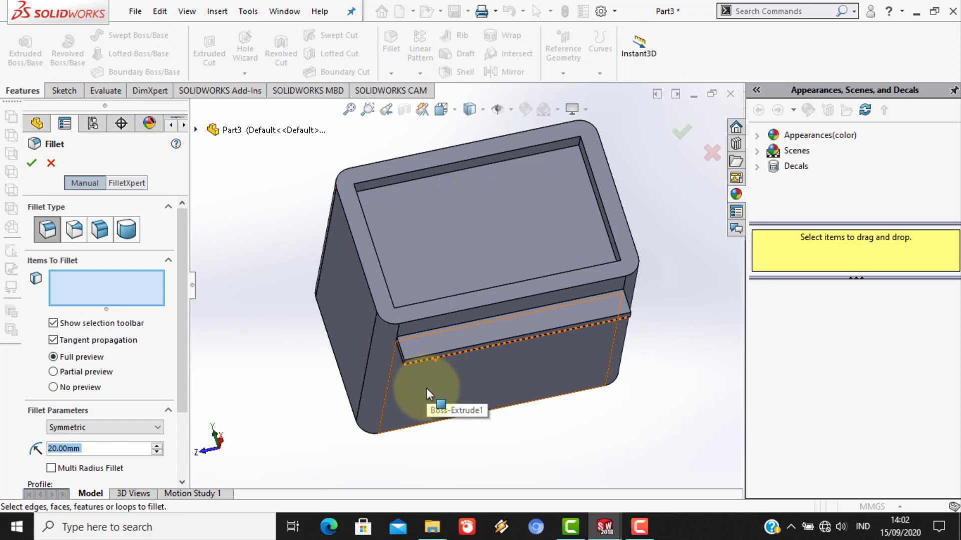
middle_click_drag(410, 353, 430, 328)
scroll(475, 301, "down", 4)
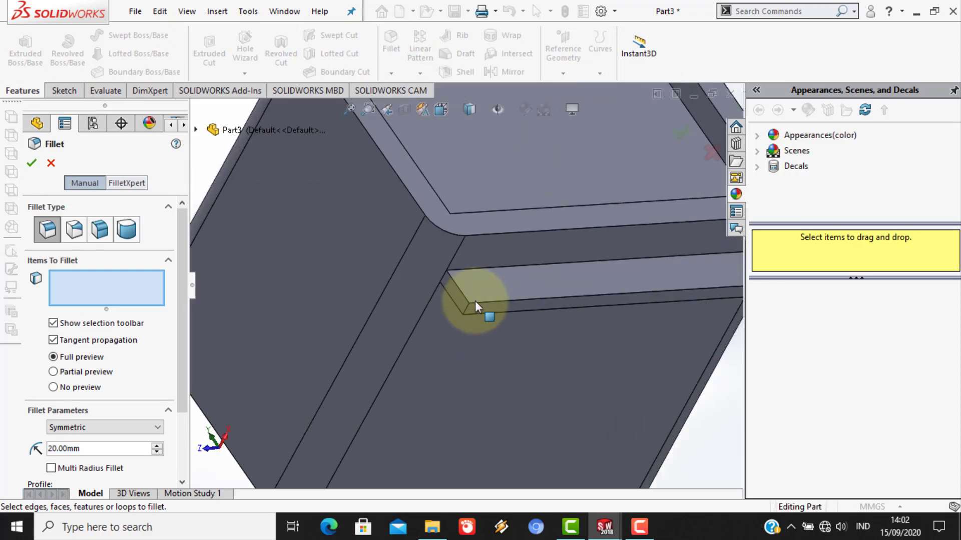
scroll(476, 301, "down", 2)
left_click(459, 313)
scroll(488, 341, "down", 2)
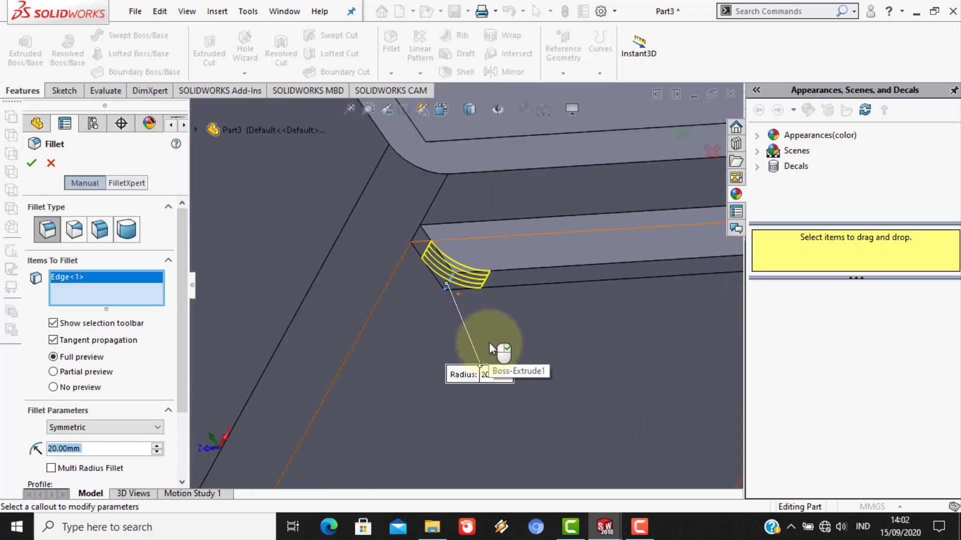
scroll(488, 342, "up", 5)
middle_click_drag(605, 358, 415, 311)
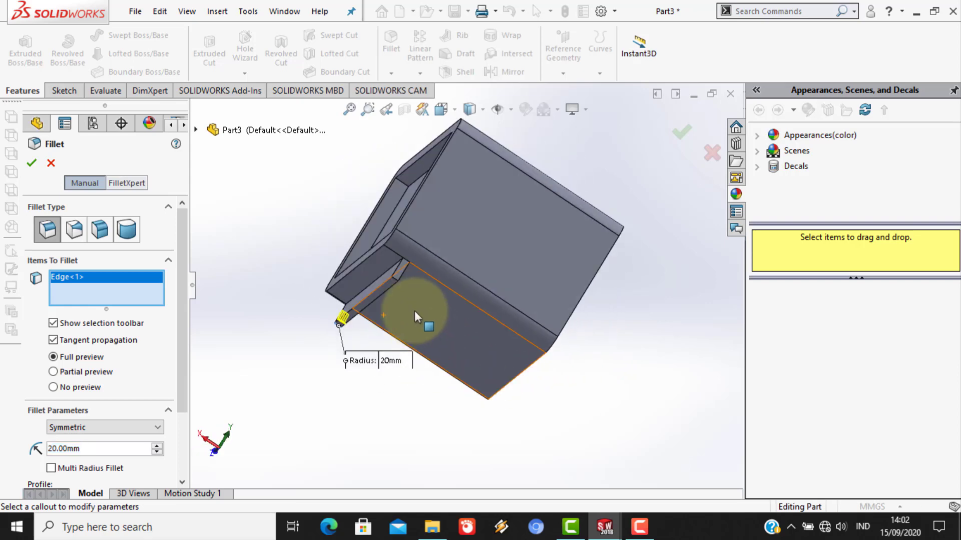
scroll(404, 266, "down", 4)
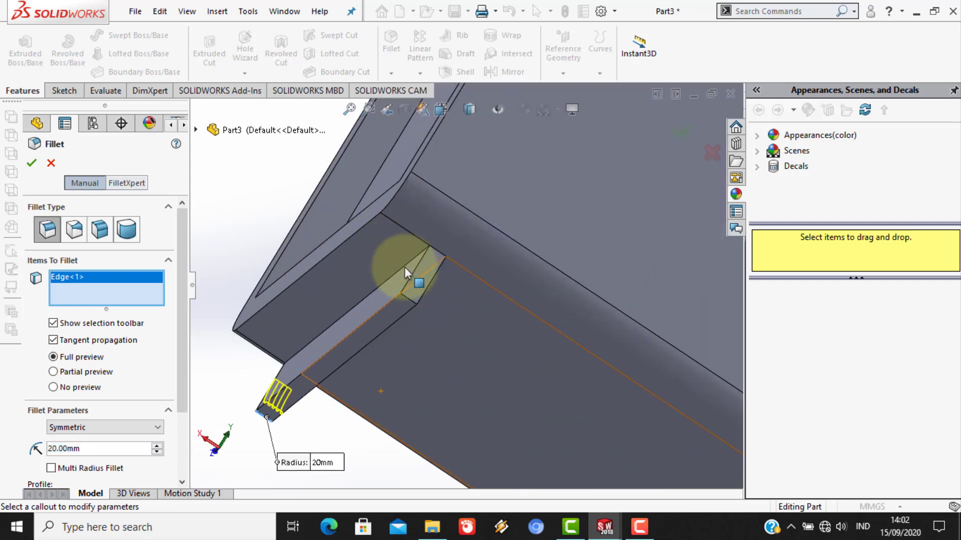
left_click(413, 297)
left_click(113, 453)
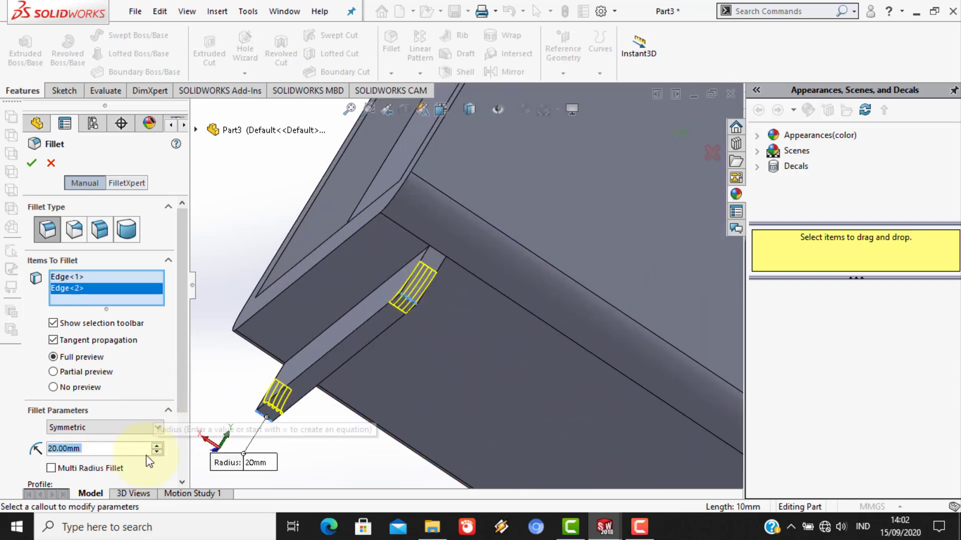
type("10")
key("Return")
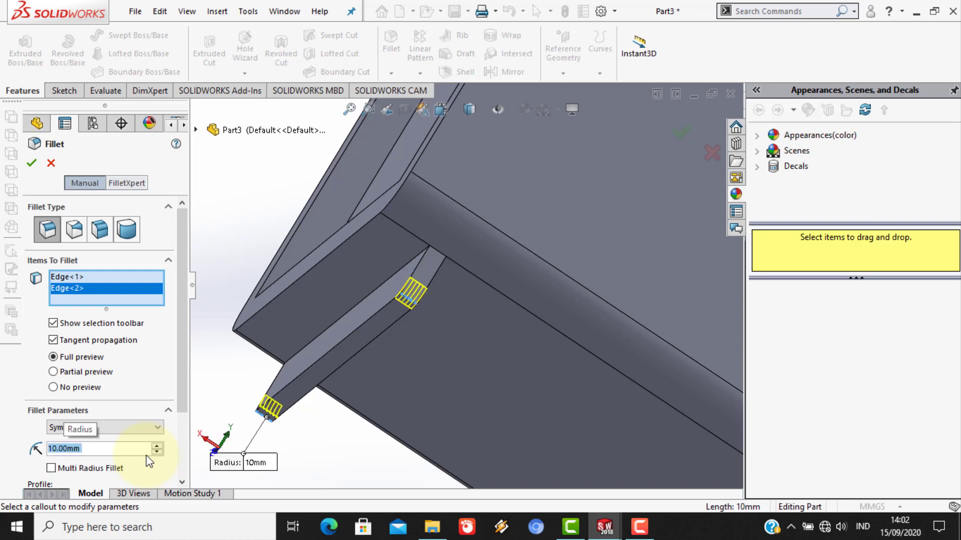
left_click(31, 165)
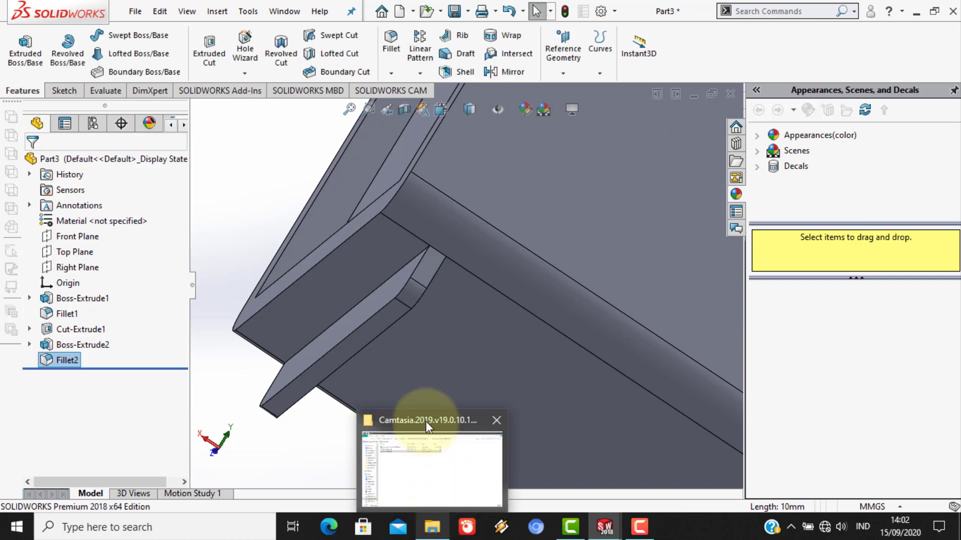
- Set up a Mirror of the foot strip's fillet and the main block extrusion about the flat end face opposite the pocket
middle_click_drag(429, 353, 547, 382)
scroll(548, 382, "up", 8)
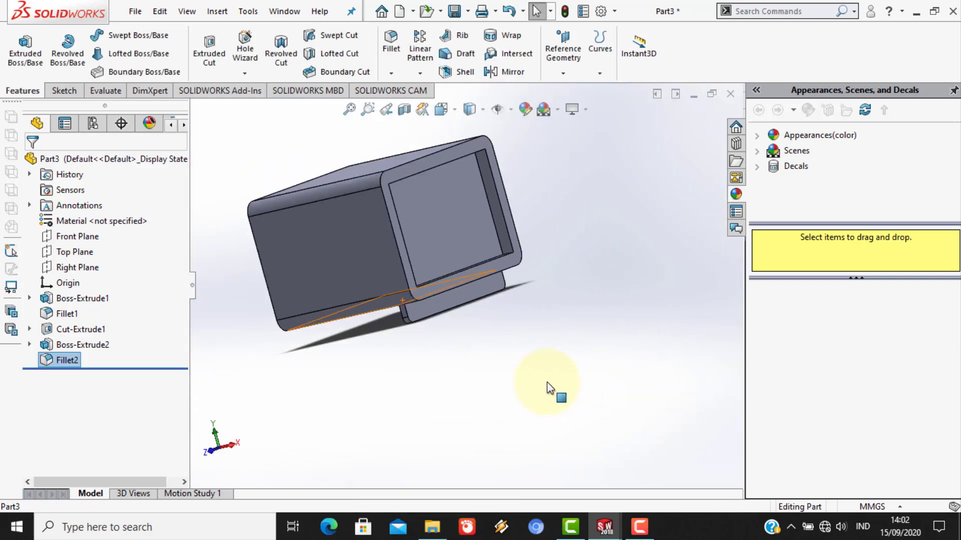
middle_click_drag(473, 355, 645, 338)
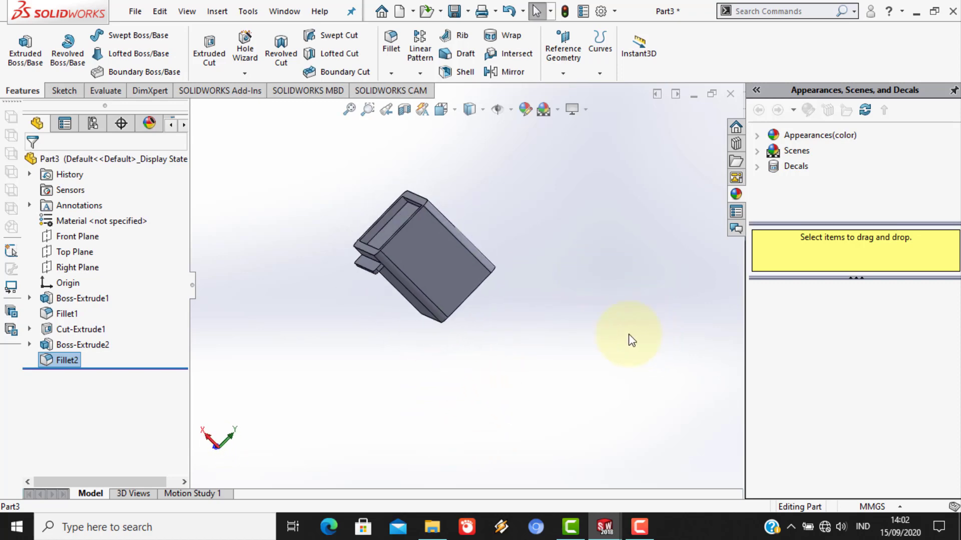
left_click(507, 73)
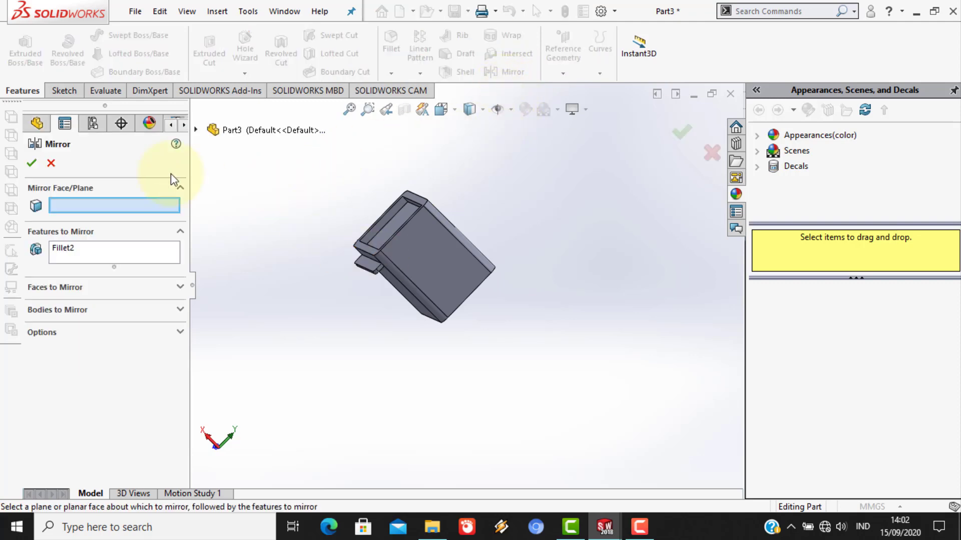
middle_click_drag(338, 278, 451, 283)
left_click(427, 283)
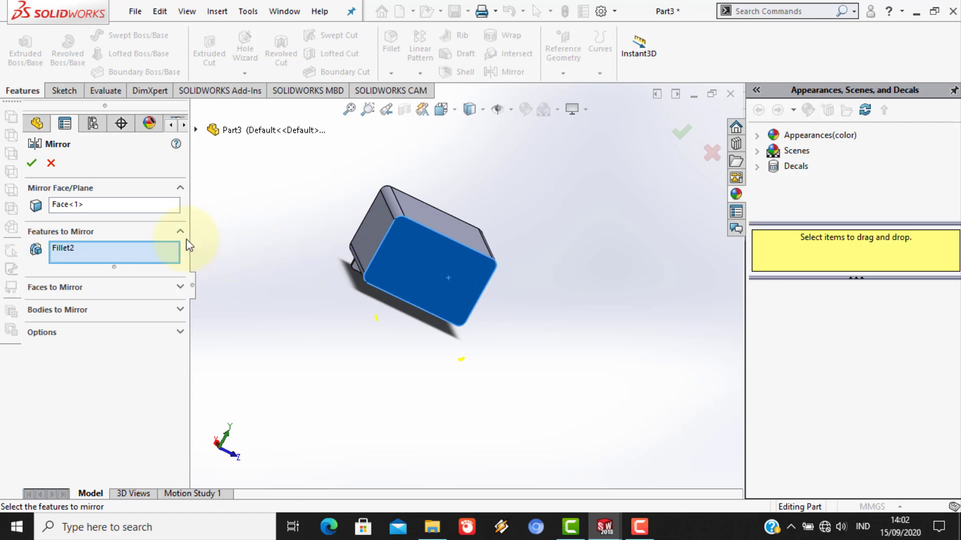
middle_click_drag(325, 224, 363, 269)
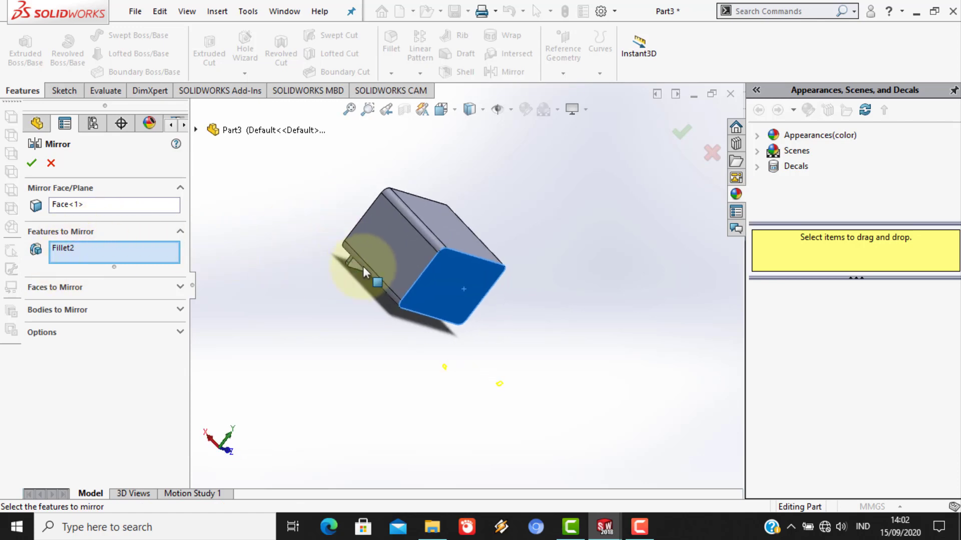
left_click(383, 239)
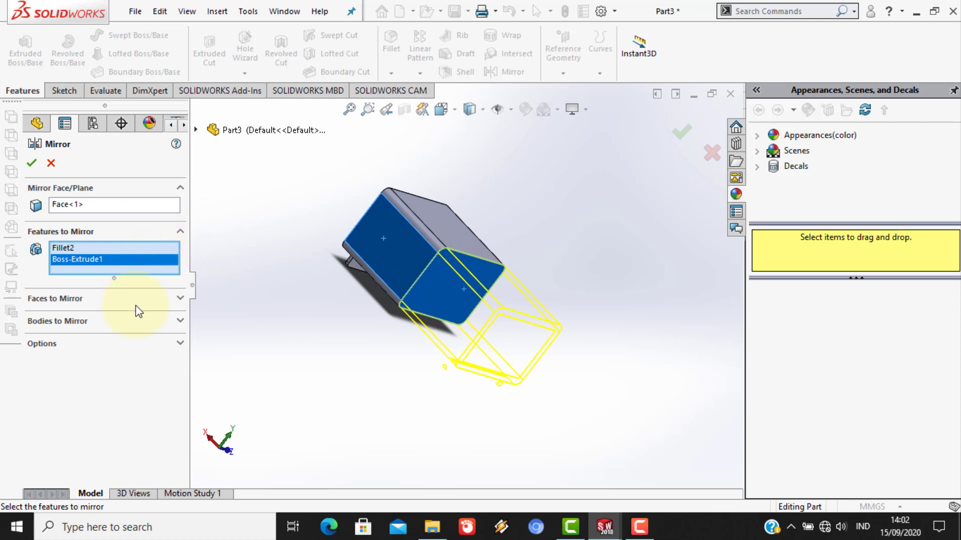
- Review the mirror's face, body and option settings and switch its preview to Full preview
left_click(180, 299)
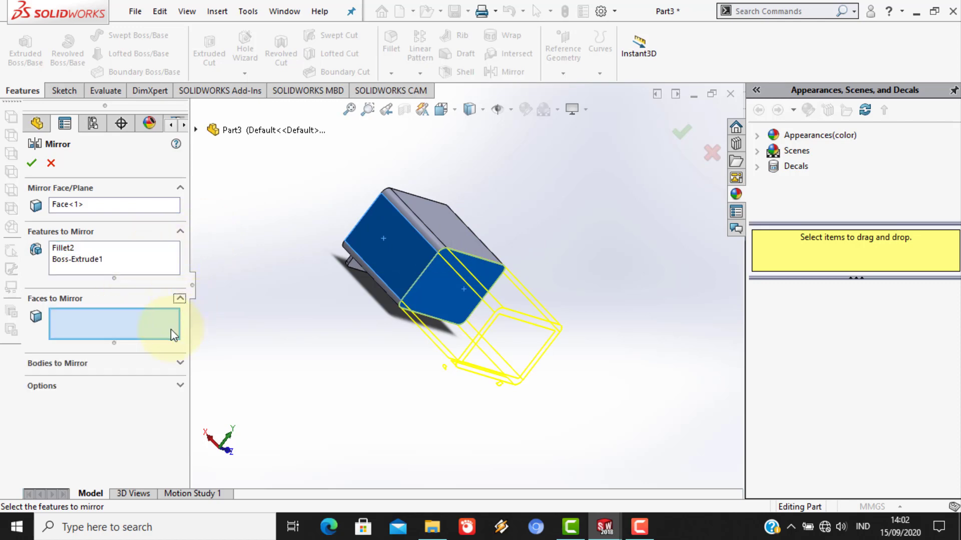
left_click(174, 362)
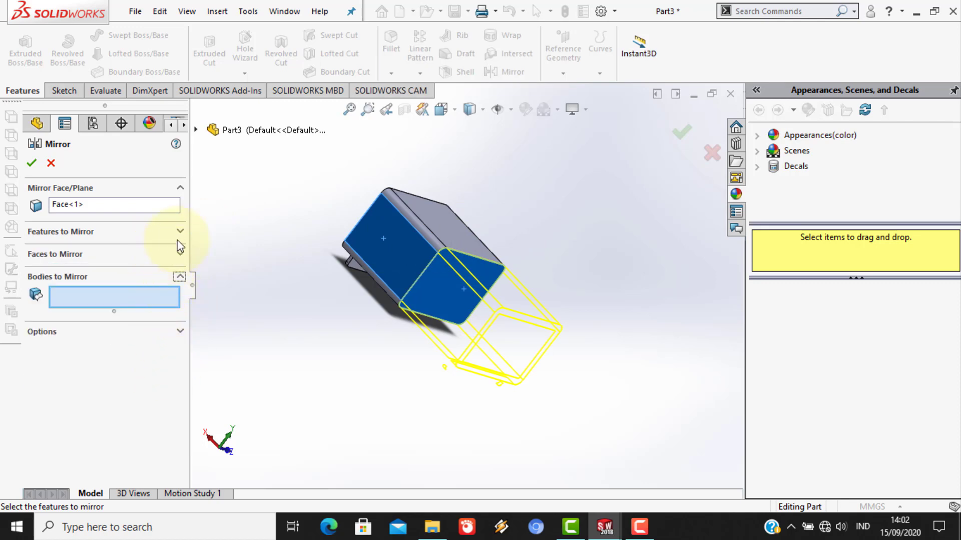
left_click(179, 276)
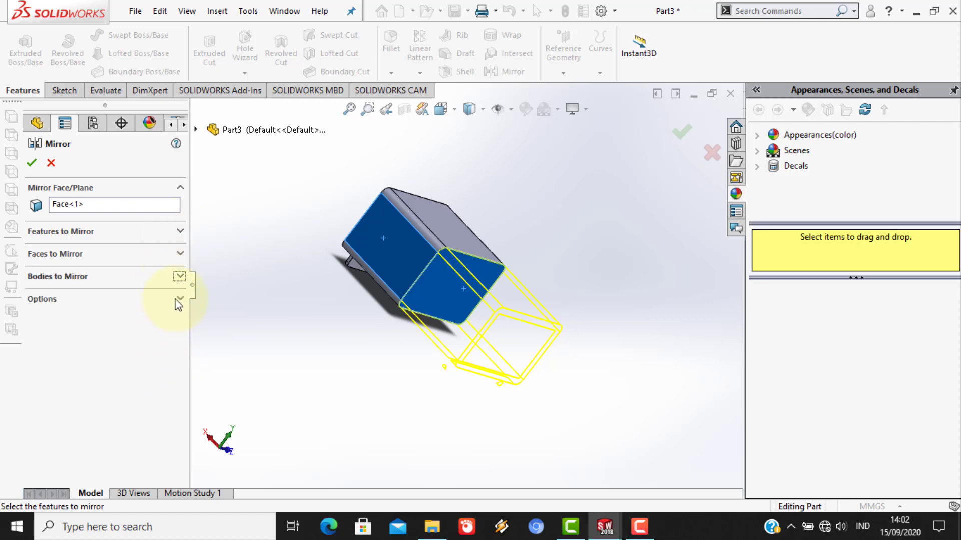
left_click(179, 299)
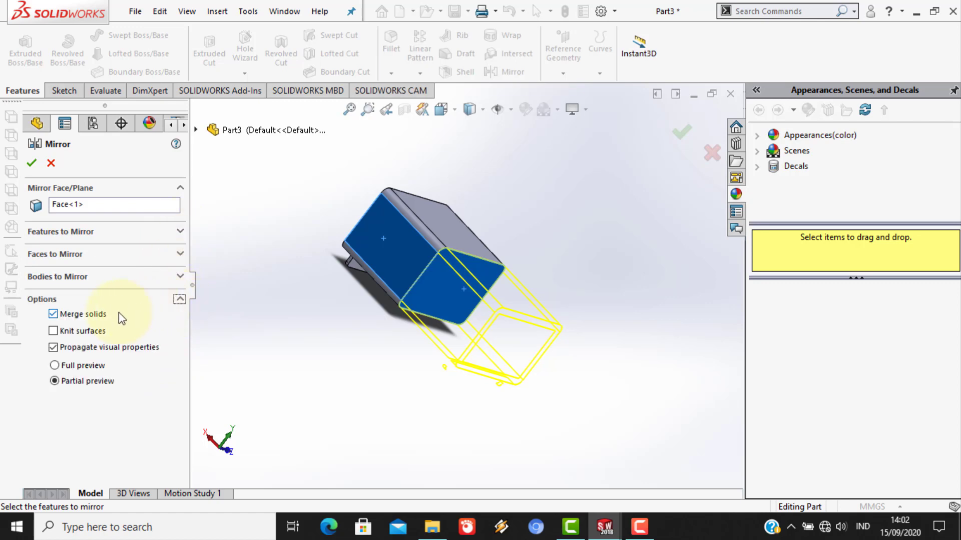
left_click(55, 366)
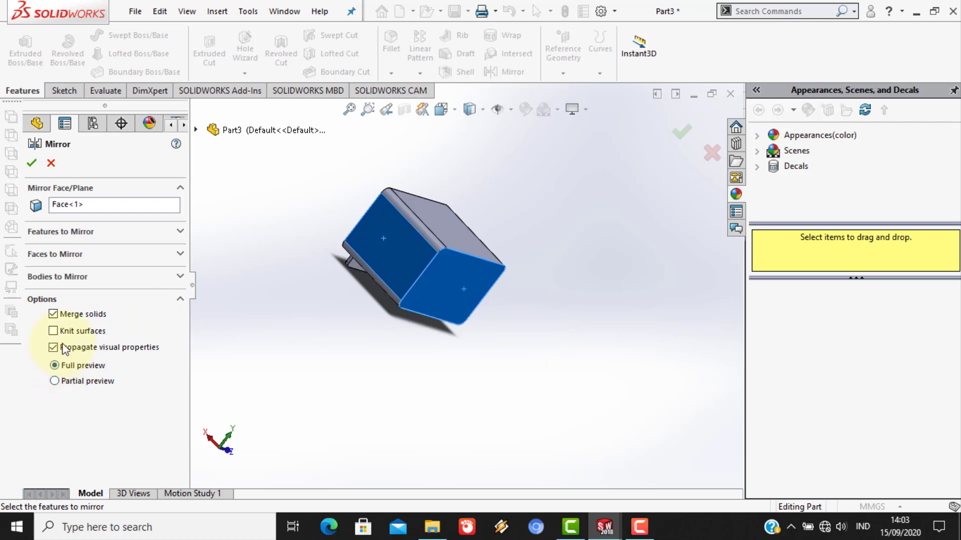
left_click(179, 233)
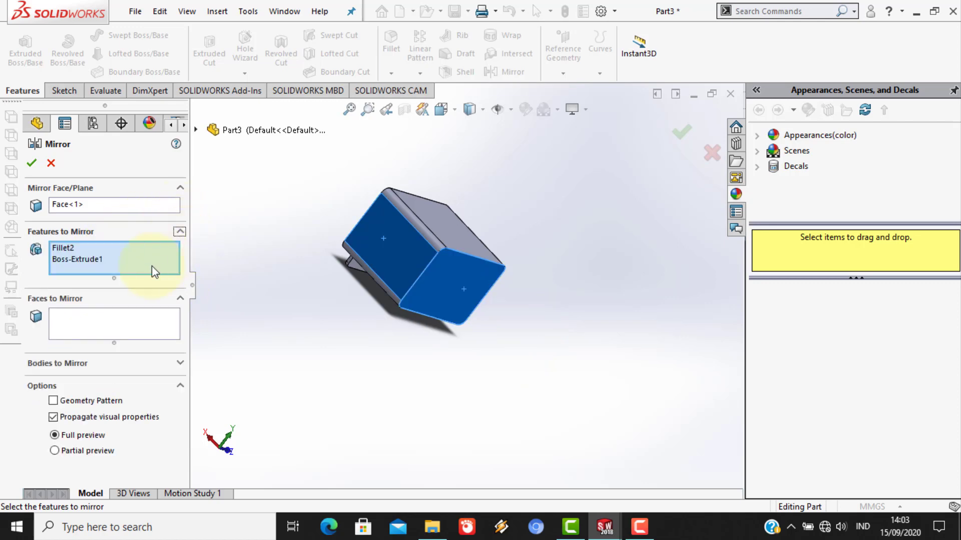
- Add the block's long edge fillet and the pocket cut to the features to mirror
middle_click_drag(422, 256, 427, 236)
left_click(428, 236)
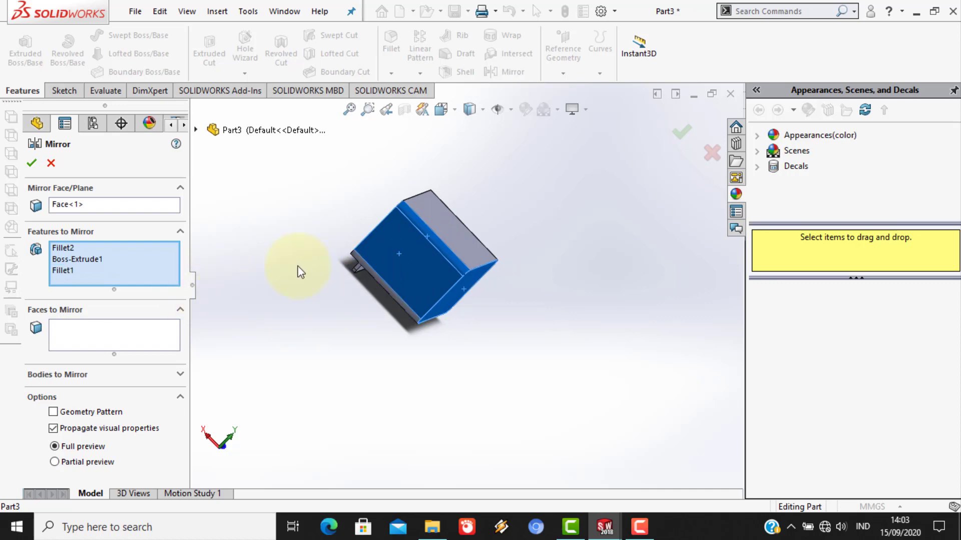
middle_click_drag(305, 240, 350, 304)
scroll(381, 255, "down", 5)
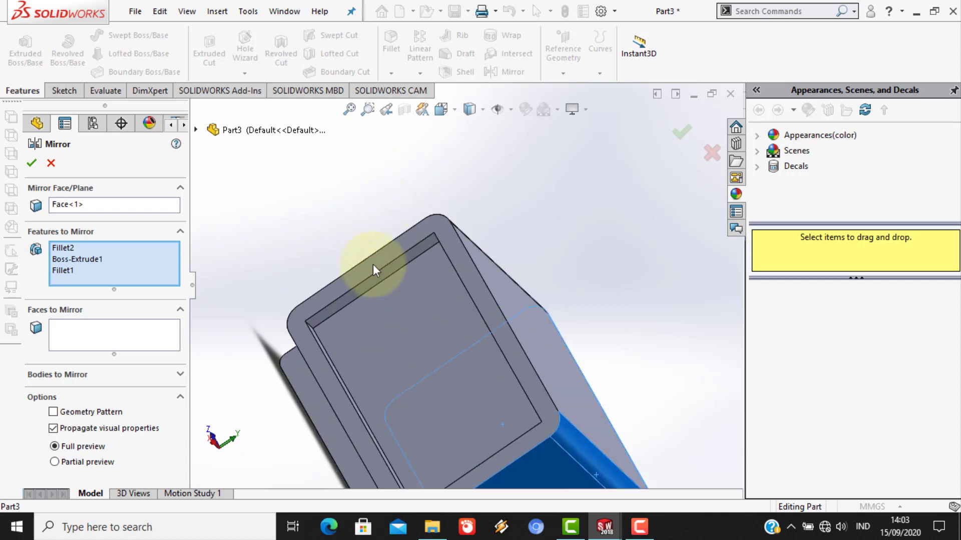
left_click(350, 314)
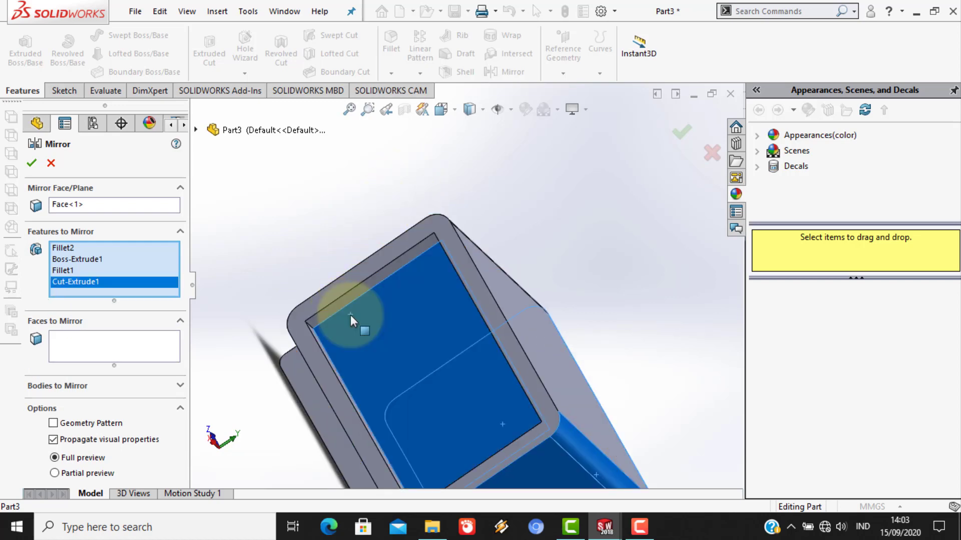
- Add the foot strip extrusion to the features to mirror and complete the mirror
scroll(346, 317, "up", 5)
middle_click_drag(347, 316, 431, 266)
scroll(457, 317, "down", 6)
scroll(481, 314, "up", 3)
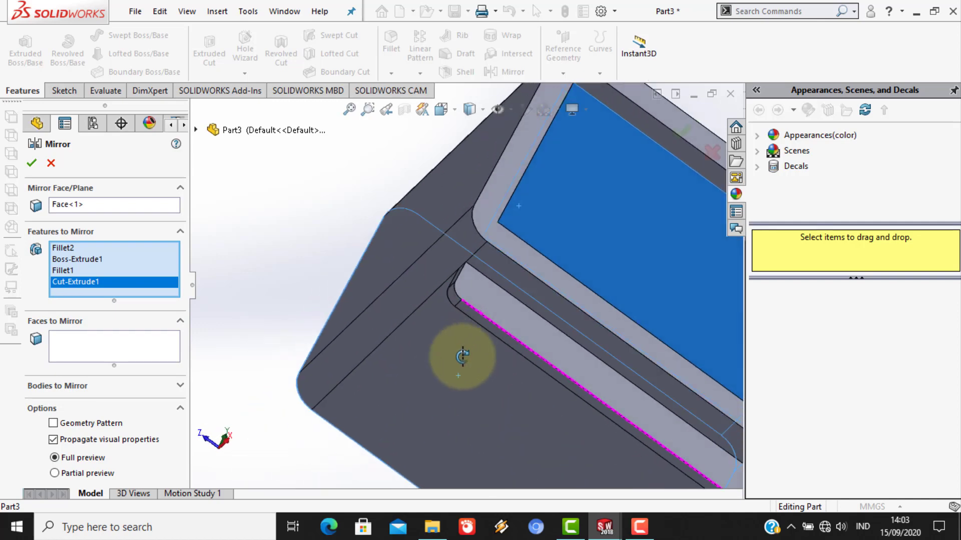
left_click(502, 323)
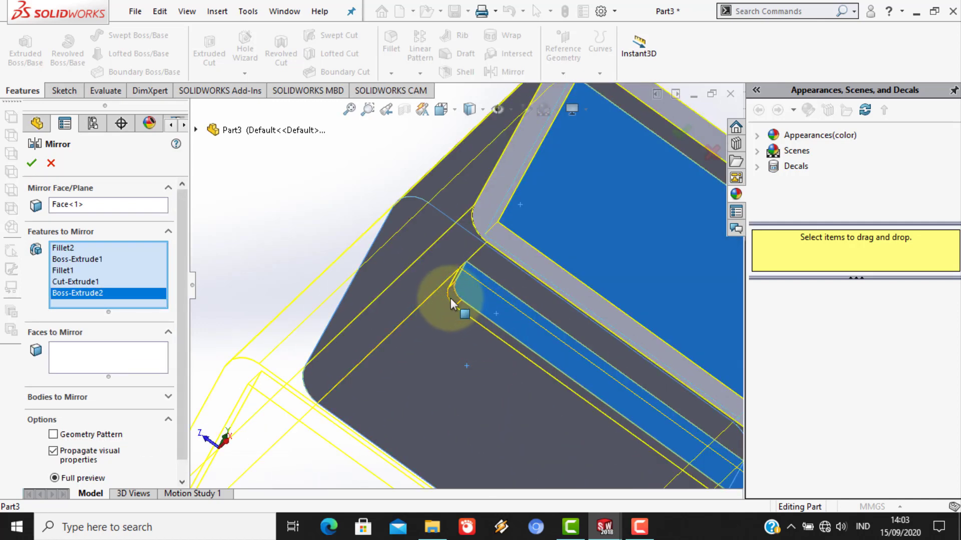
scroll(387, 316, "up", 3)
scroll(386, 317, "up", 3)
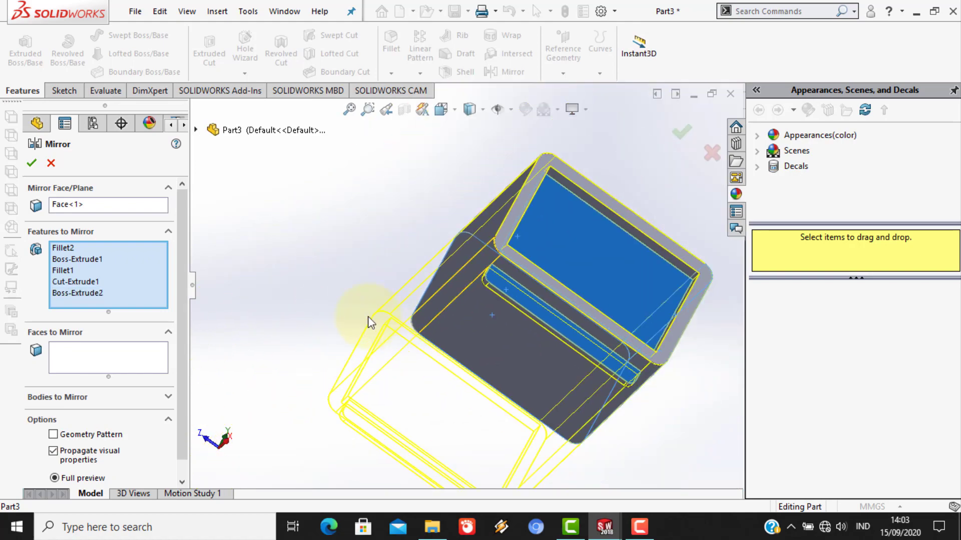
middle_click_drag(368, 322, 627, 240)
scroll(597, 281, "up", 3)
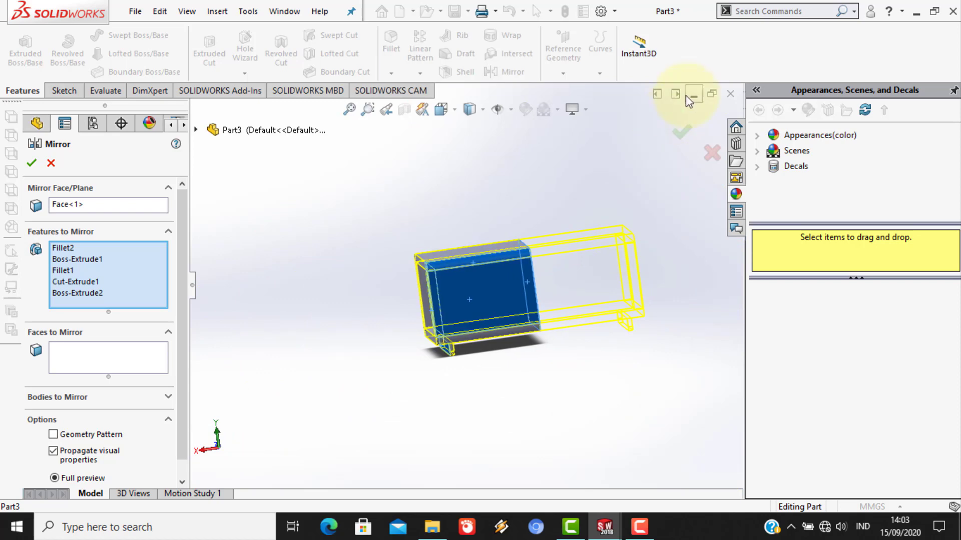
left_click(682, 125)
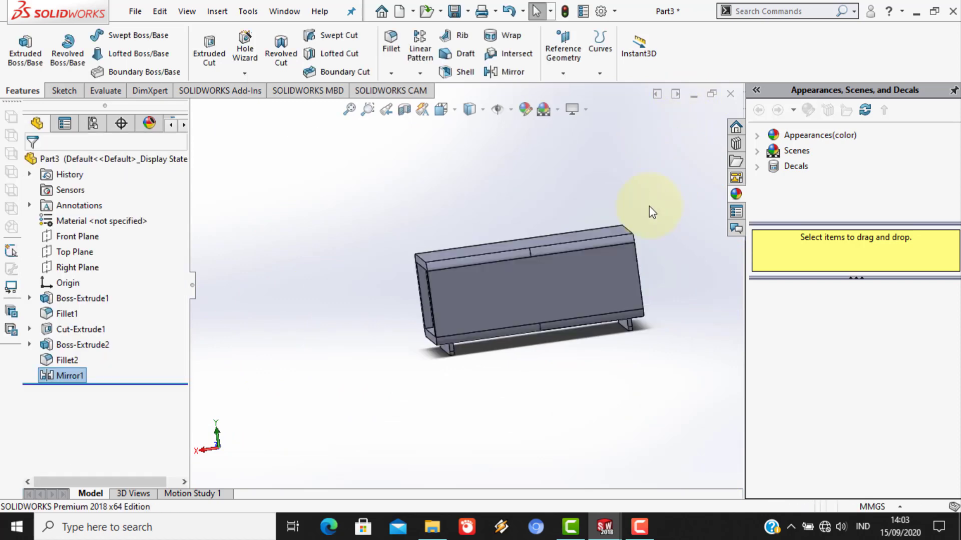
- Examine the mirrored body square to its long side face and then square to the pocket's floor
middle_click_drag(645, 209, 300, 37)
right_click(505, 278)
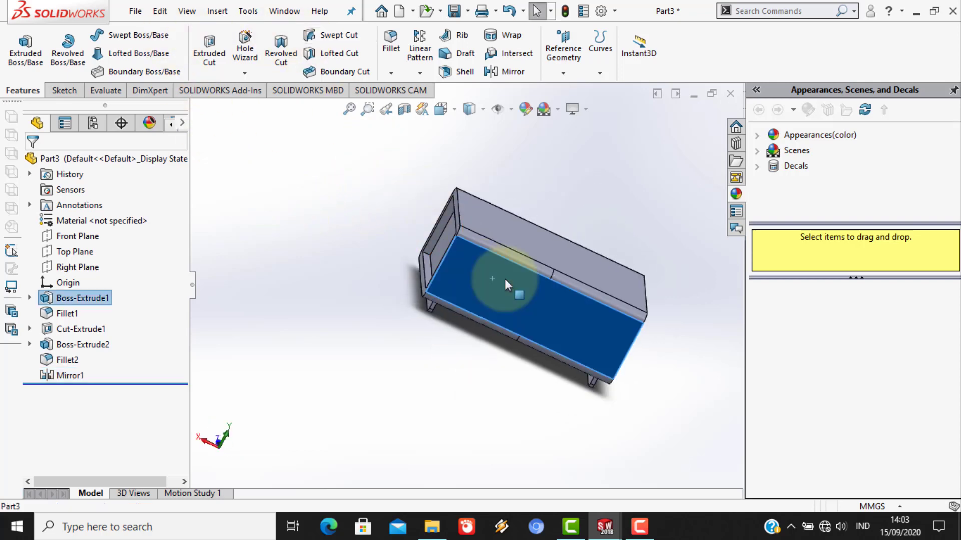
left_click(596, 188)
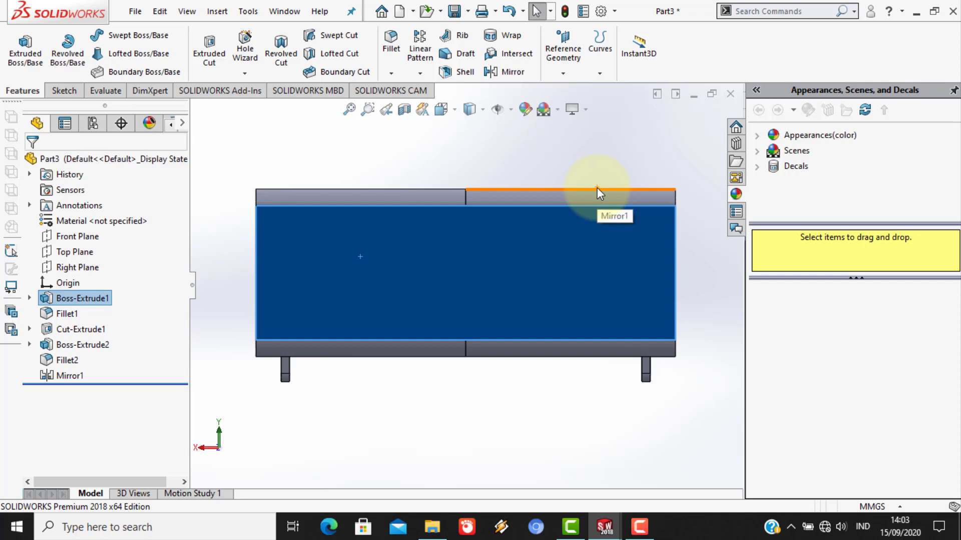
middle_click_drag(596, 188, 404, 301)
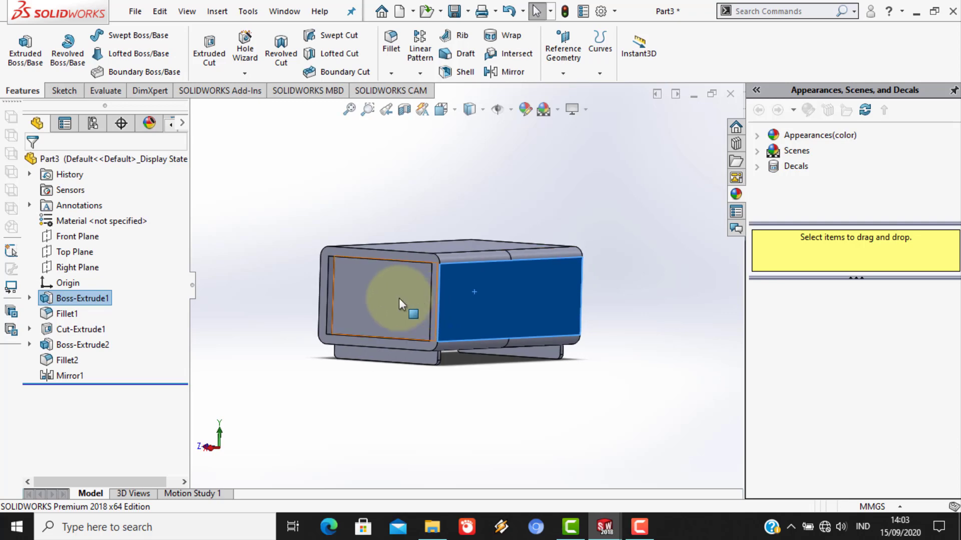
right_click(399, 298)
left_click(497, 203)
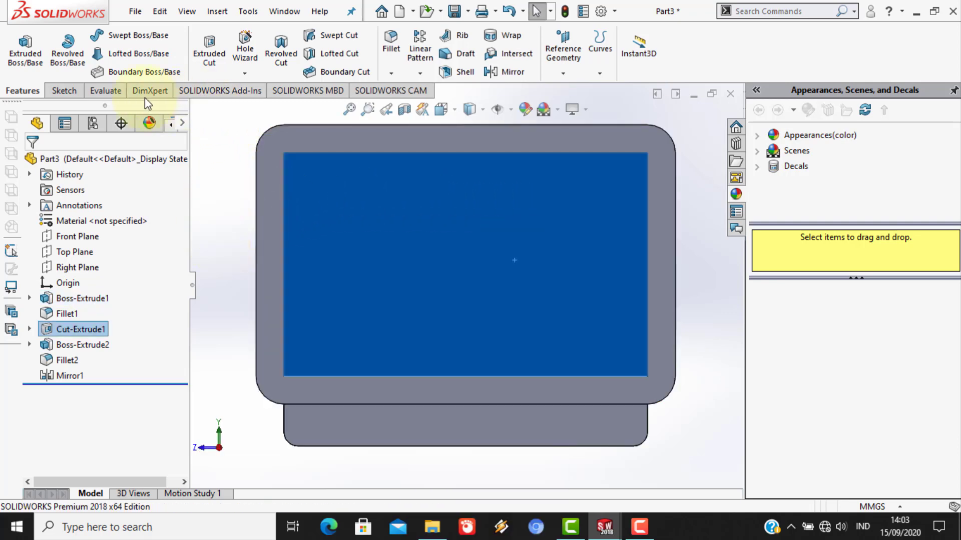
left_click(64, 91)
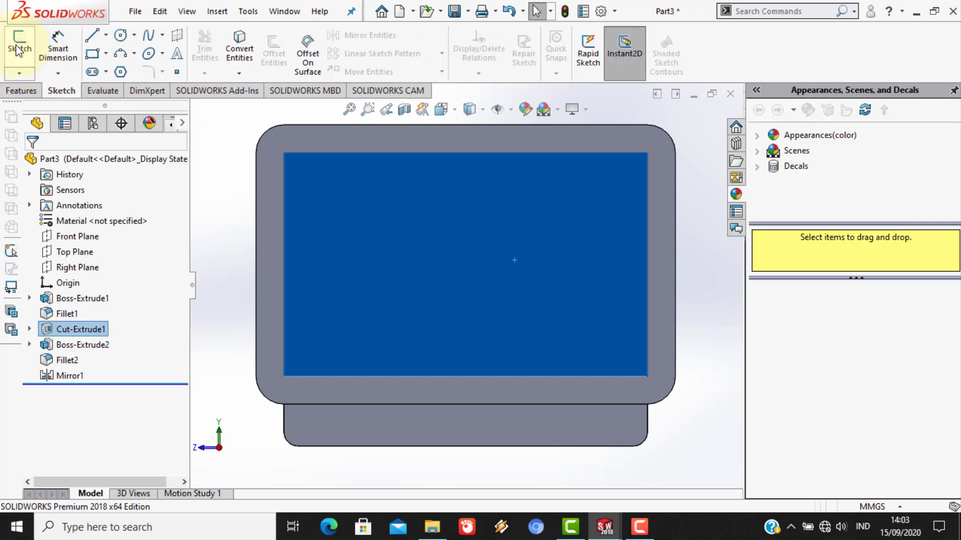
left_click(18, 50)
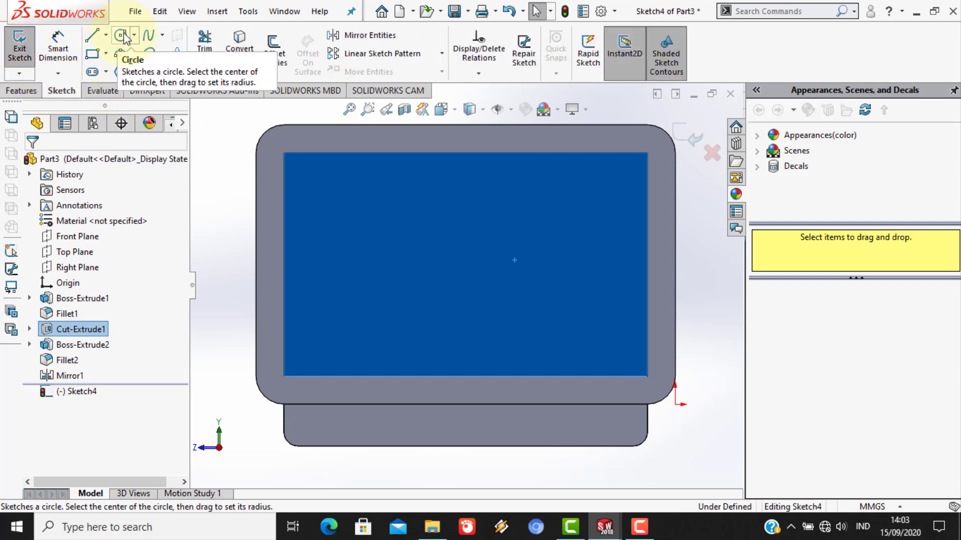
mouse_move(283, 256)
left_mouse_down()
mouse_move(271, 375)
mouse_move(285, 363)
mouse_move(277, 266)
mouse_move(286, 250)
mouse_move(284, 268)
left_mouse_up()
scroll(504, 274, "down", 1)
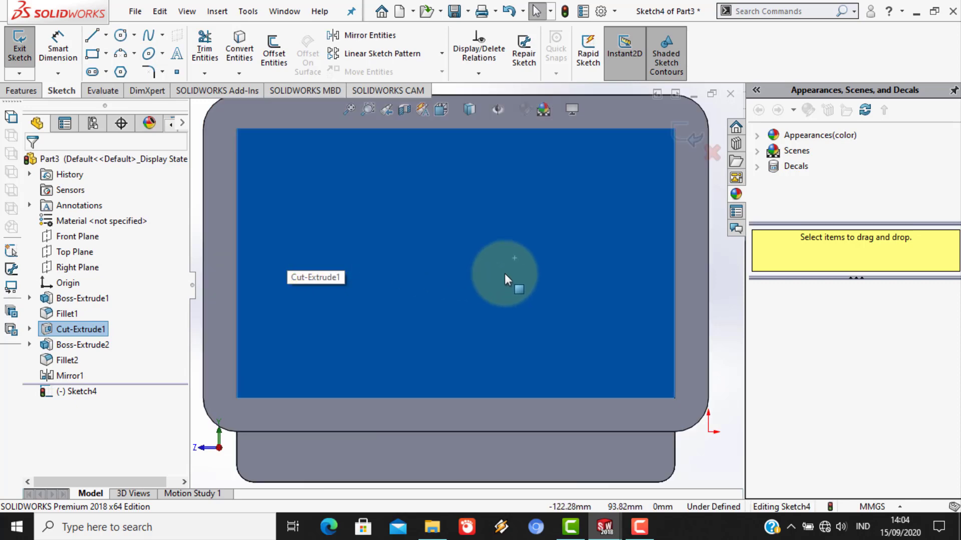
middle_click_drag(505, 274, 556, 273)
scroll(556, 273, "up", 1)
scroll(556, 273, "down", 3)
scroll(557, 274, "up", 6)
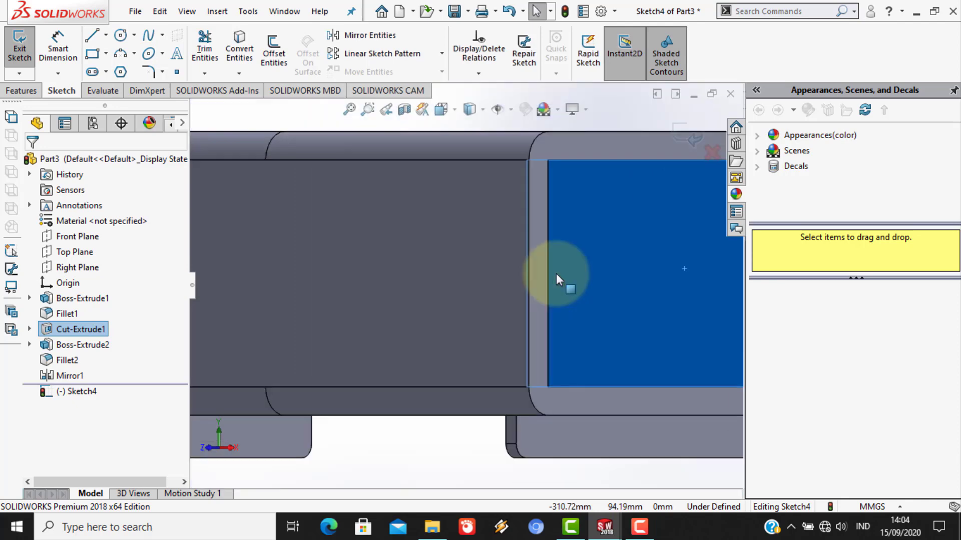
middle_click_drag(691, 322, 628, 325)
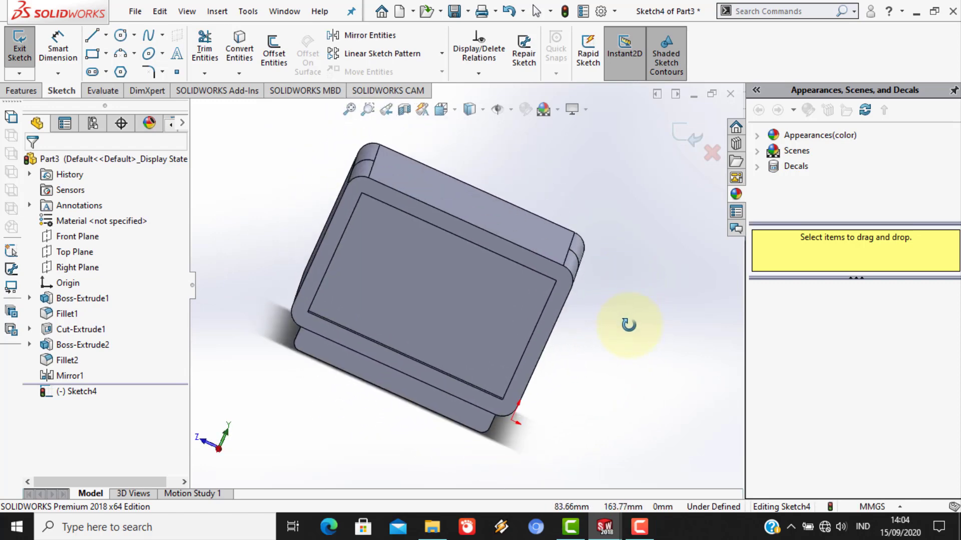
scroll(546, 287, "down", 2)
scroll(545, 287, "up", 3)
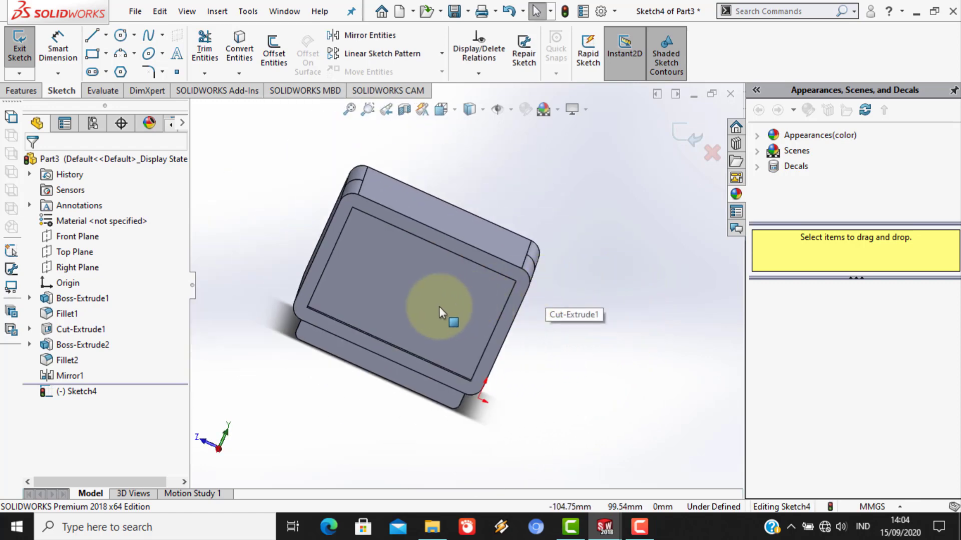
right_click(378, 293)
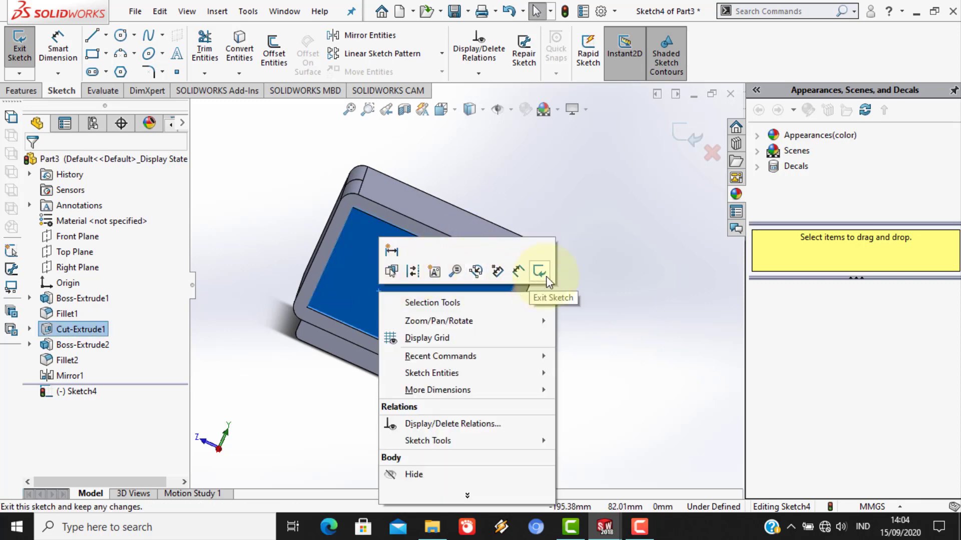
left_click(678, 272)
right_click(429, 285)
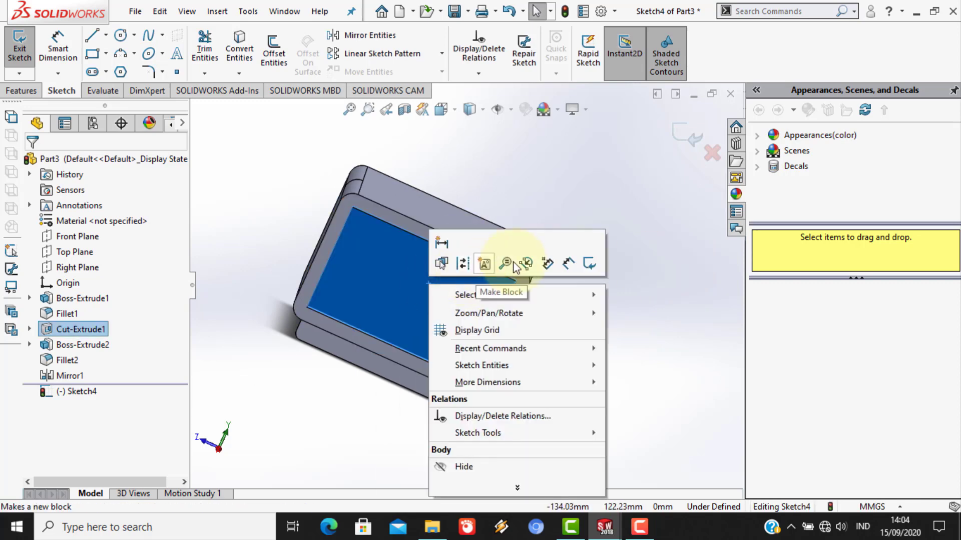
left_click(643, 218)
left_click(710, 155)
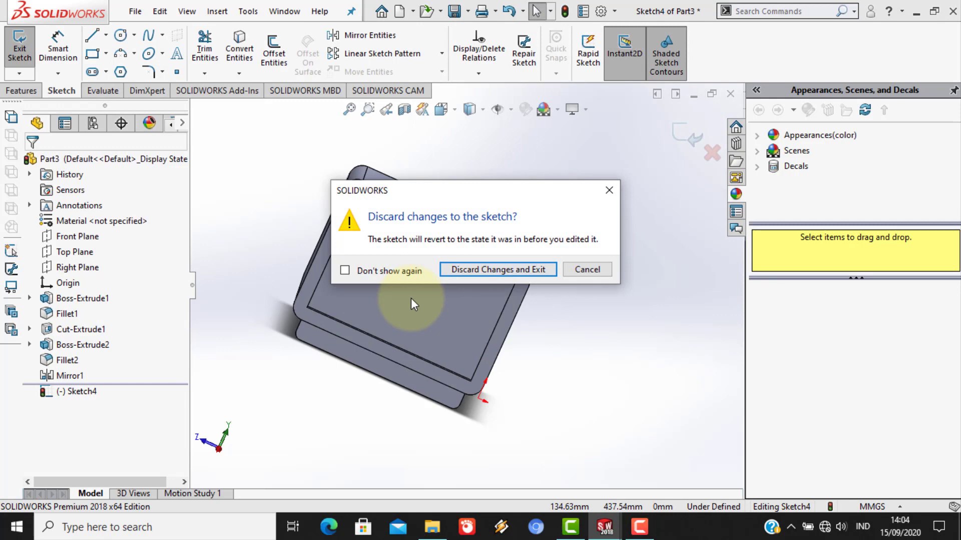
left_click(587, 270)
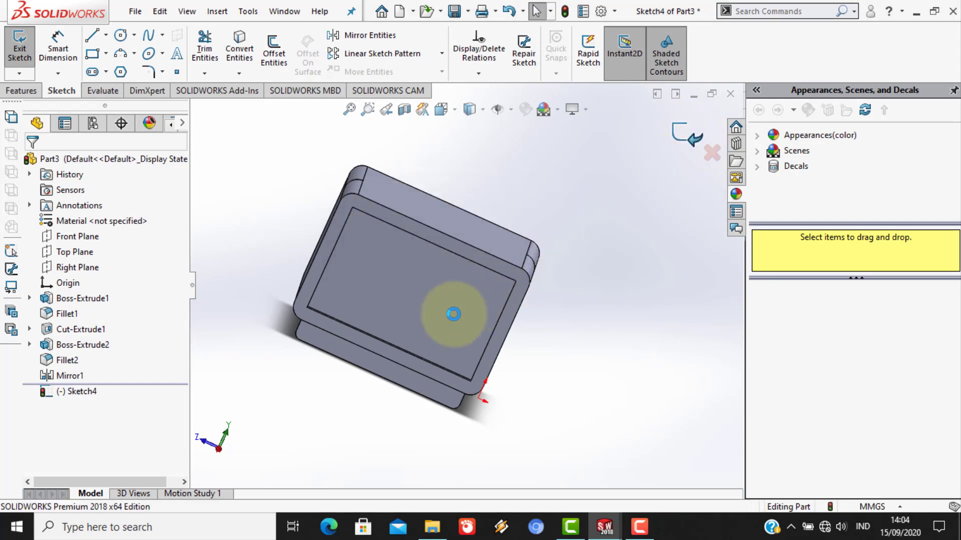
- Sketch a circle about 28.5 mm in diameter at the centre of the pocket floor, viewed square to that face
right_click(464, 278)
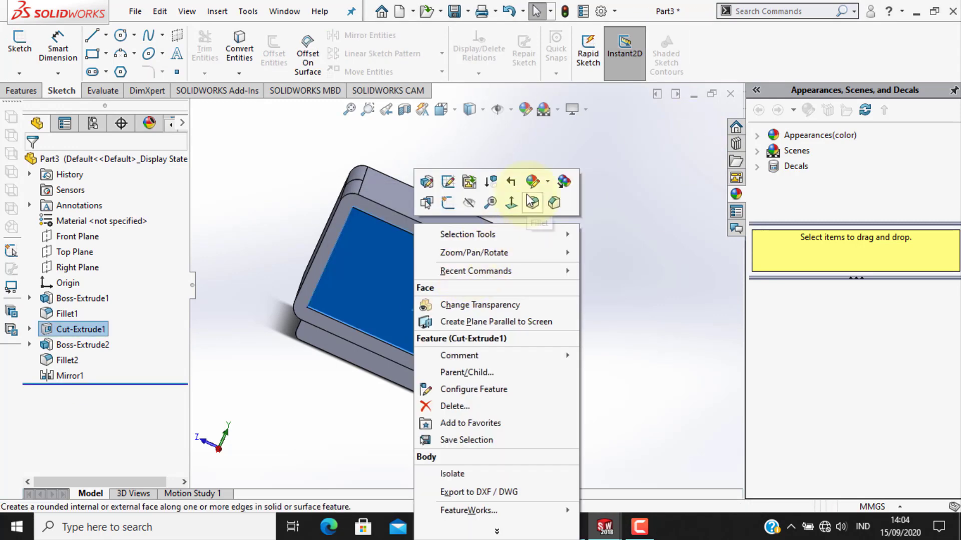
left_click(532, 184)
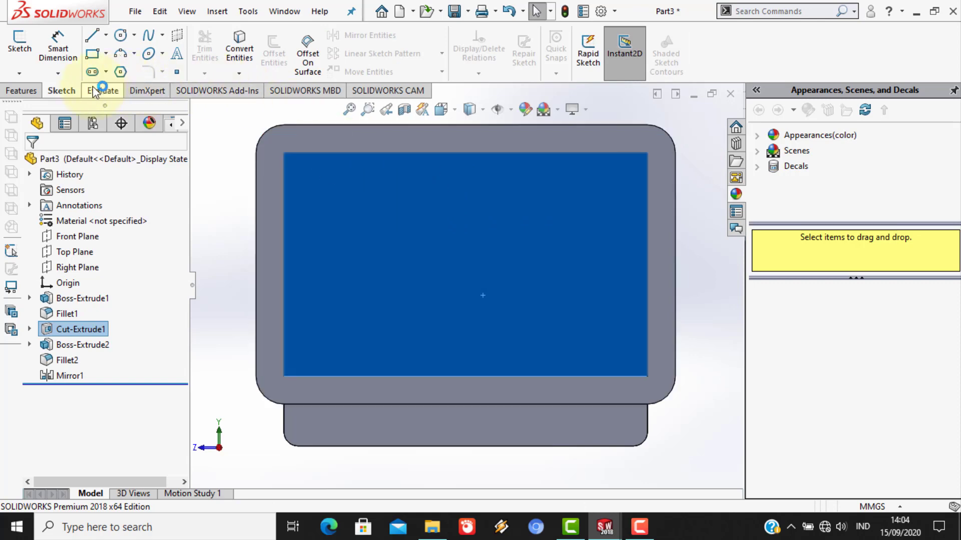
left_click(20, 73)
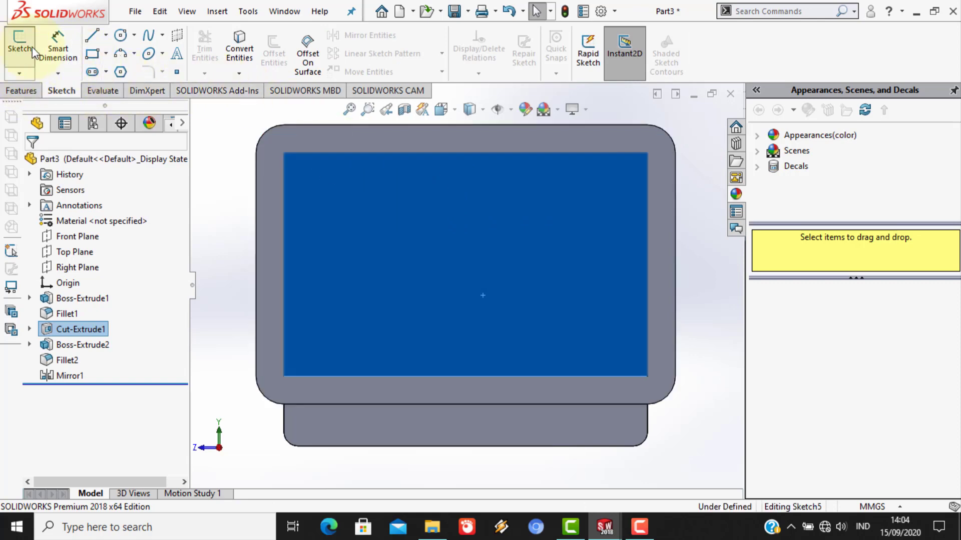
left_click(124, 39)
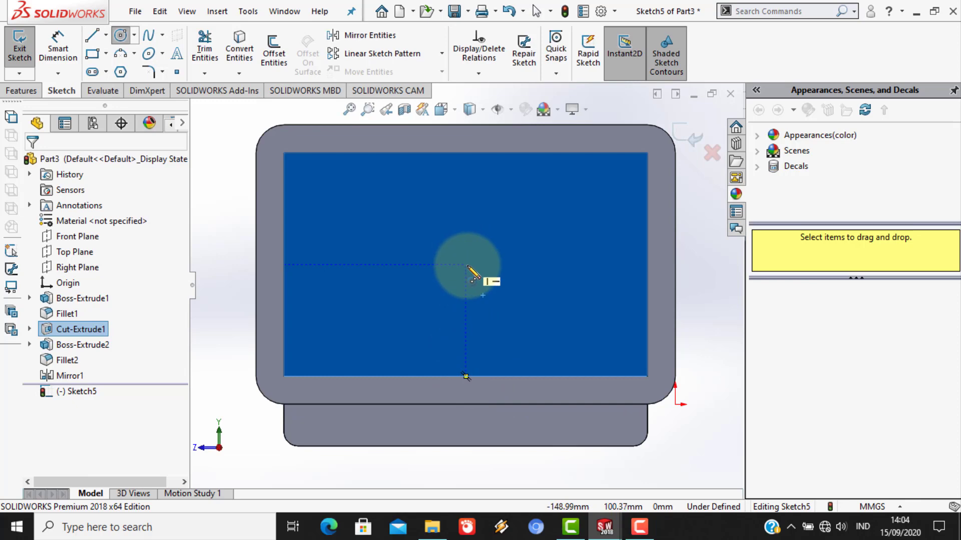
left_click(465, 265)
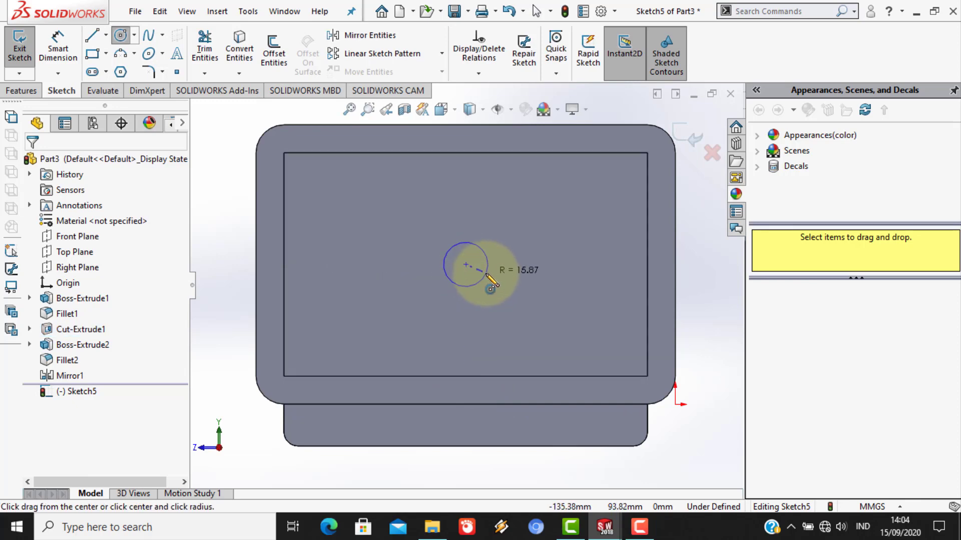
left_click(483, 275)
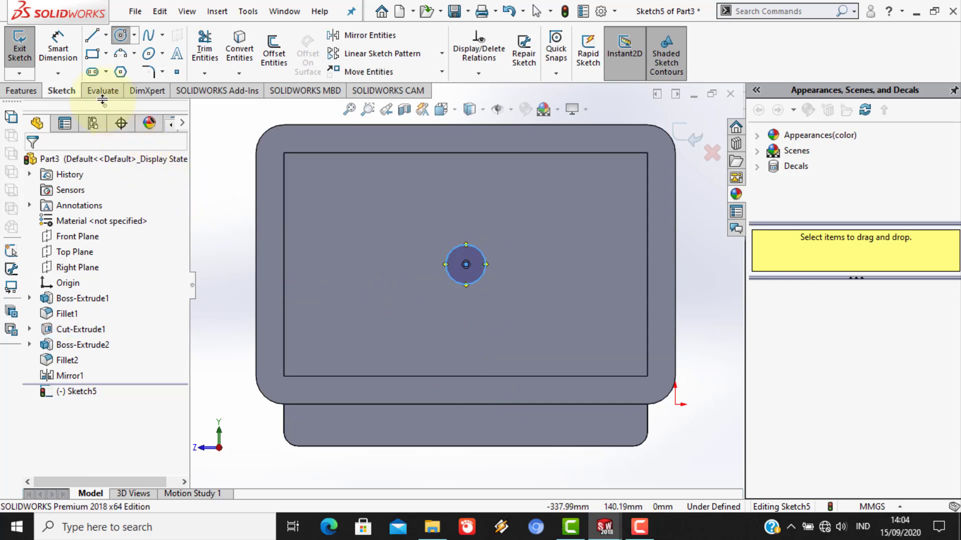
- Dimension the circle's diameter at 10 mm
left_click(68, 62)
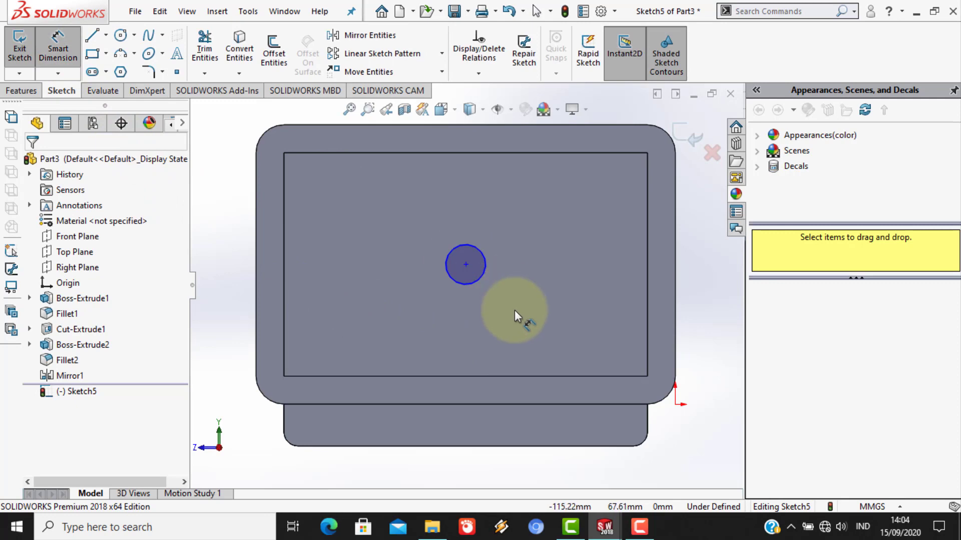
left_click(454, 252)
left_click(532, 473)
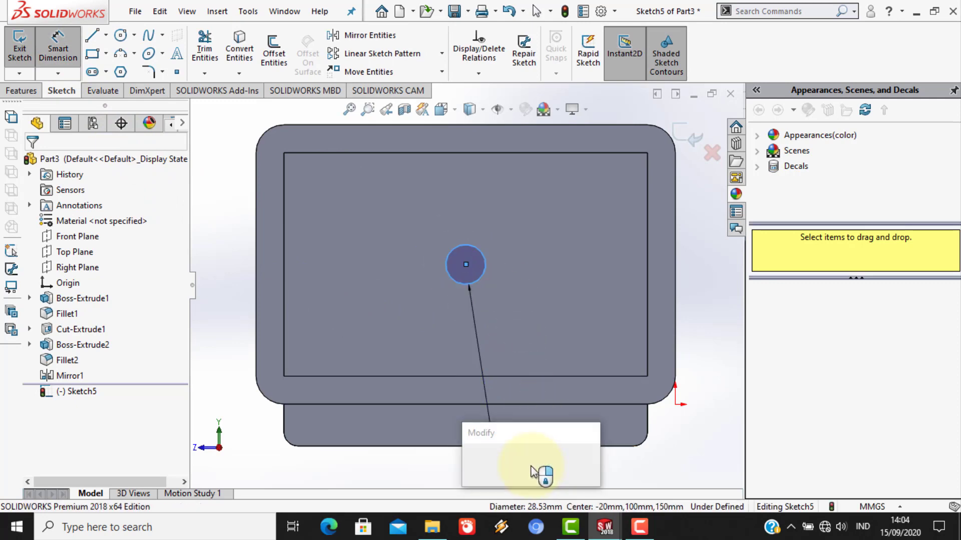
type("1")
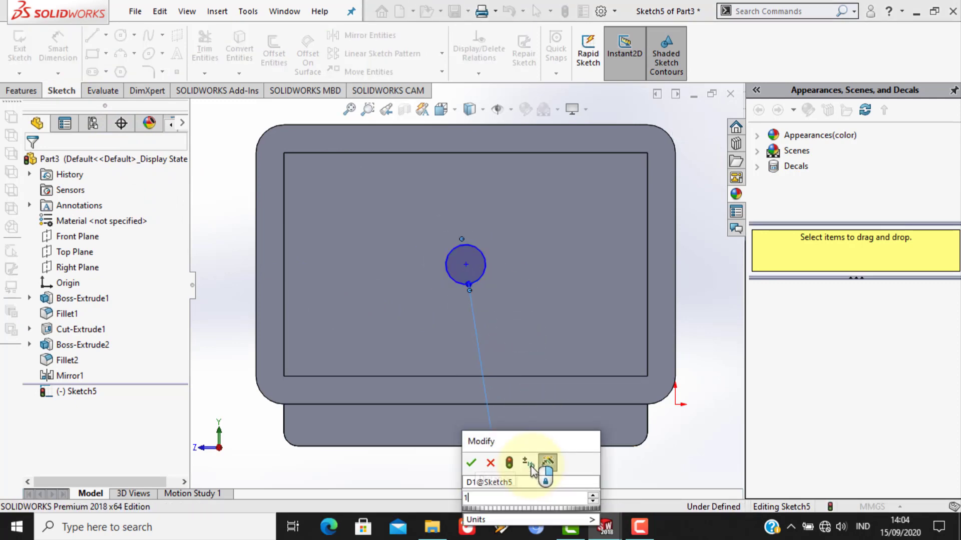
type("0")
key("Return")
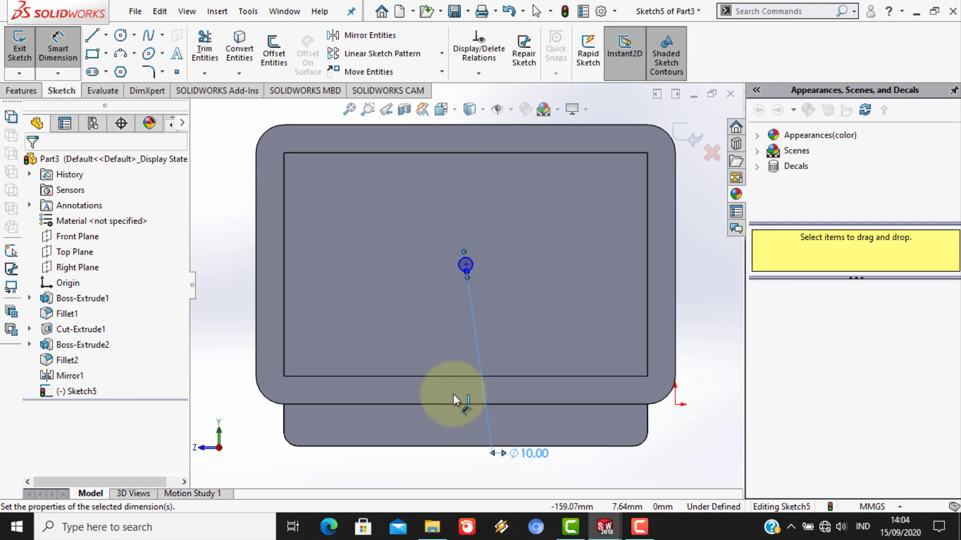
- Change the circle's diameter to 20 mm
double_click(525, 457)
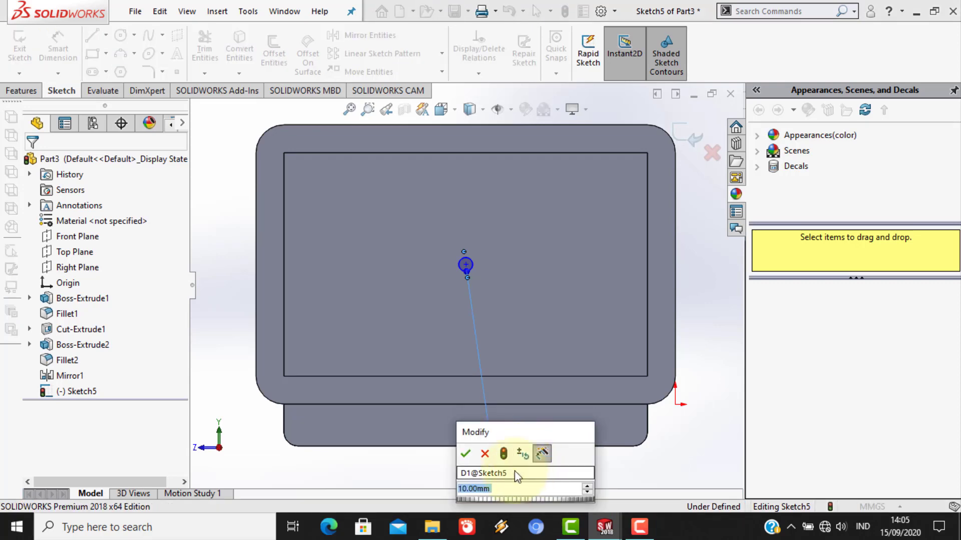
type("2")
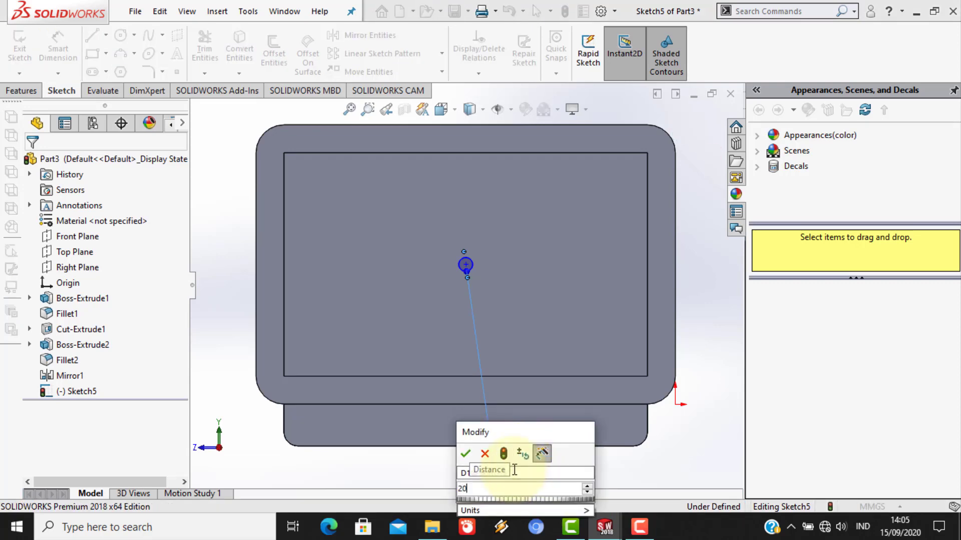
type("0")
key("Return")
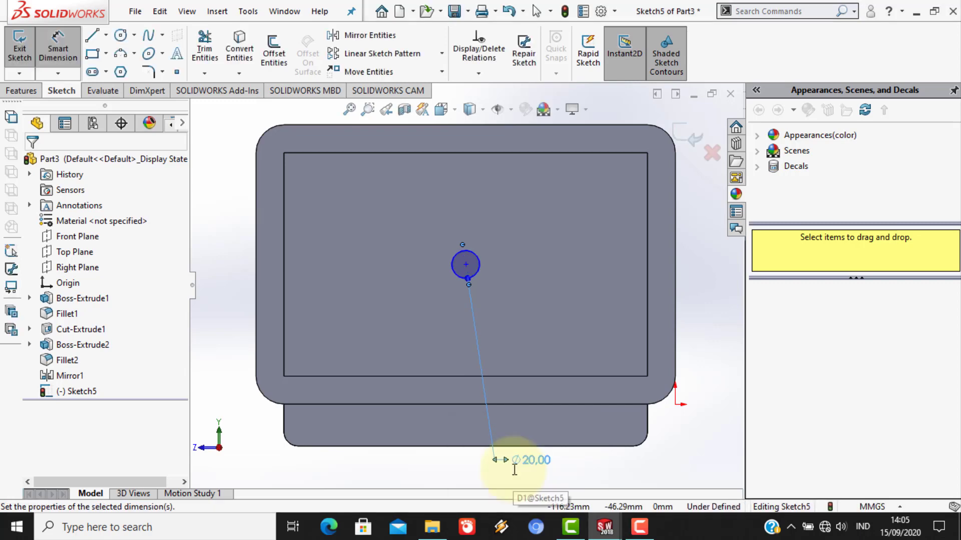
- Extrude the circle as a 30 mm blind boss from the pocket floor, merged with the body
middle_click_drag(472, 412, 454, 422)
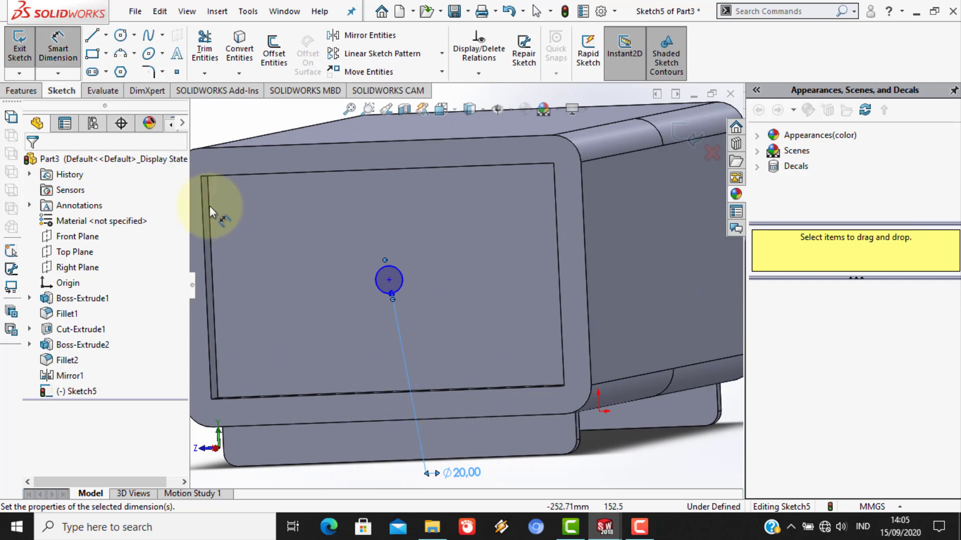
left_click(21, 91)
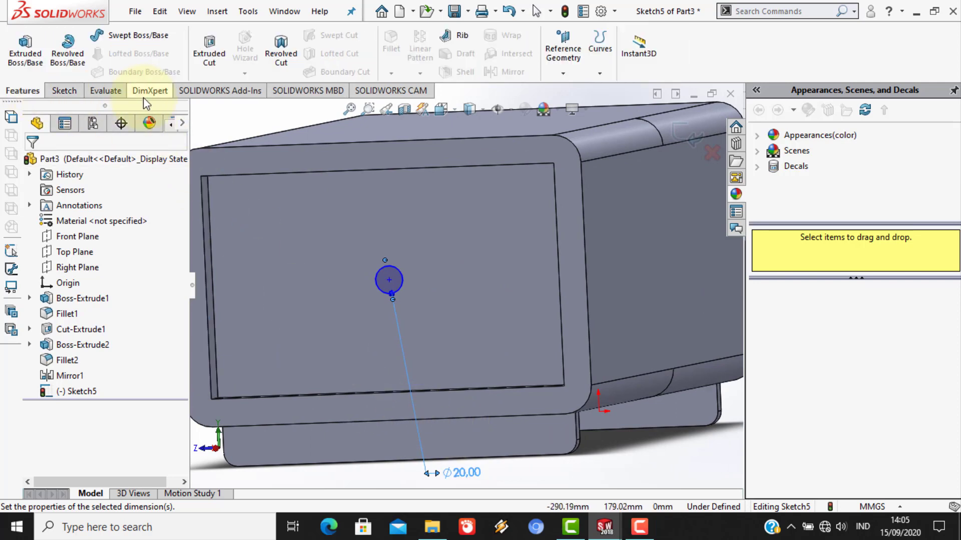
left_click(19, 76)
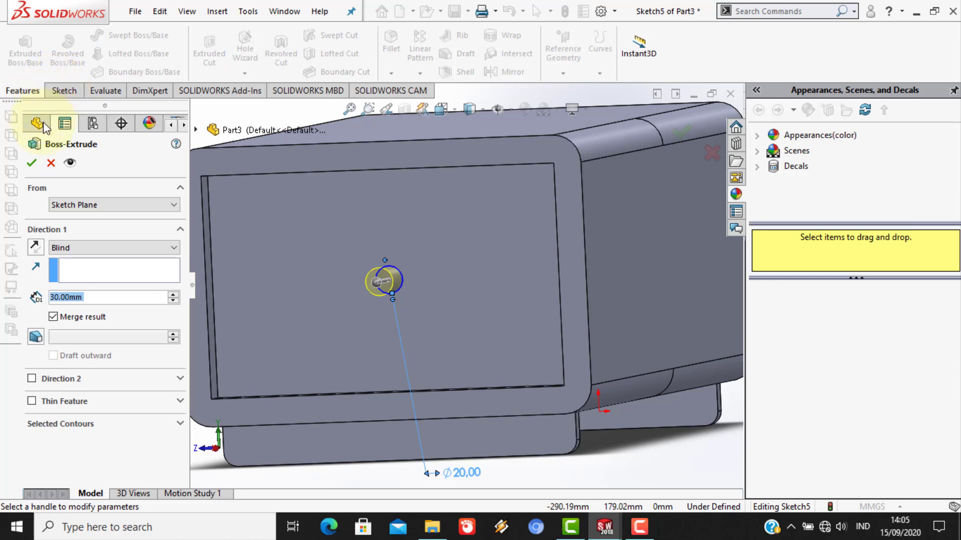
middle_click_drag(284, 297, 391, 310)
left_click(686, 131)
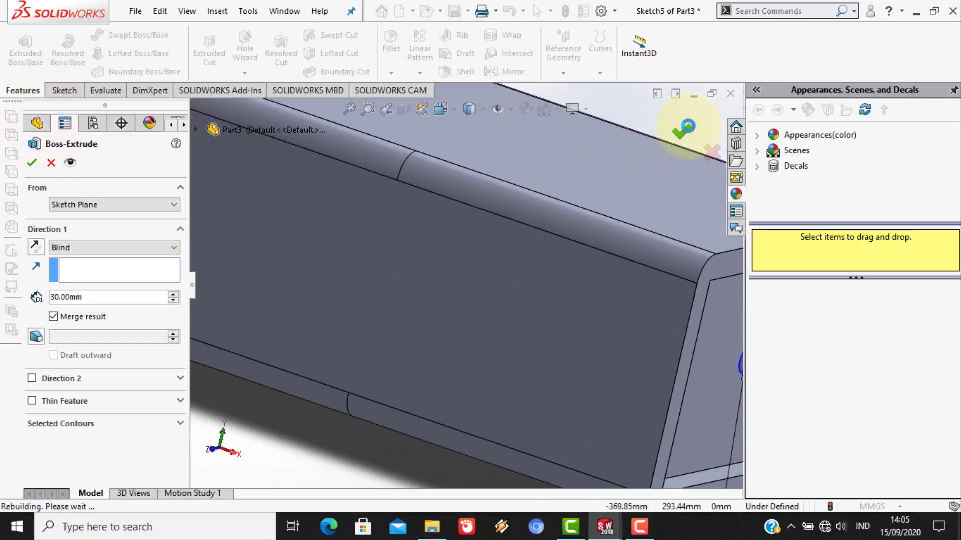
- Start a sketch on the body's long side face, viewed square to it
scroll(641, 207, "down", 2)
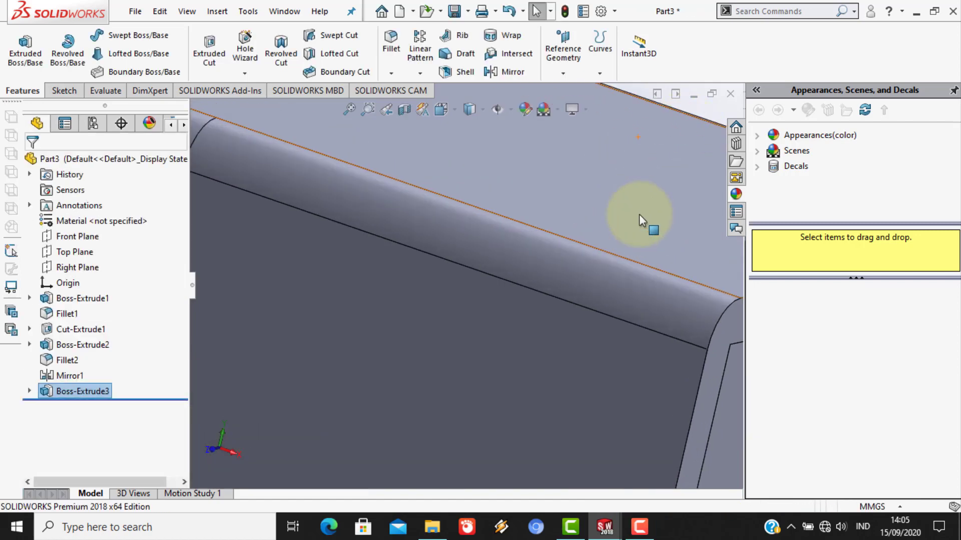
scroll(636, 215, "up", 6)
middle_click_drag(553, 391, 337, 386)
left_click(279, 342)
right_click(279, 341)
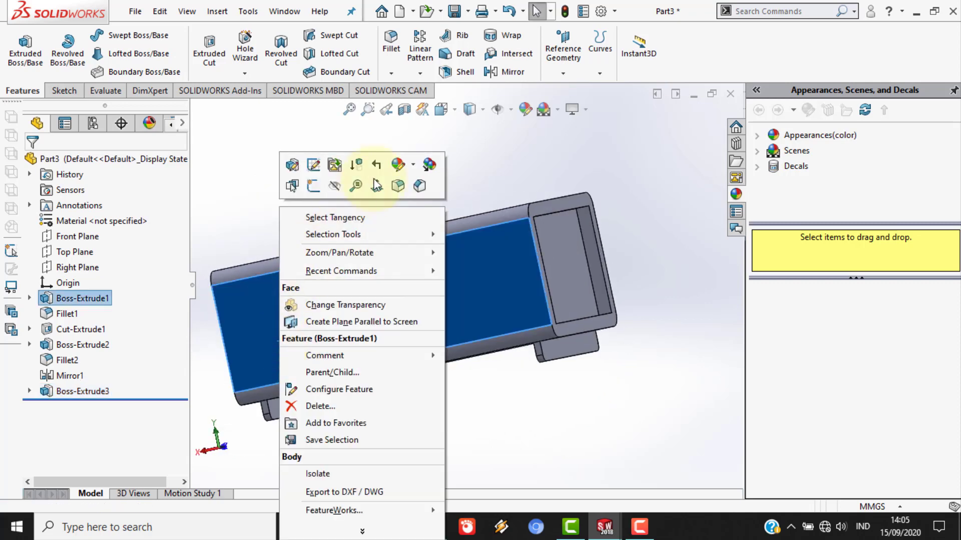
left_click(377, 188)
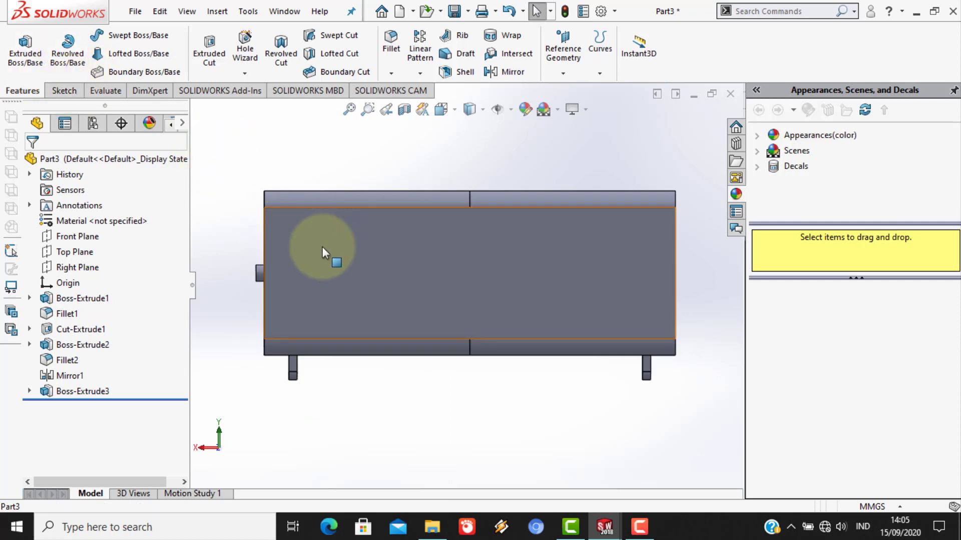
left_click(322, 247)
left_click(60, 91)
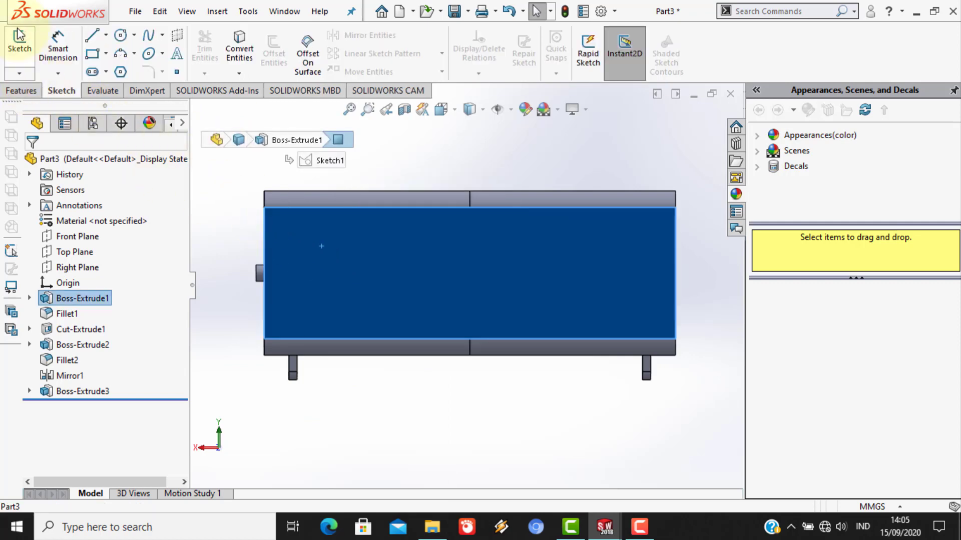
left_click(19, 36)
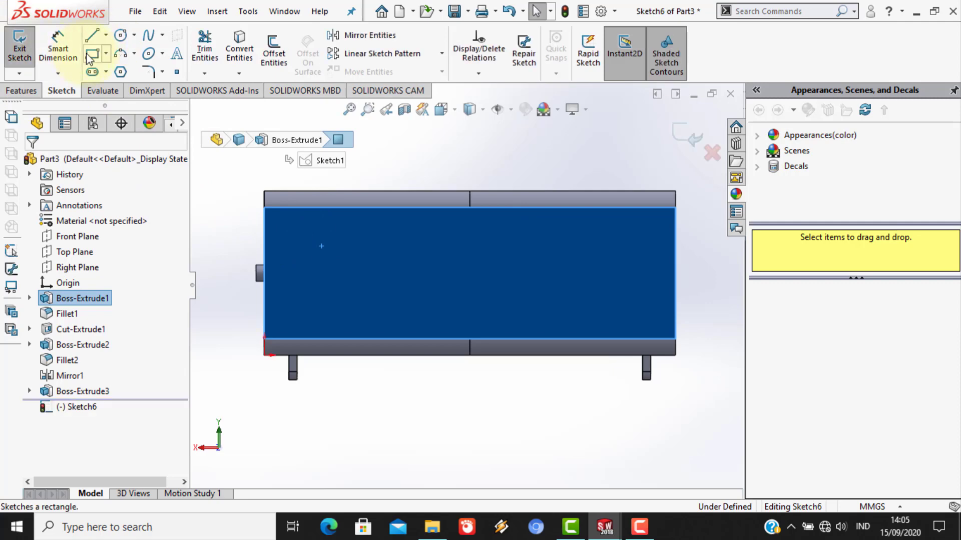
- Draw a rectangle about 69 mm wide and 71 mm high on the face's lower edge, near the end with the round boss
left_click(91, 56)
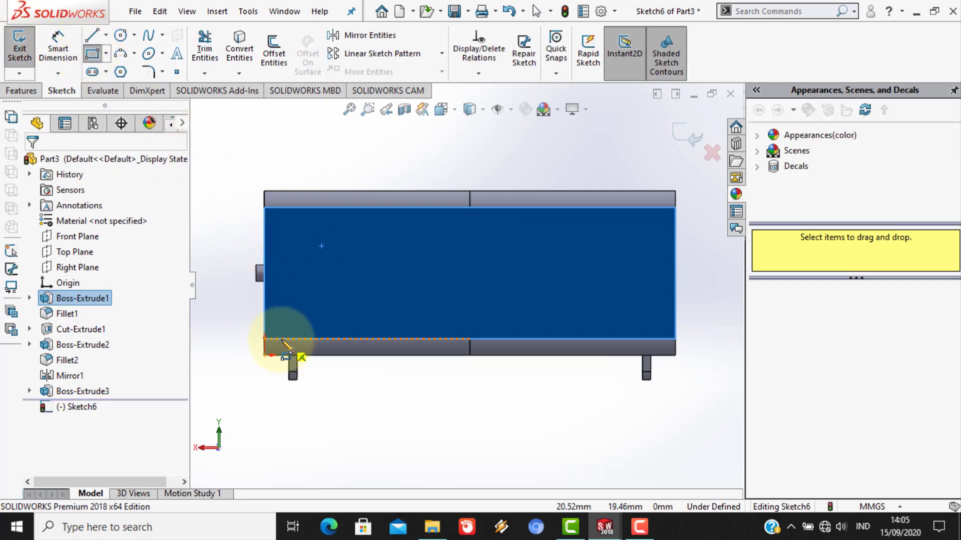
scroll(286, 346, "down", 4)
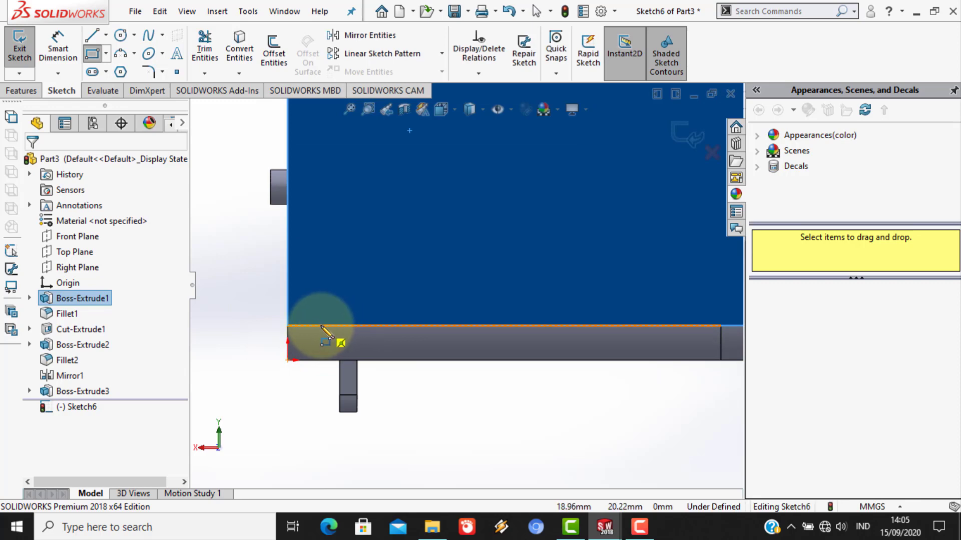
left_click(321, 326)
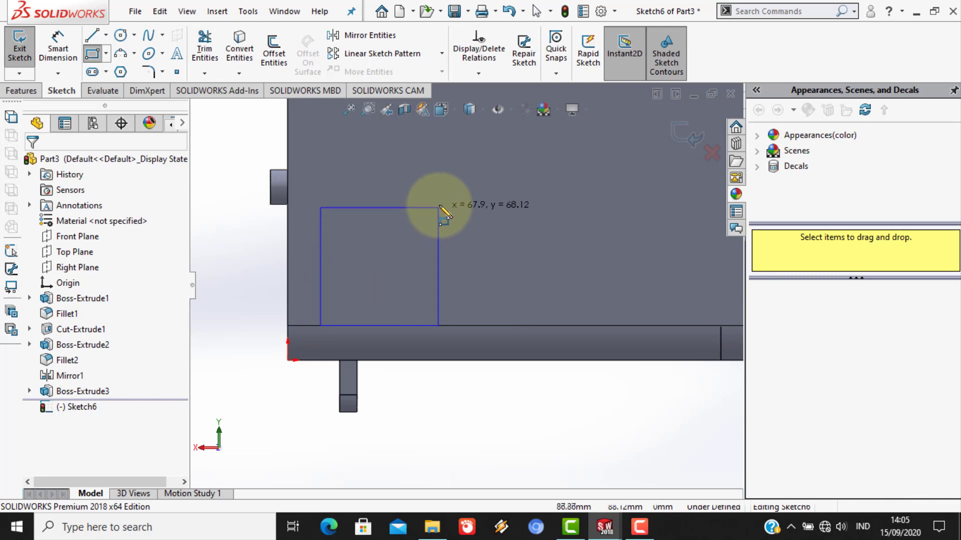
left_click(440, 202)
scroll(444, 208, "up", 2)
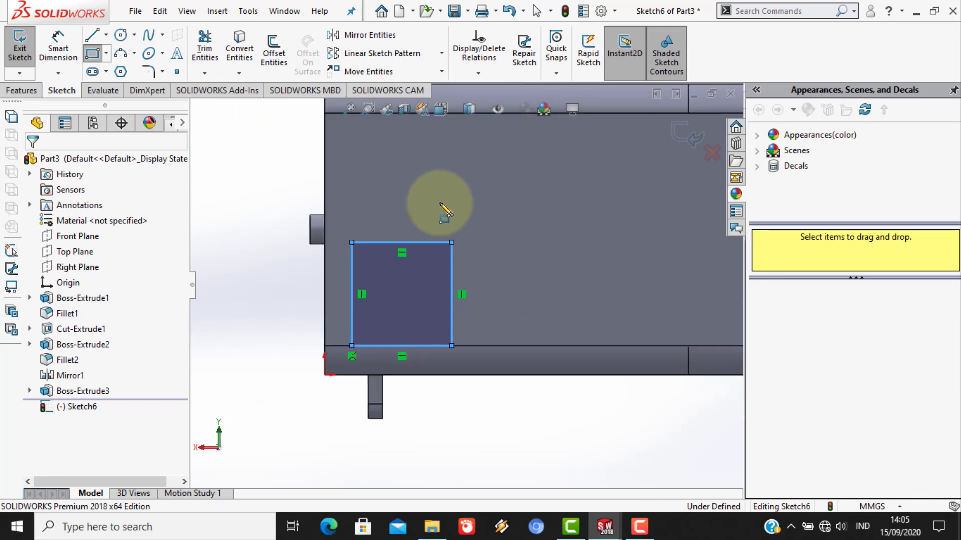
- Dimension the rectangle's height at 50 mm
left_click(55, 50)
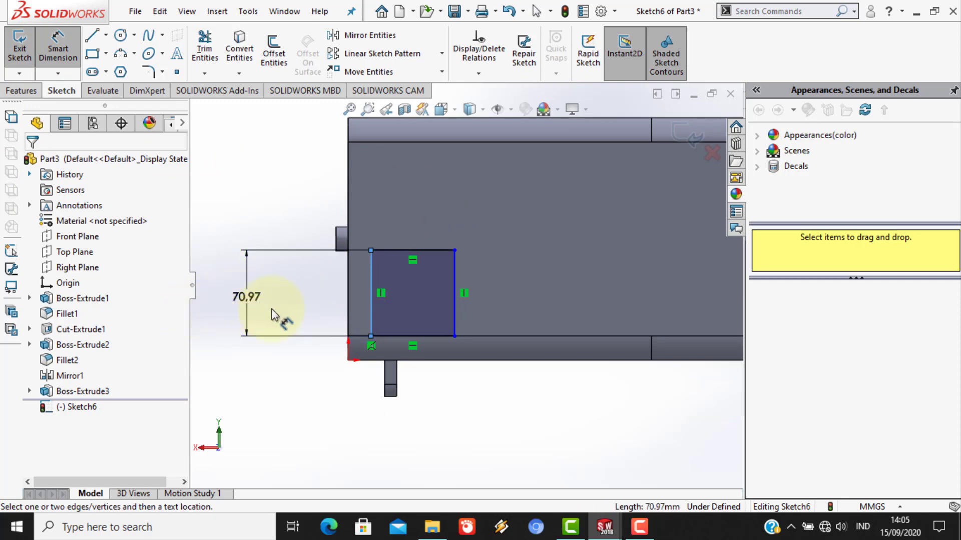
left_click(292, 325)
type("50")
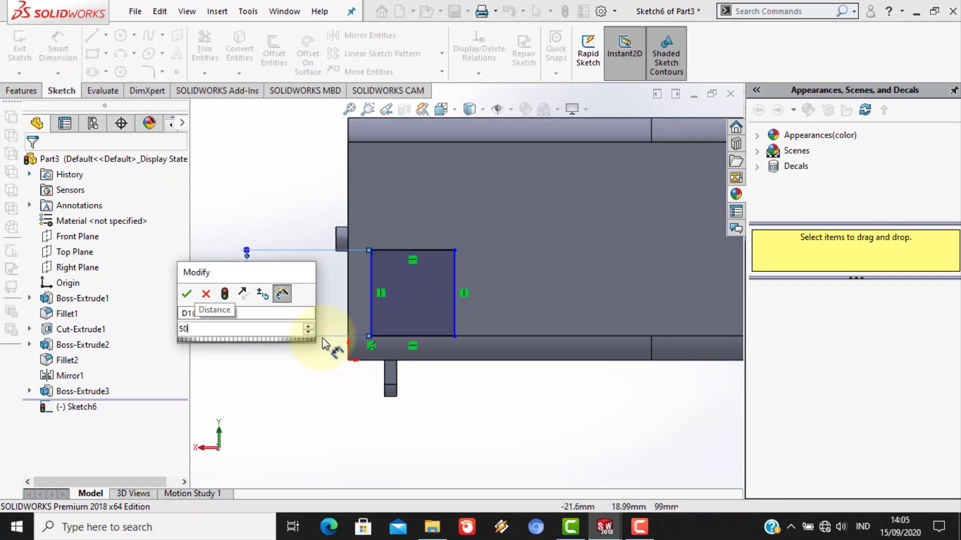
key("Return")
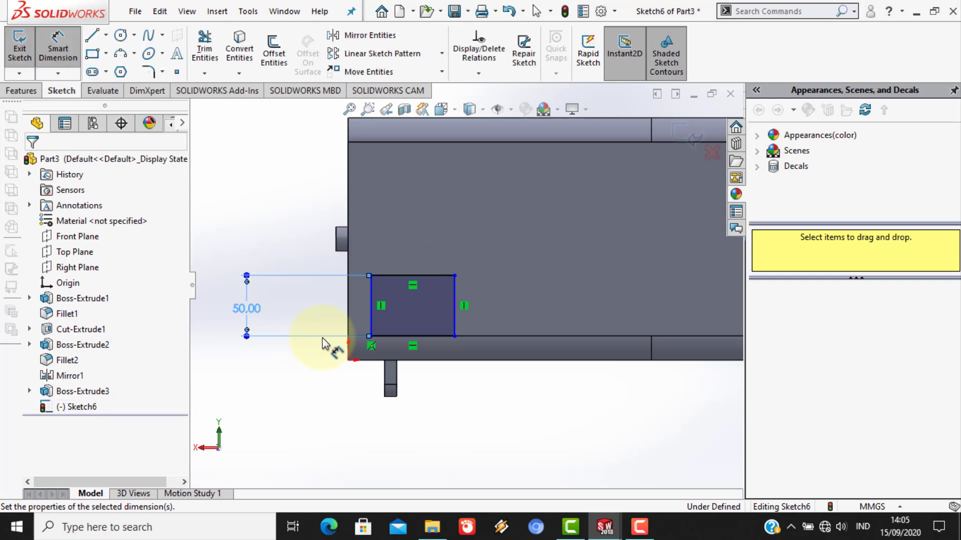
- Change the rectangle's height to 60 mm
double_click(257, 313)
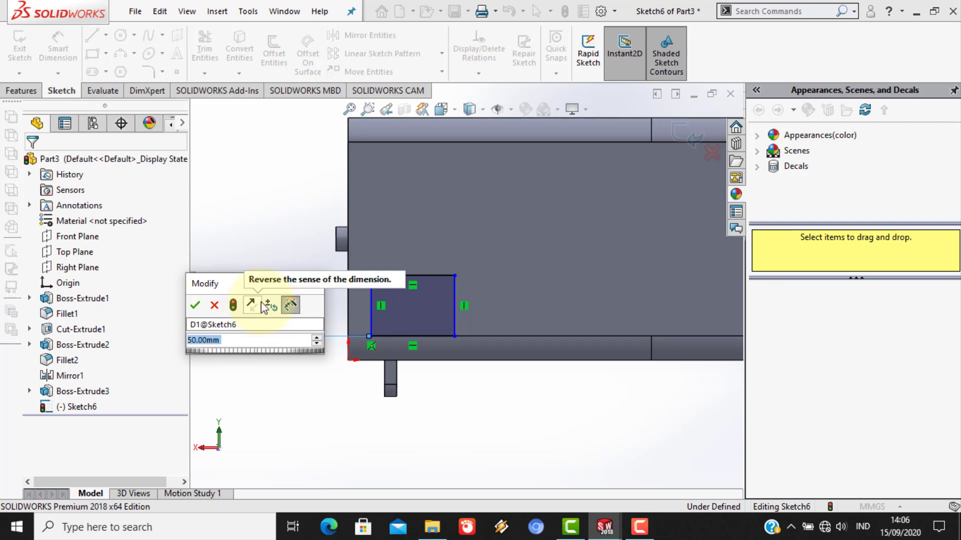
type("60")
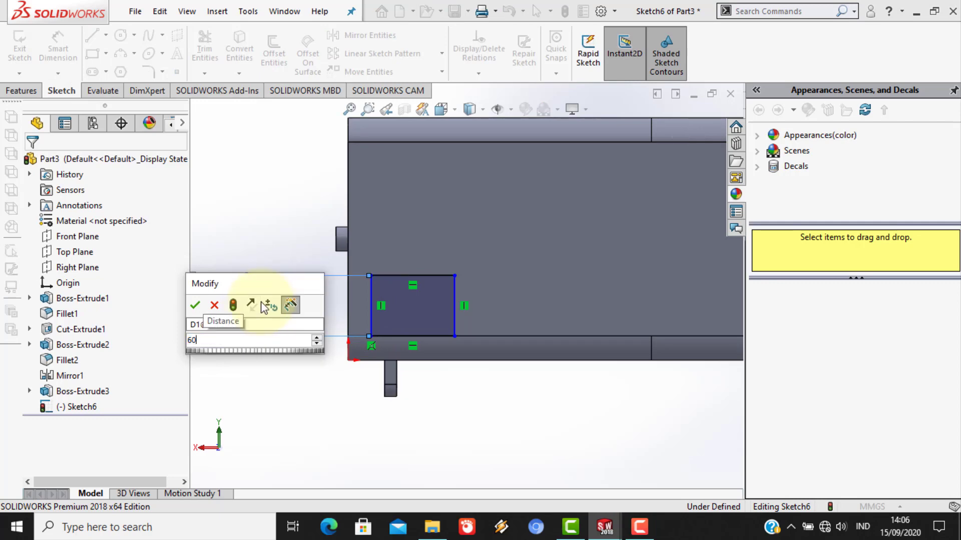
key("Return")
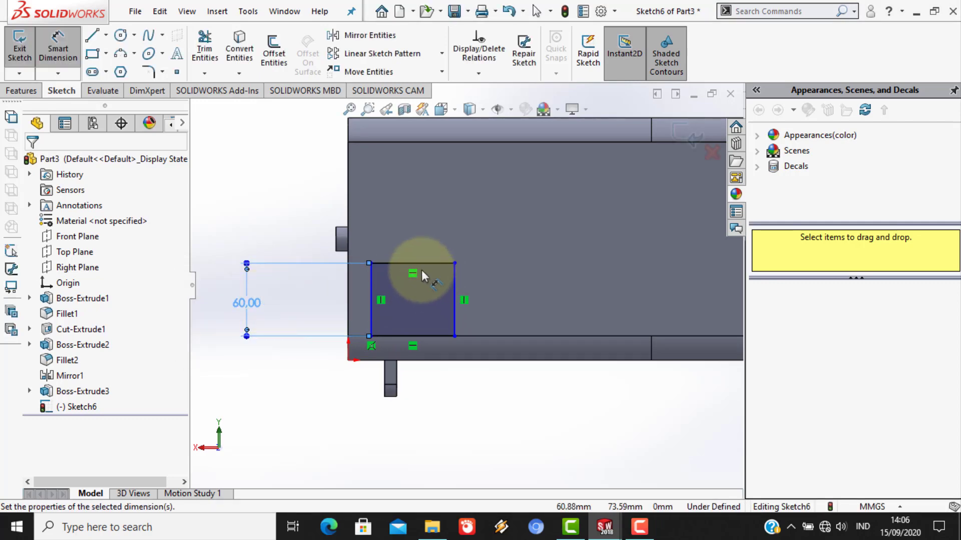
- Dimension the rectangle's width at 60 mm
left_click(422, 270)
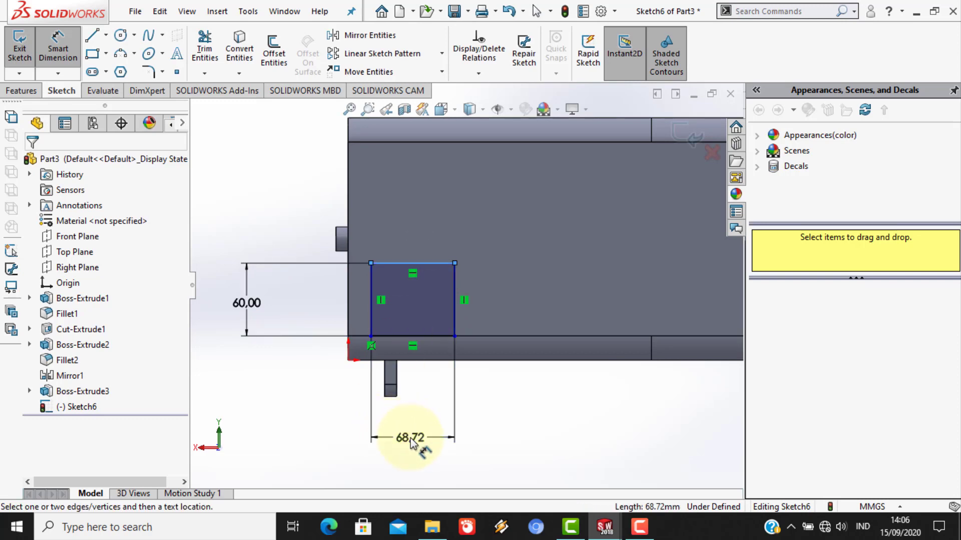
left_click(411, 443)
type("80")
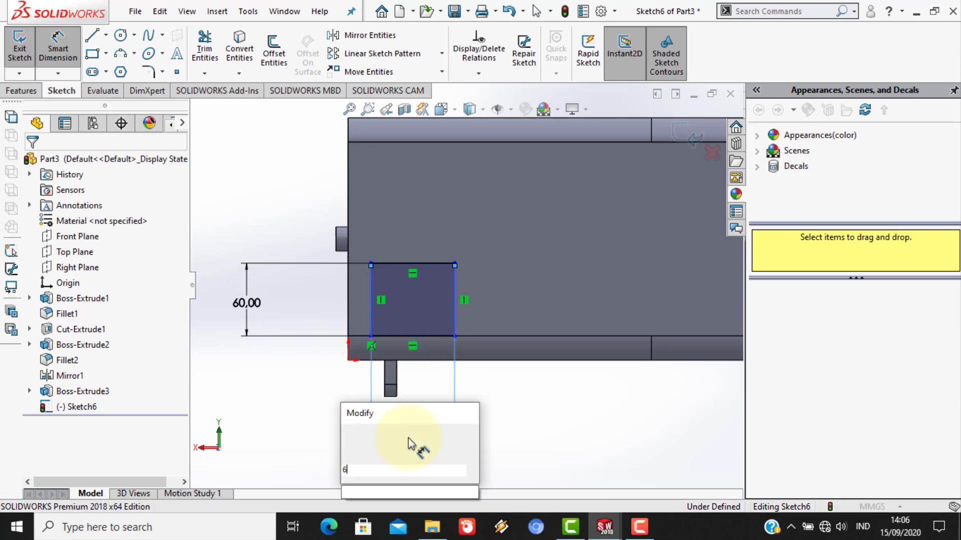
key("Return")
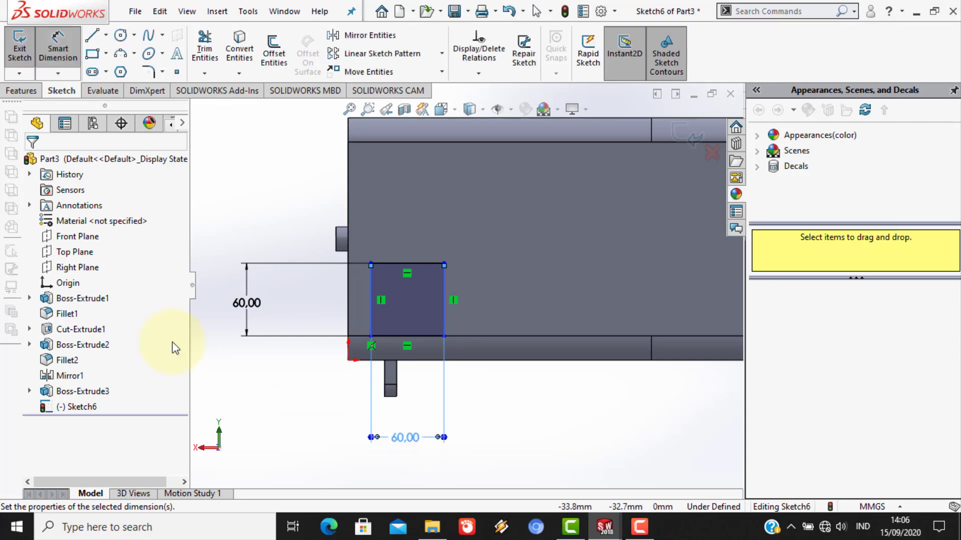
- Extrude the 60 by 60 mm side-face rectangle as a merged blind boss 30 mm outward
left_click(31, 94)
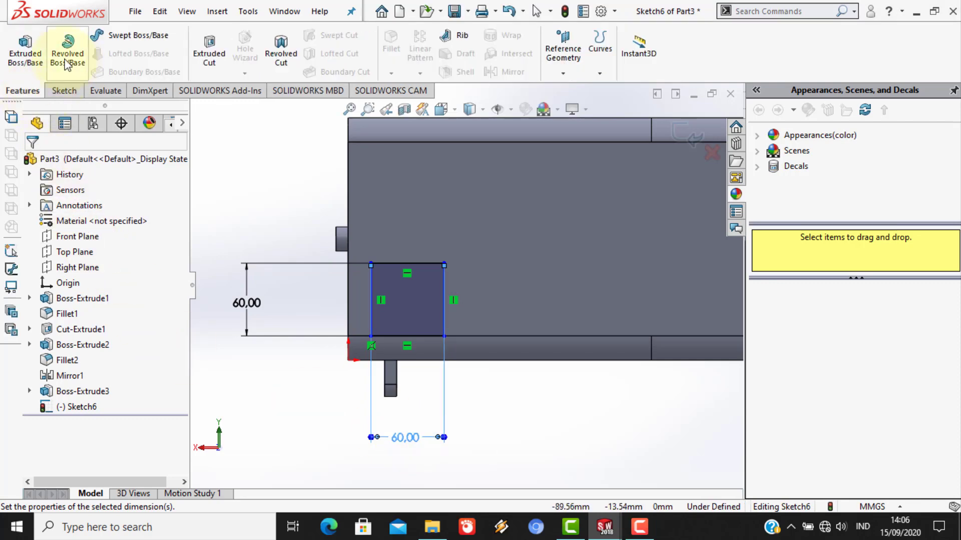
left_click(23, 53)
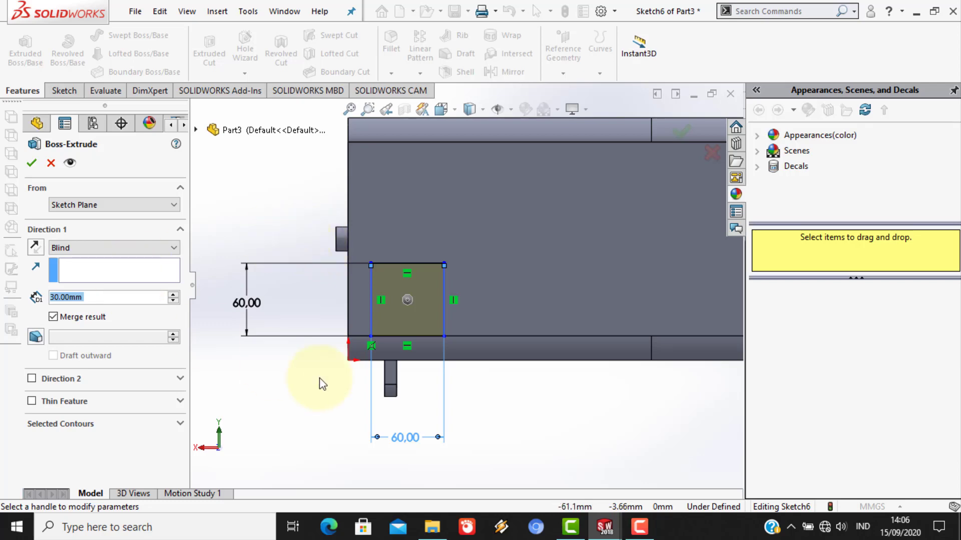
middle_click_drag(319, 379, 412, 398)
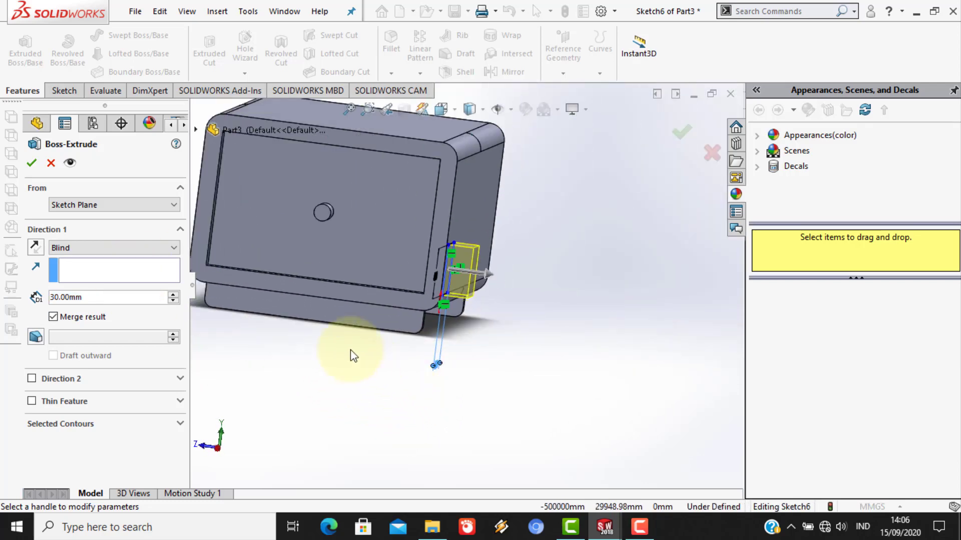
left_click(26, 162)
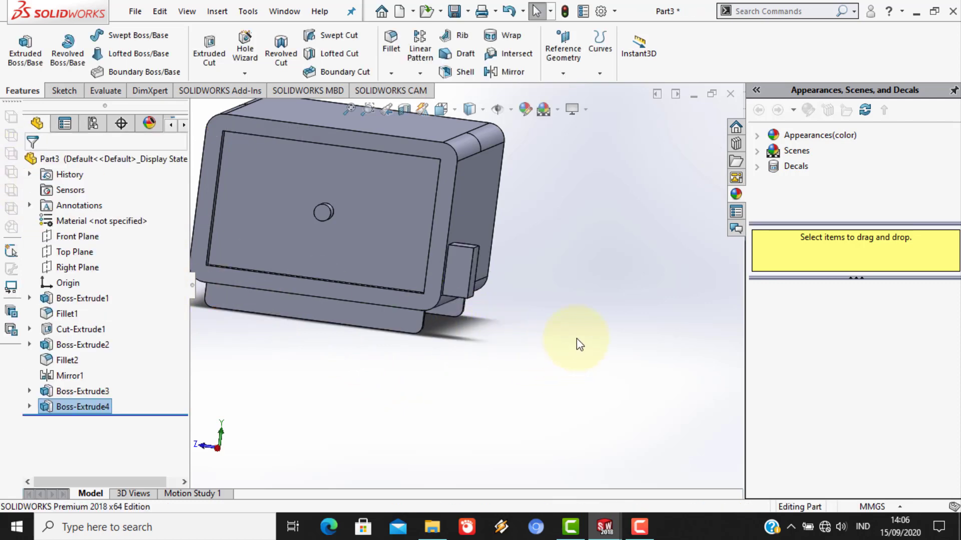
middle_click_drag(577, 338, 409, 290)
scroll(453, 375, "up", 5)
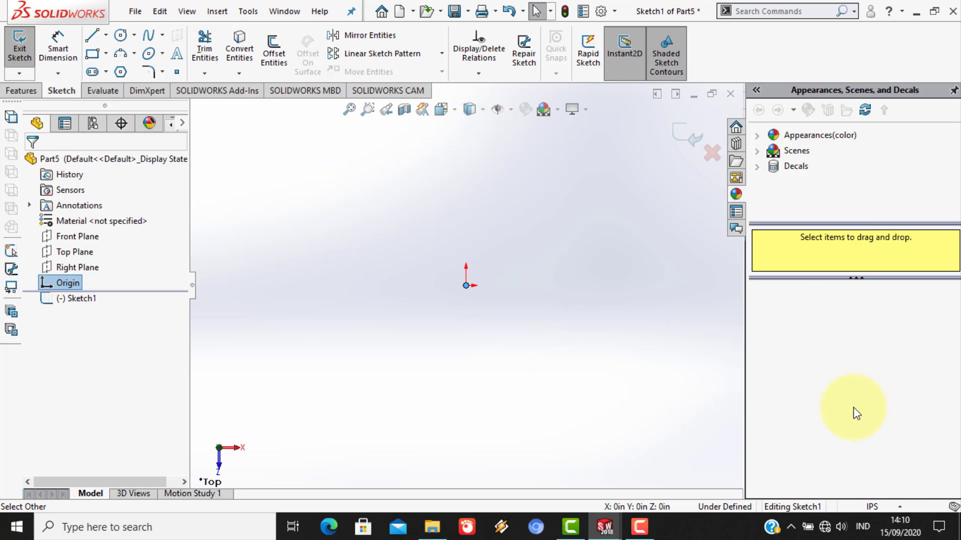
- Set the empty part's unit system to MMGS and open a new sketch on the Top Plane
left_click(881, 507)
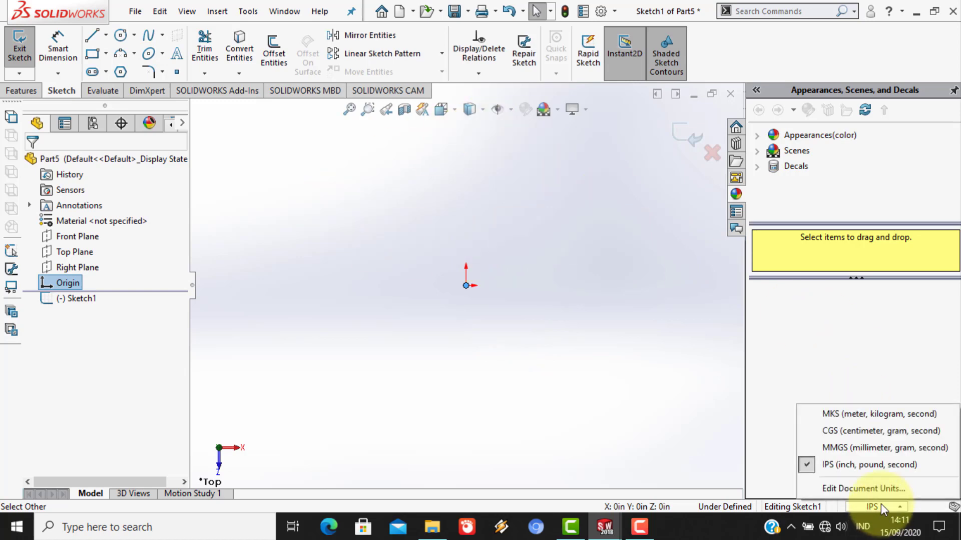
left_click(879, 448)
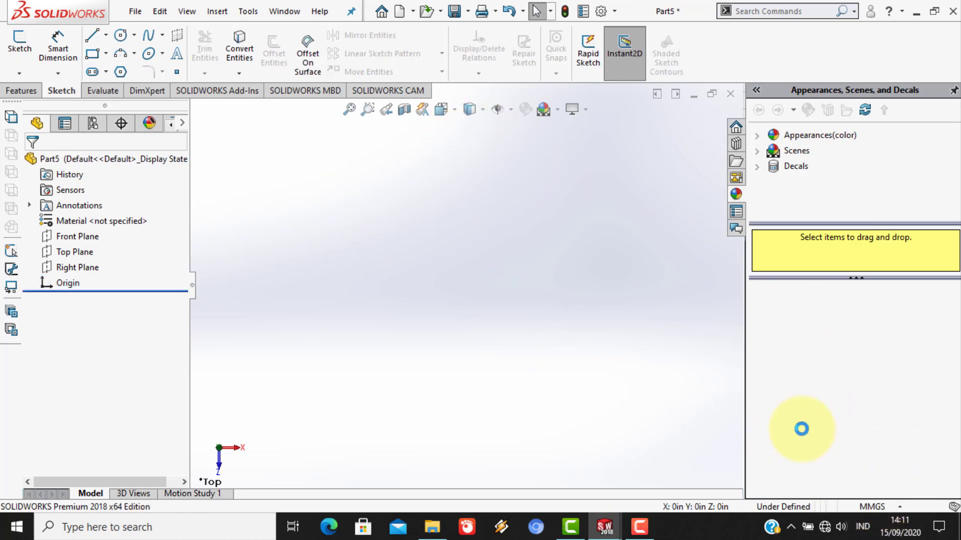
left_click(77, 252)
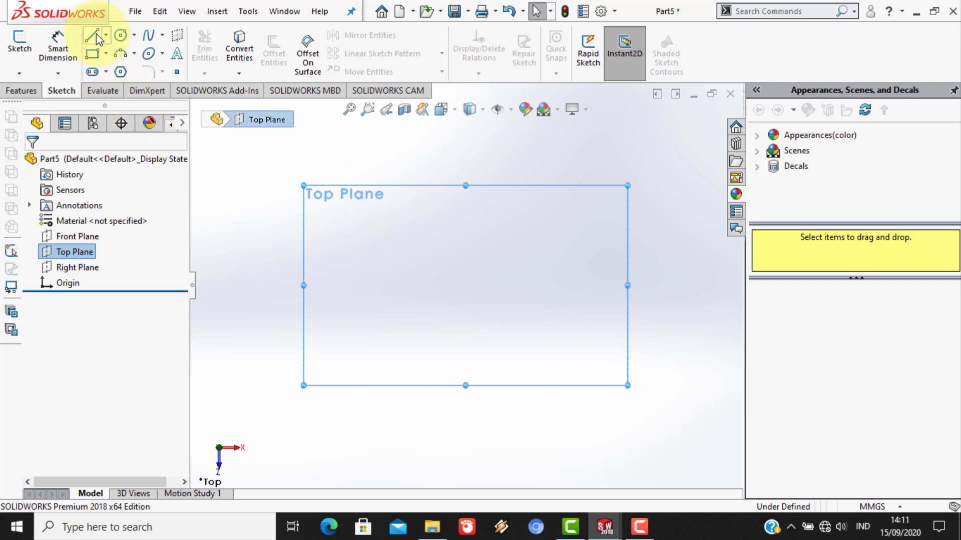
left_click(19, 42)
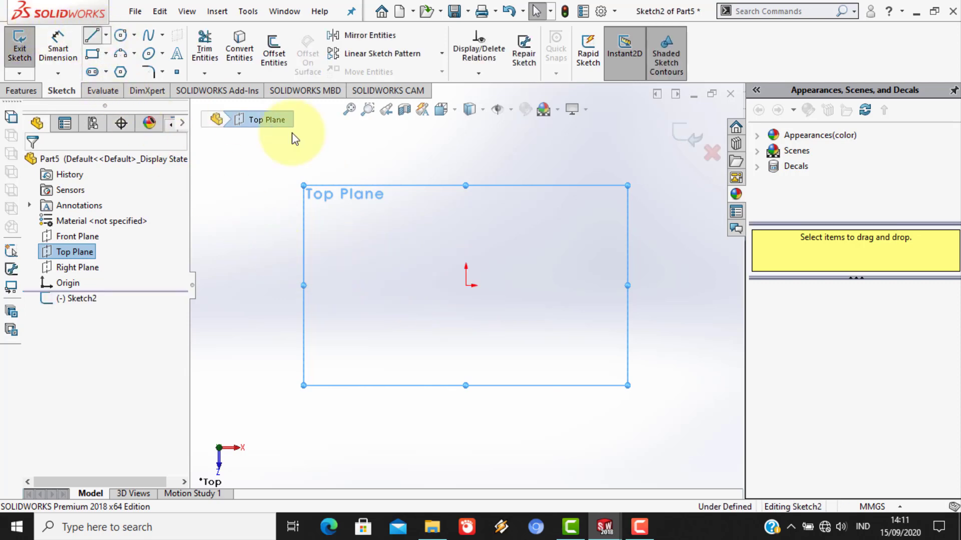
key("l")
left_click(467, 285)
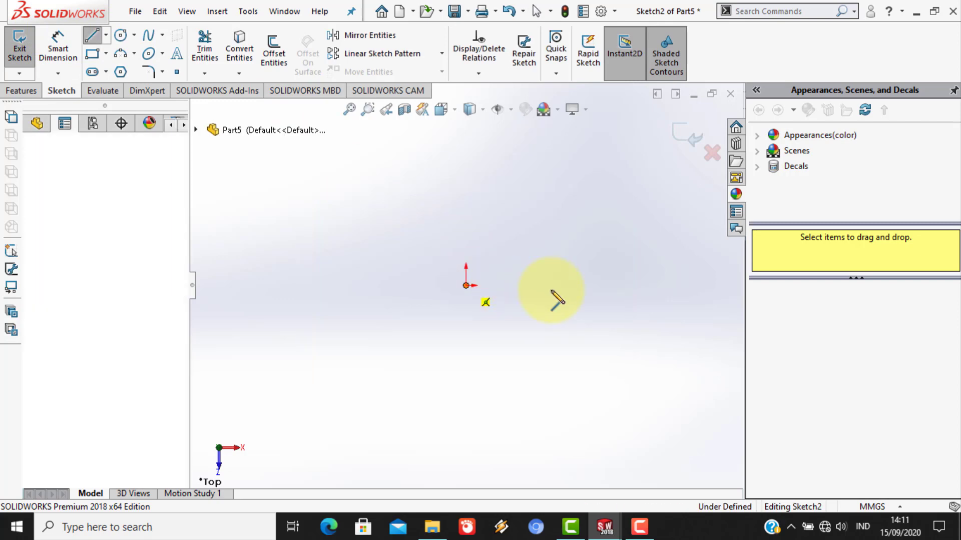
left_click(557, 281)
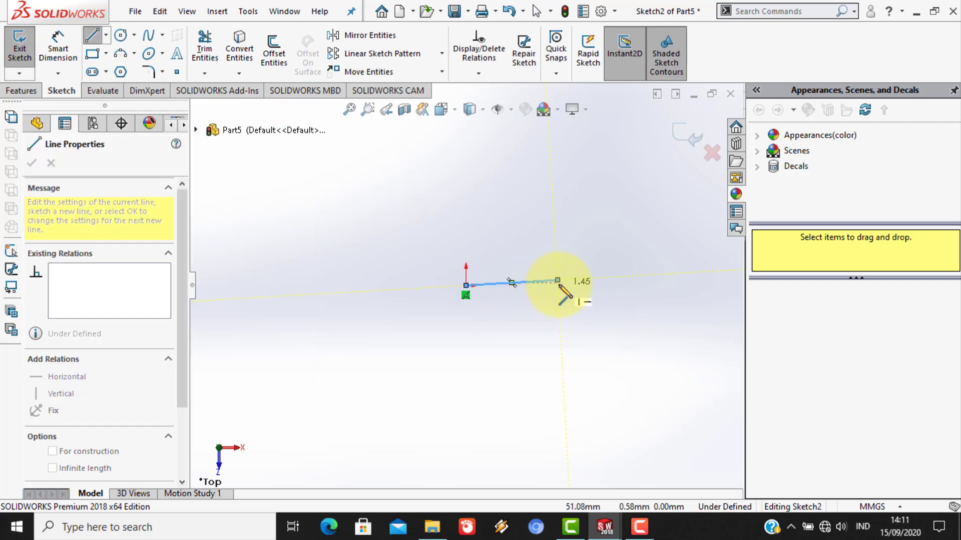
key("ctrl+z")
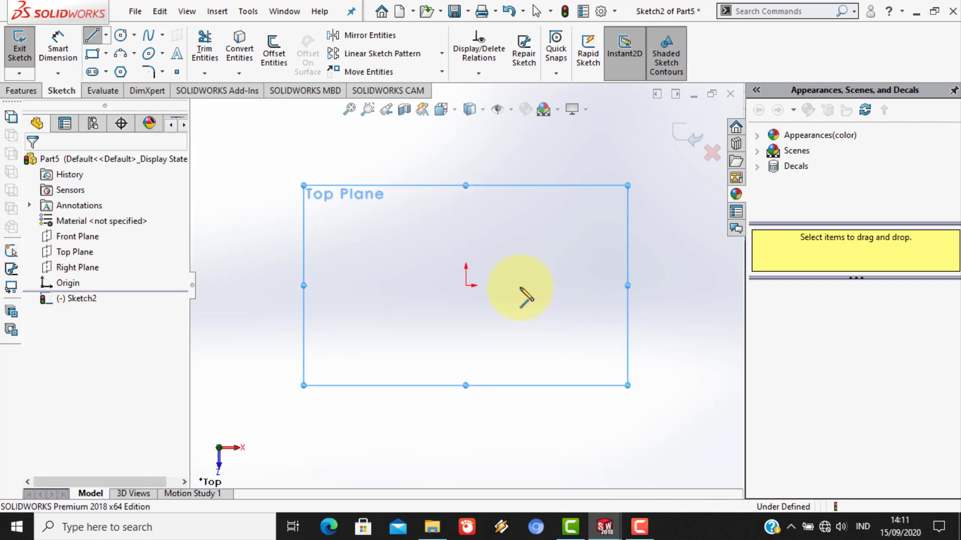
- Draw a closed L-shaped profile with lines from the origin, about 48 mm wide and 33 mm high, with arms about 5 to 6 mm thick
left_click(93, 39)
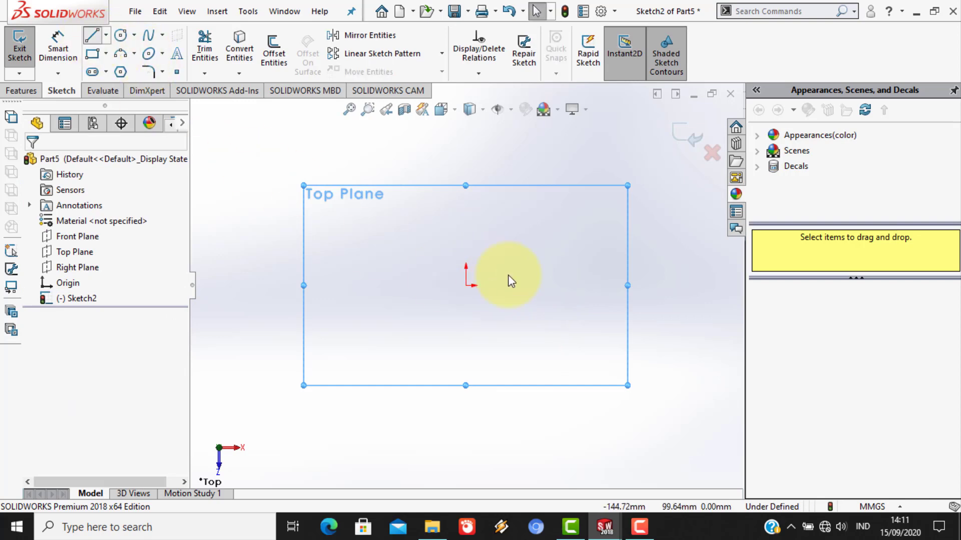
left_click(466, 285)
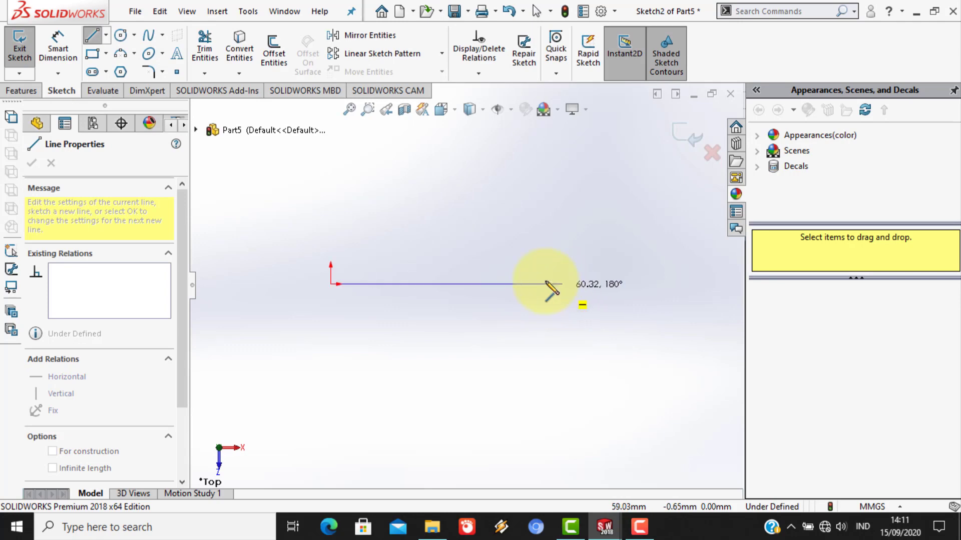
left_click(515, 285)
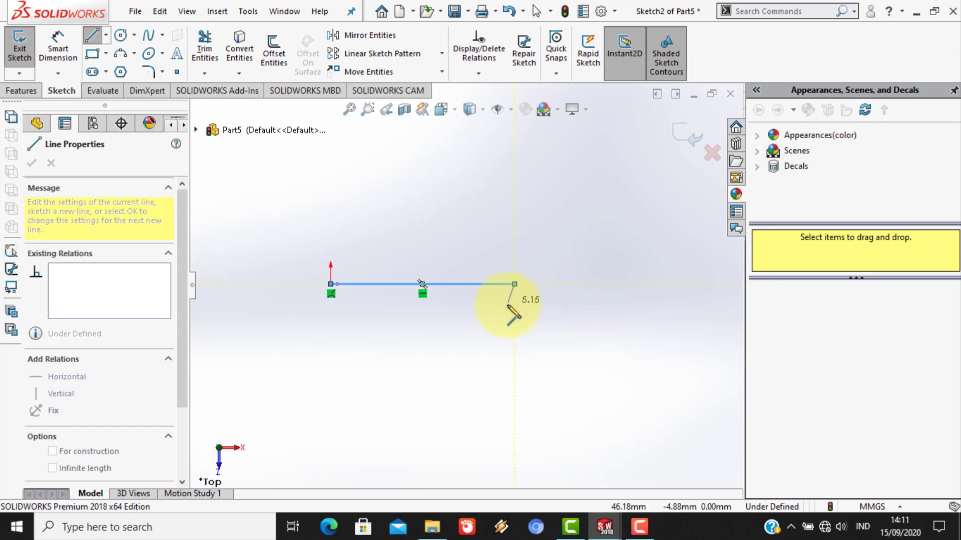
left_click(515, 304)
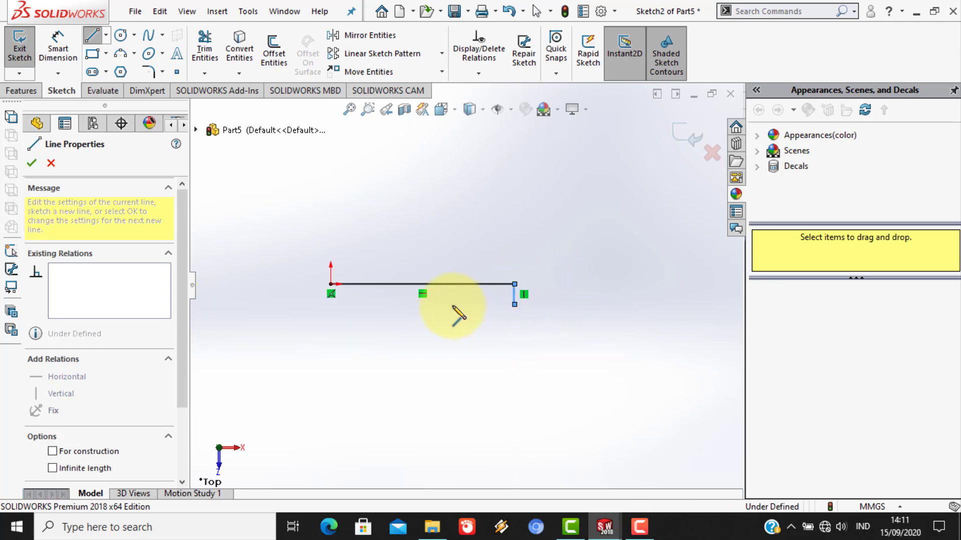
left_click(354, 305)
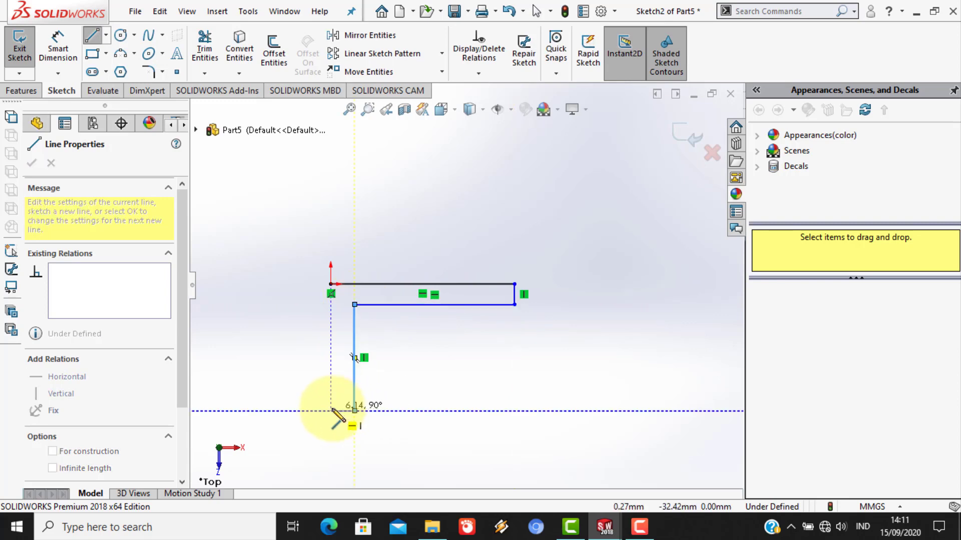
left_click(330, 411)
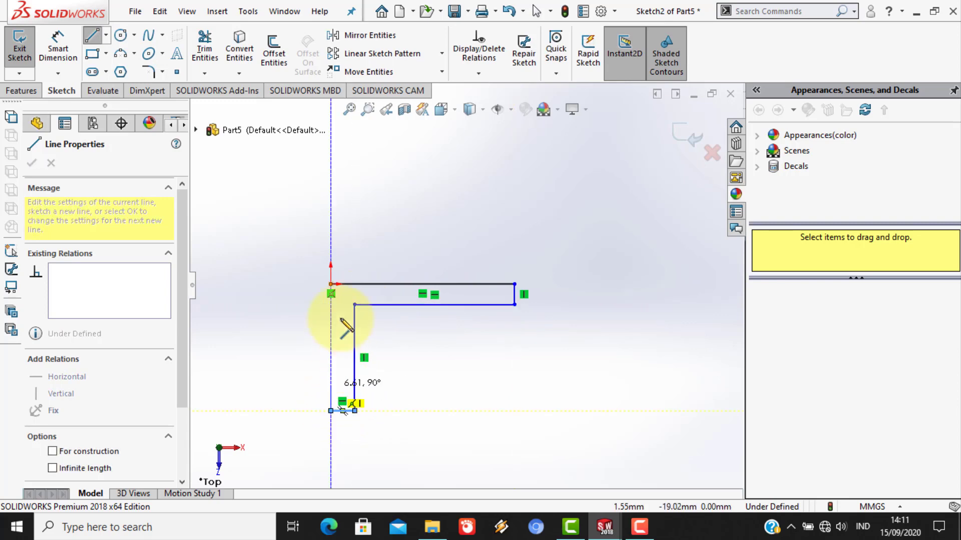
left_click(330, 283)
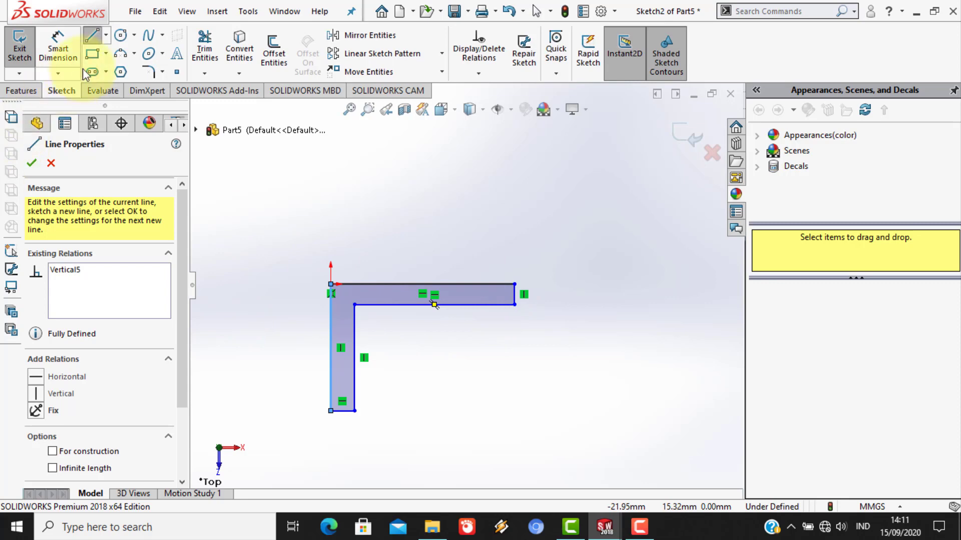
- Dimension the short end edge of the L-profile's horizontal arm at 15 mm
left_click(56, 47)
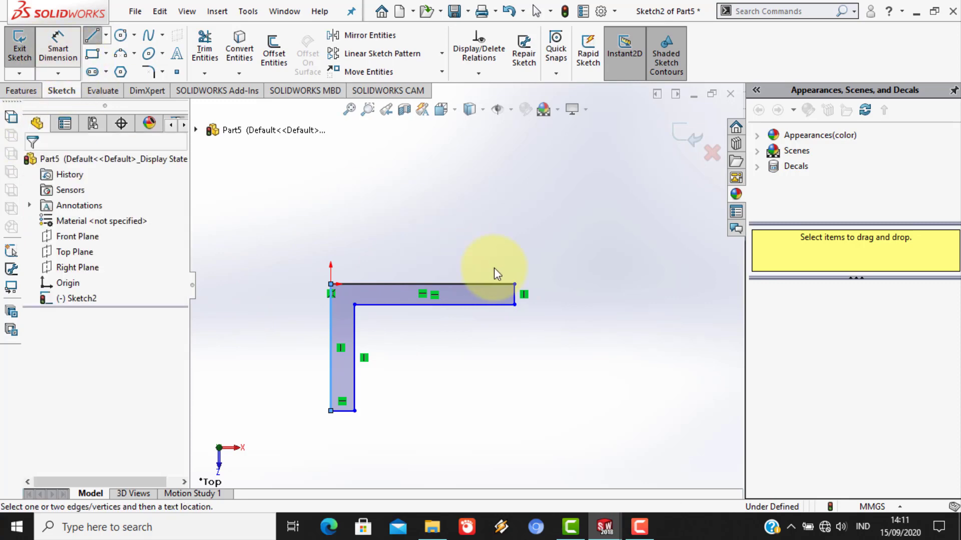
left_click(515, 299)
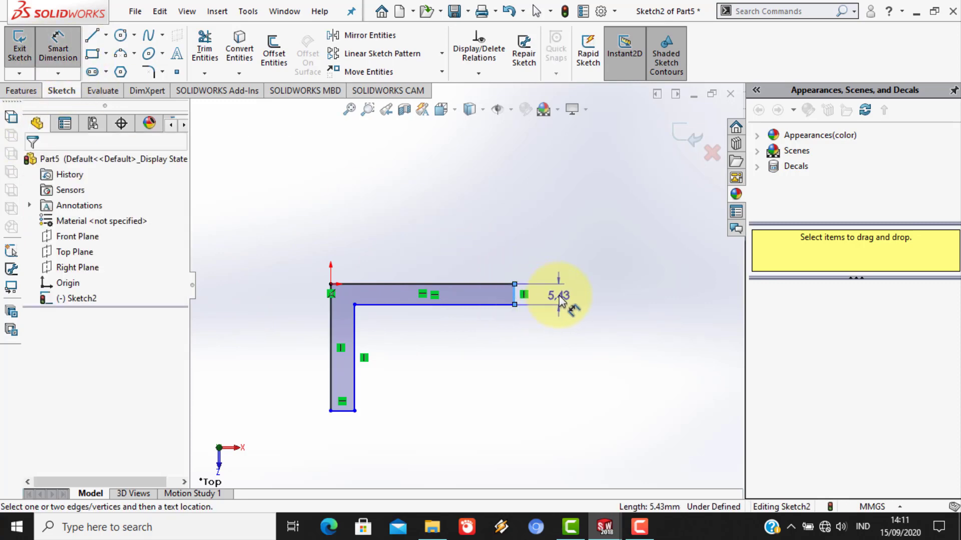
left_click(568, 278)
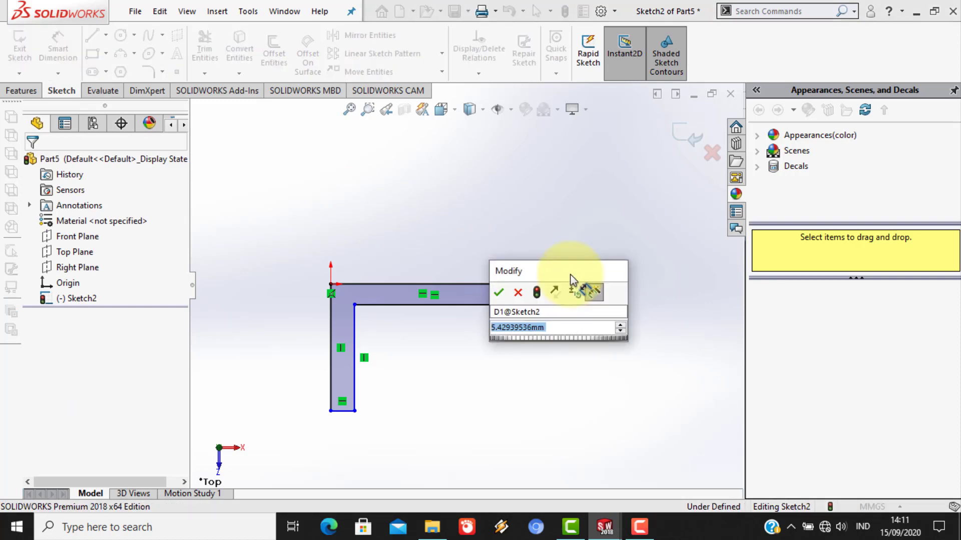
type("15")
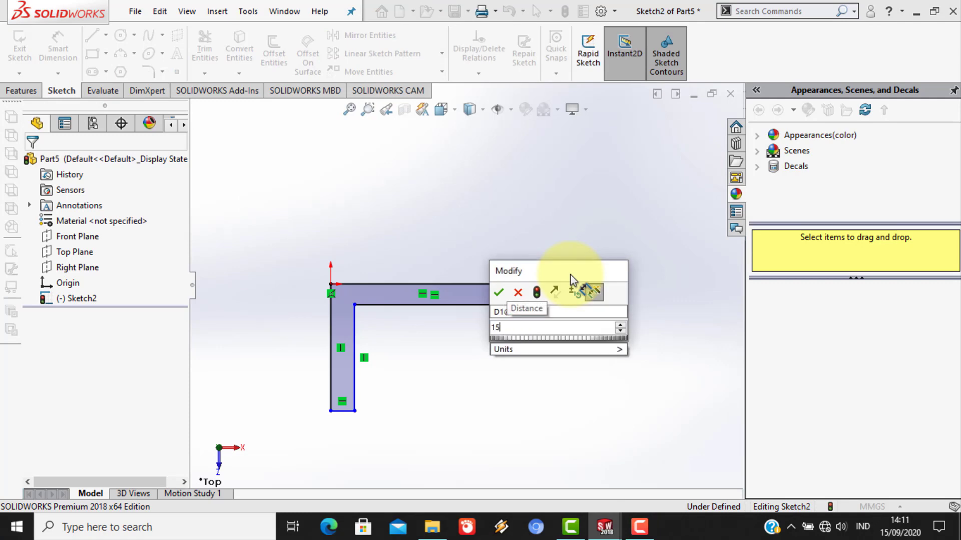
key("Return")
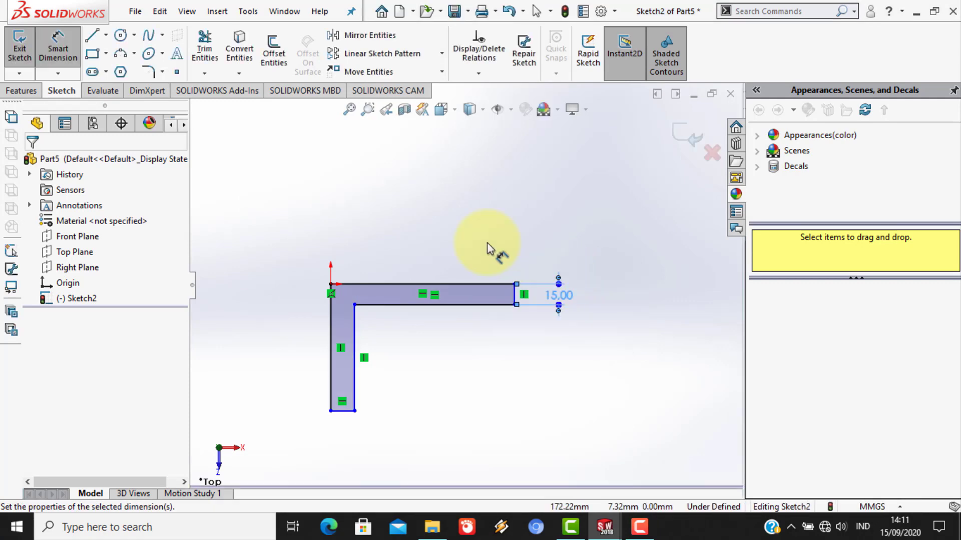
- Dimension the long upper edge of the L-profile at 225 mm
left_click(456, 284)
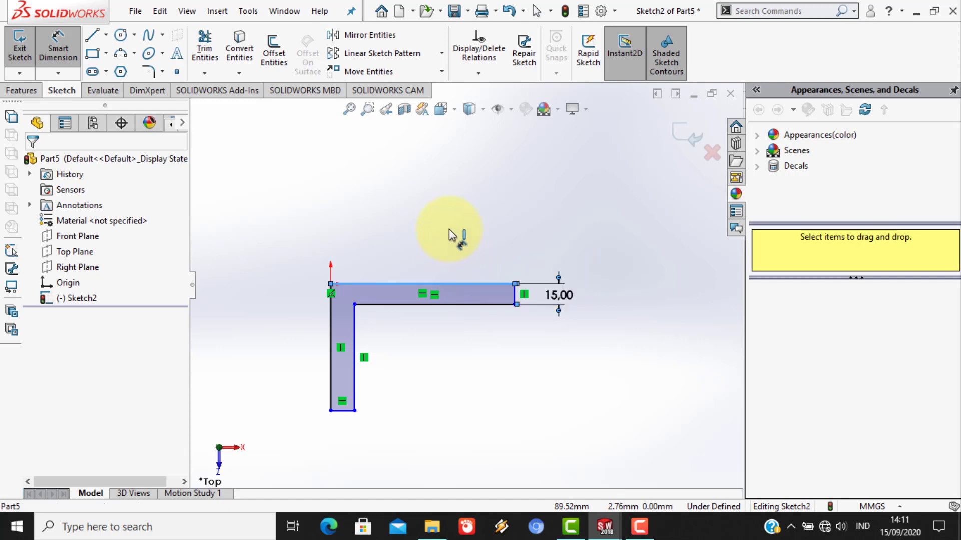
left_click(433, 209)
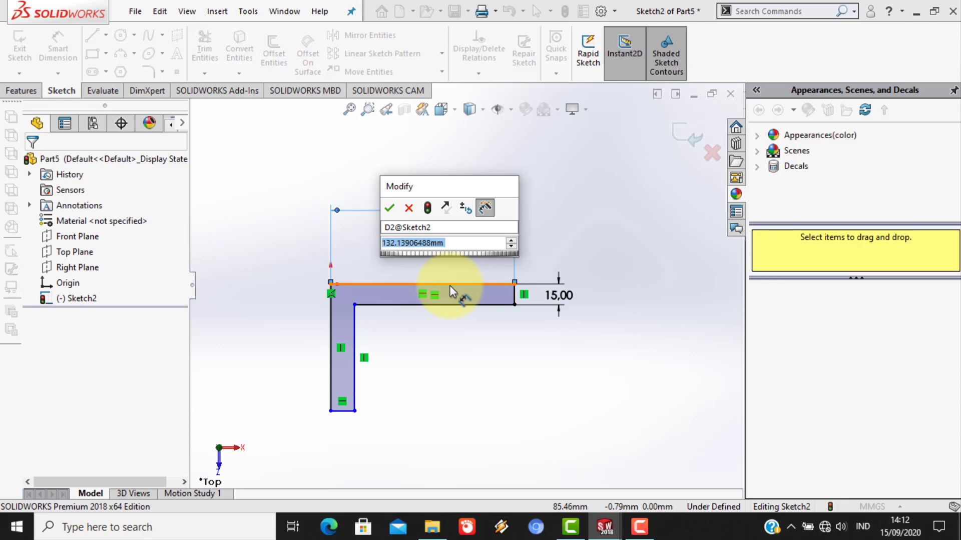
type("2")
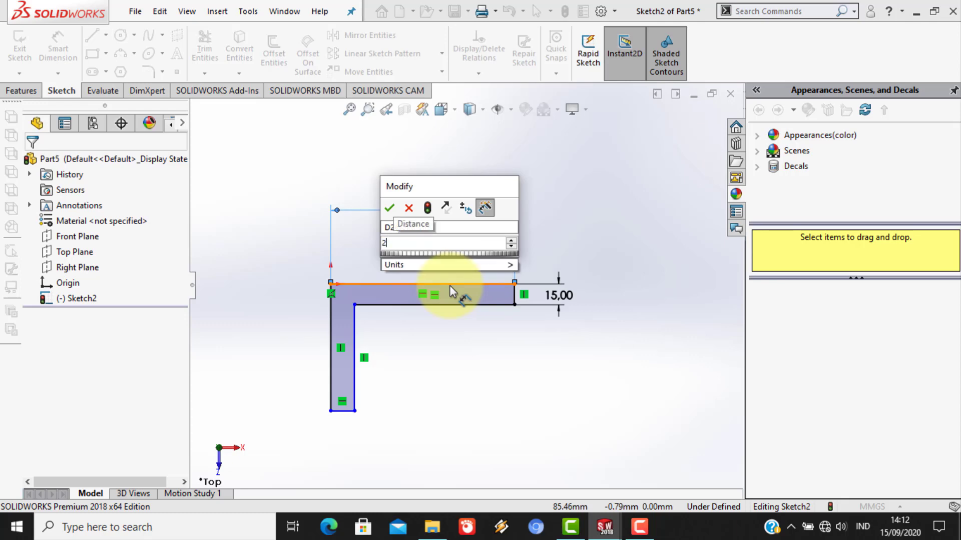
type("2")
key("BackSpace")
type("2")
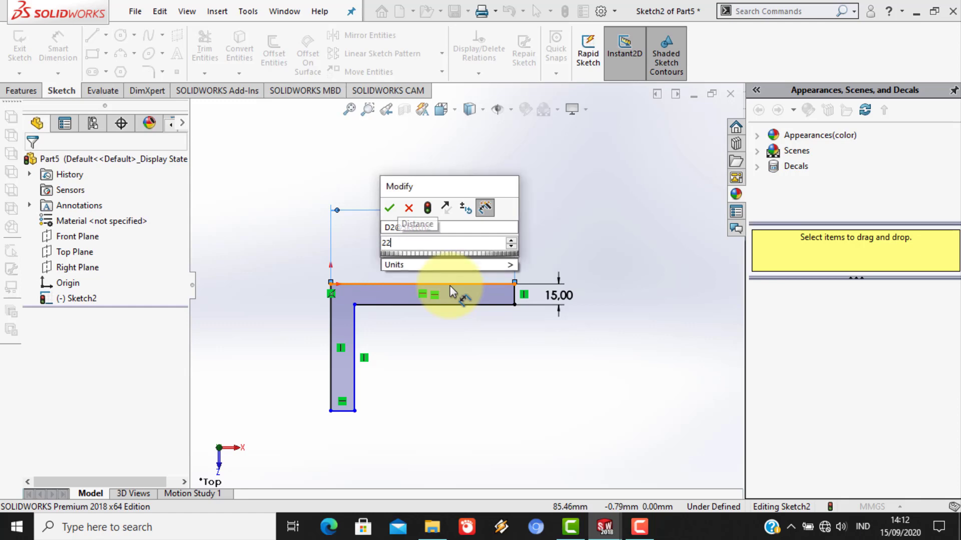
type("5")
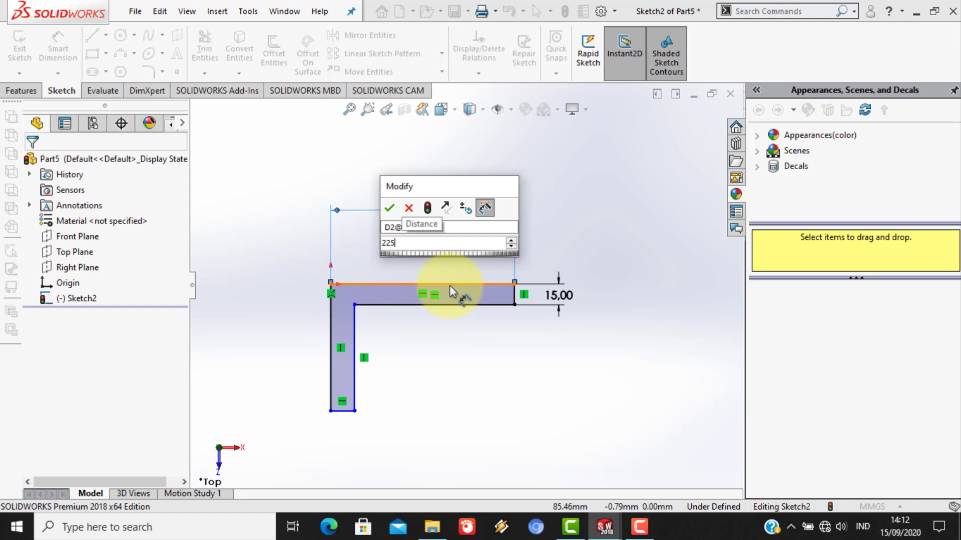
key("Return")
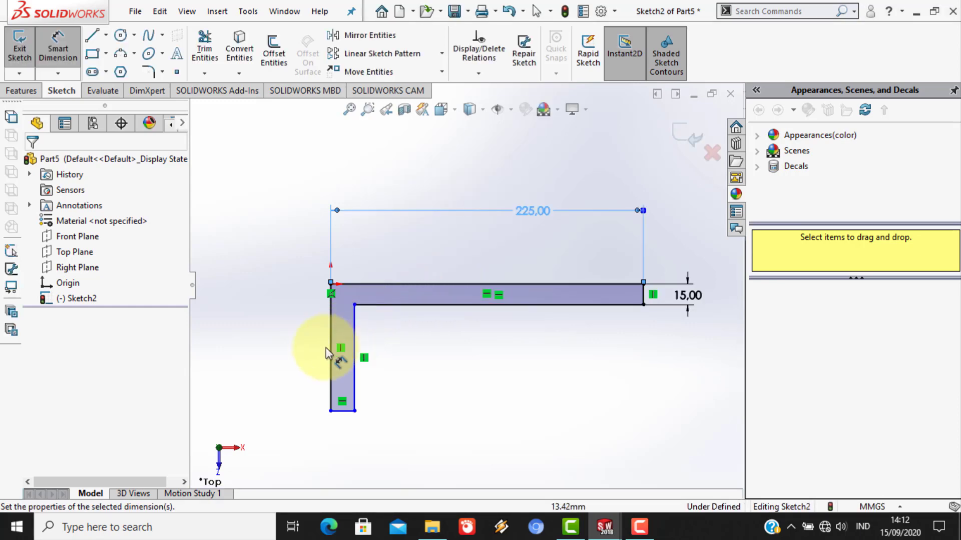
- Dimension the long outer edge of the L-profile's vertical arm at 200 mm
left_click(330, 378)
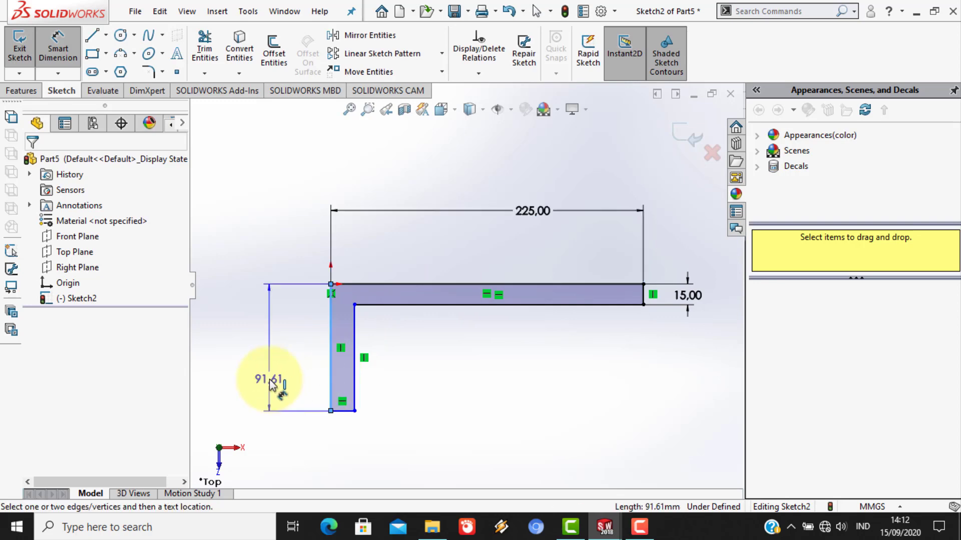
left_click(271, 380)
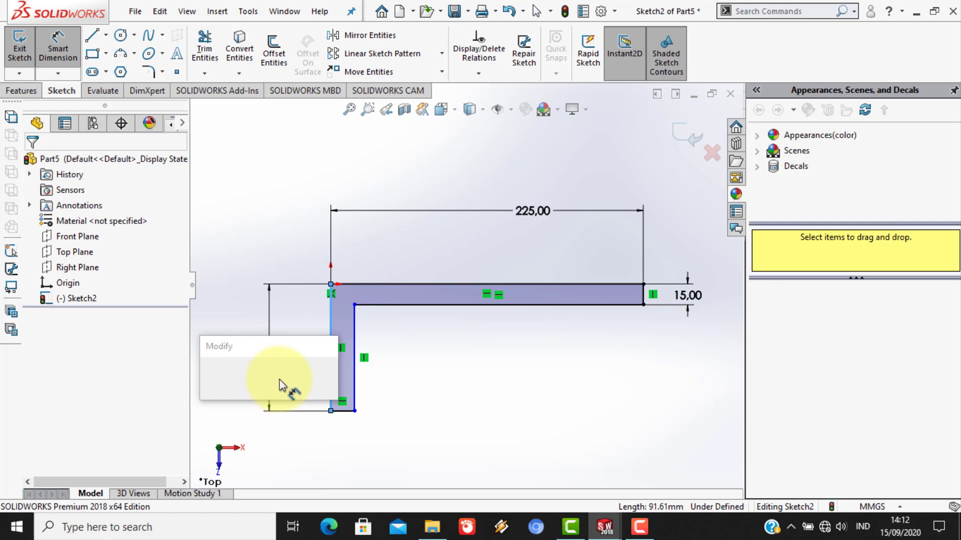
left_click(280, 376)
type("2")
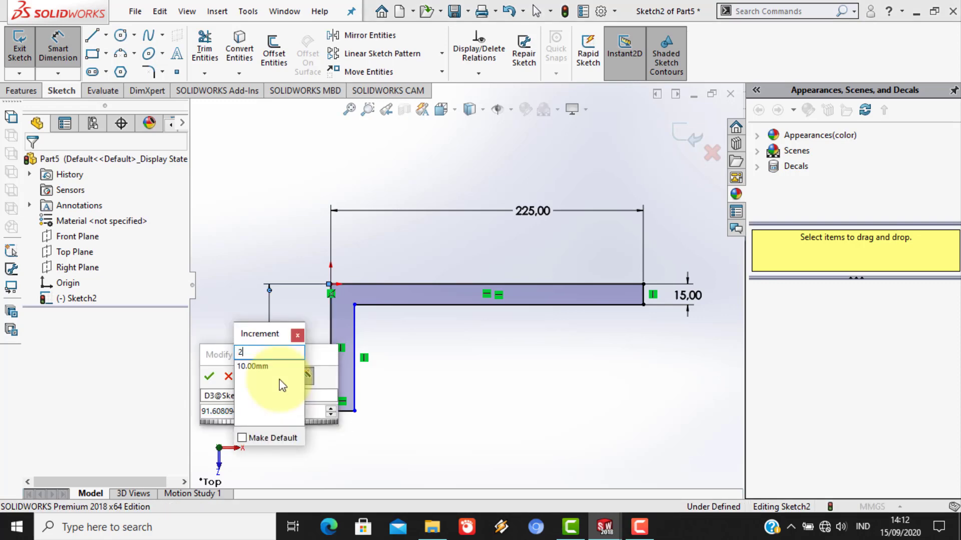
type("5,00")
key("Return")
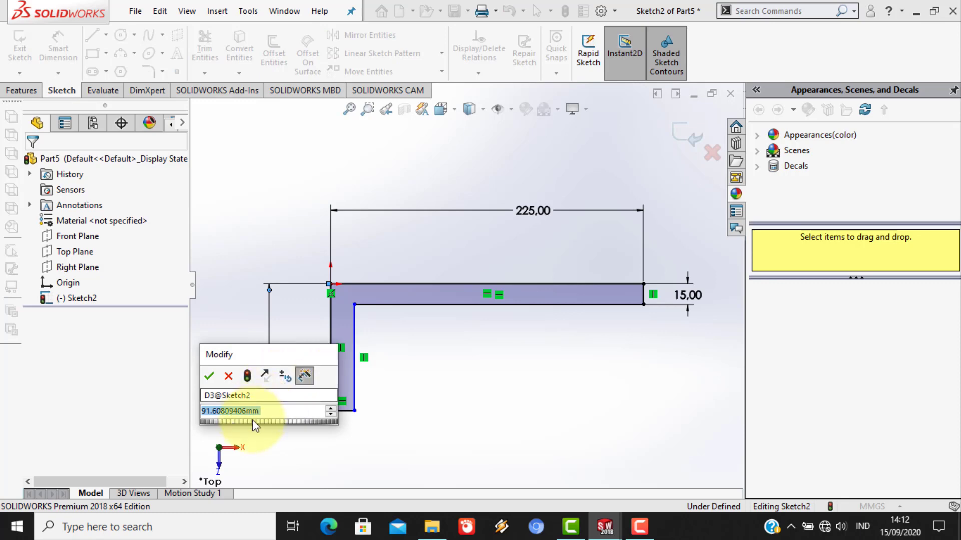
type("2")
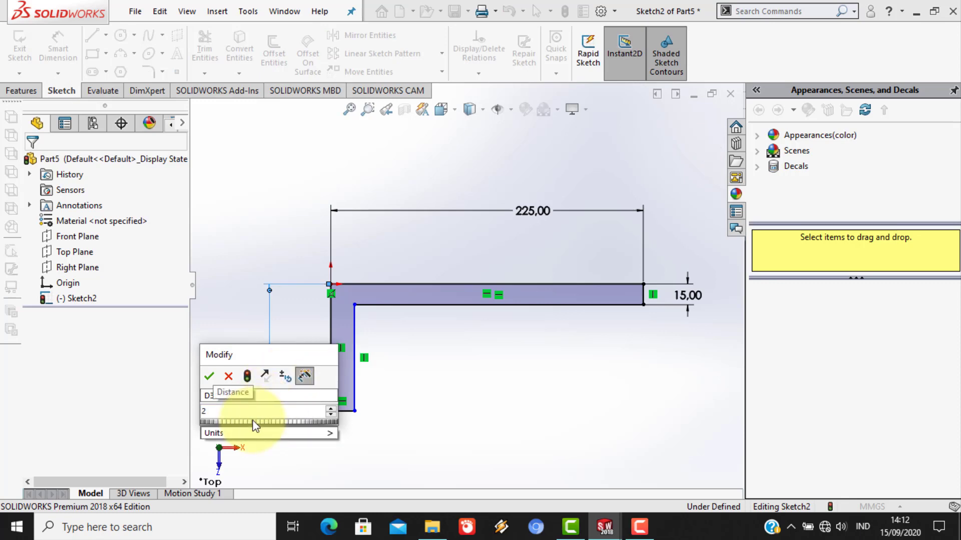
type("00")
key("Return")
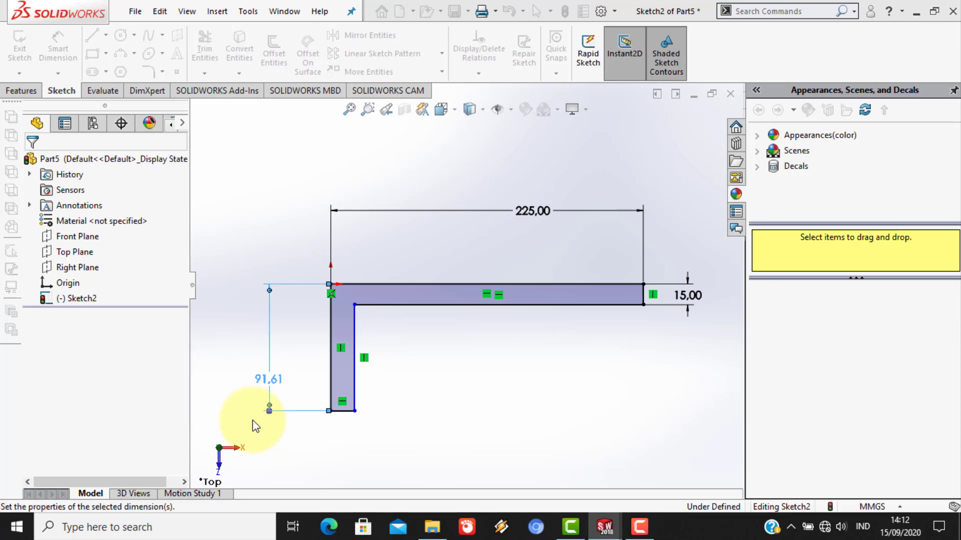
- Dimension the short end edge of the L-profile's vertical arm at 15 mm
scroll(255, 423, "down", 3)
scroll(277, 419, "up", 5)
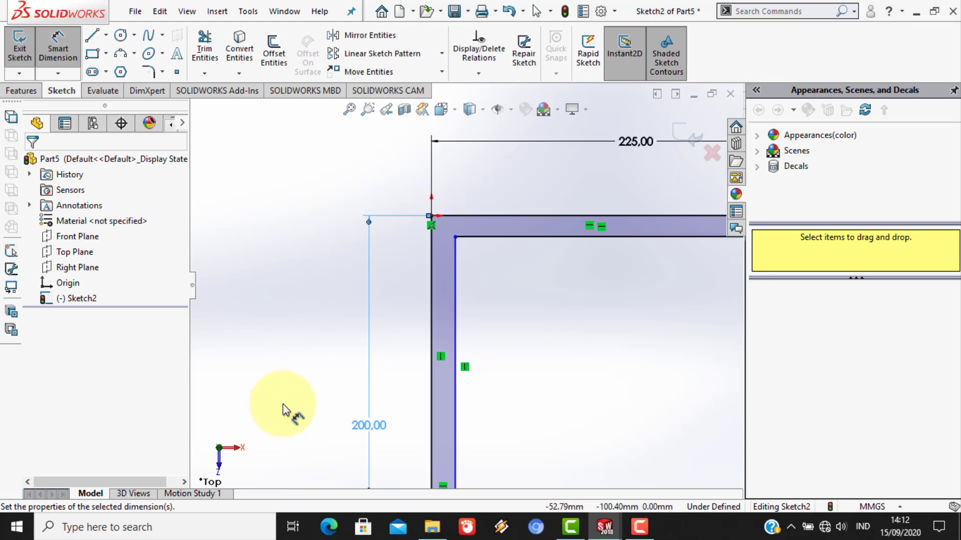
scroll(562, 248, "down", 1)
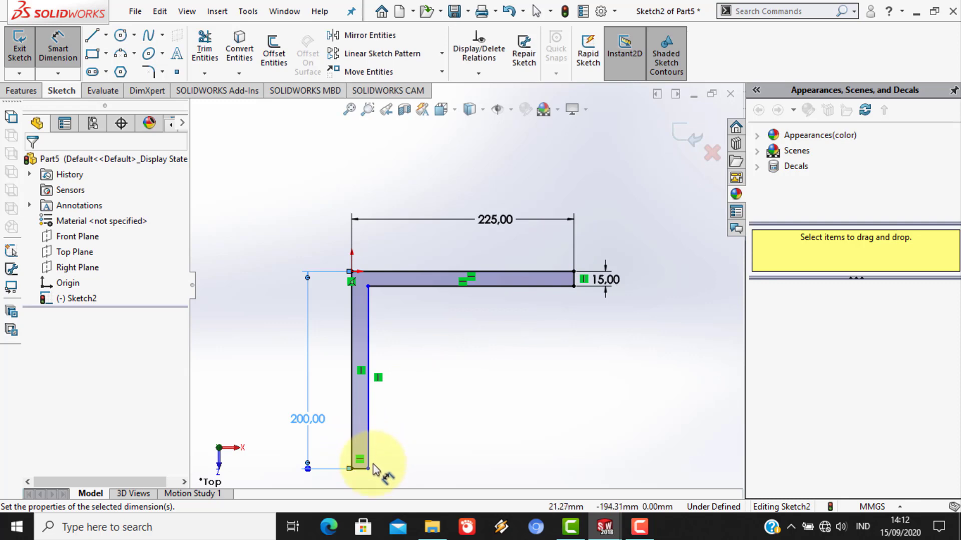
scroll(379, 453, "up", 2)
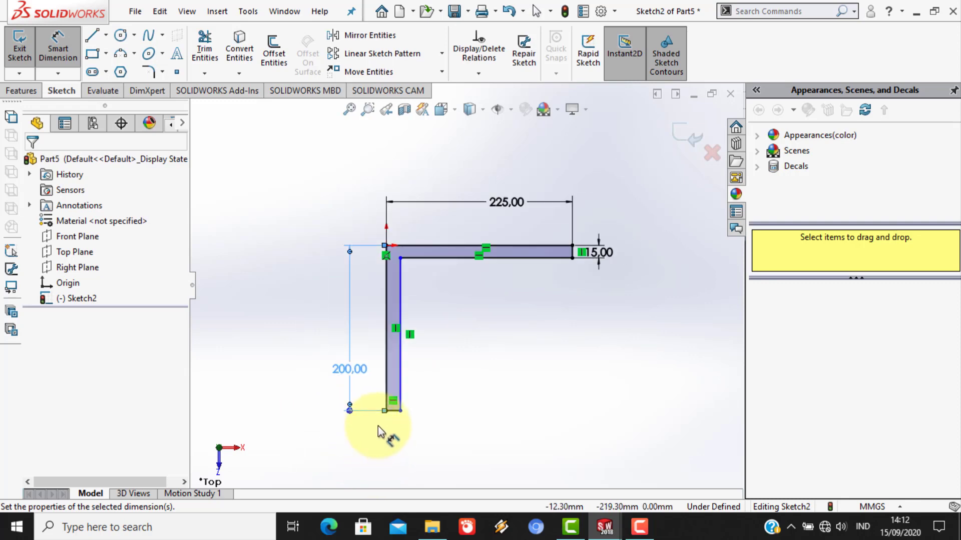
left_click(393, 434)
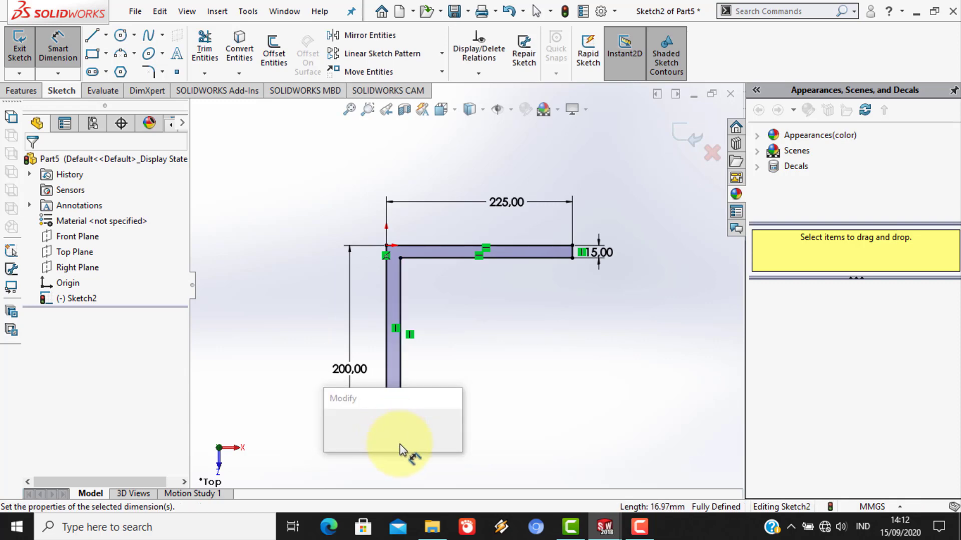
type("1")
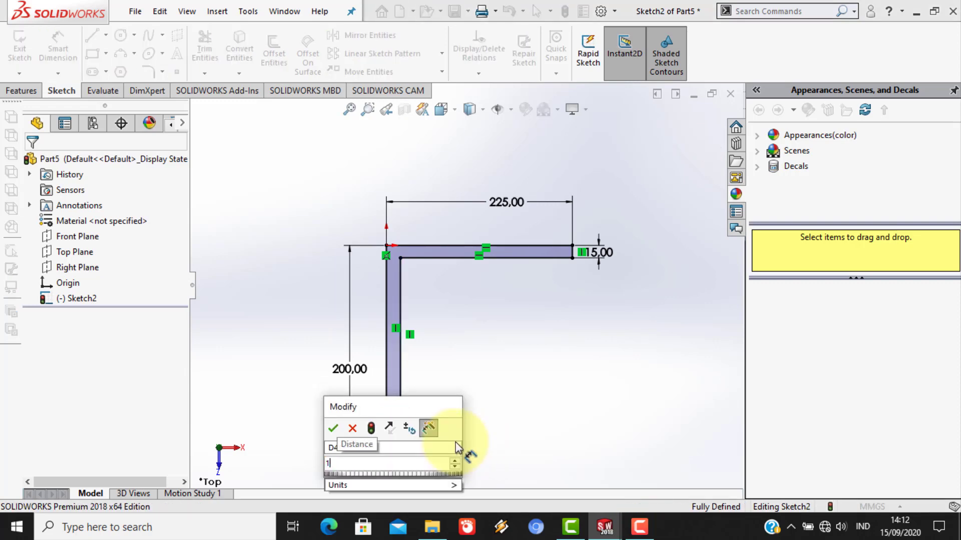
type("5")
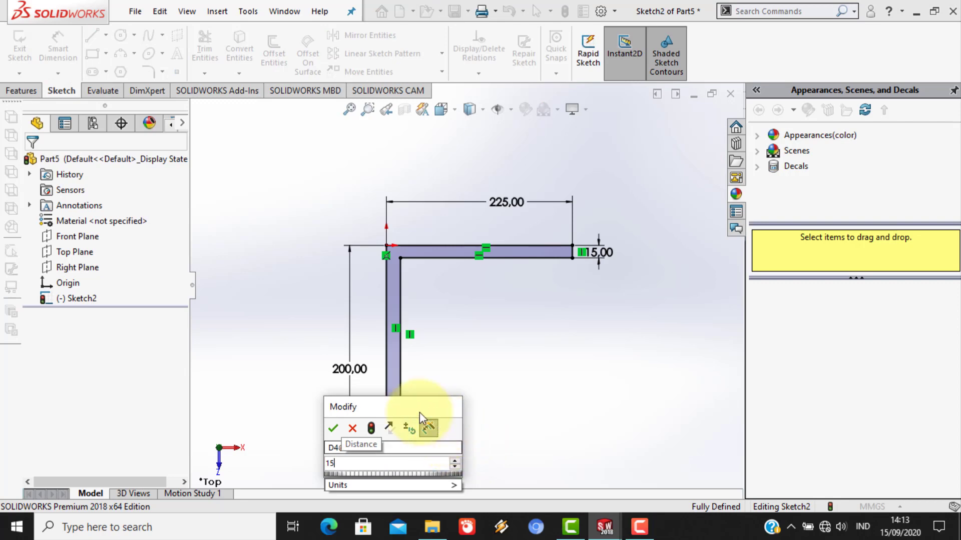
left_click(333, 428)
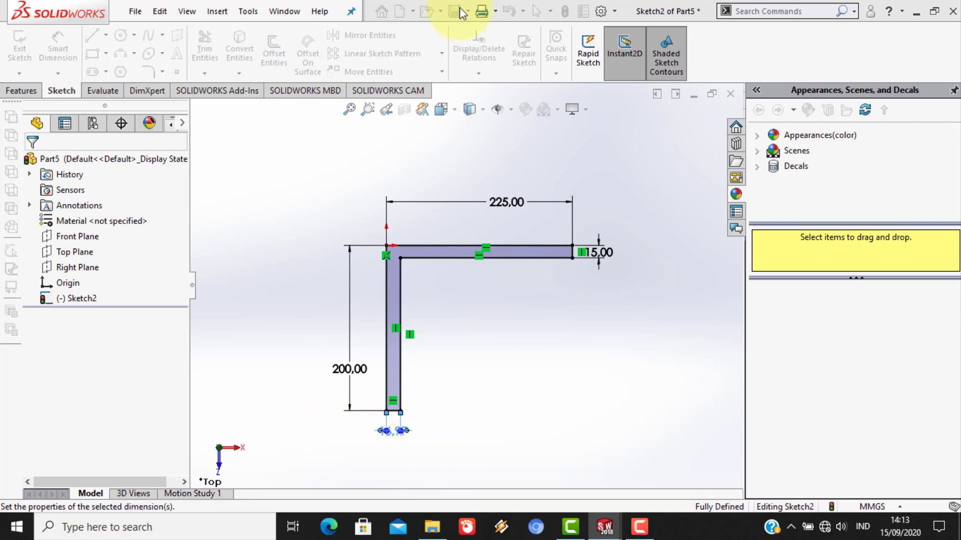
- Set the thickness dimension of the L-profile's horizontal arm to 30 mm
double_click(599, 255)
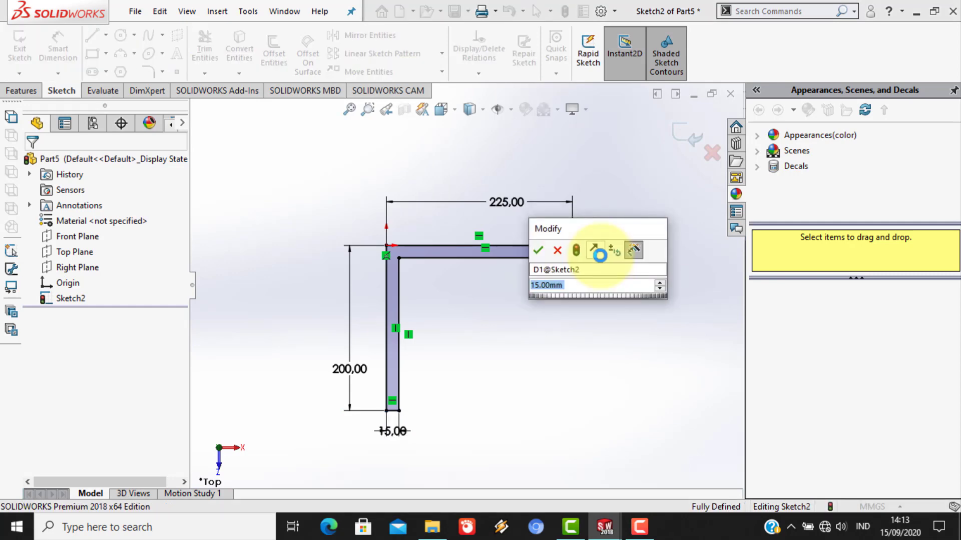
type("30")
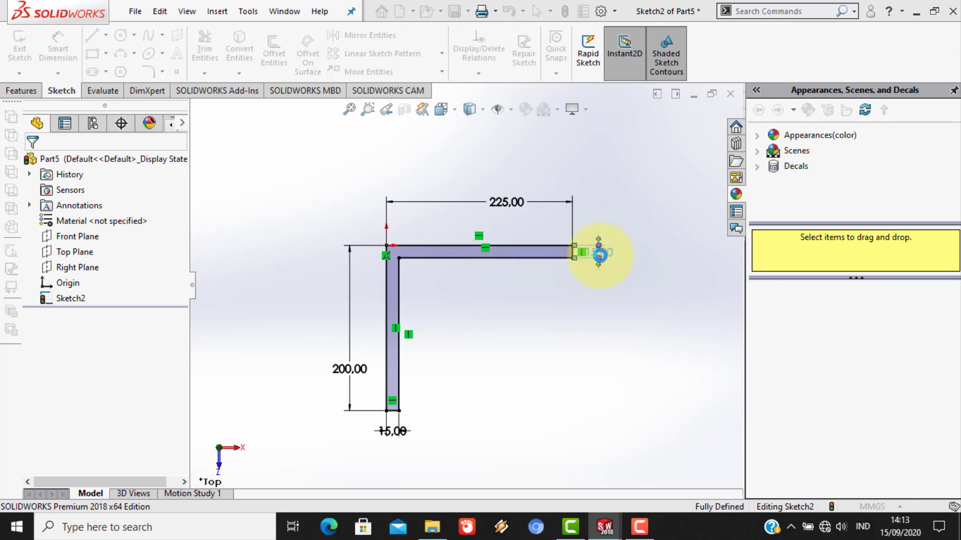
key("Return")
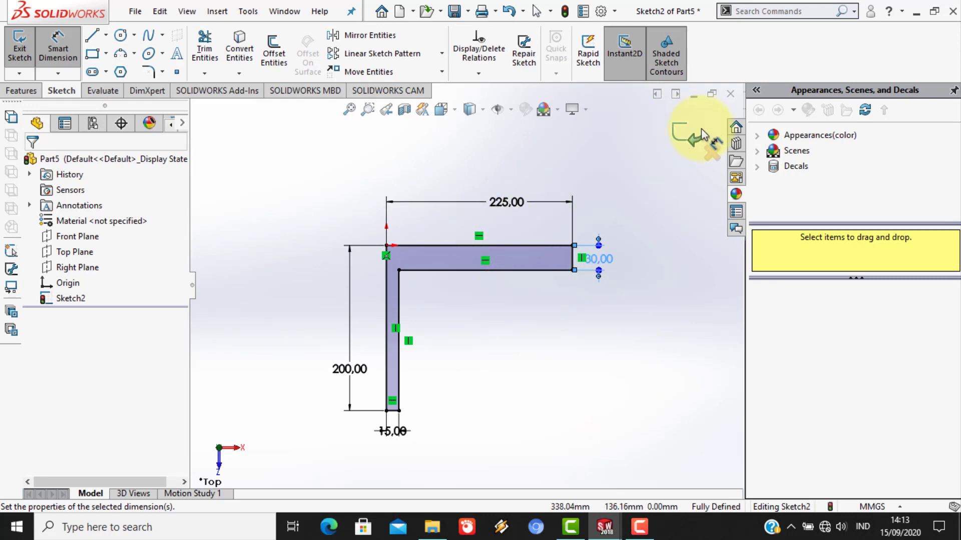
- Extrude the L-profile as a blind boss 10 mm deep from the sketch plane
left_click(23, 89)
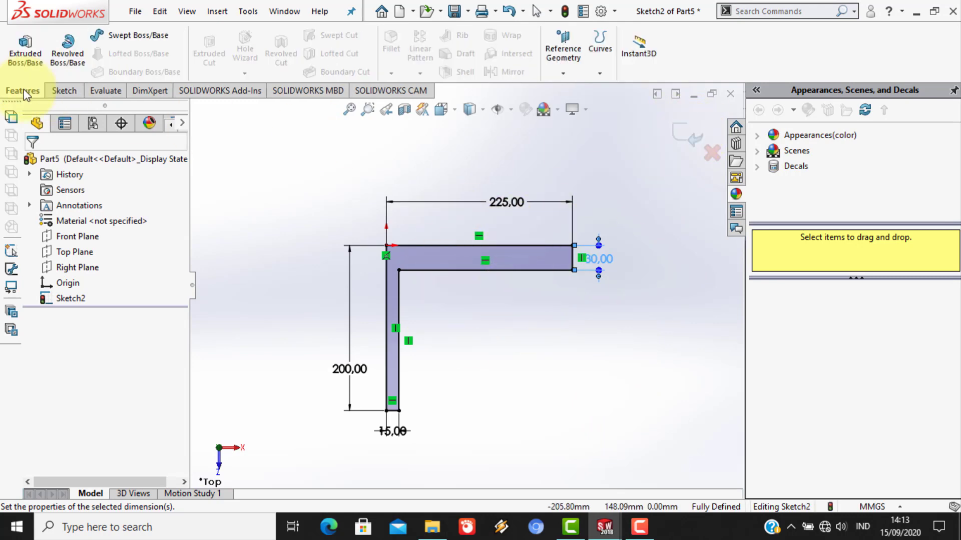
left_click(35, 53)
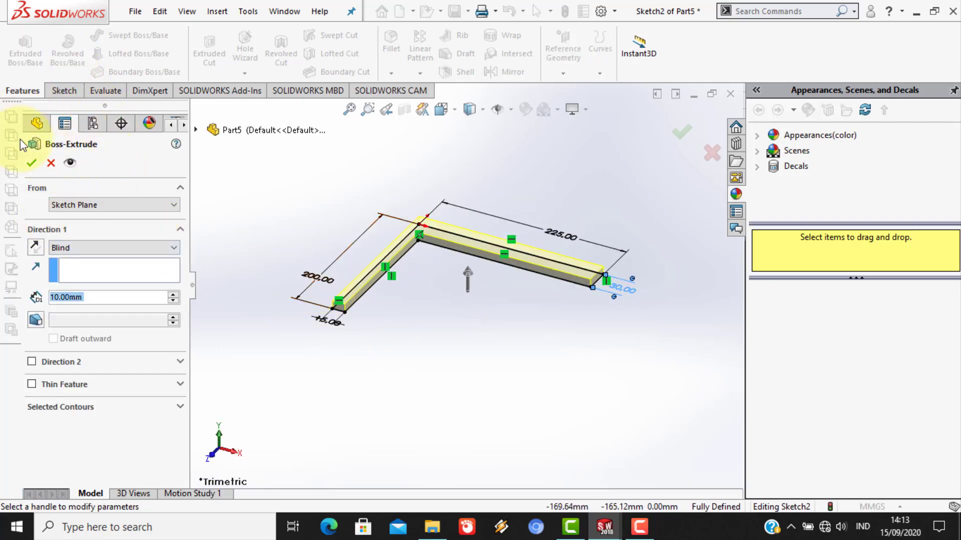
left_click(31, 163)
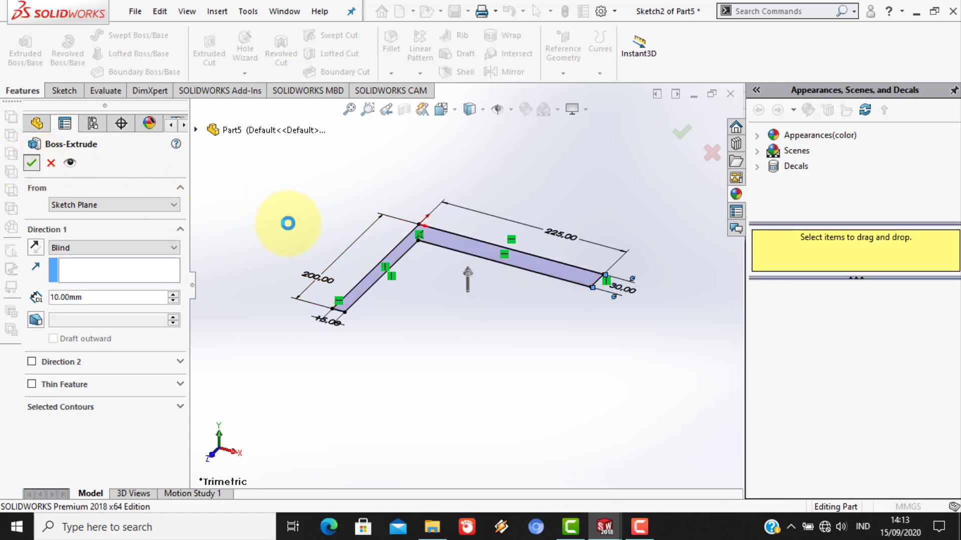
- Start a full round fillet with the wide arm's long outer and inner side faces as the two side face sets
middle_click_drag(306, 225, 323, 274)
left_click(514, 232)
right_click(513, 233)
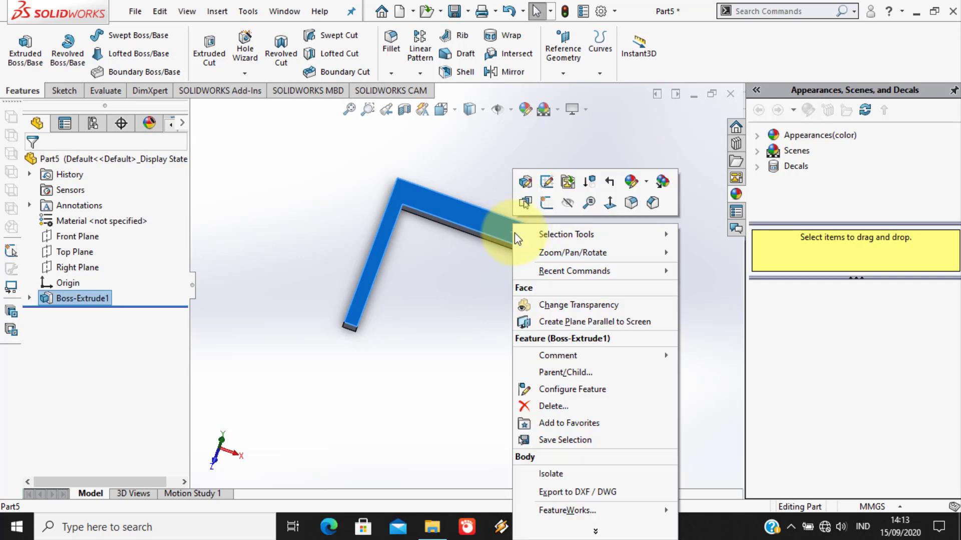
left_click(609, 203)
left_click(646, 282)
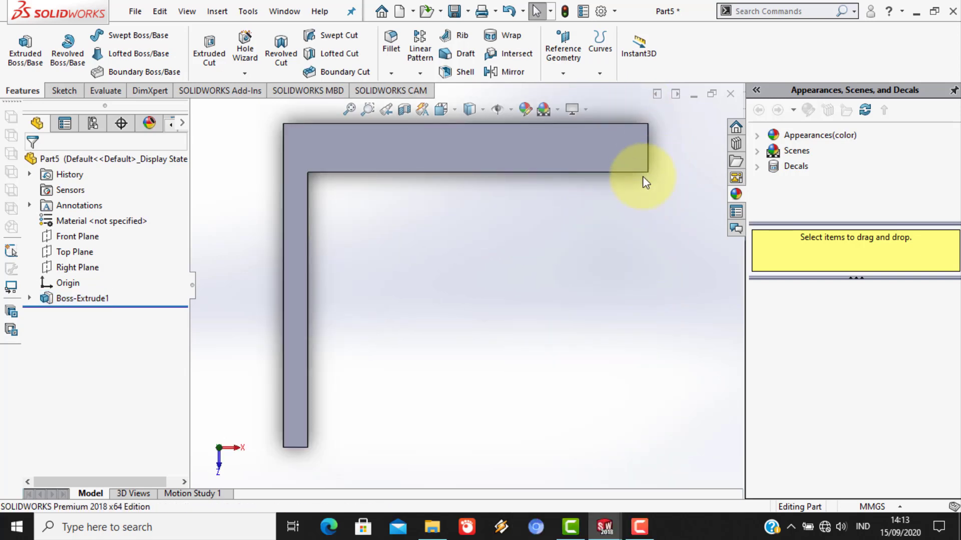
left_click(391, 53)
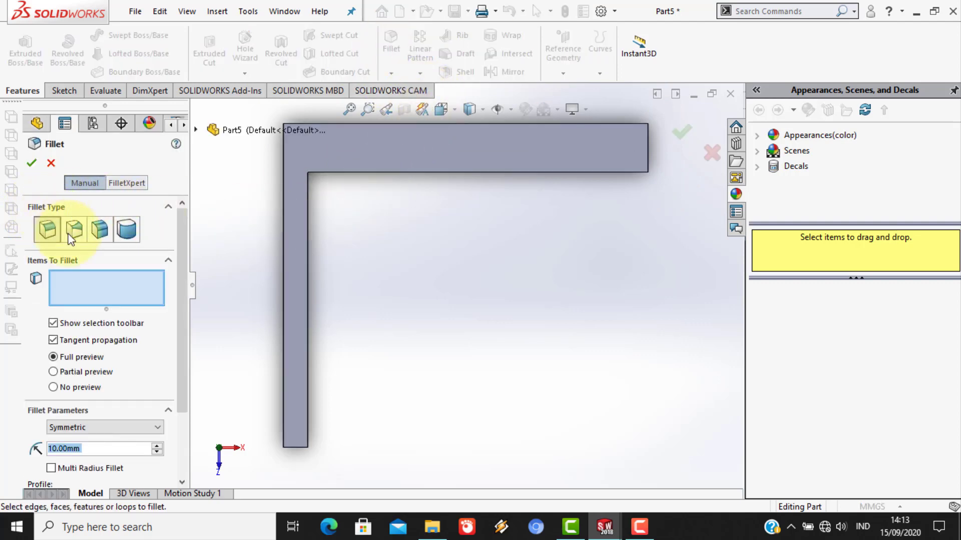
left_click(126, 230)
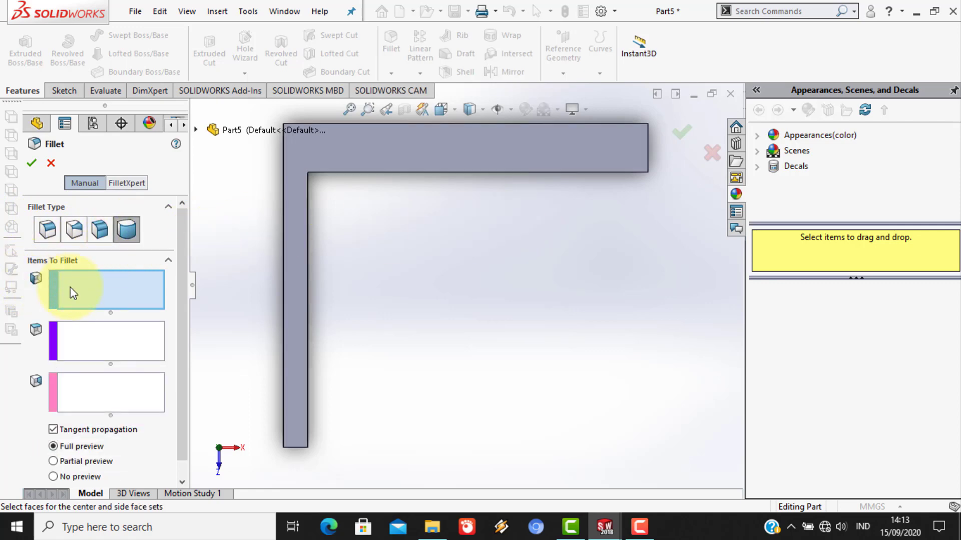
key("f")
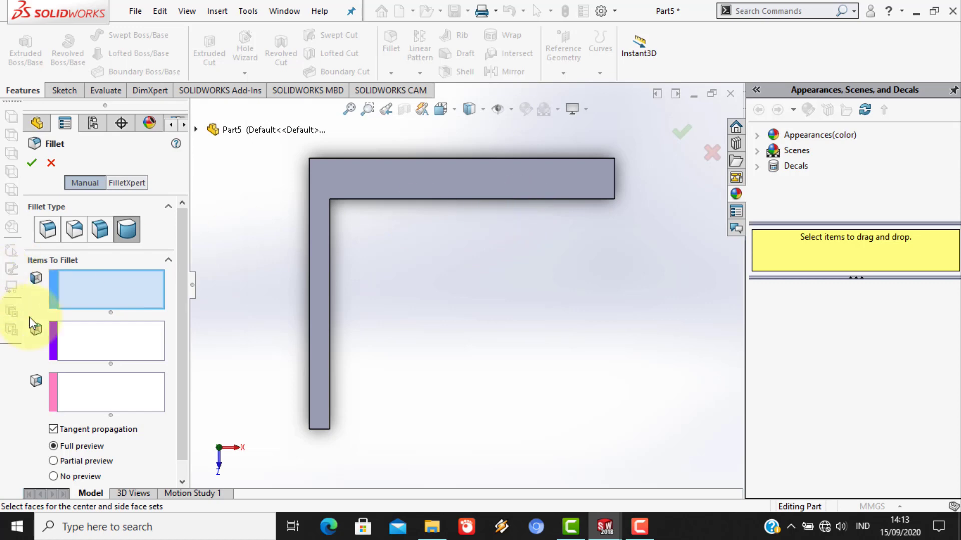
middle_click_drag(624, 233, 561, 256)
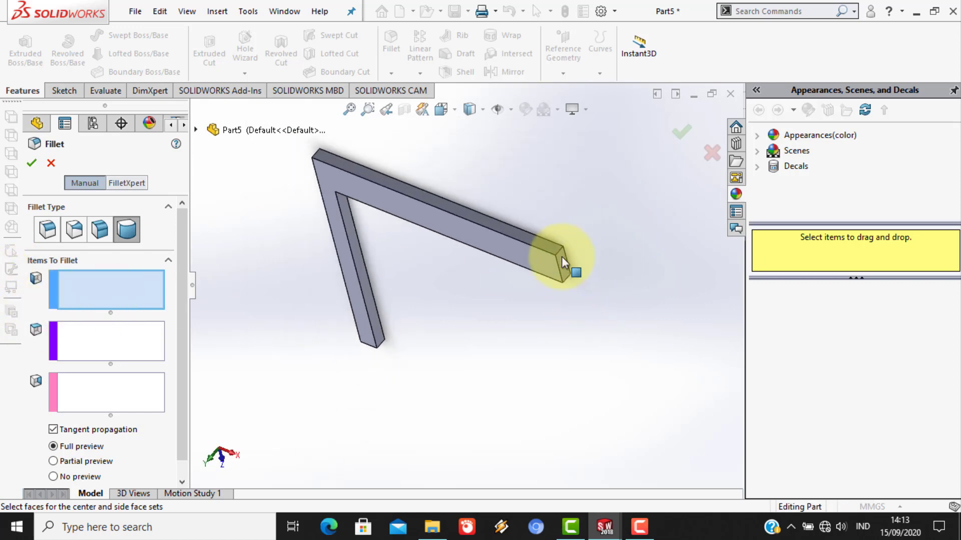
left_click(548, 243)
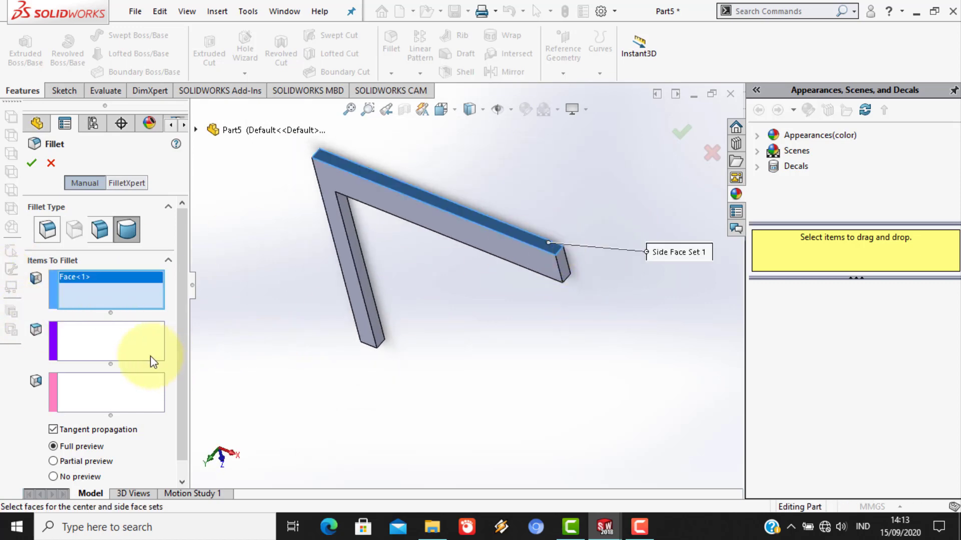
left_click(123, 381)
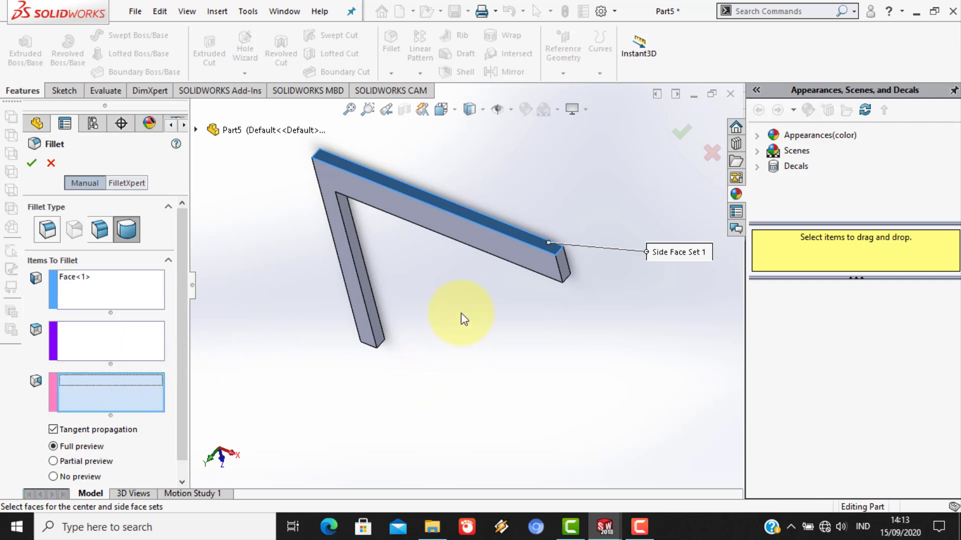
middle_click_drag(464, 319, 461, 205)
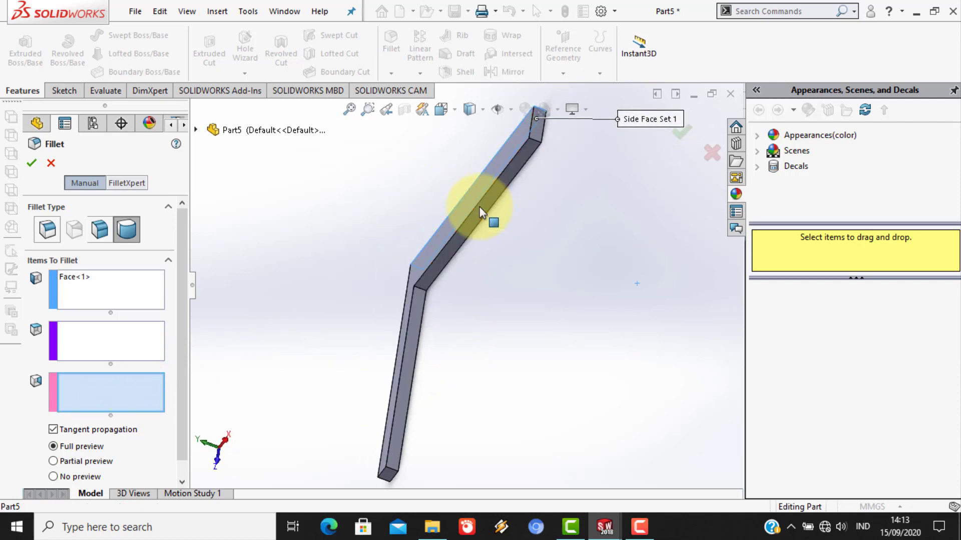
left_click(480, 213)
- Assign the wide arm's end face as the center face set and complete the full round fillet
left_click(88, 348)
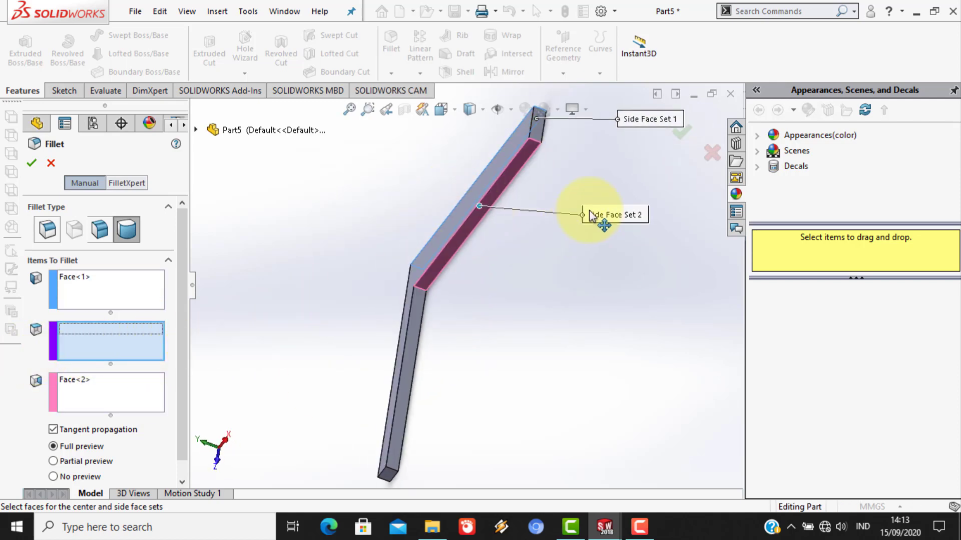
middle_click_drag(589, 210, 506, 242)
left_click(480, 224)
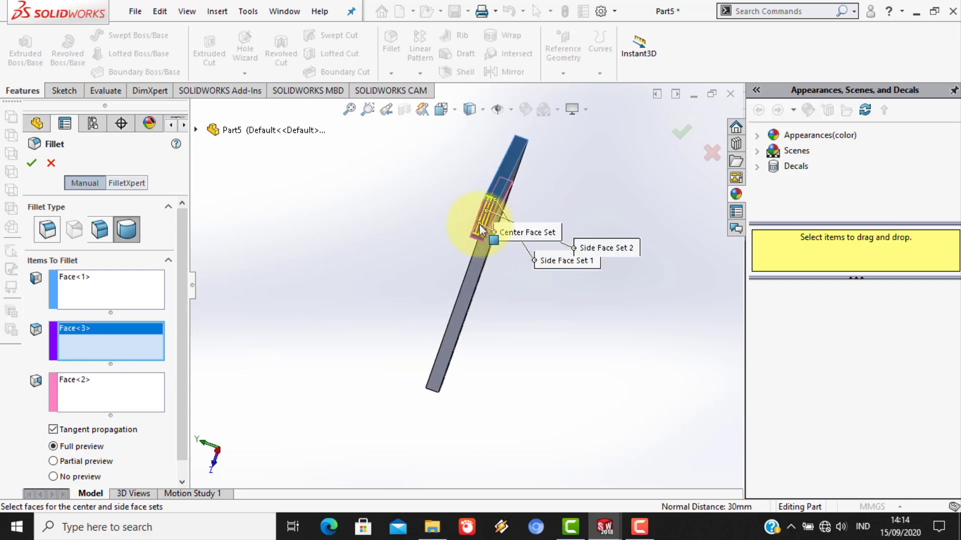
middle_click_drag(407, 343, 470, 360)
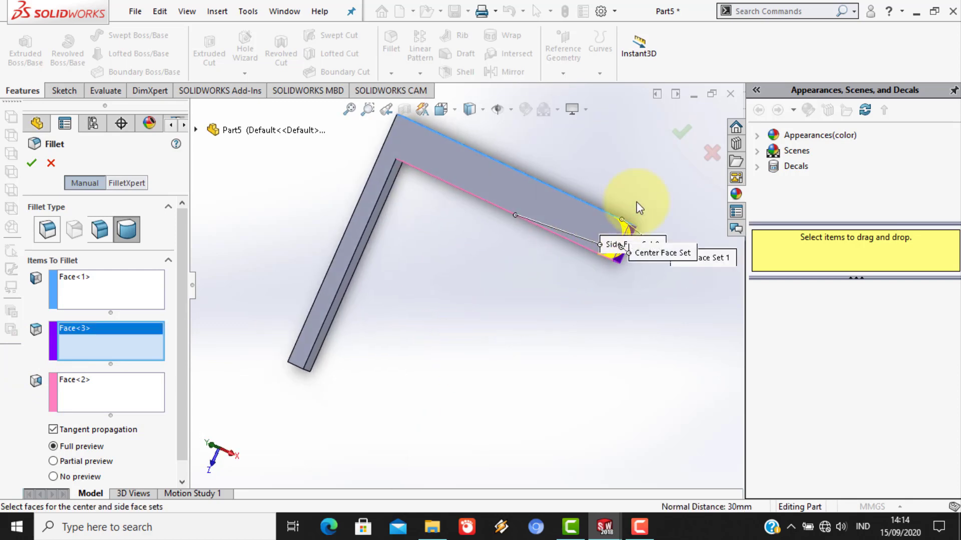
left_click(679, 133)
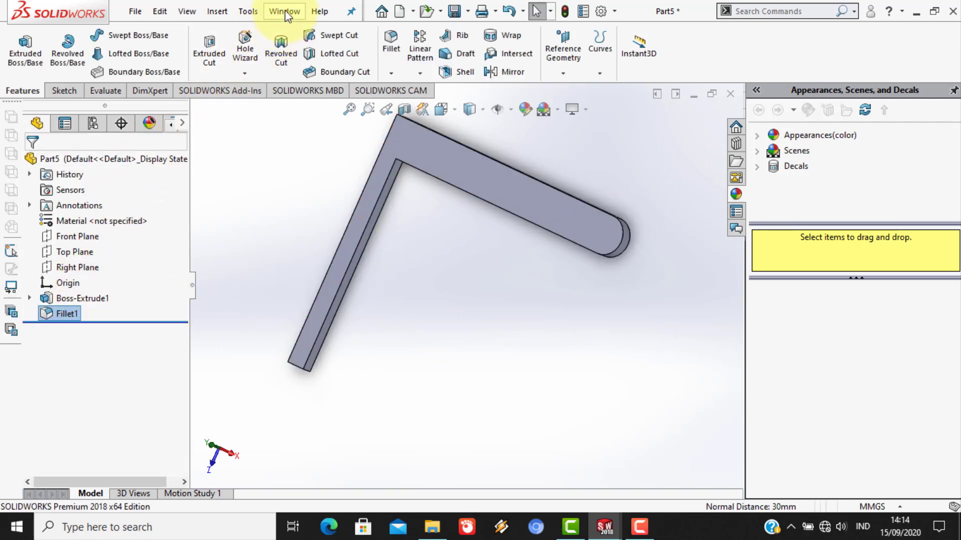
- Add a constant size fillet of 15 mm radius to the inner corner edge at the narrow arm's free end
left_click(395, 56)
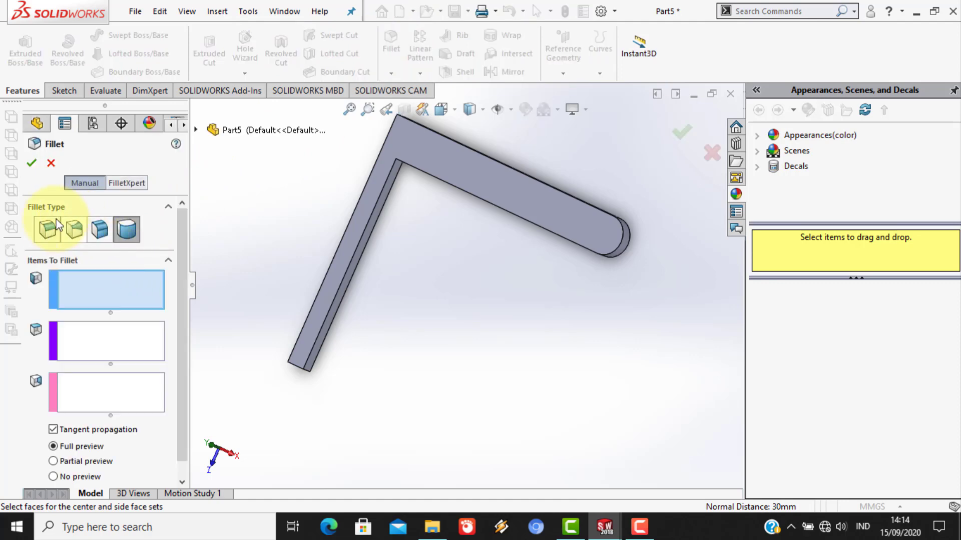
left_click(46, 231)
middle_click_drag(314, 362, 383, 430)
left_click(306, 401)
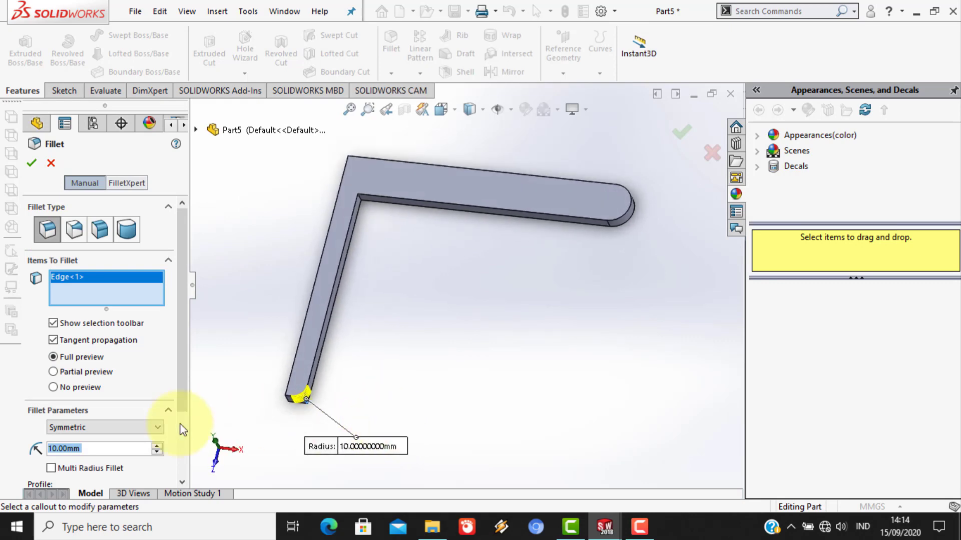
type("15")
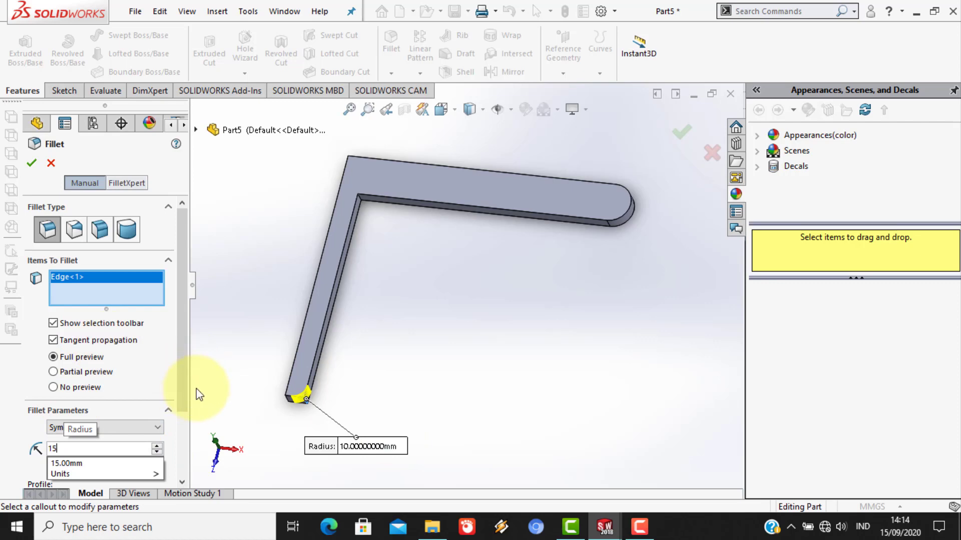
key("Return")
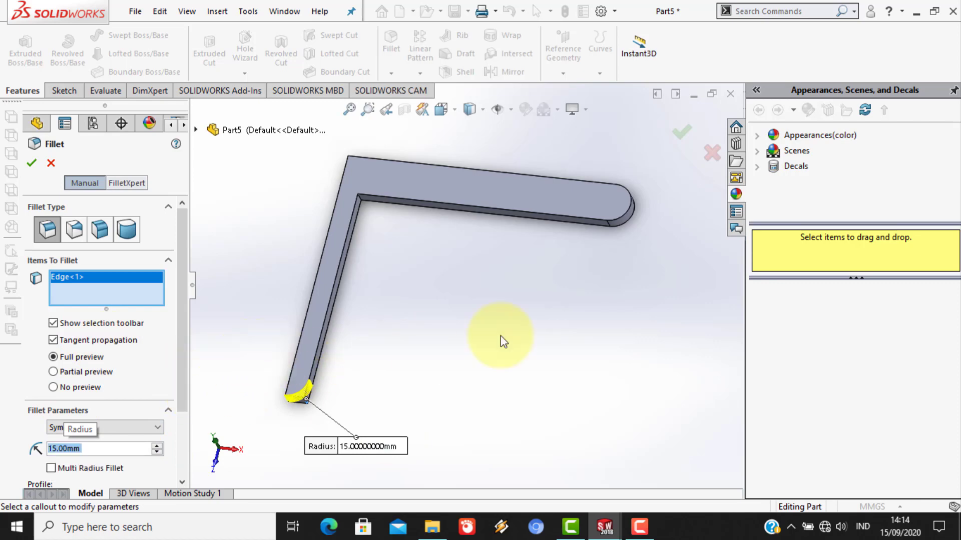
left_click(683, 131)
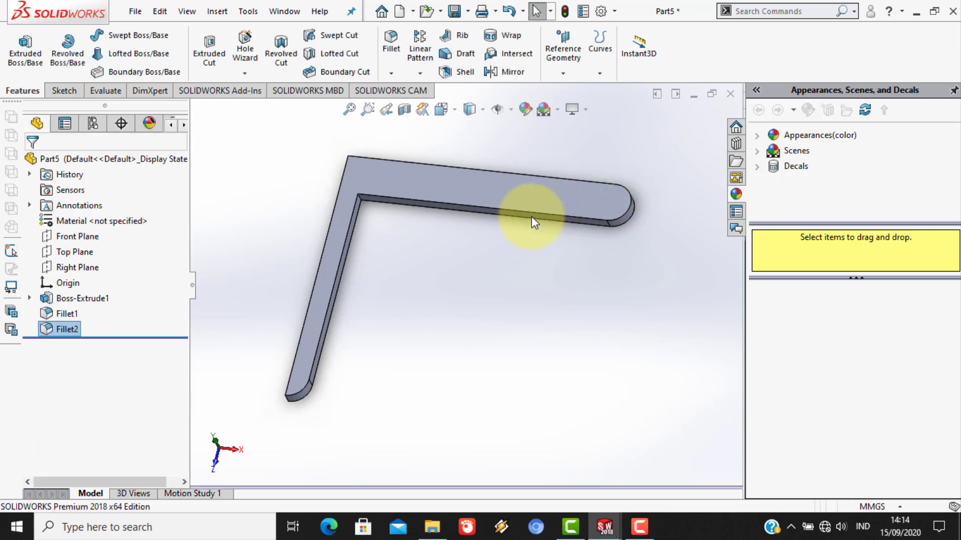
- View the filleted L-shaped body normal to its broad L-shaped face and fit it in the view
right_click(536, 203)
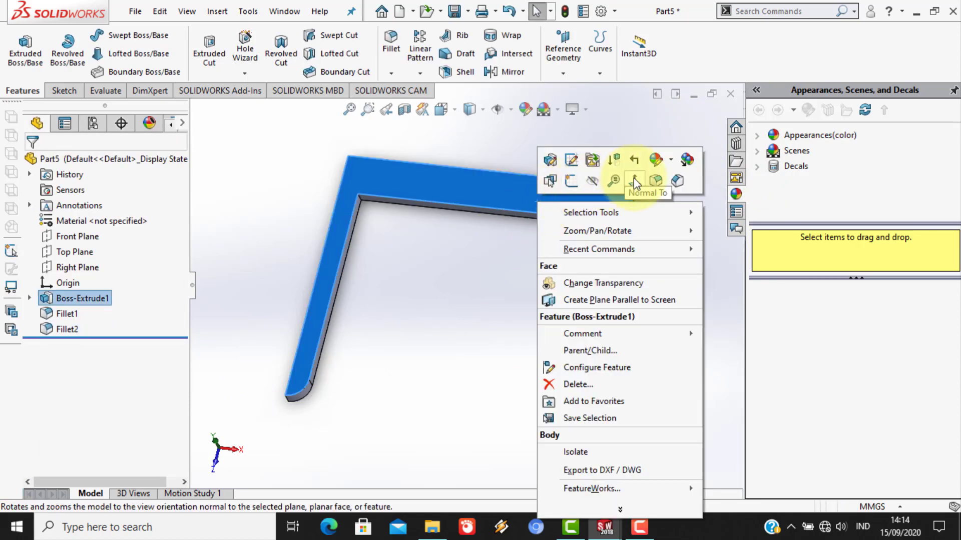
left_click(633, 178)
left_click(603, 234)
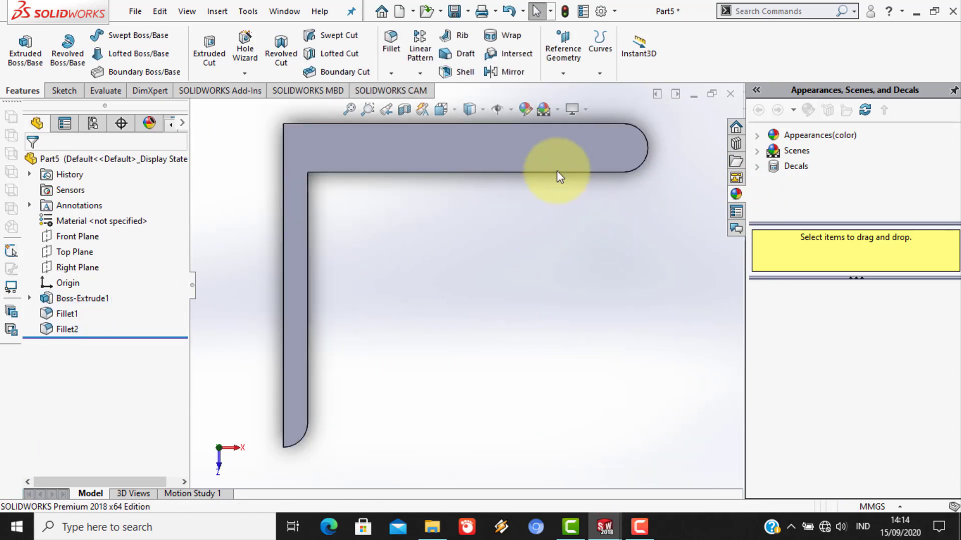
key("f")
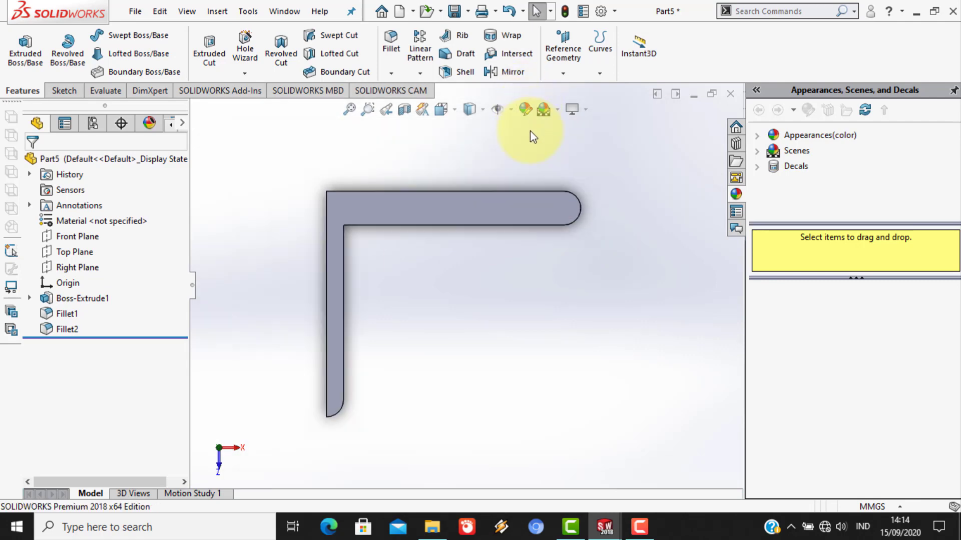
- Start a sketch on the flat face of the L-shaped body
scroll(530, 132, "down", 3)
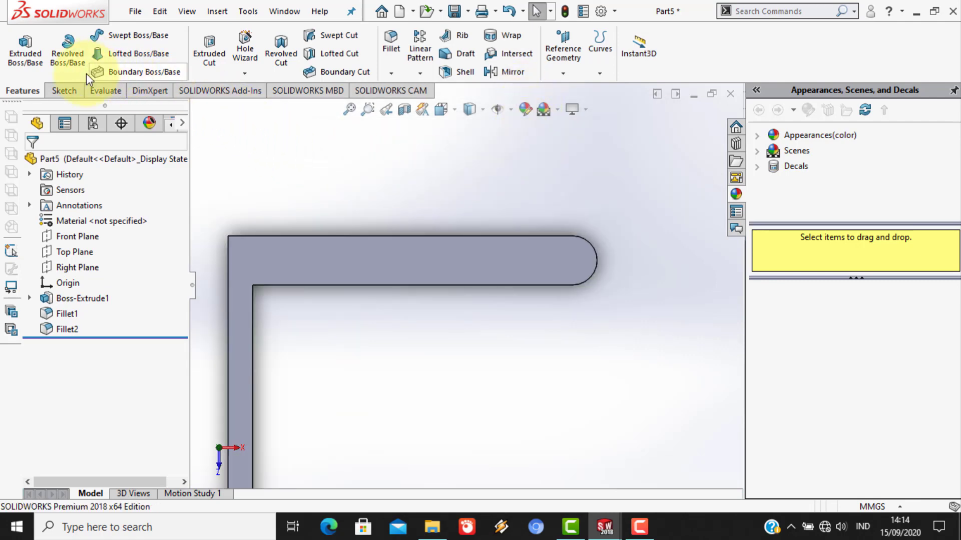
left_click(68, 90)
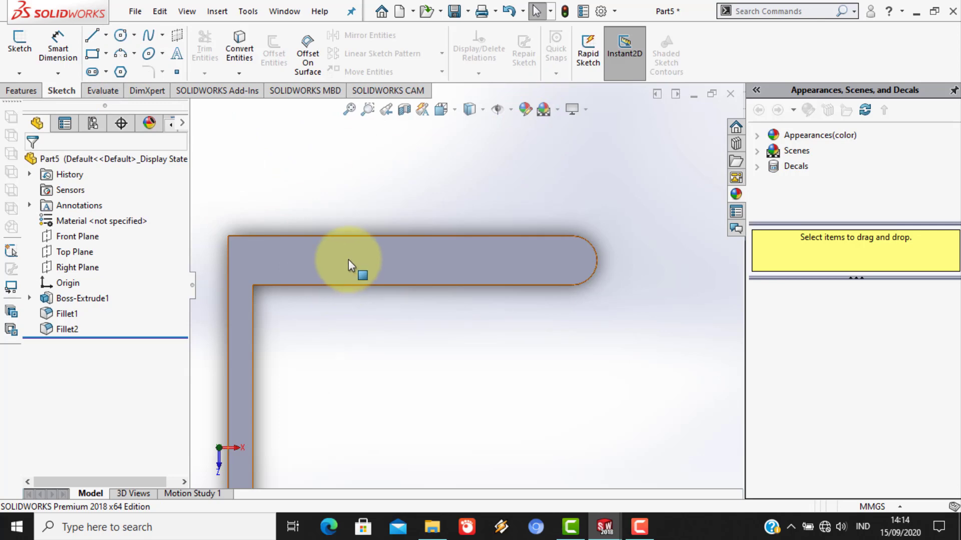
left_click(349, 259)
left_click(20, 43)
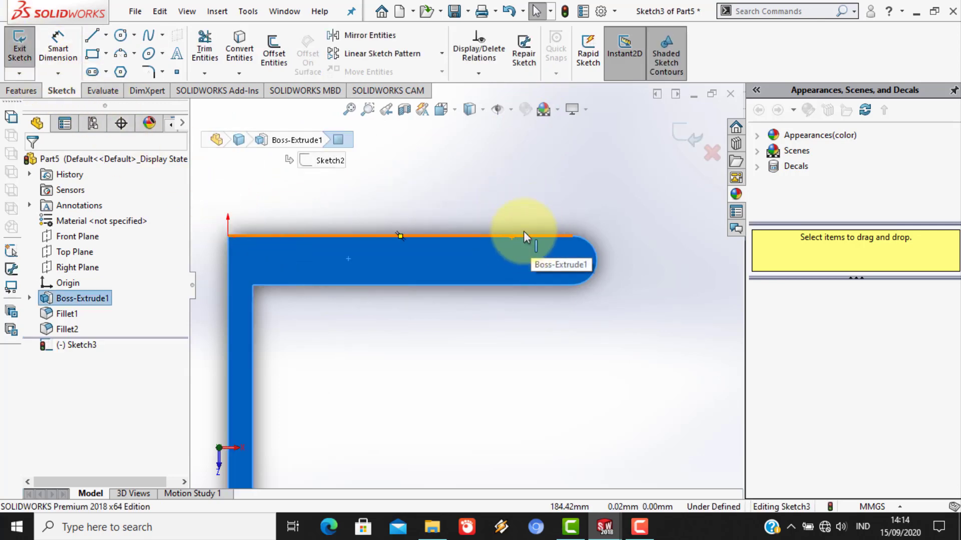
- Sketch a three-point semicircular arc of about 11.3 mm radius, starting on the arm's upper edge near its rounded end and bulging toward that end
left_click(105, 38)
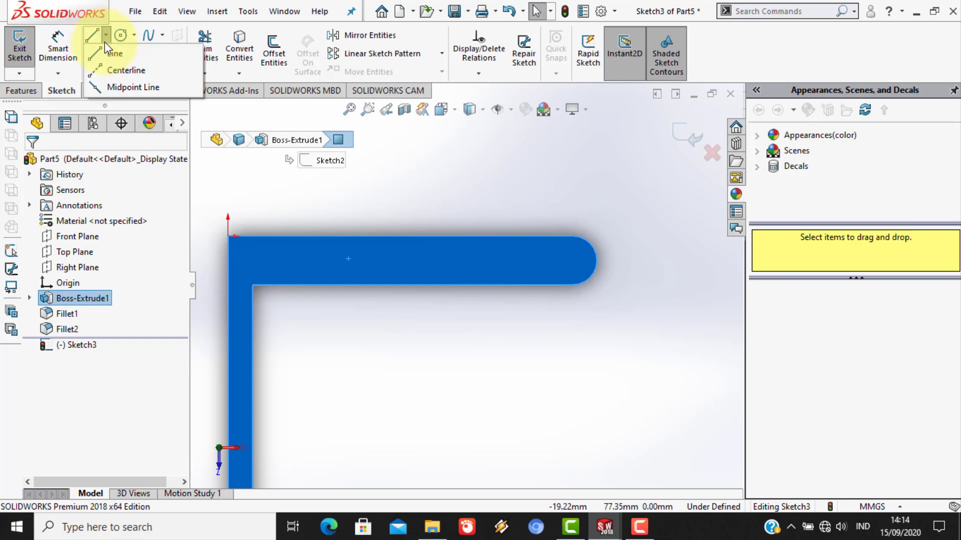
left_click(116, 69)
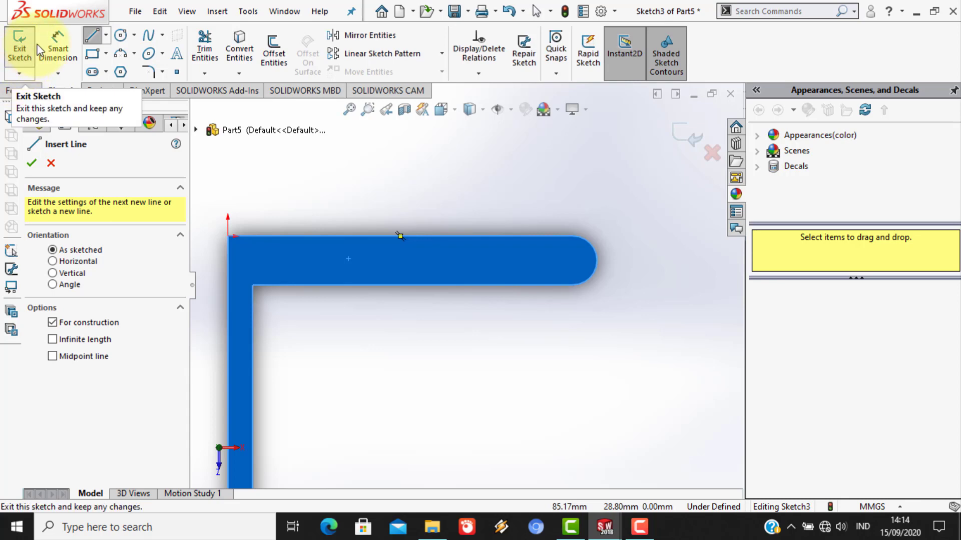
left_click(121, 53)
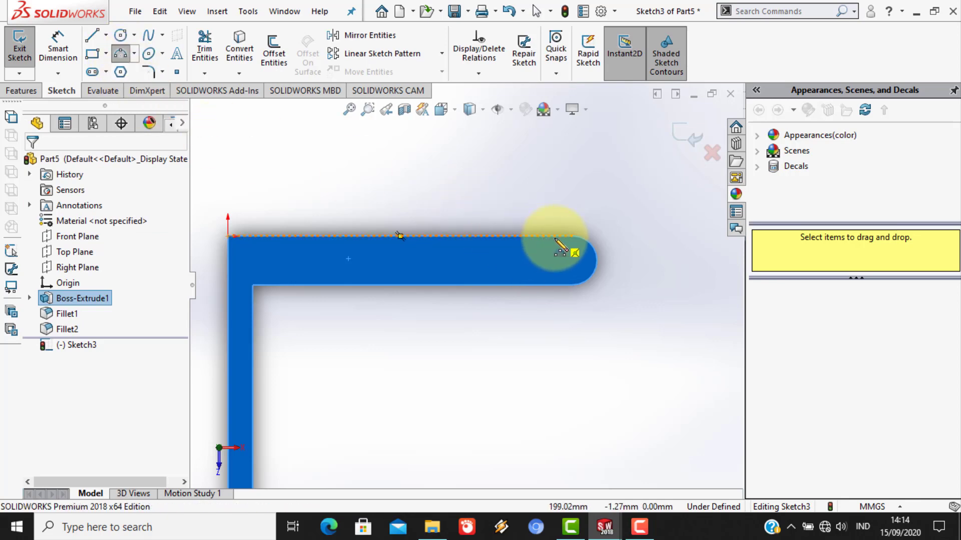
scroll(555, 239, "up", 8)
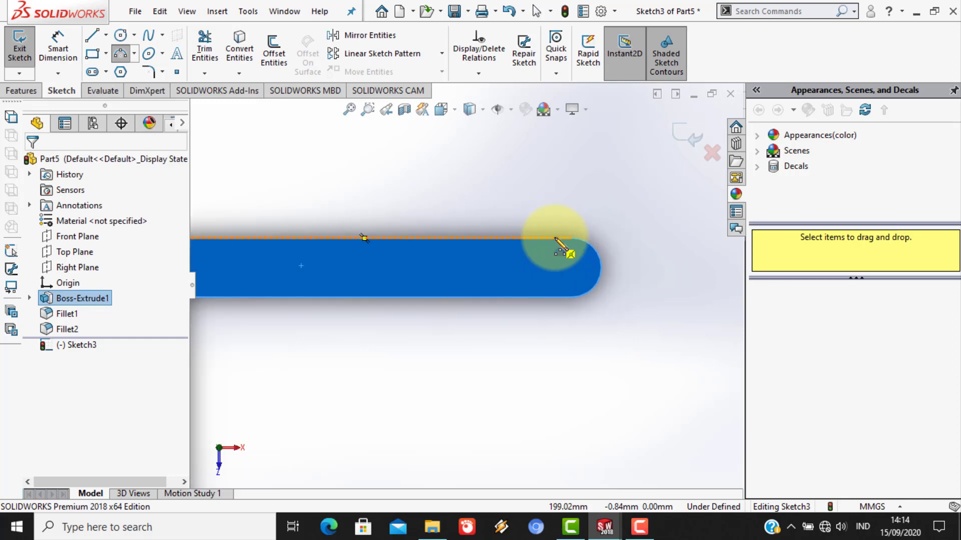
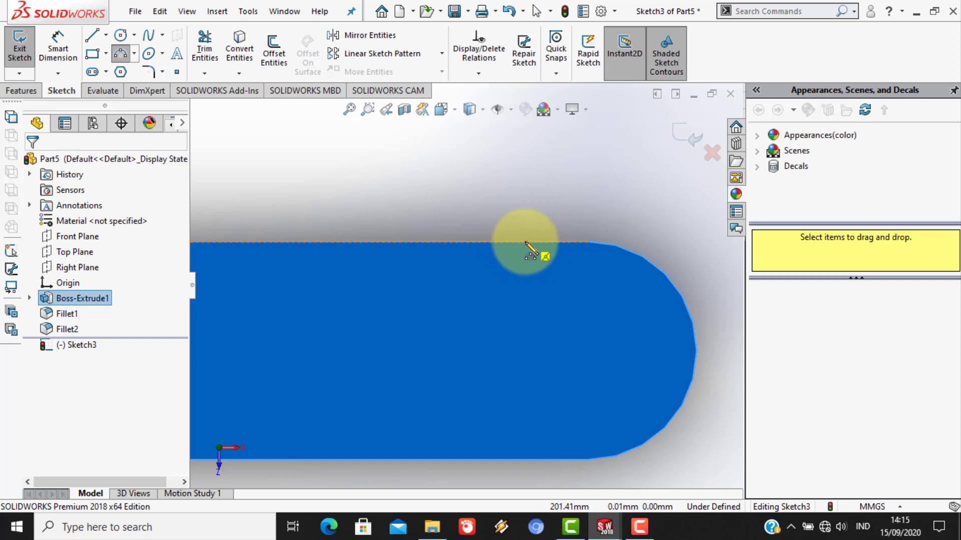
left_click(525, 243)
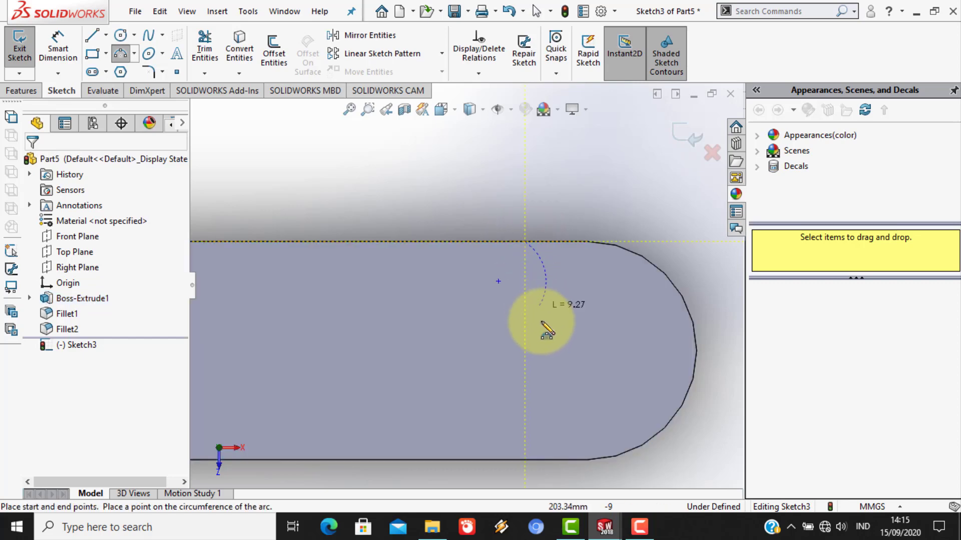
left_click(524, 404)
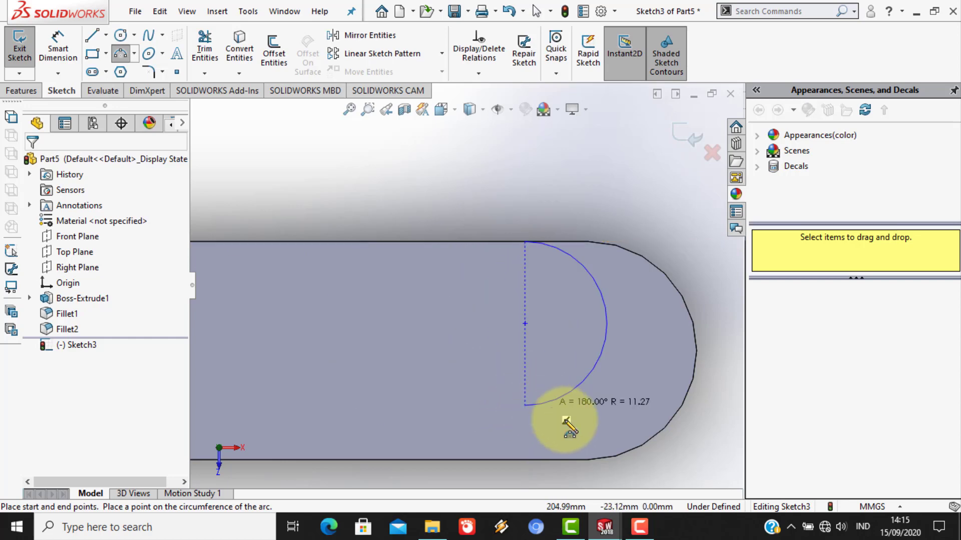
left_click(530, 411)
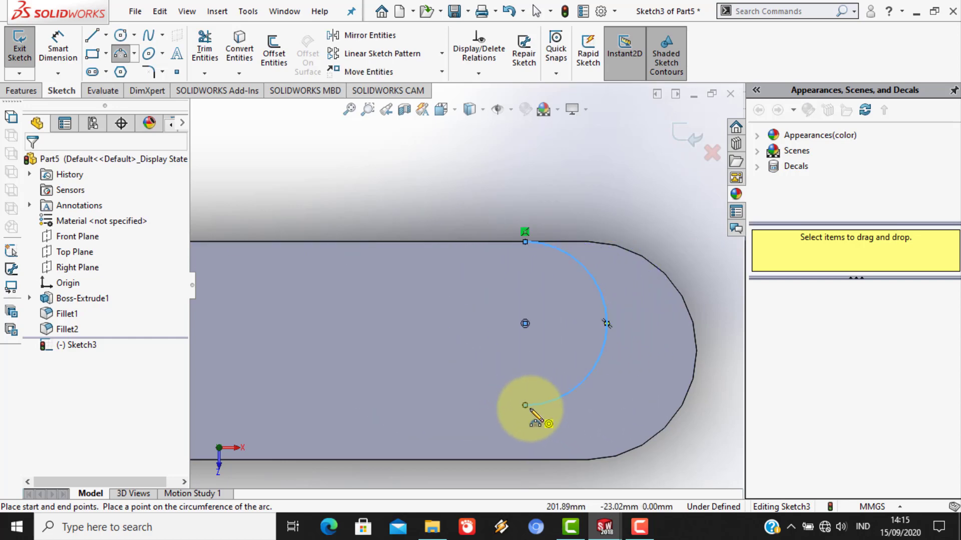
- Close the arc with a slanted line about 60 mm long up to the arm's upper edge and a horizontal line back to the arc's start
left_click(93, 39)
scroll(505, 400, "down", 2)
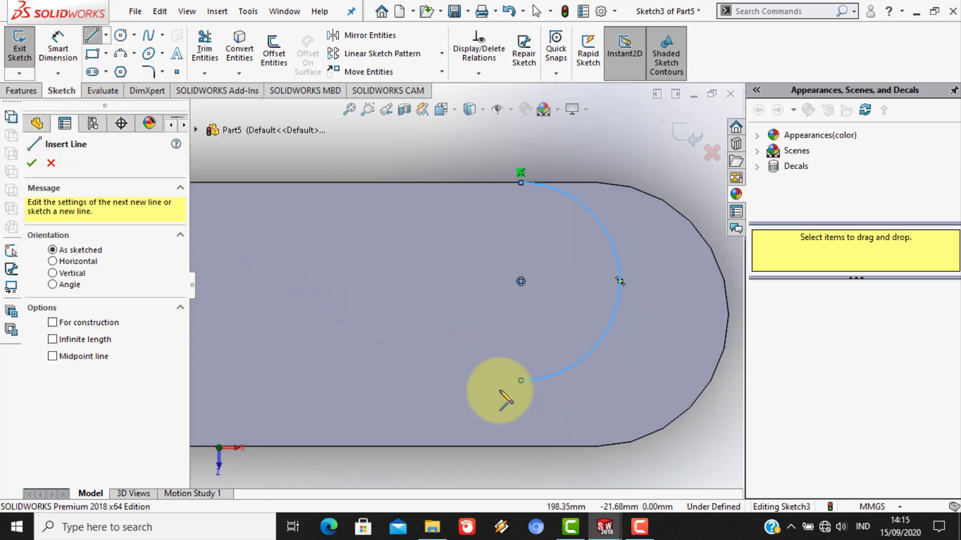
scroll(505, 400, "up", 6)
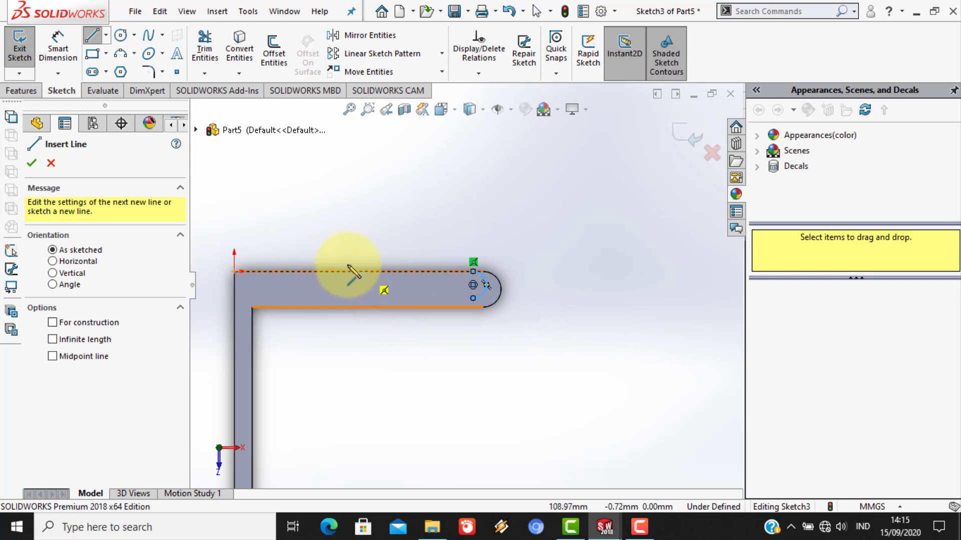
scroll(354, 273, "down", 2)
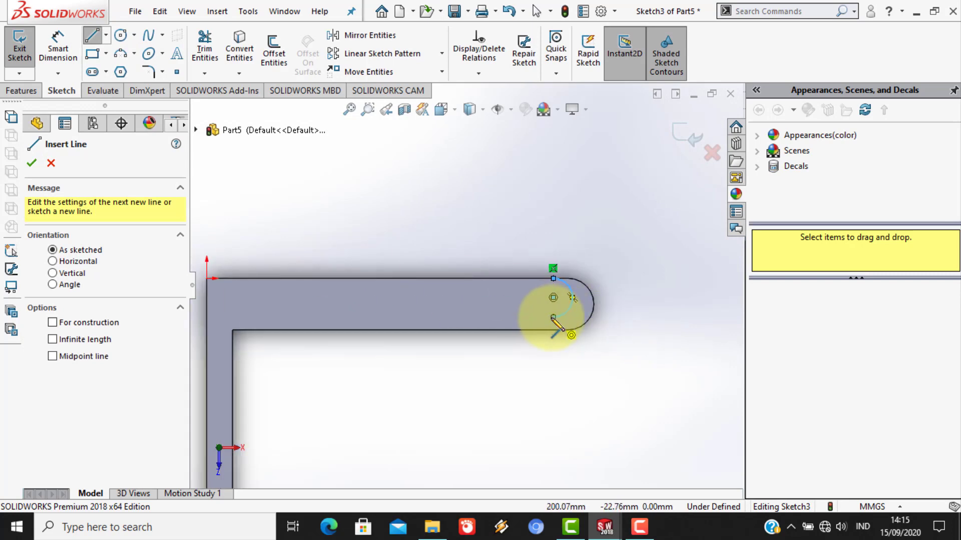
left_click(553, 318)
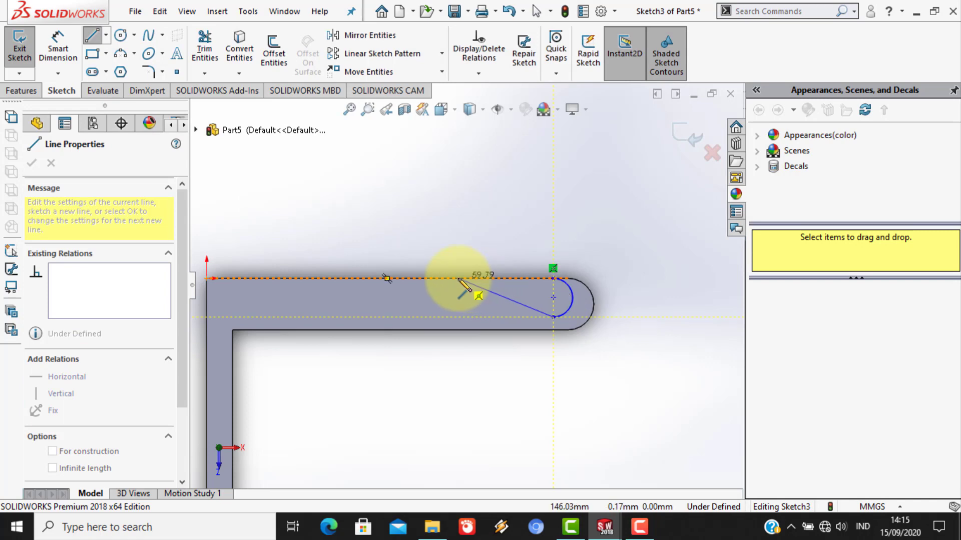
left_click(457, 278)
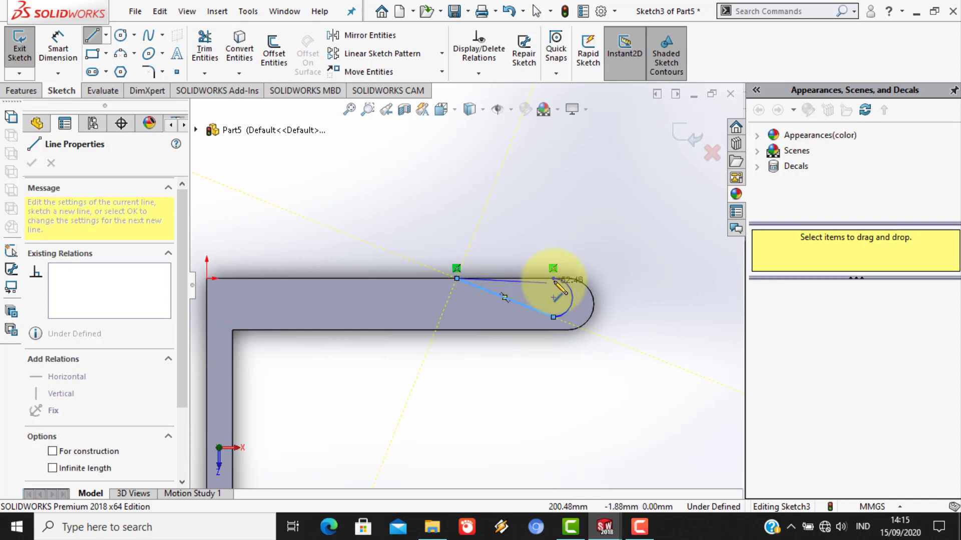
left_click(553, 279)
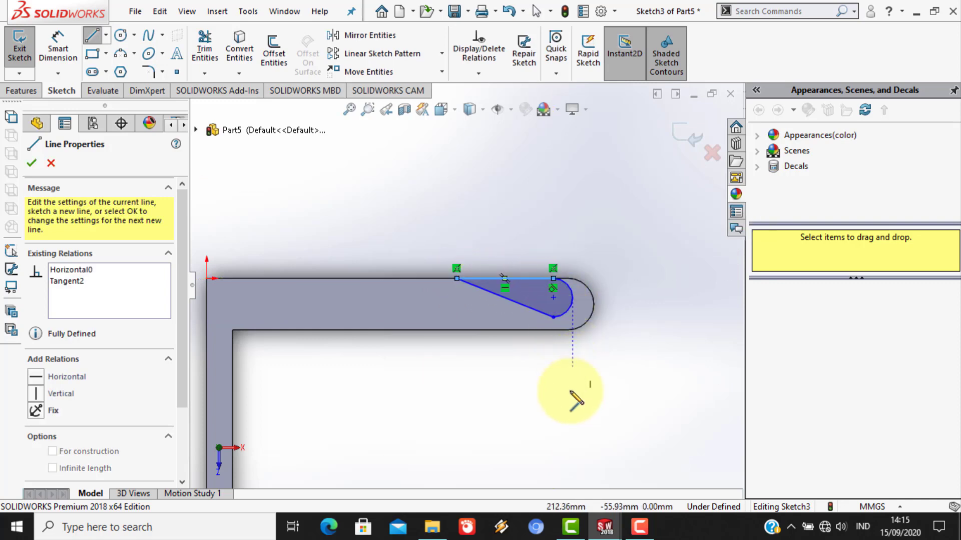
scroll(506, 363, "up", 2)
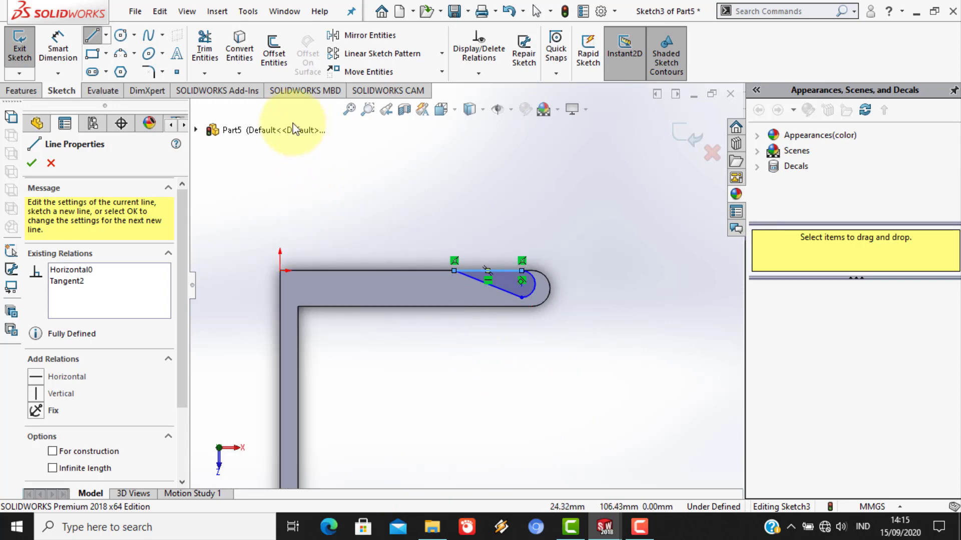
- Cut the closed hook profile into the arm with a blind Extruded Cut 10 mm deep
left_click(29, 93)
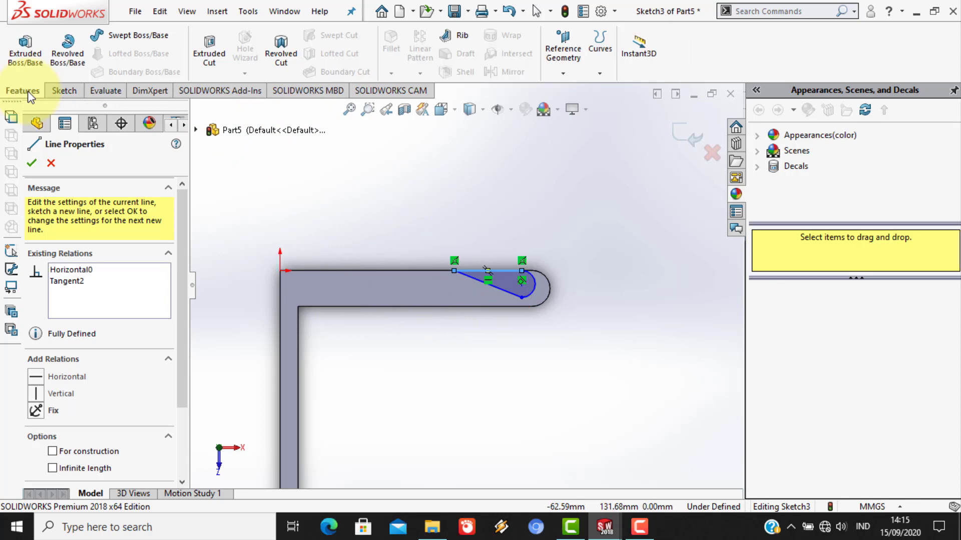
left_click(210, 53)
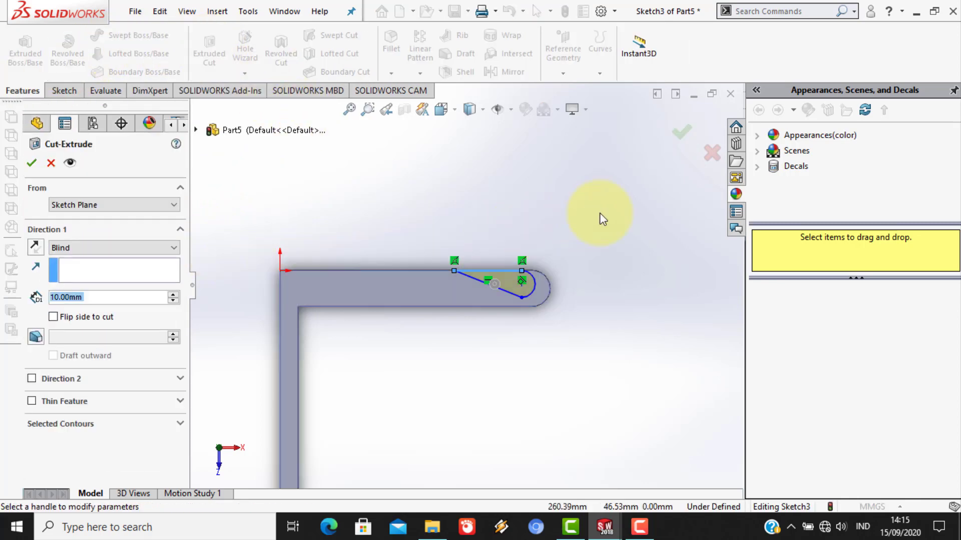
left_click(679, 134)
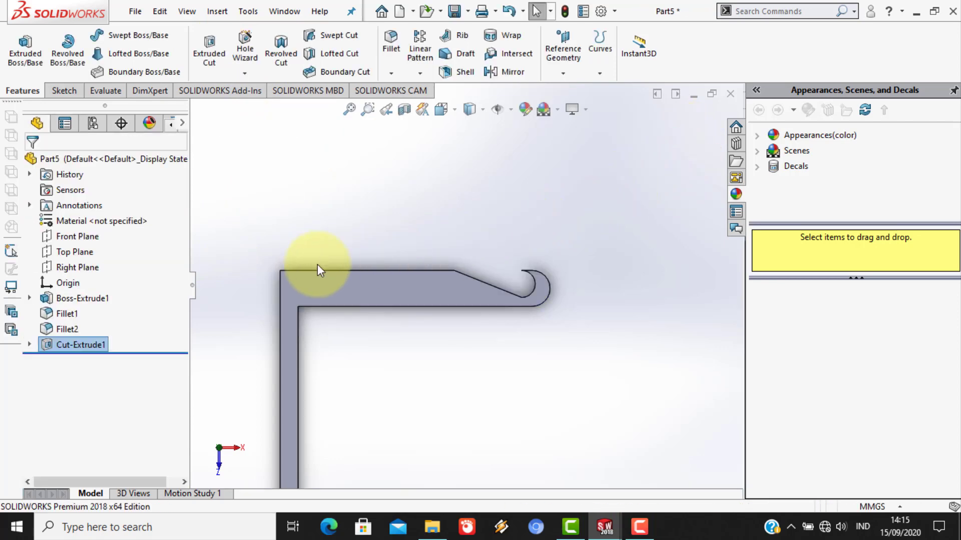
- Start mirroring the hook cut, using the narrow outer face of the long leg as the mirror face
scroll(300, 272, "down", 2)
scroll(298, 272, "up", 5)
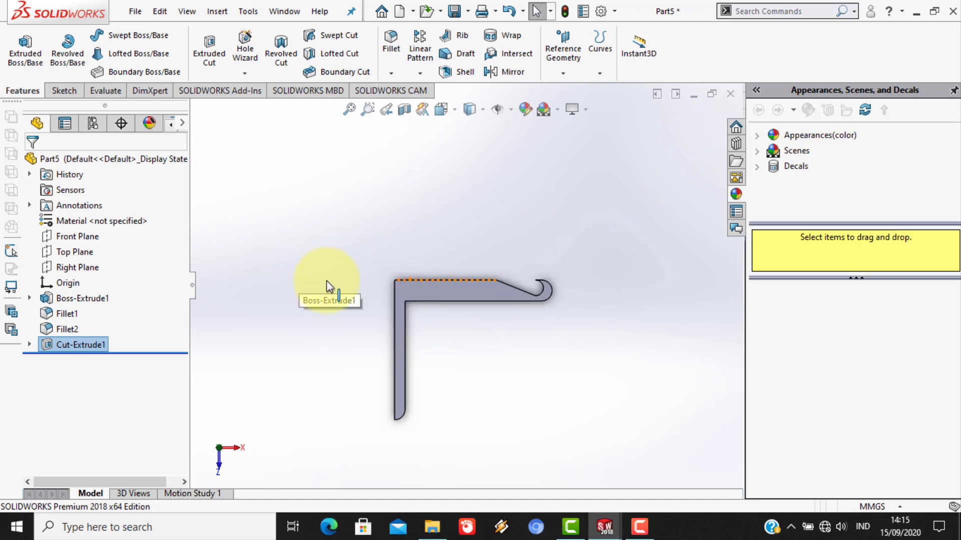
middle_click_drag(410, 280, 481, 349)
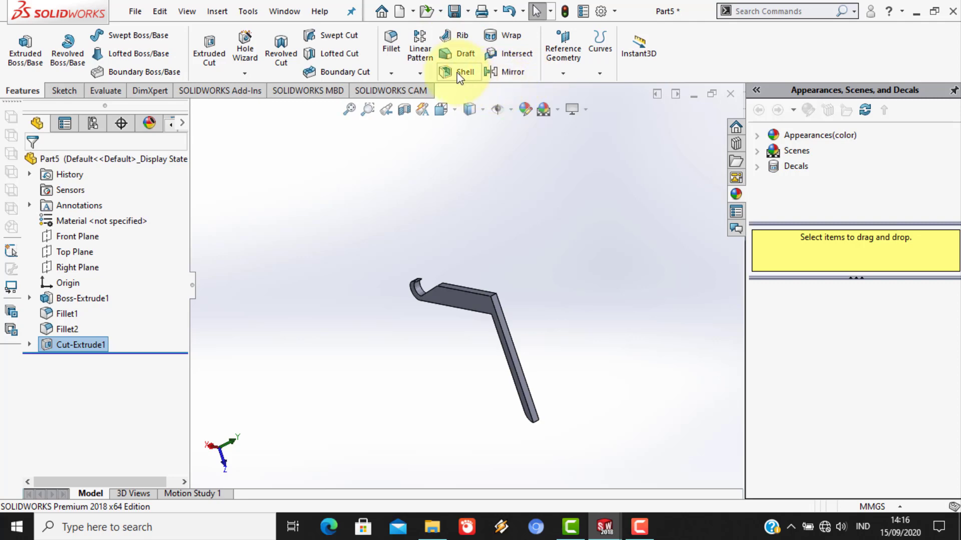
left_click(504, 71)
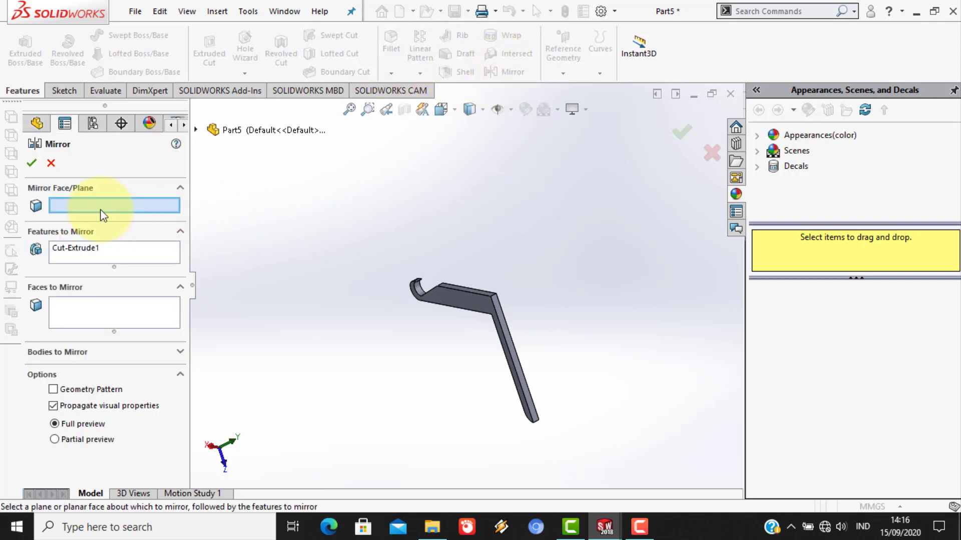
scroll(527, 331, "down", 4)
left_click(470, 331)
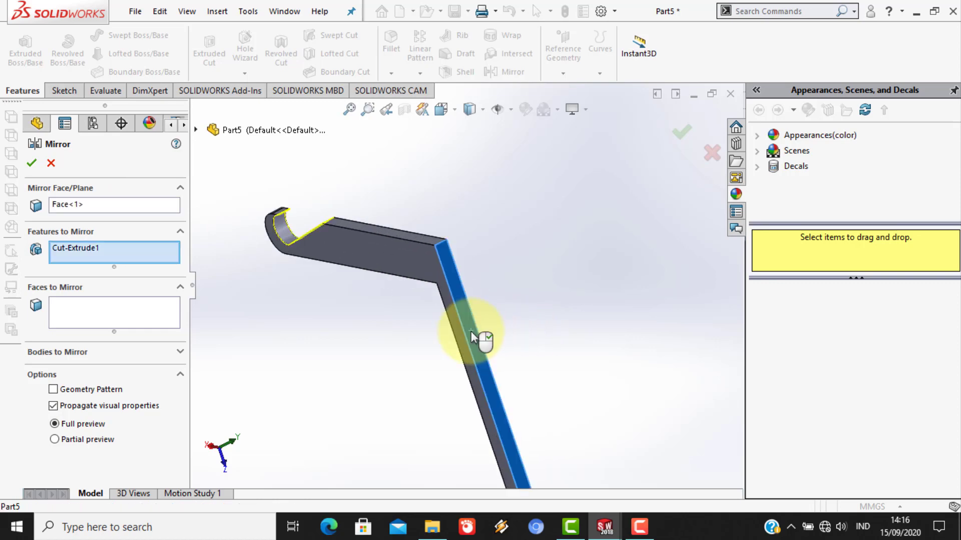
- Add the L-shaped base extrusion to the features being mirrored
scroll(470, 331, "down", 2)
scroll(476, 333, "up", 6)
middle_click_drag(481, 334, 736, 332)
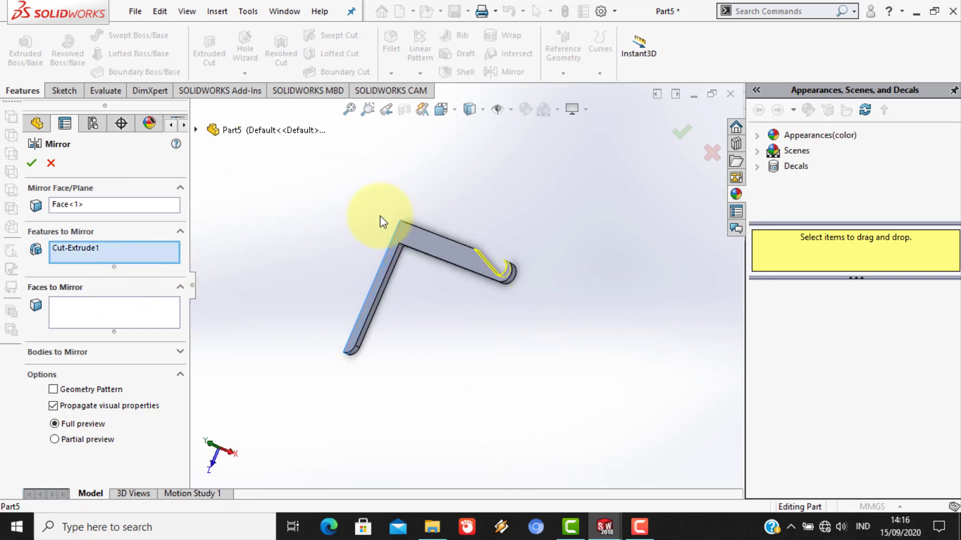
middle_click_drag(480, 244, 478, 297)
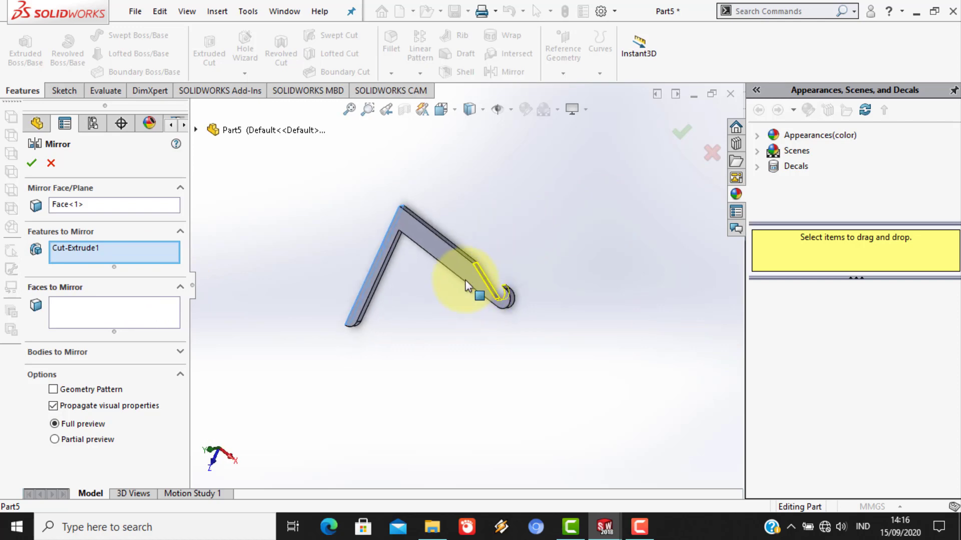
left_click(460, 270)
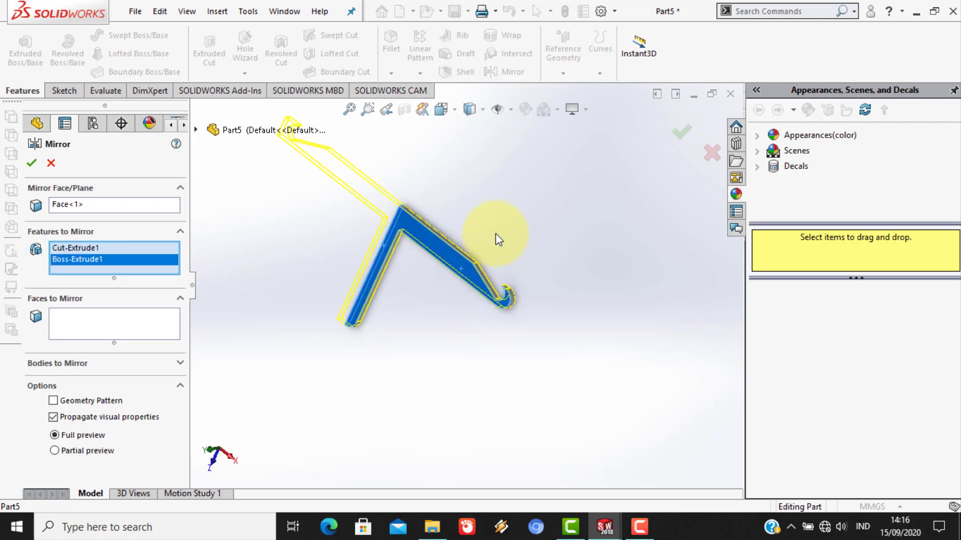
- Reselect the narrow outer face of the long leg as the mirror face
scroll(503, 273, "down", 1)
scroll(503, 280, "down", 5)
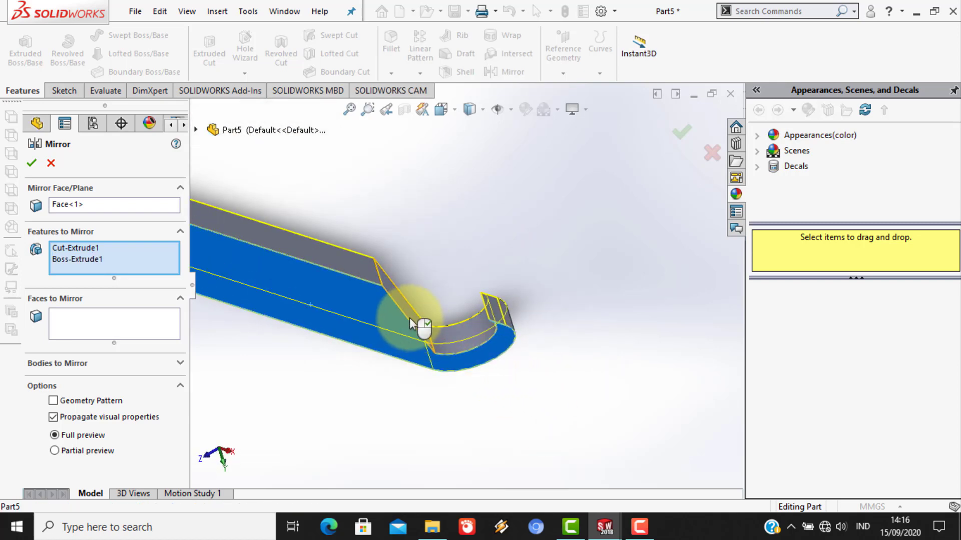
scroll(396, 336, "up", 5)
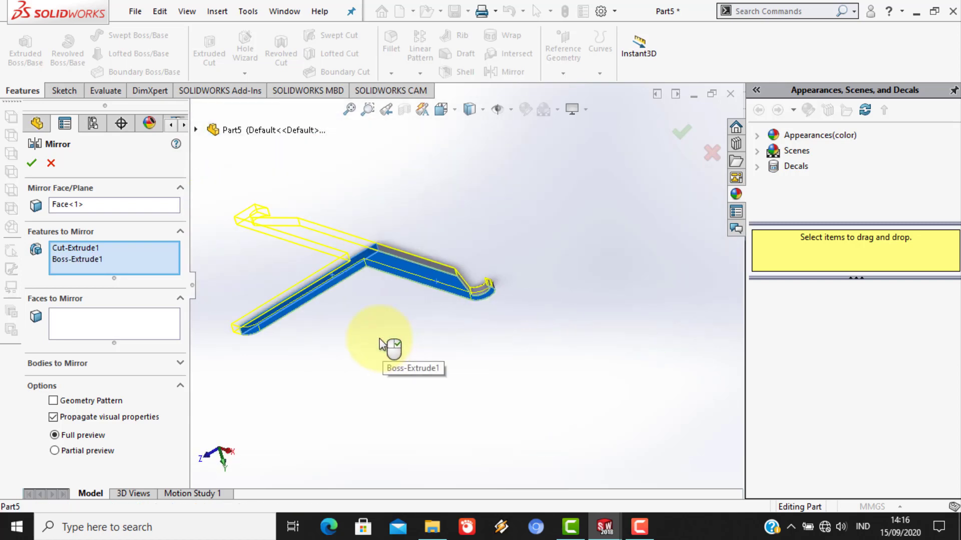
scroll(241, 330, "down", 4)
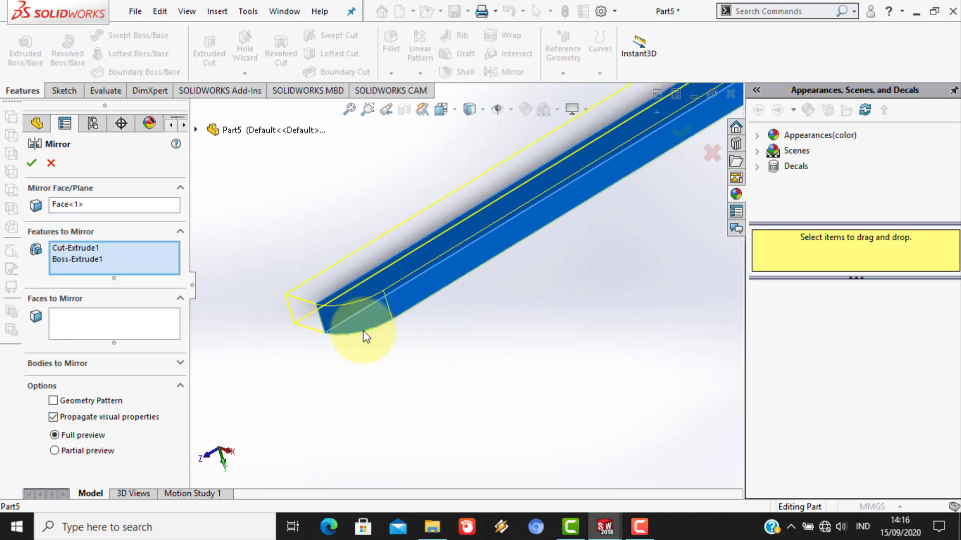
left_click(341, 317)
scroll(366, 327, "up", 2)
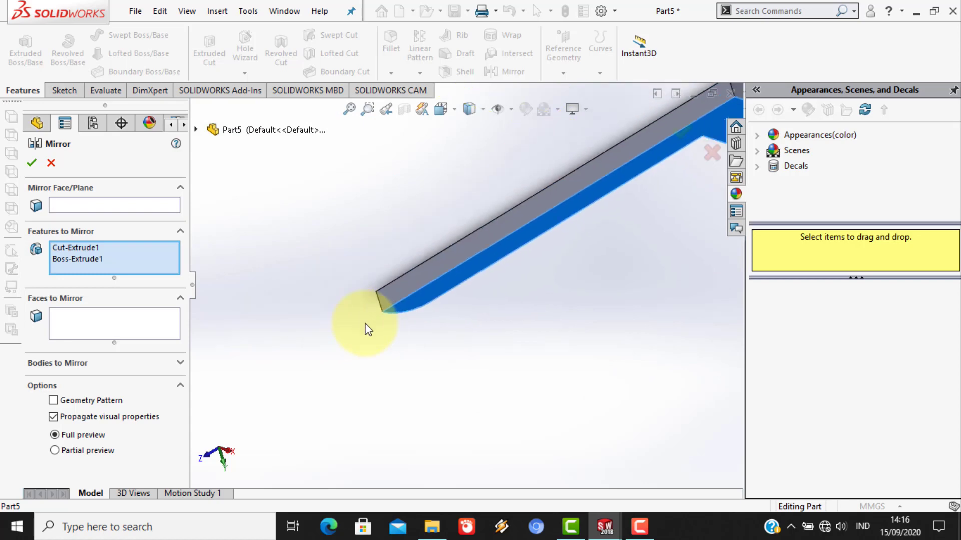
middle_click_drag(368, 330, 654, 386)
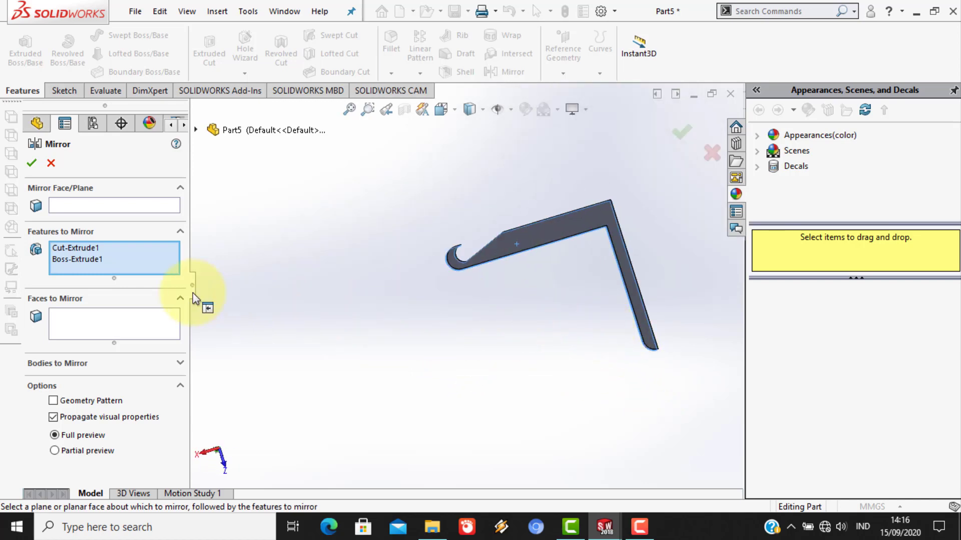
scroll(562, 313, "down", 5)
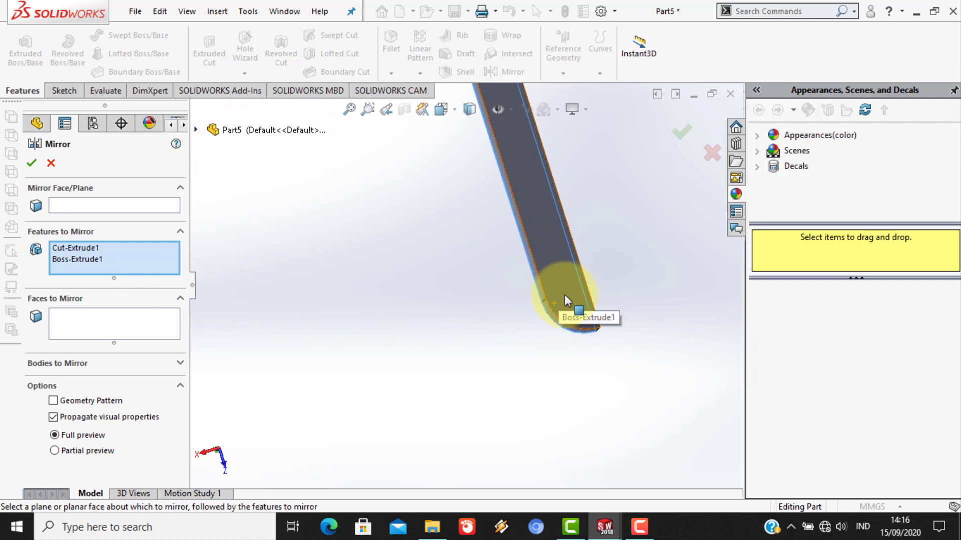
middle_click_drag(564, 302, 540, 300)
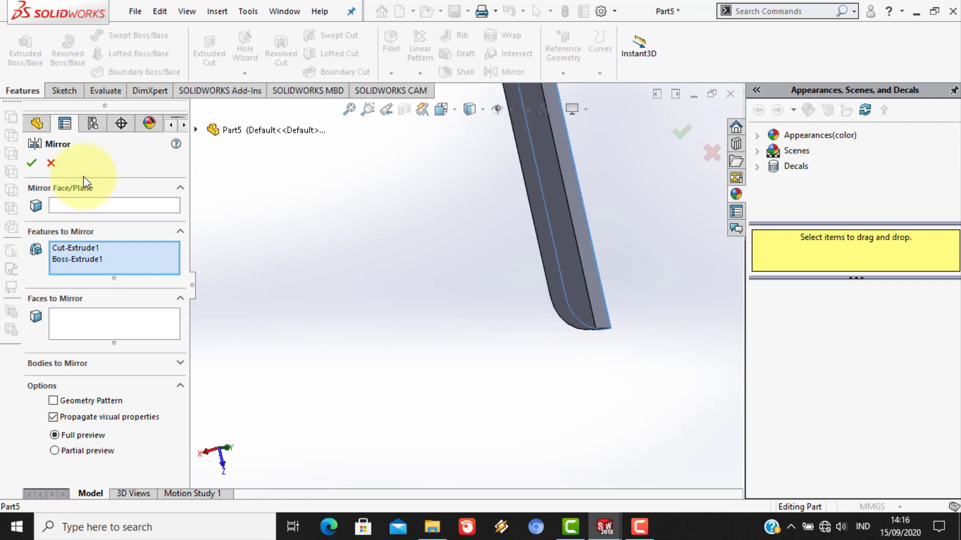
left_click(91, 206)
left_click(602, 280)
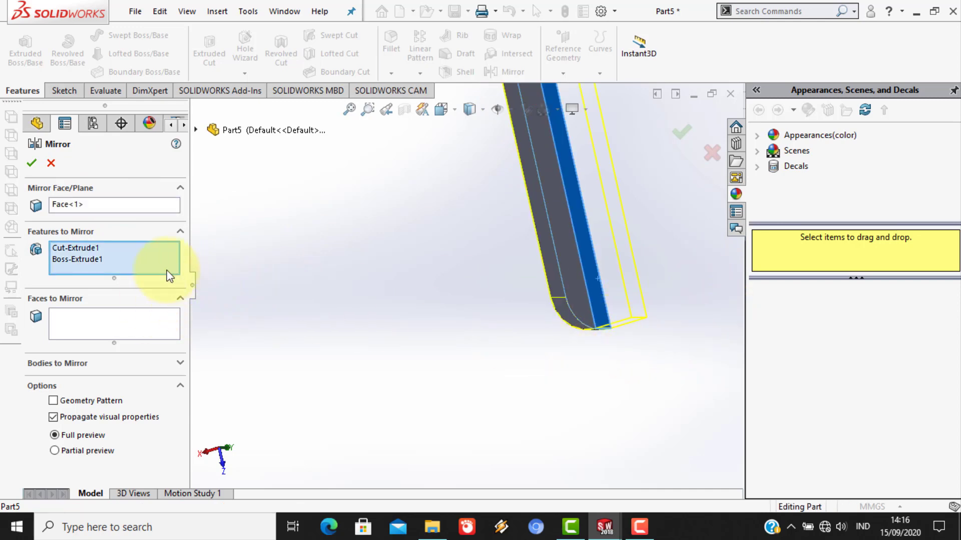
- Add the fillets at the long leg's free end and at the hook's outer end to the mirrored features and complete the mirror
middle_click_drag(583, 326, 618, 275)
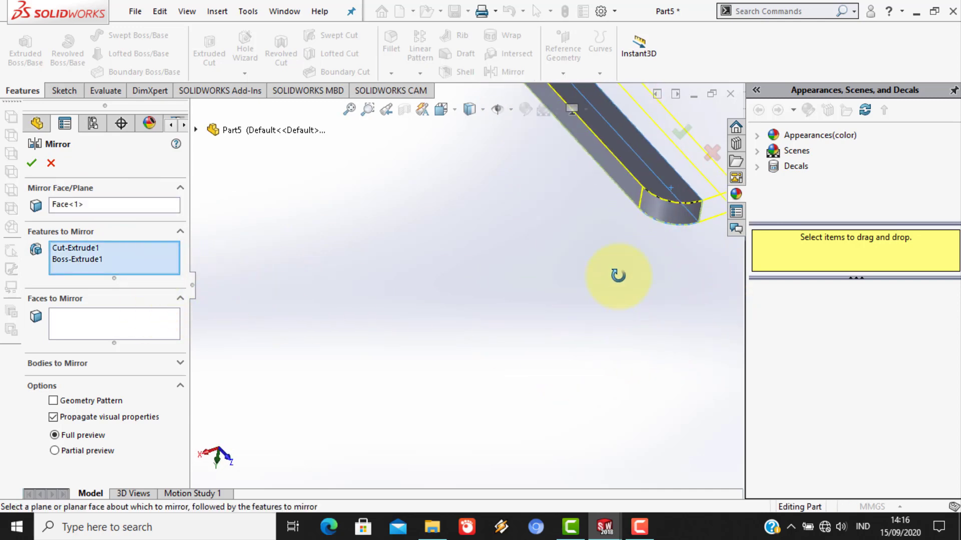
left_click(669, 220)
scroll(663, 277, "up", 5)
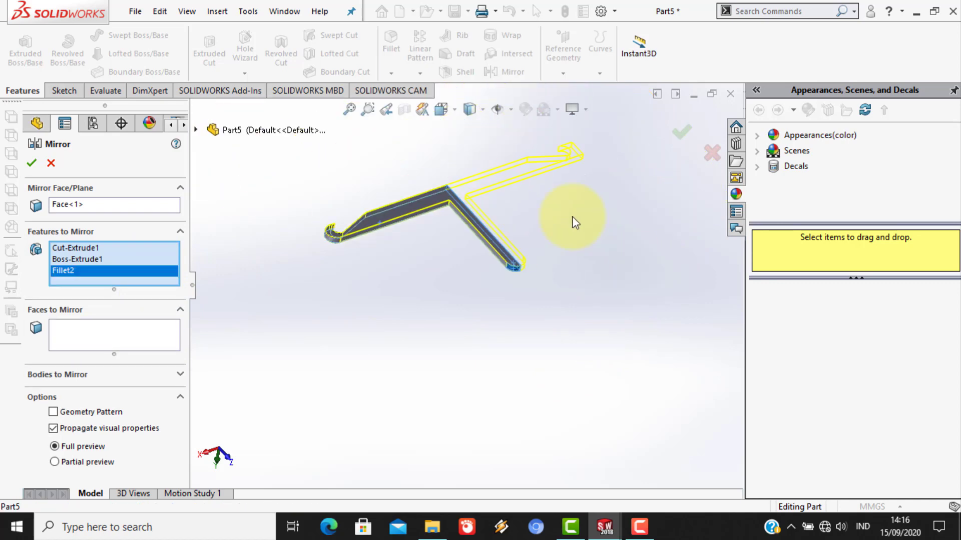
middle_click_drag(560, 205, 562, 235)
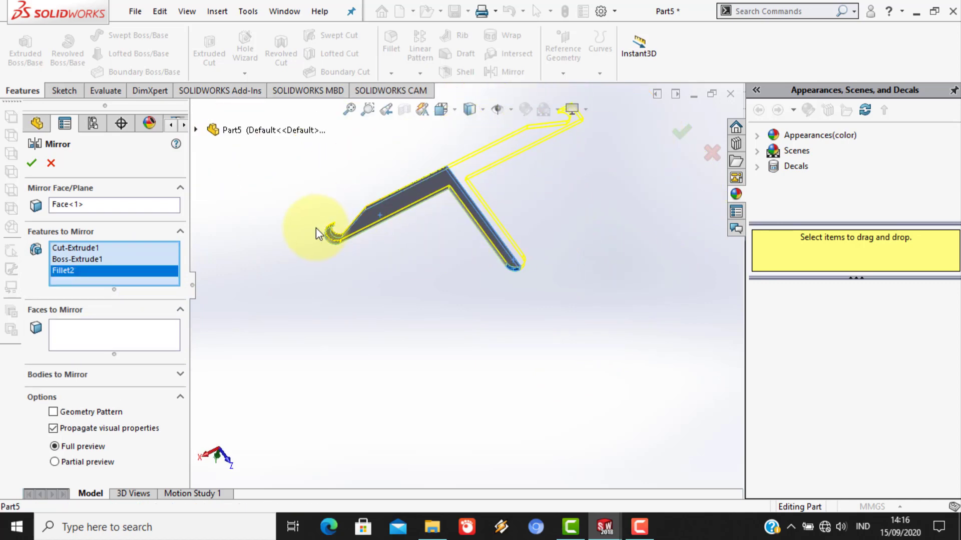
middle_click_drag(316, 234, 386, 214)
scroll(393, 279, "down", 5)
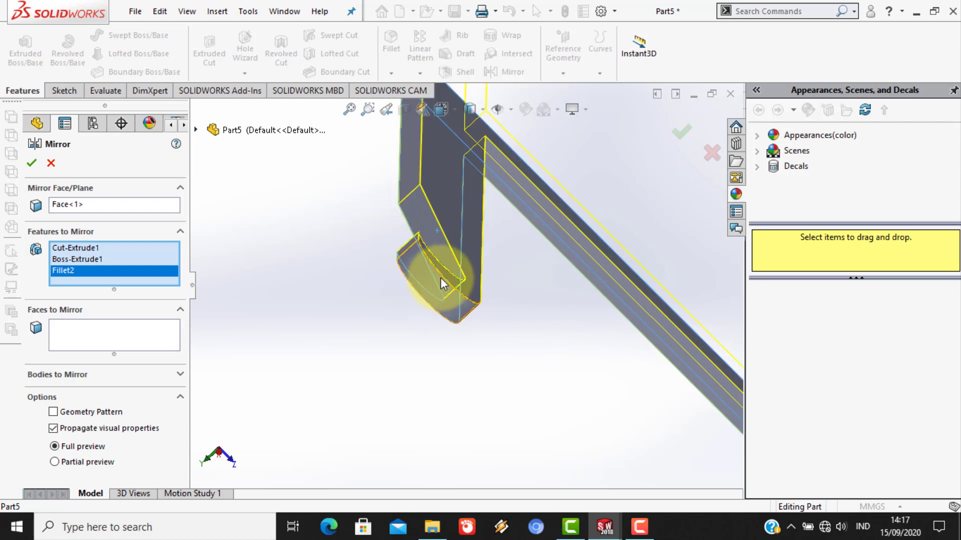
left_click(438, 296)
scroll(665, 260, "up", 5)
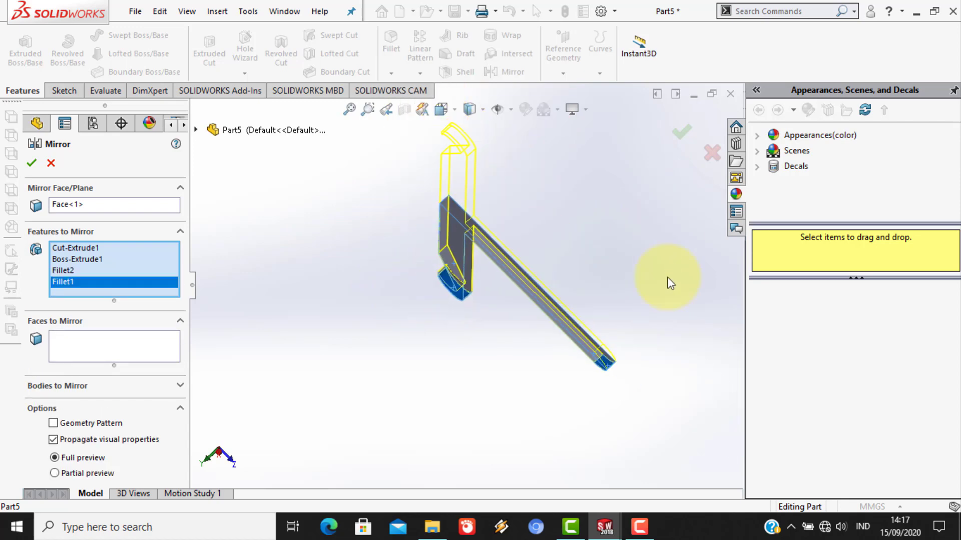
middle_click_drag(671, 283, 707, 204)
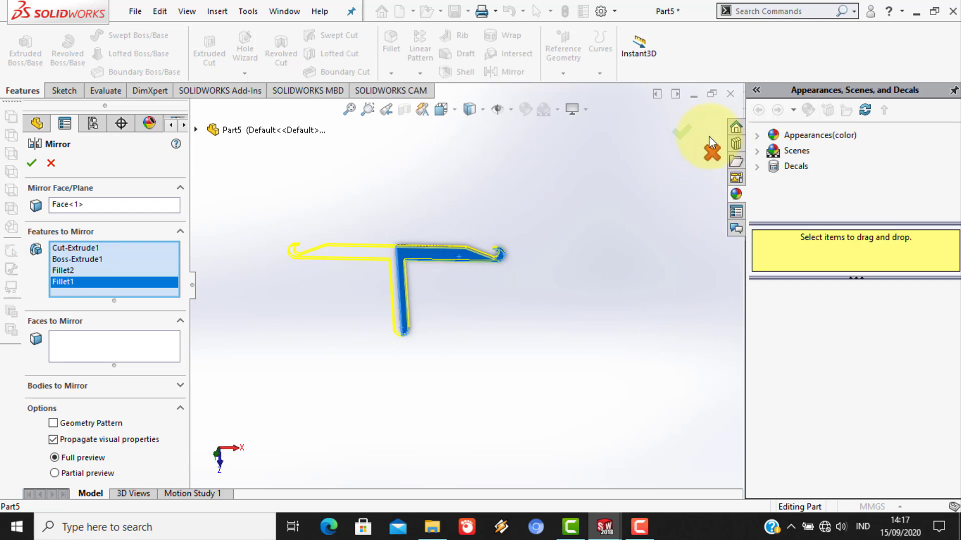
left_click(684, 132)
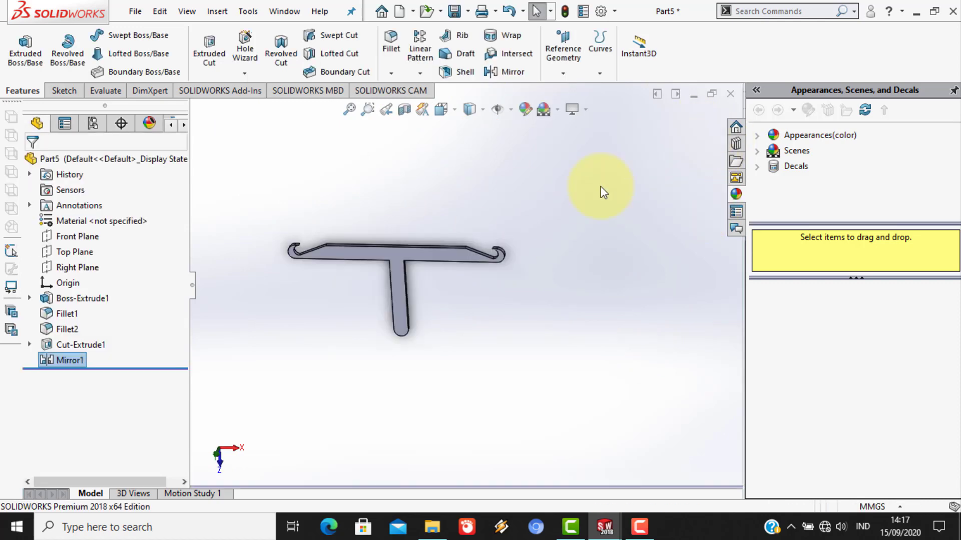
- Orient the view normal to the T-shaped broad face and open a new sketch on it
middle_click_drag(400, 269, 578, 246)
middle_click_drag(449, 279, 406, 254)
right_click(406, 253)
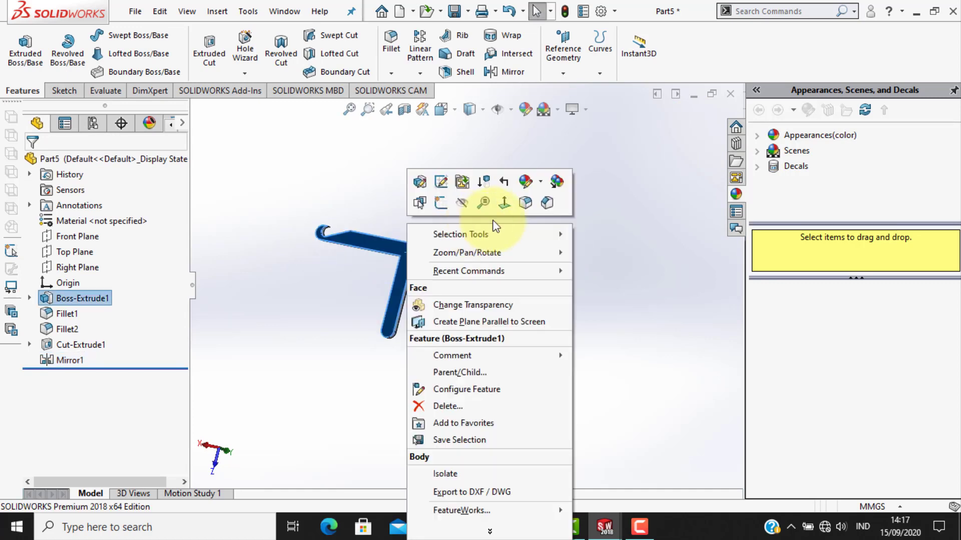
left_click(504, 211)
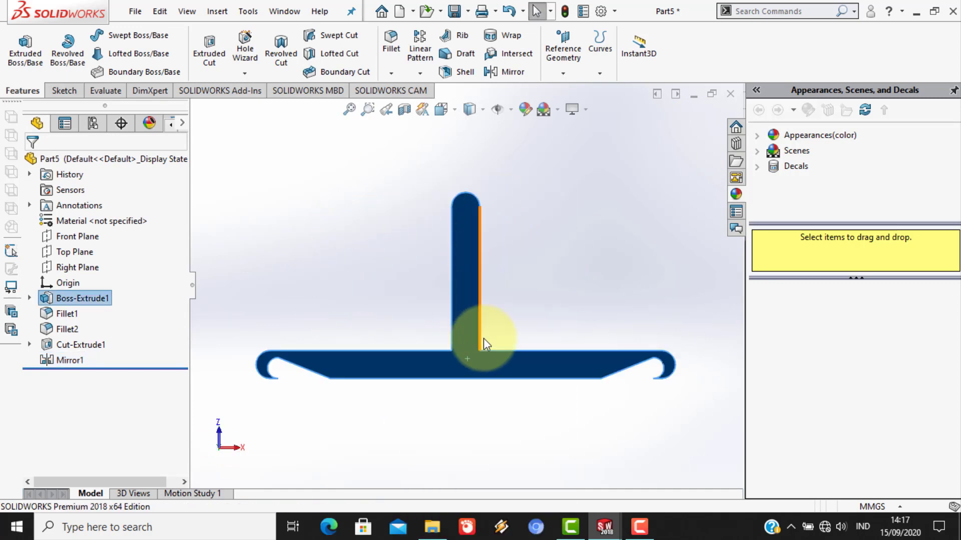
left_click(64, 90)
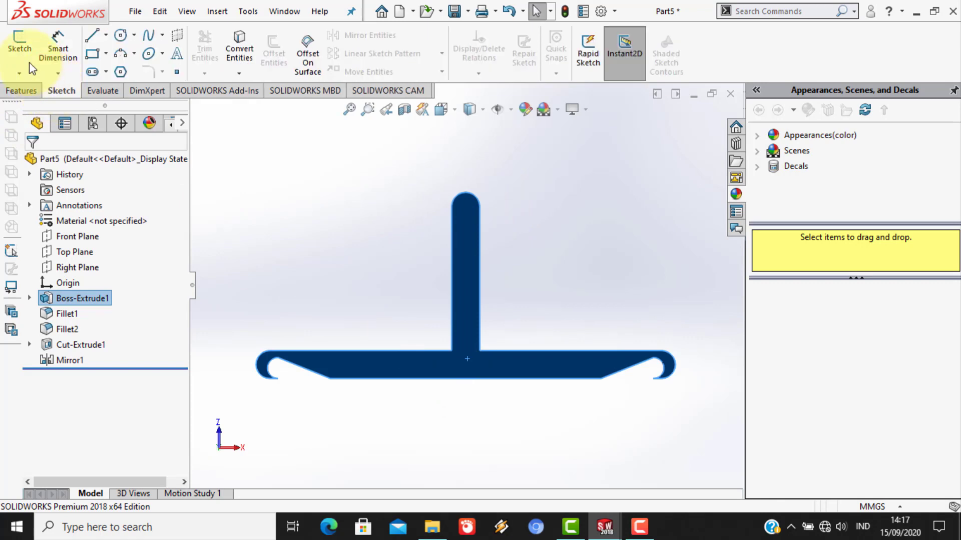
left_click(19, 49)
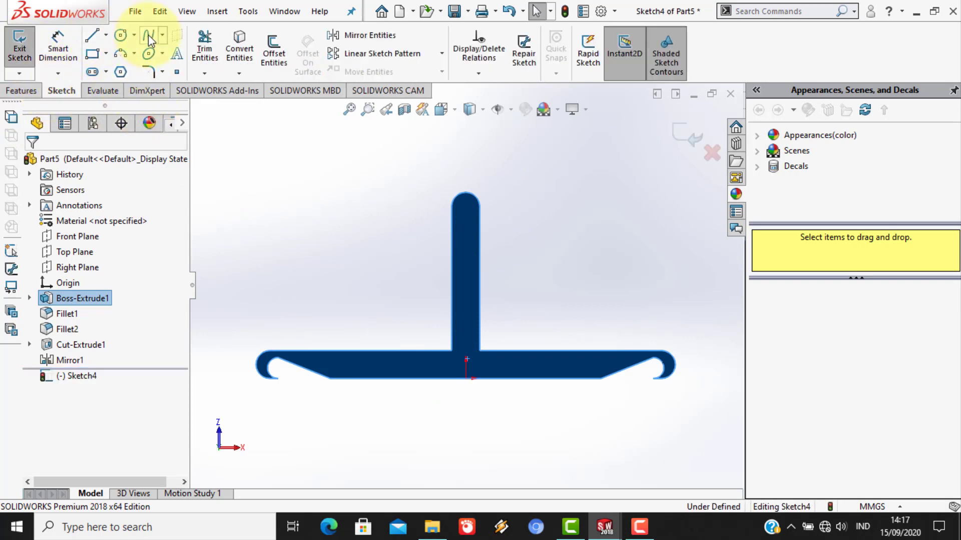
- Sketch a circle of about 9.7 mm radius centred where the leg meets the two hooked arms
left_click(121, 36)
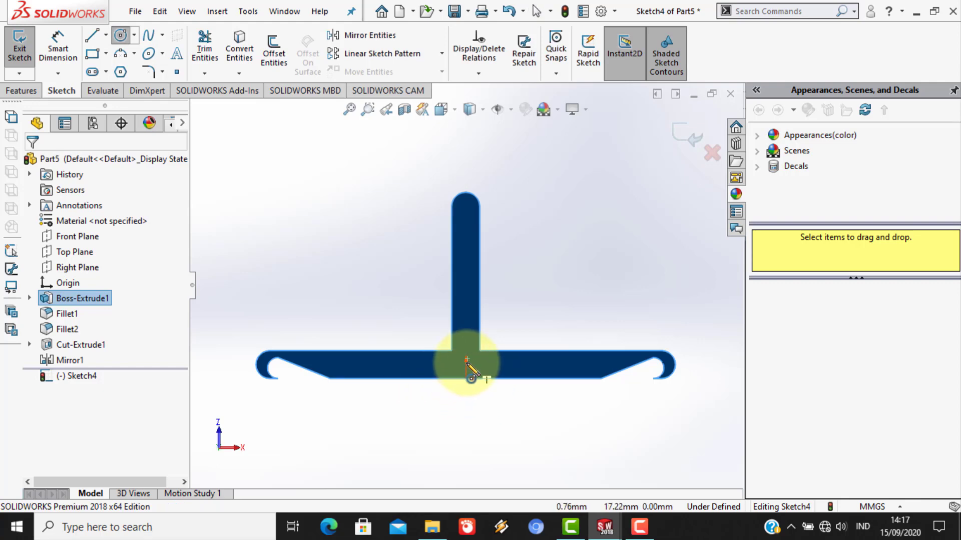
left_click(466, 361)
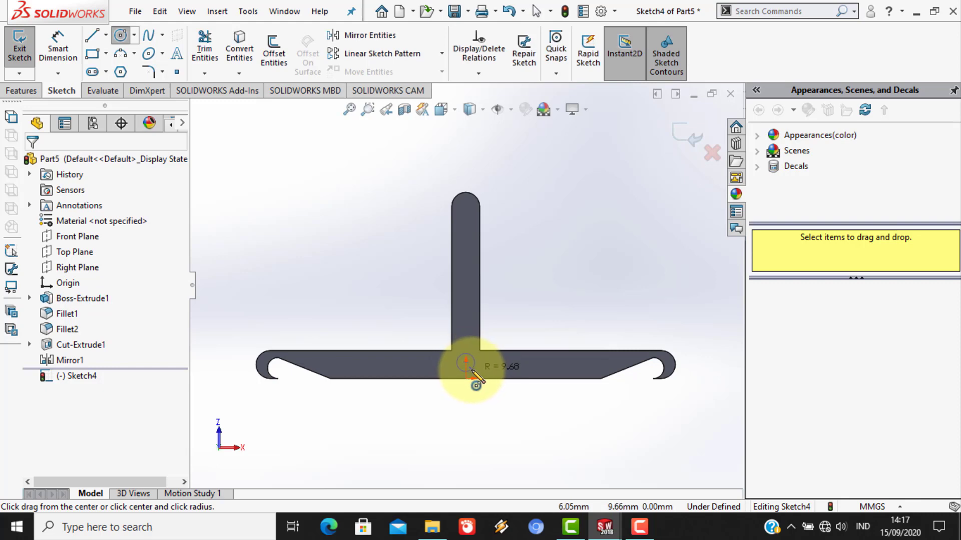
left_click(471, 372)
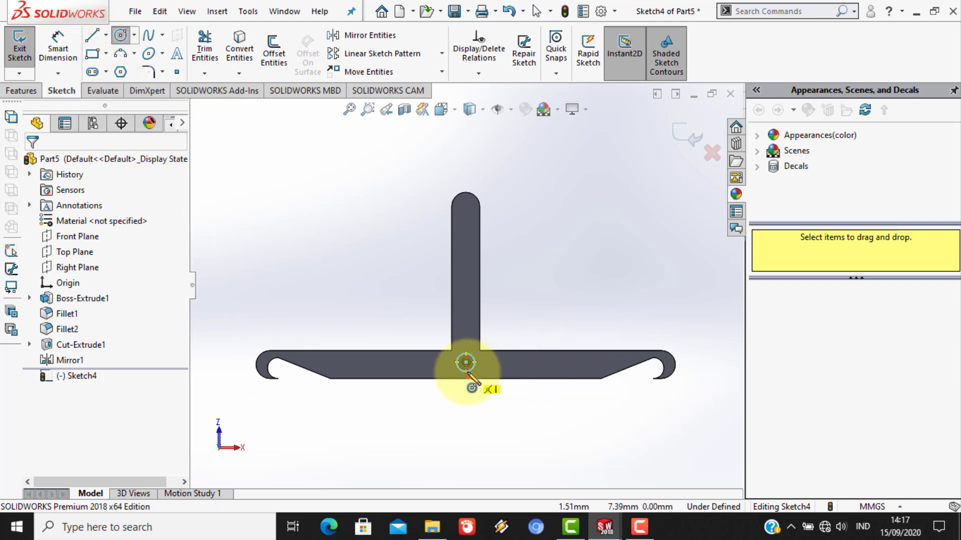
left_click_drag(466, 371, 483, 424)
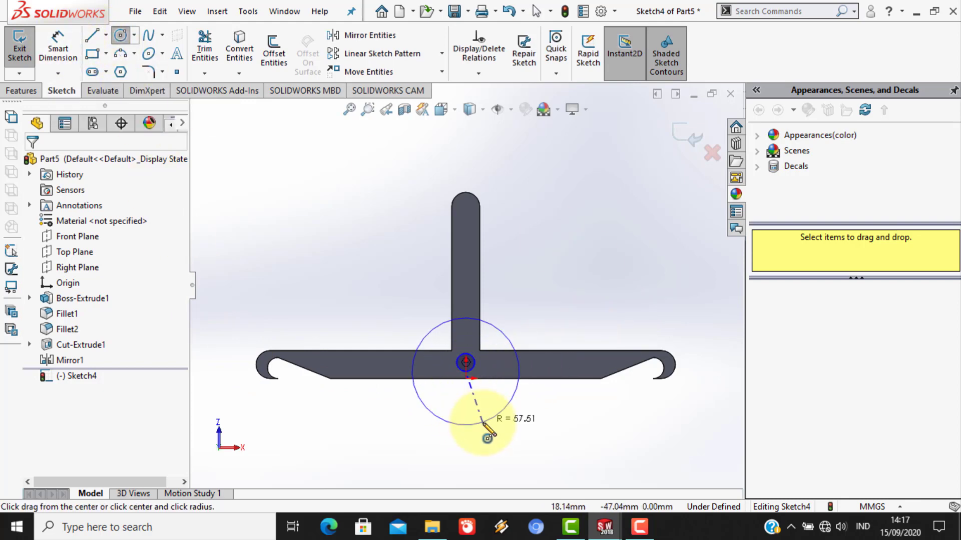
key("Escape")
- Dimension the circle's diameter to 20 mm
left_click(58, 49)
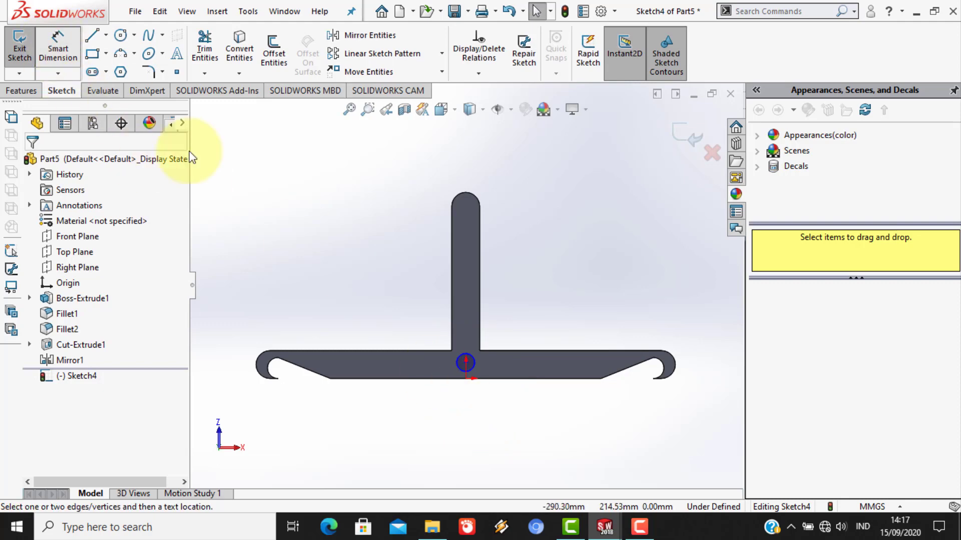
left_click(460, 372)
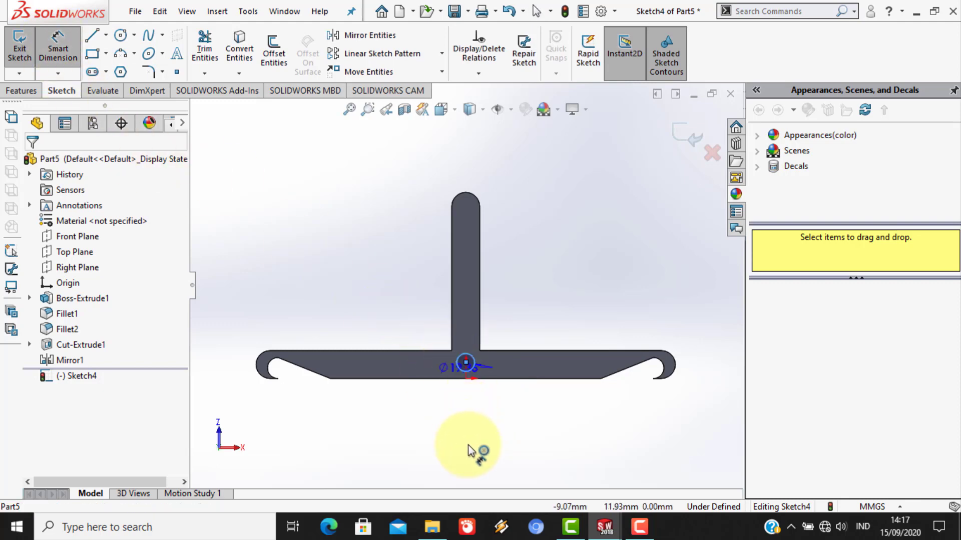
left_click(489, 455)
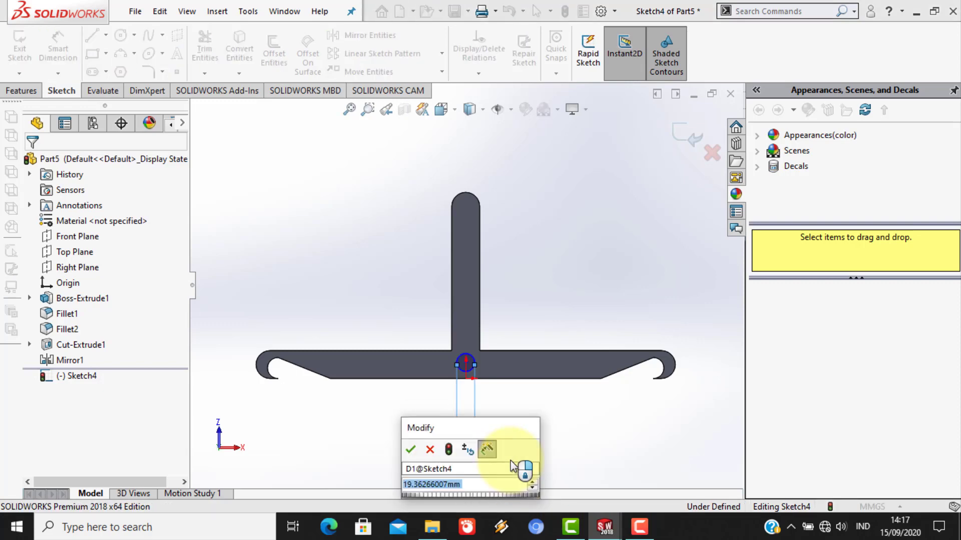
type("20")
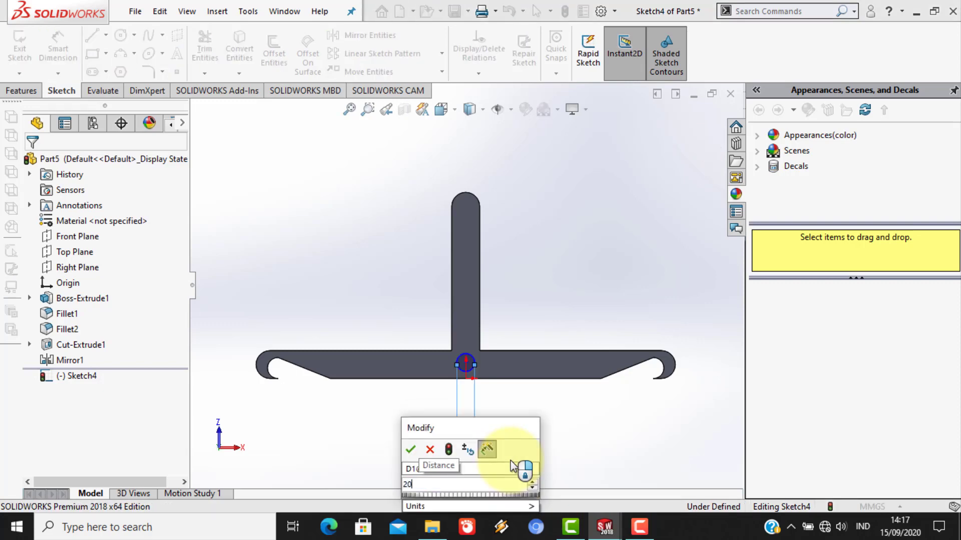
key("Return")
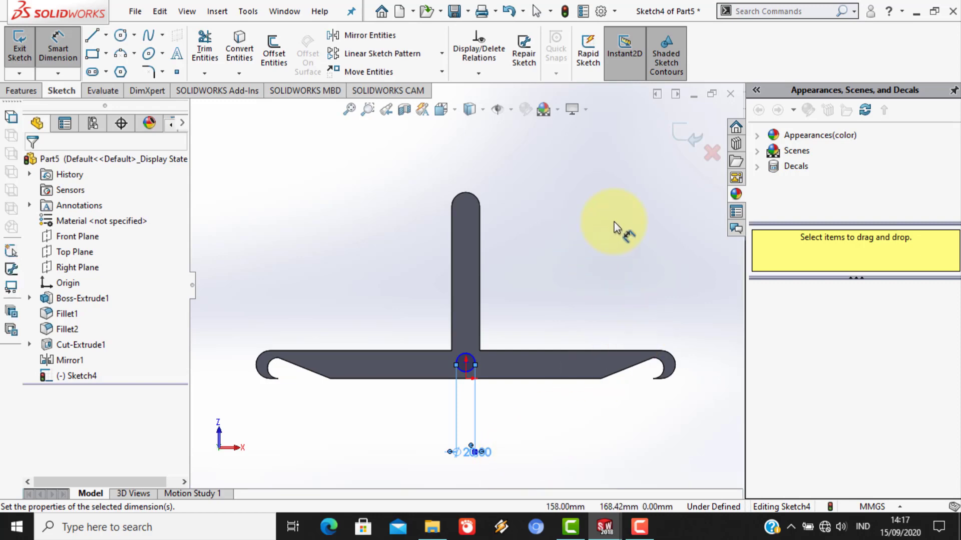
- Cut the circle through the T-shaped body with a blind Extruded Cut 92 mm deep
left_click(21, 91)
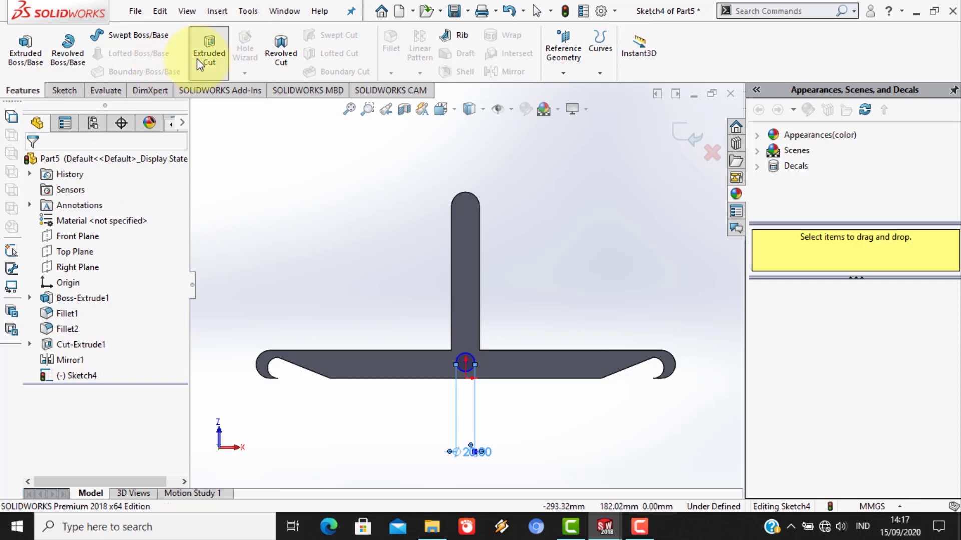
left_click(197, 59)
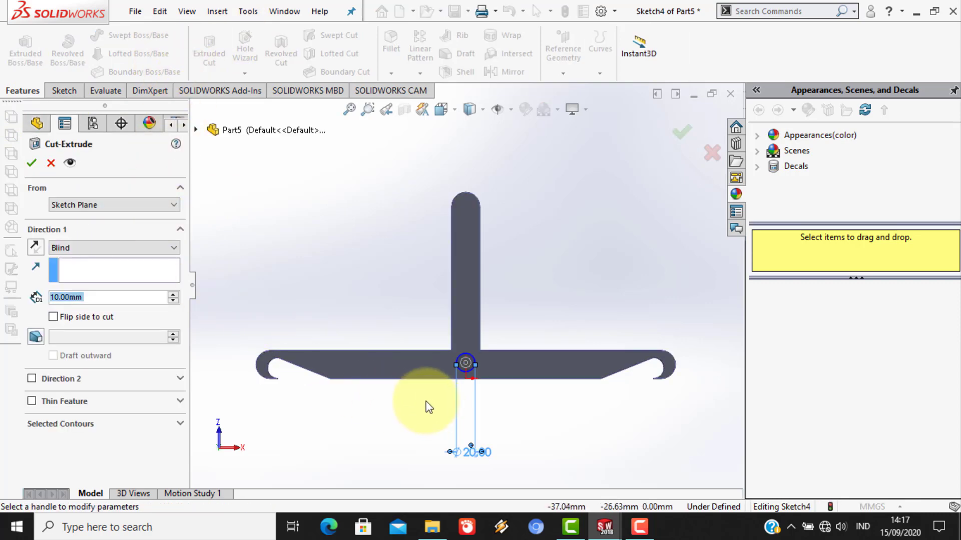
middle_click_drag(409, 420, 532, 392)
left_click_drag(474, 370, 420, 383)
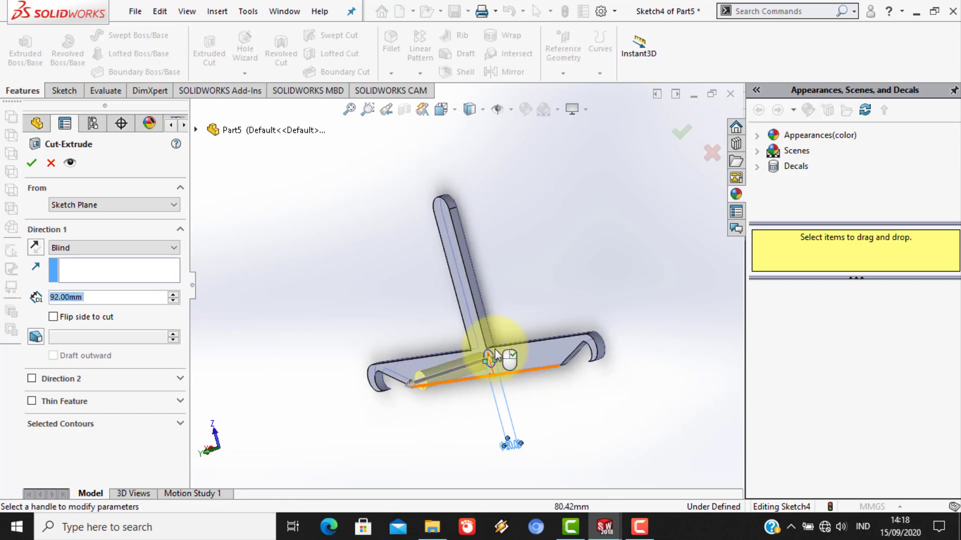
left_click(682, 133)
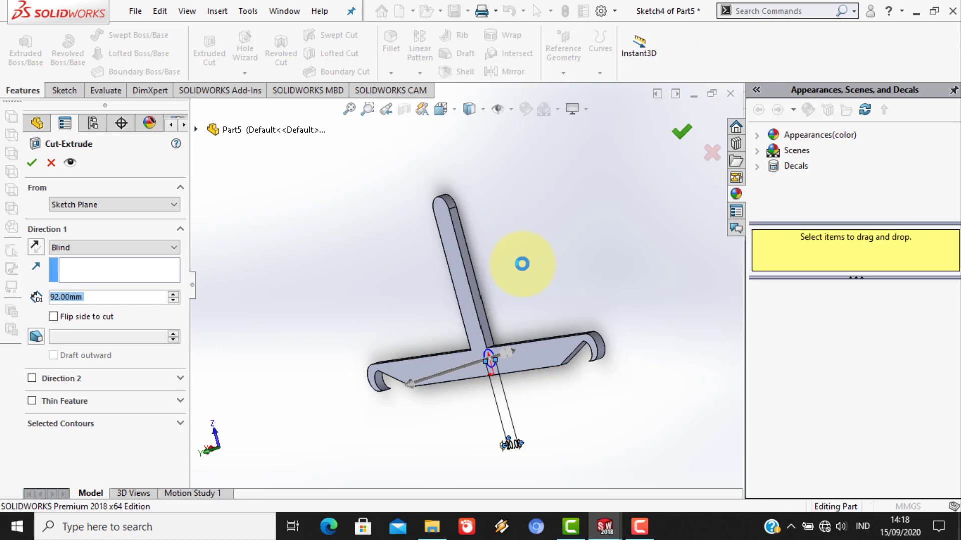
middle_click_drag(510, 331, 820, 256)
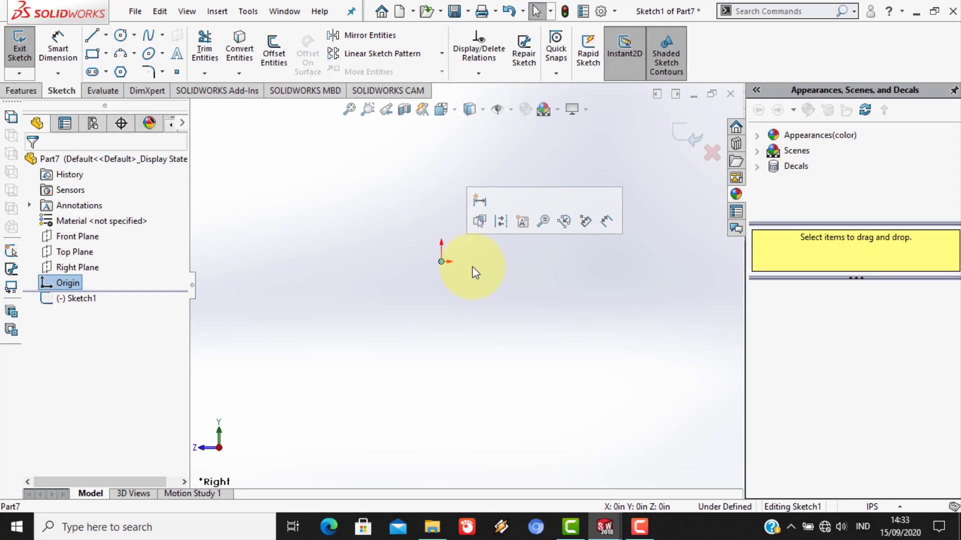
- Set the new part's unit system to MMGS (millimeter, gram, second) and exit its empty sketch
left_click(854, 508)
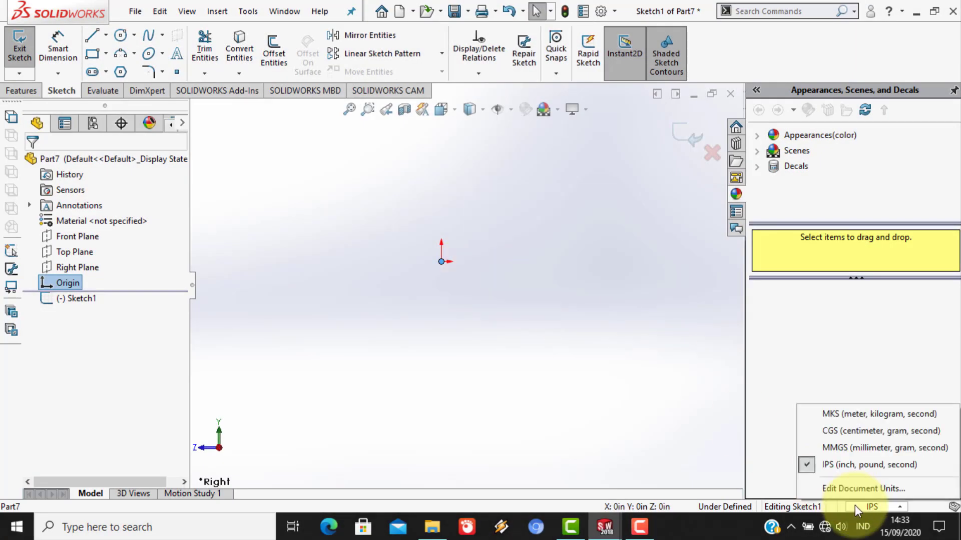
left_click(854, 449)
left_click(19, 49)
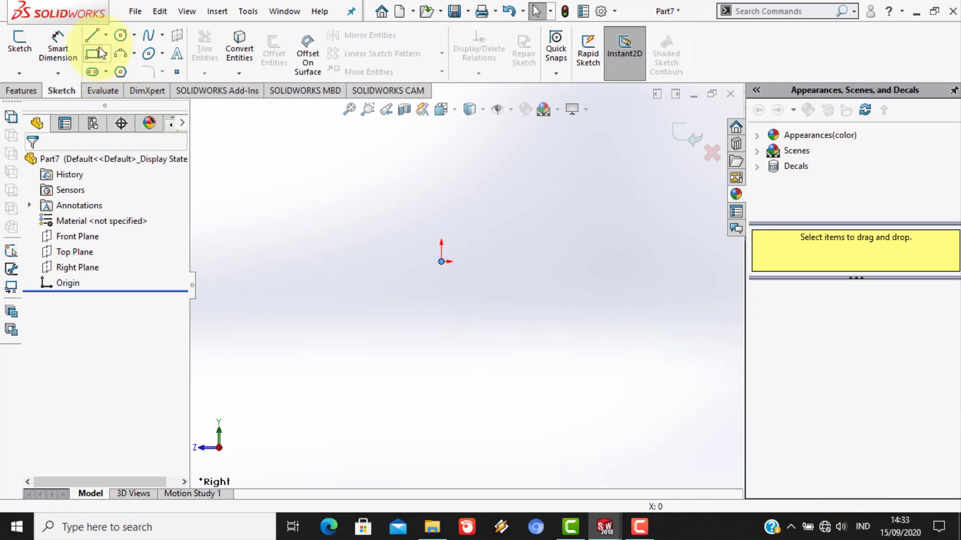
- On the Right Plane, sketch a stepped line from the origin: about 9.6 mm horizontal, 9.5 mm down, and 37 mm horizontal
left_click(77, 267)
scroll(280, 233, "down", 3)
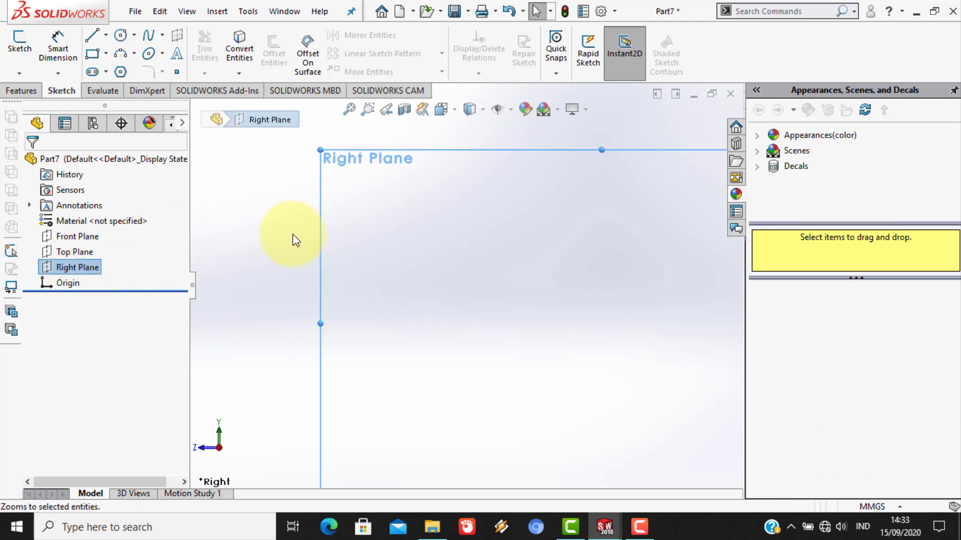
left_click(19, 42)
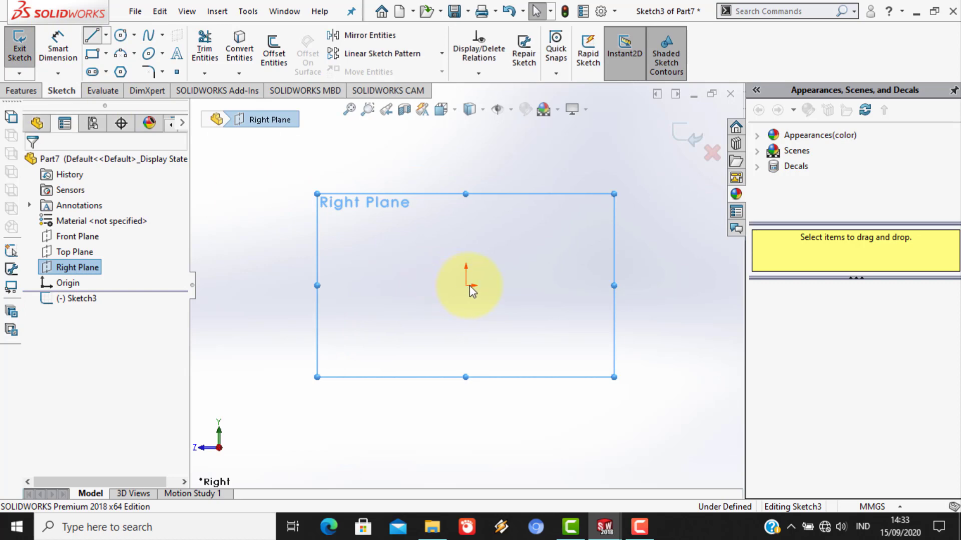
scroll(475, 283, "down", 4)
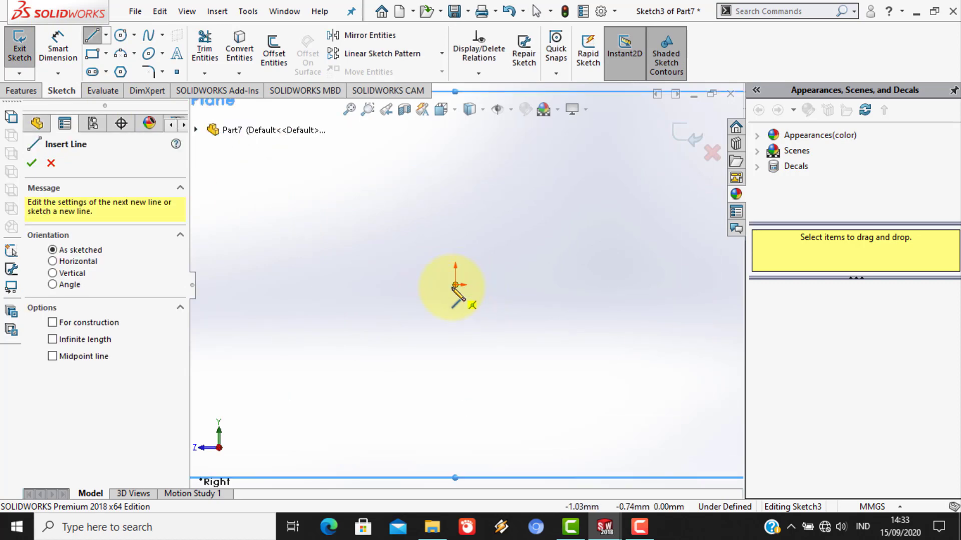
left_click(455, 285)
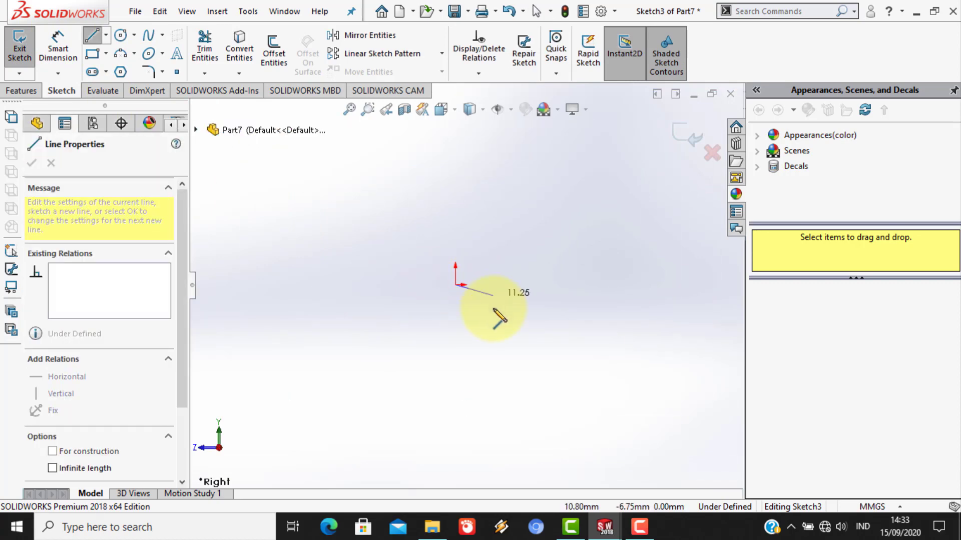
left_click(488, 285)
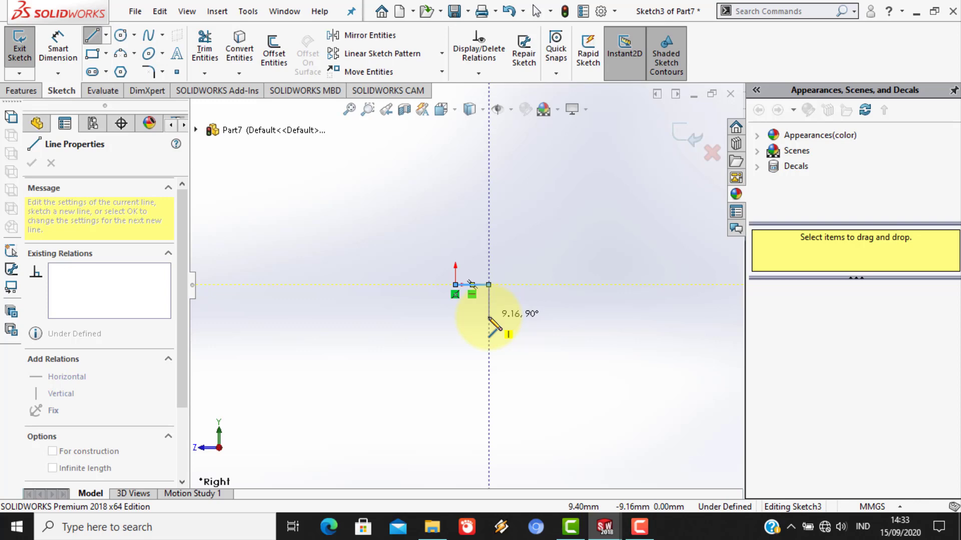
left_click(488, 317)
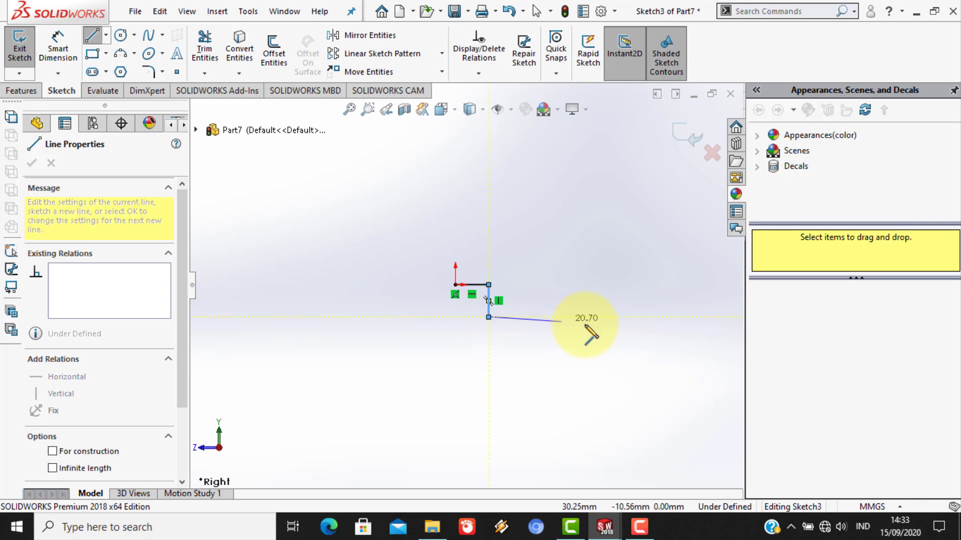
left_click(614, 317)
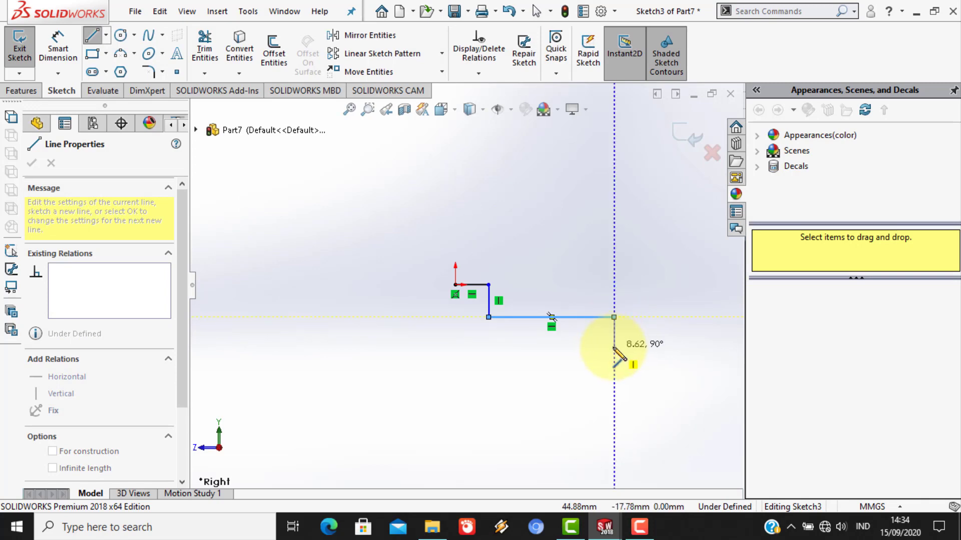
key("Escape")
- Dimension the short horizontal line starting at the origin to 10 mm
left_click(58, 50)
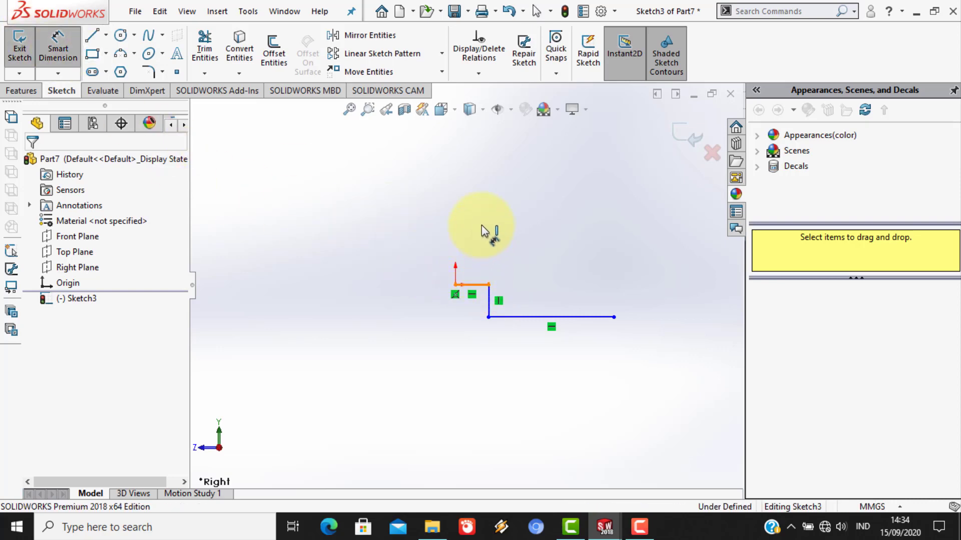
left_click(472, 285)
left_click(483, 226)
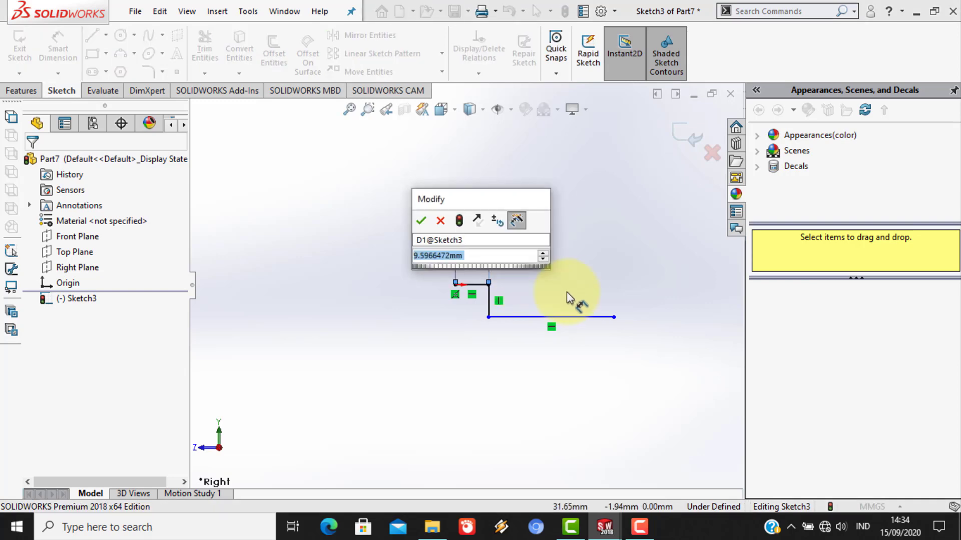
type("10")
key("Return")
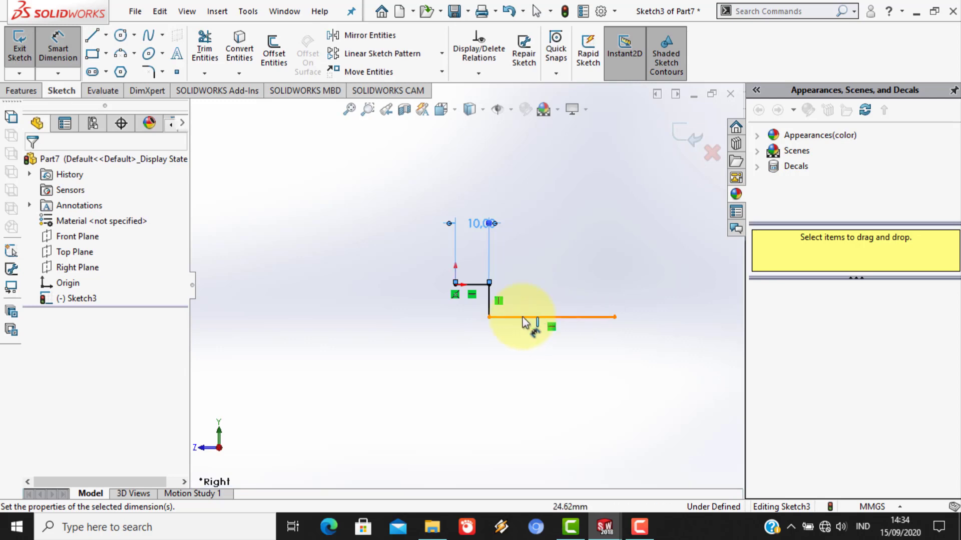
- Dimension the vertical line of the stepped profile to 10 mm
left_click(490, 307)
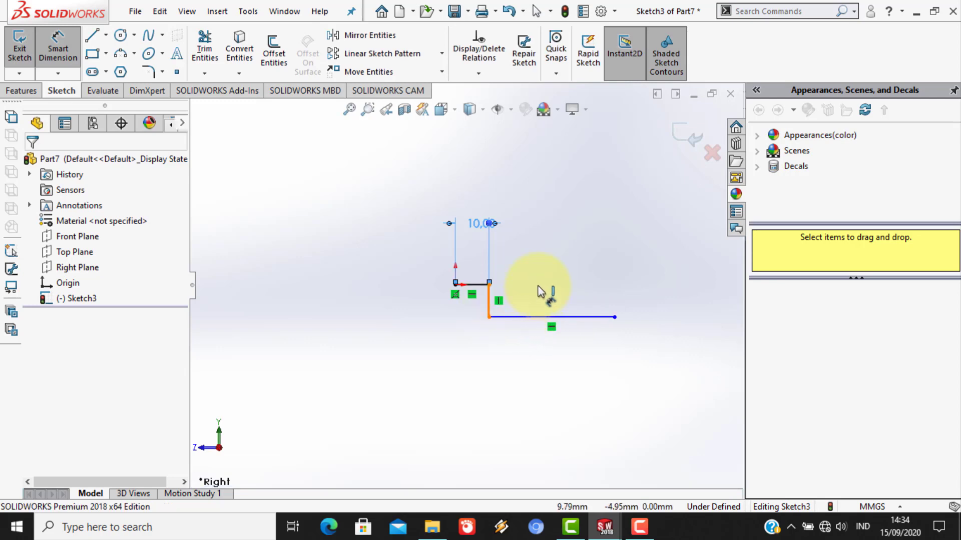
left_click(660, 269)
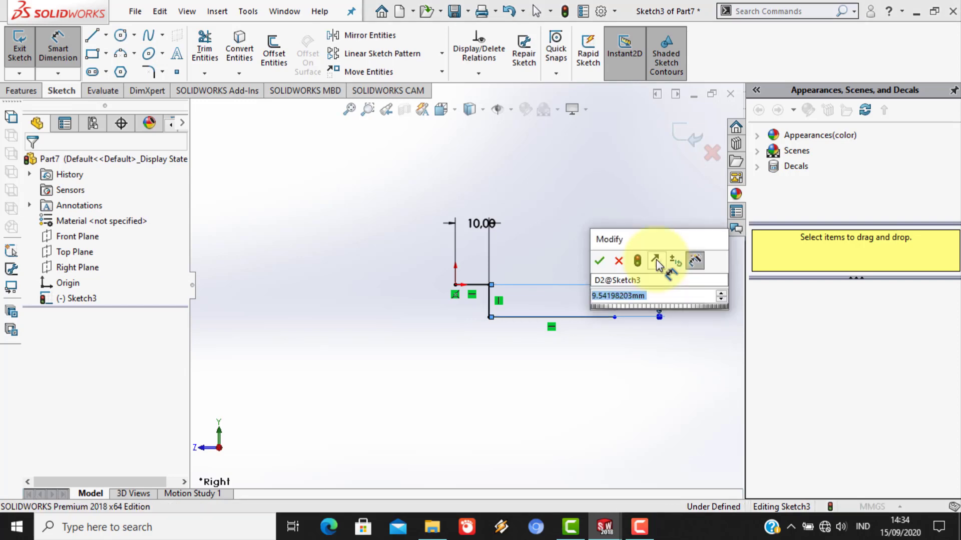
type("10")
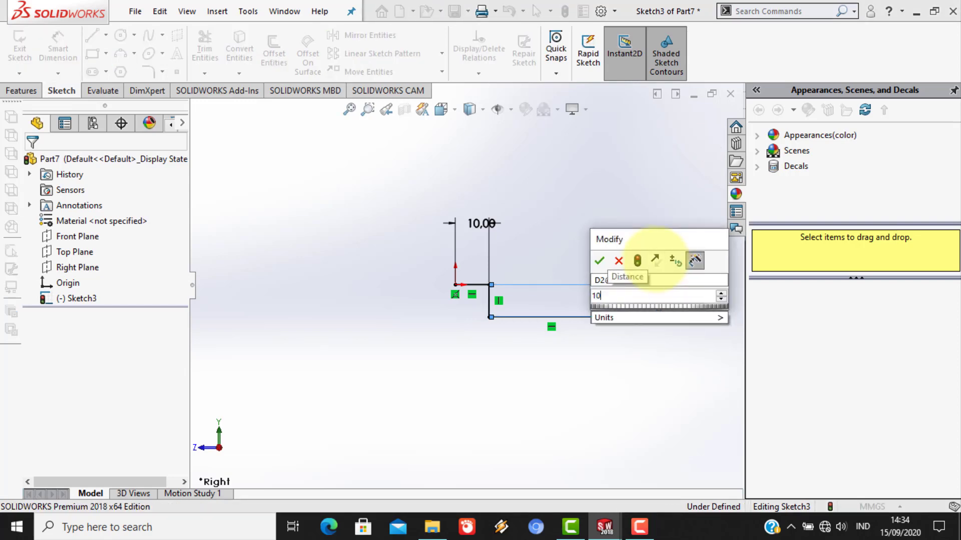
key("Return")
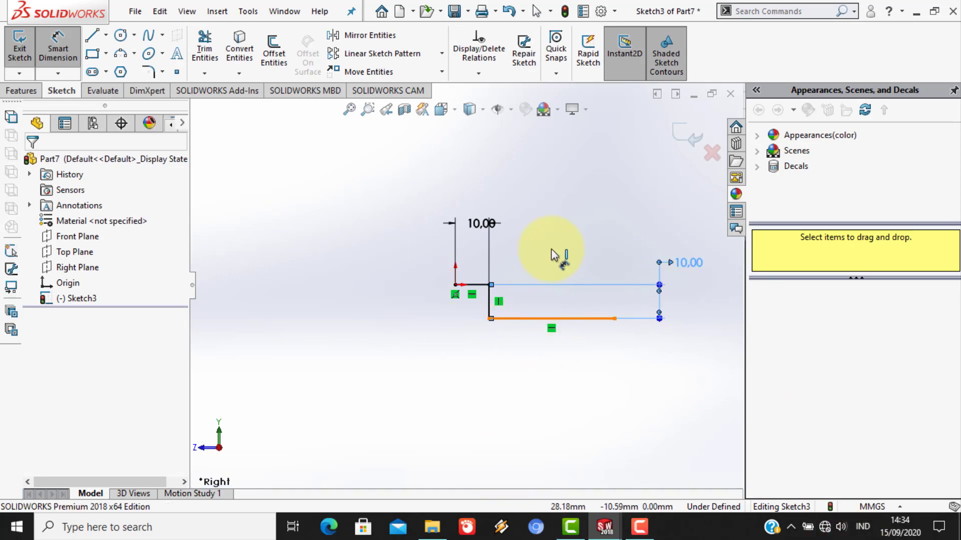
- Dimension the long lower horizontal line to 50 mm
left_click(548, 202)
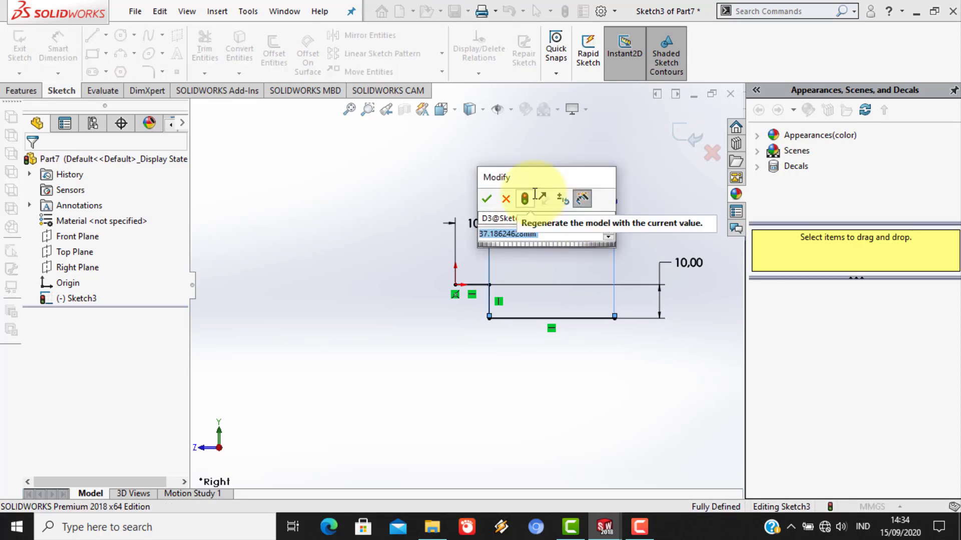
type("50")
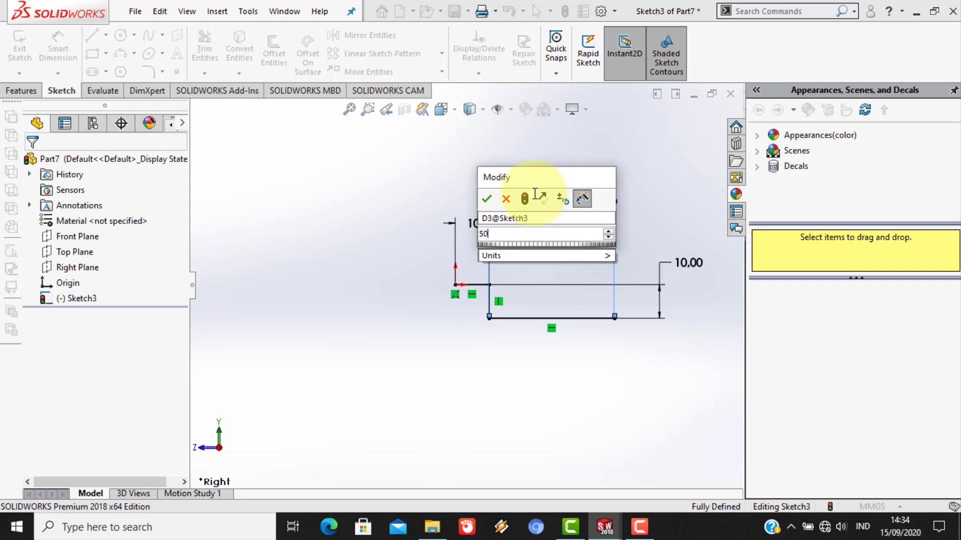
key("Return")
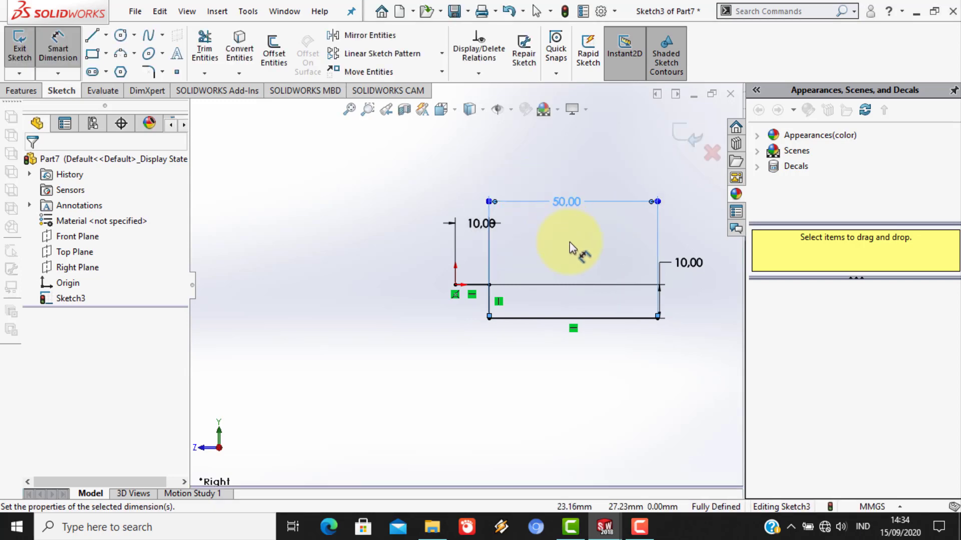
- Continue the profile from the 50 mm line's free end with a line about 10 mm down and a horizontal line back, aligned with the first step
scroll(593, 306, "down", 2)
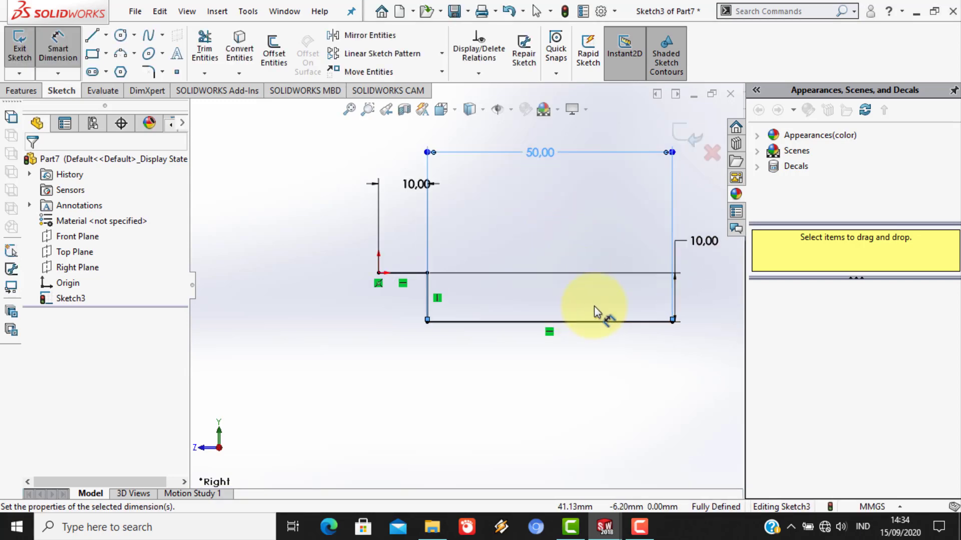
scroll(594, 305, "up", 2)
scroll(594, 307, "up", 2)
scroll(594, 312, "down", 2)
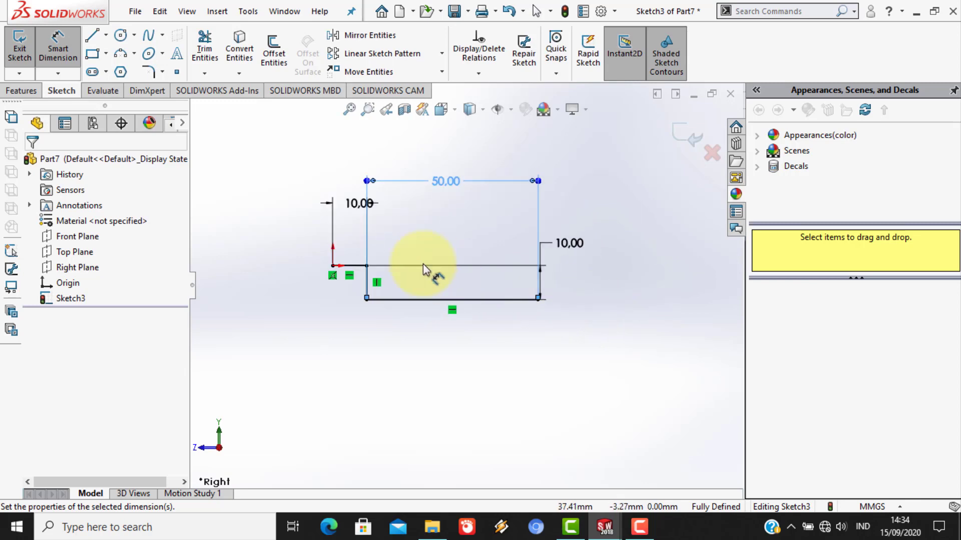
left_click(93, 38)
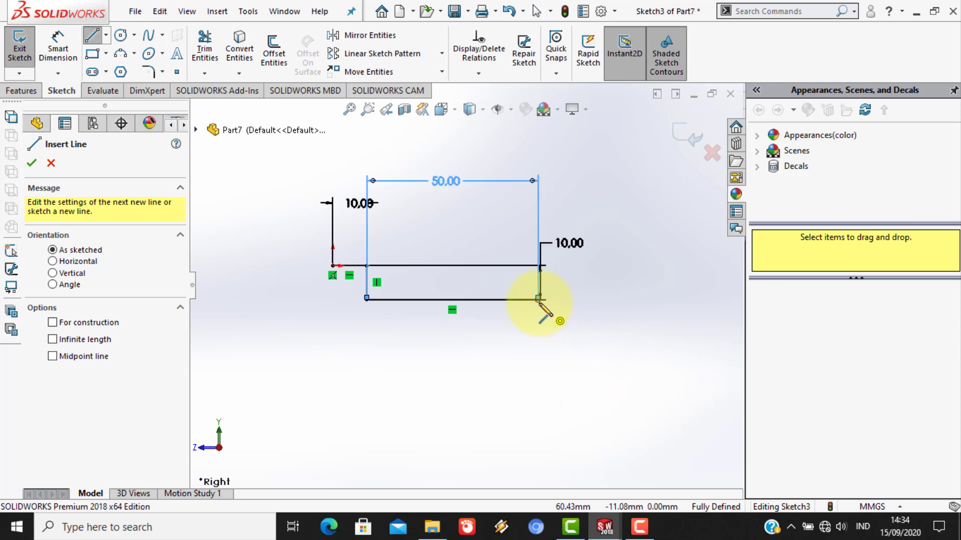
left_click(538, 299)
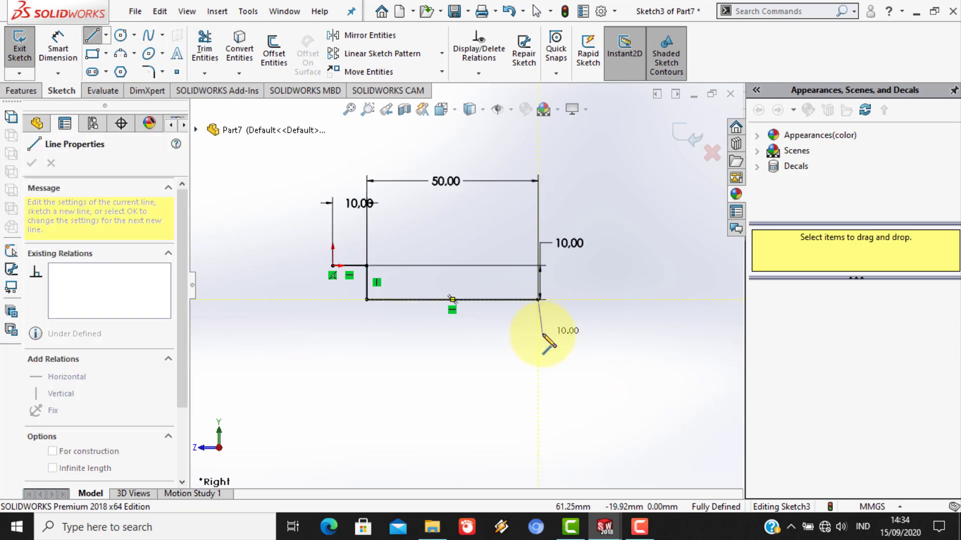
left_click(538, 334)
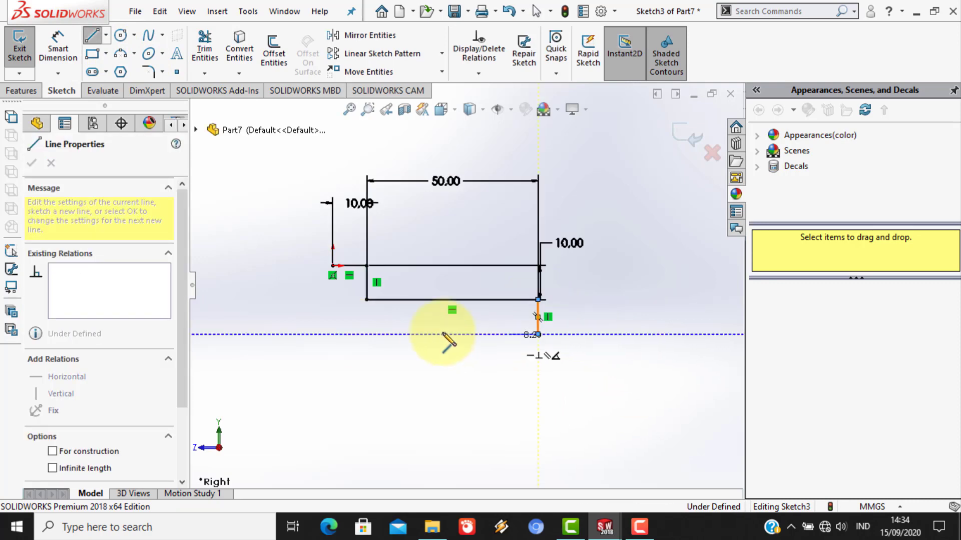
left_click(367, 334)
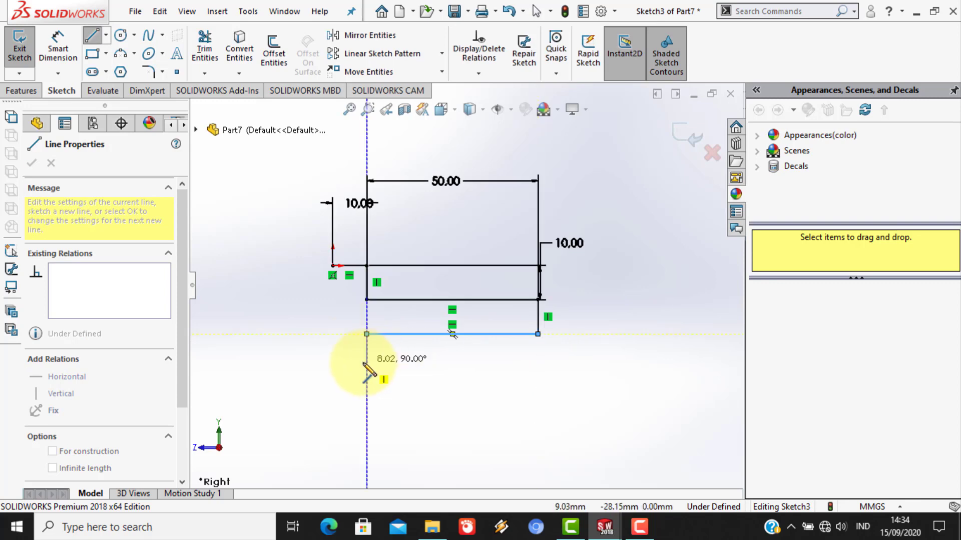
- Add a drop of about 9 mm and a slot about 40 mm long and 10 mm high, returning to the aligned inner edge
left_click(366, 366)
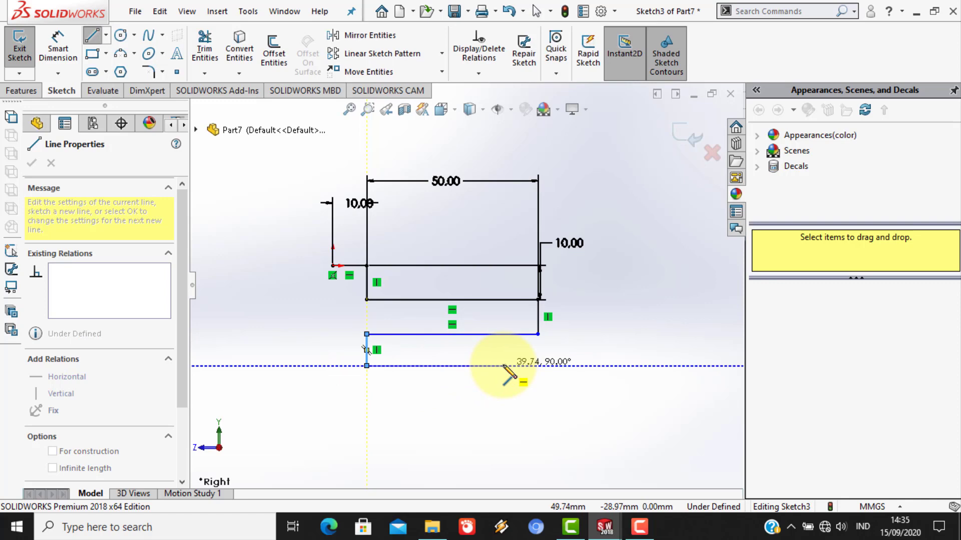
left_click(505, 366)
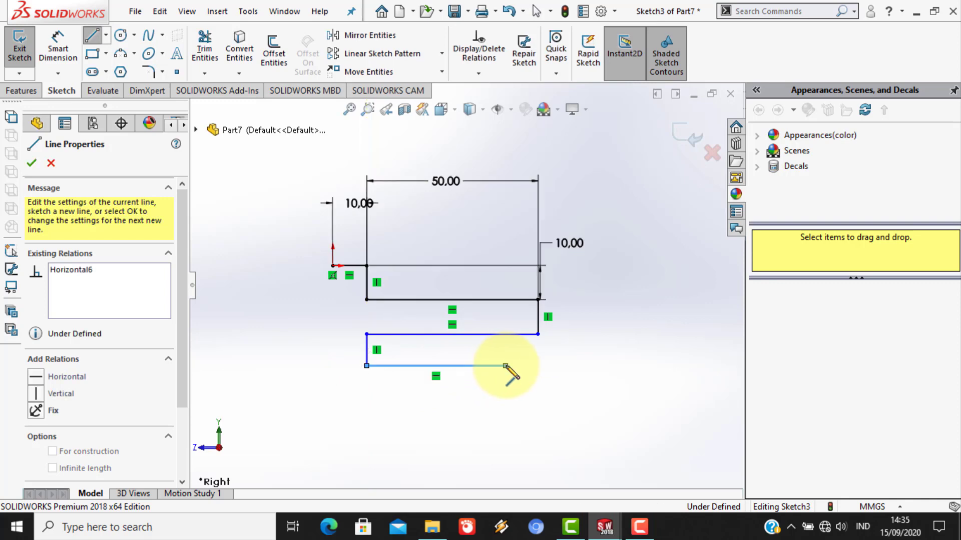
left_click(505, 398)
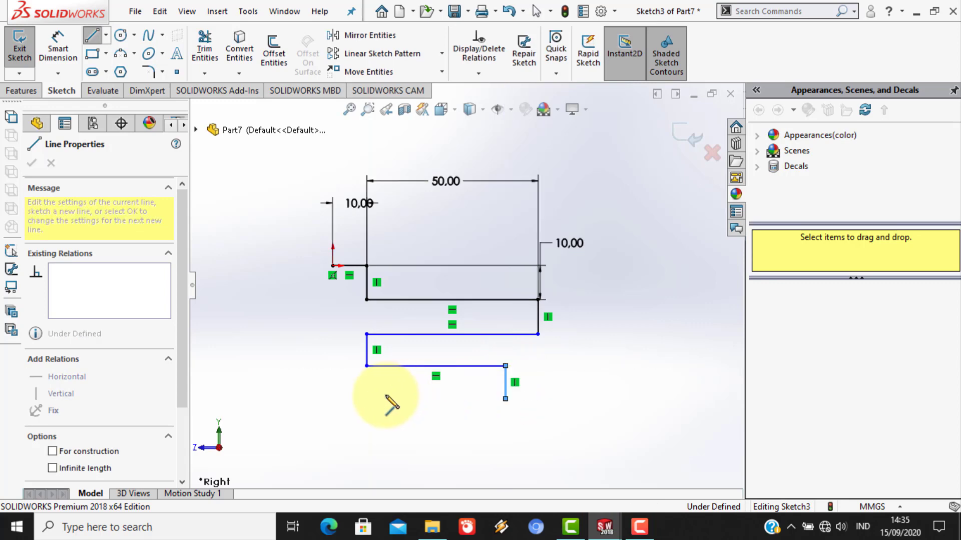
left_click(367, 399)
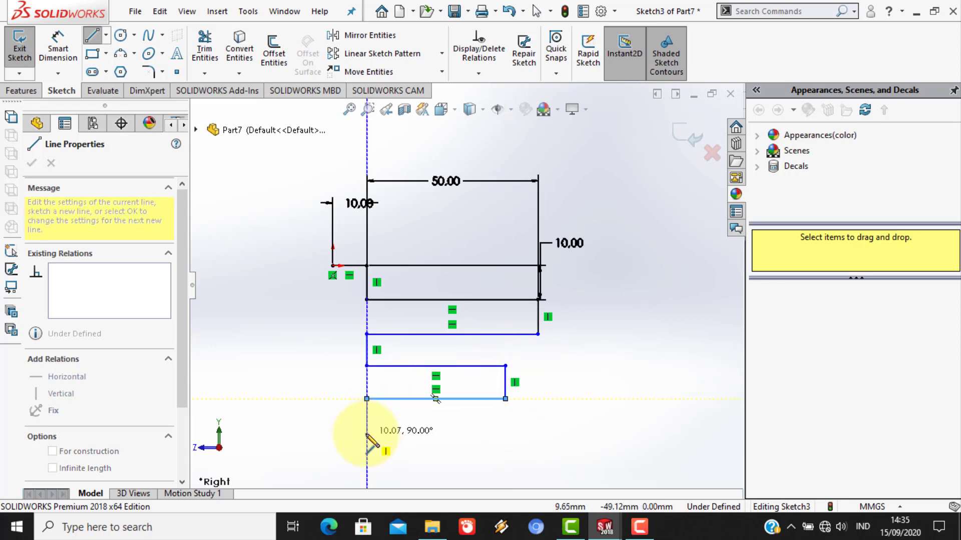
- Extend the profile with a line about 10 mm down, about 50 mm out, about 9 mm down, and back to the inner edge
left_click(367, 433)
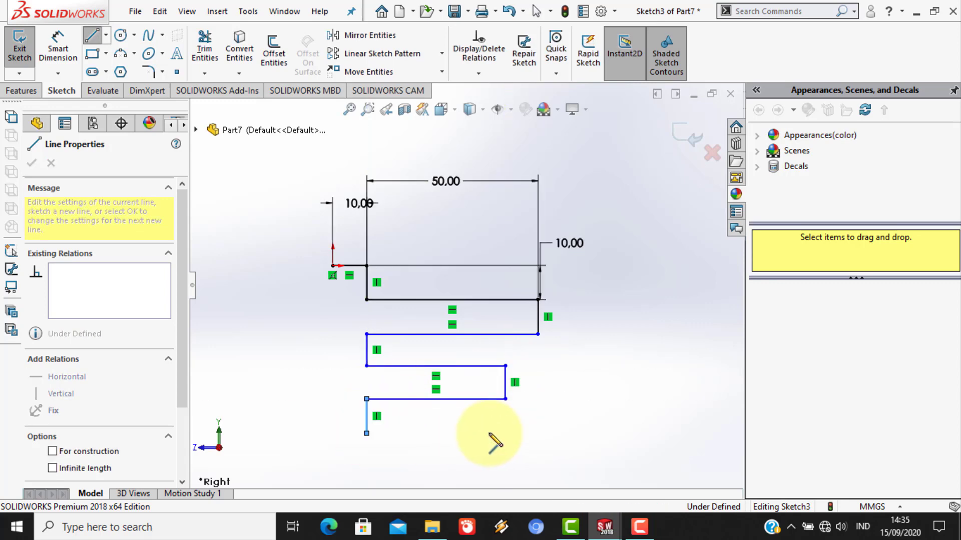
left_click(537, 433)
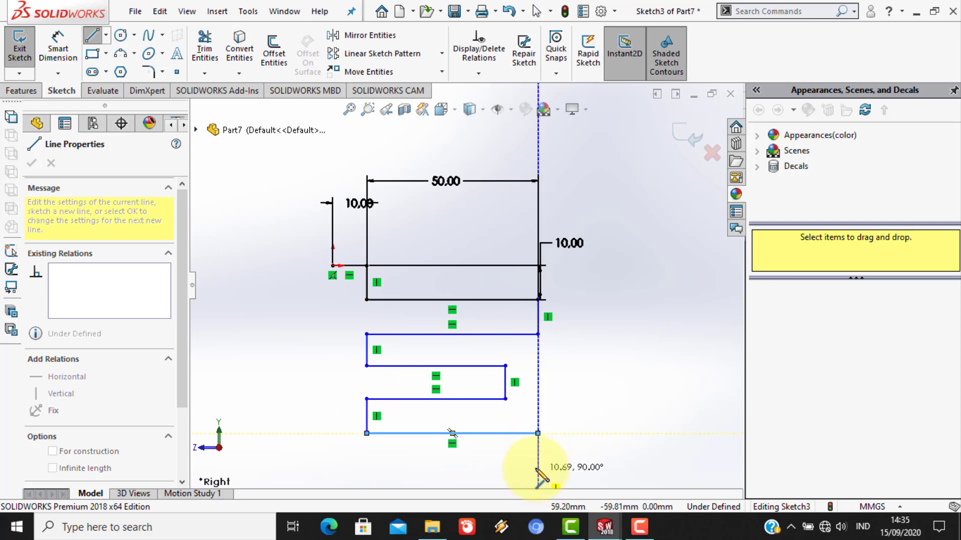
left_click(538, 465)
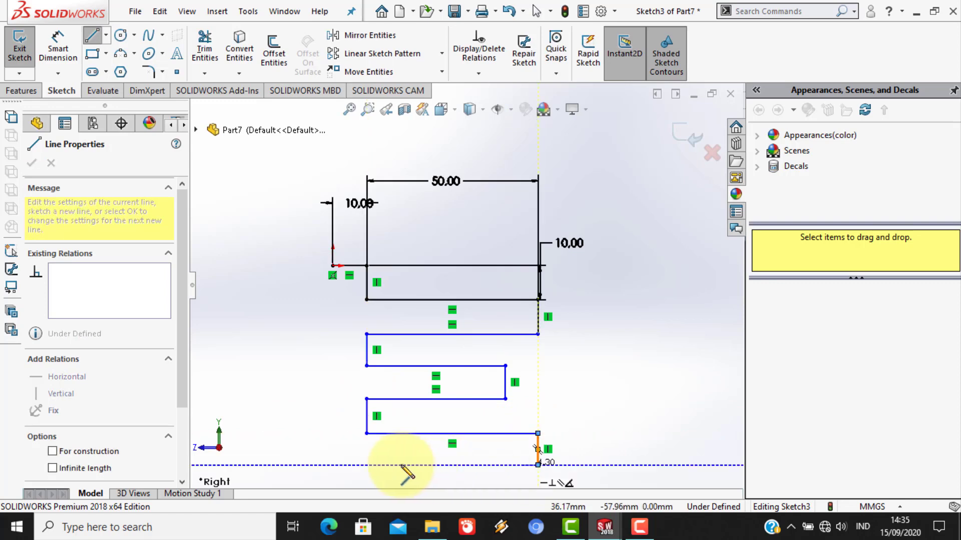
left_click(368, 465)
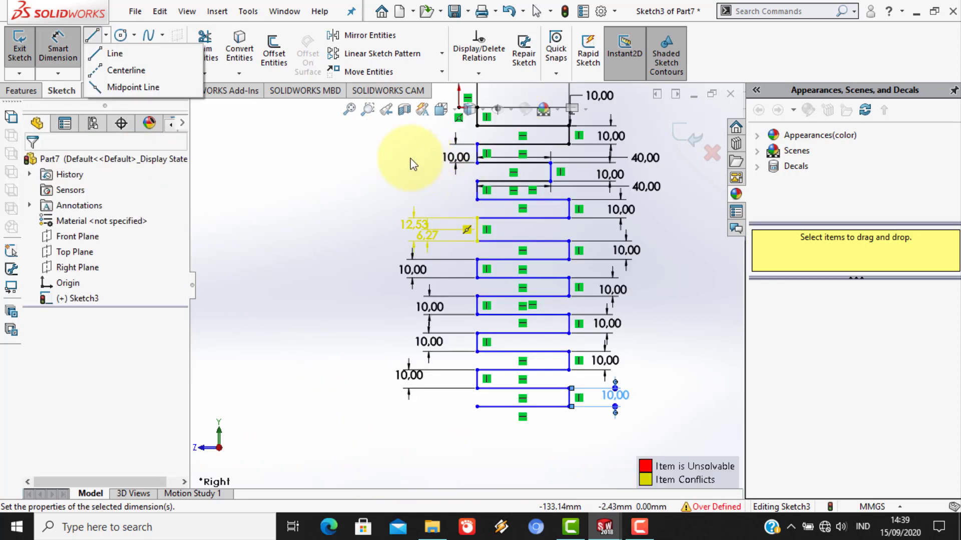
- Close the profile with a vertical line about 163 mm down from the origin and a 10 mm horizontal line to its open lower end
left_click(58, 73)
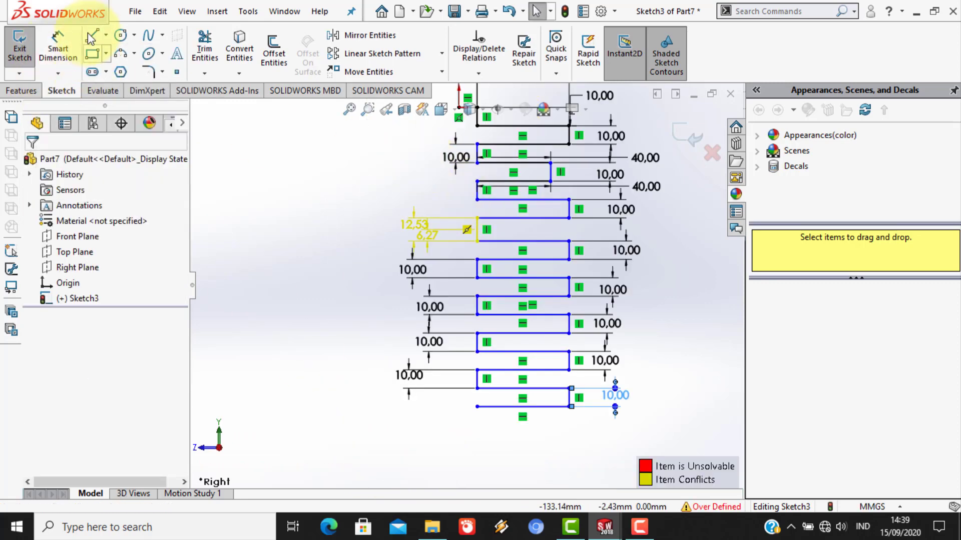
key("l")
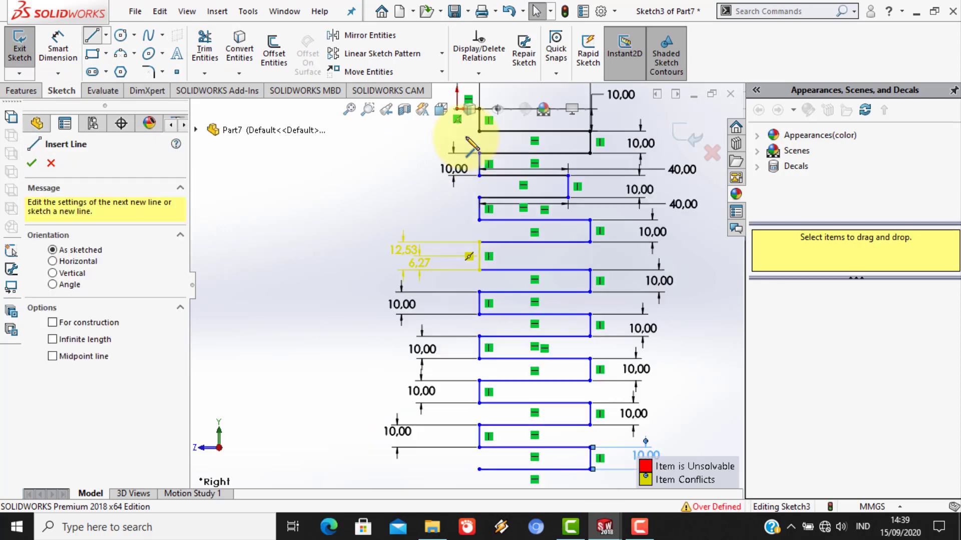
scroll(467, 148, "down", 3)
scroll(468, 148, "up", 3)
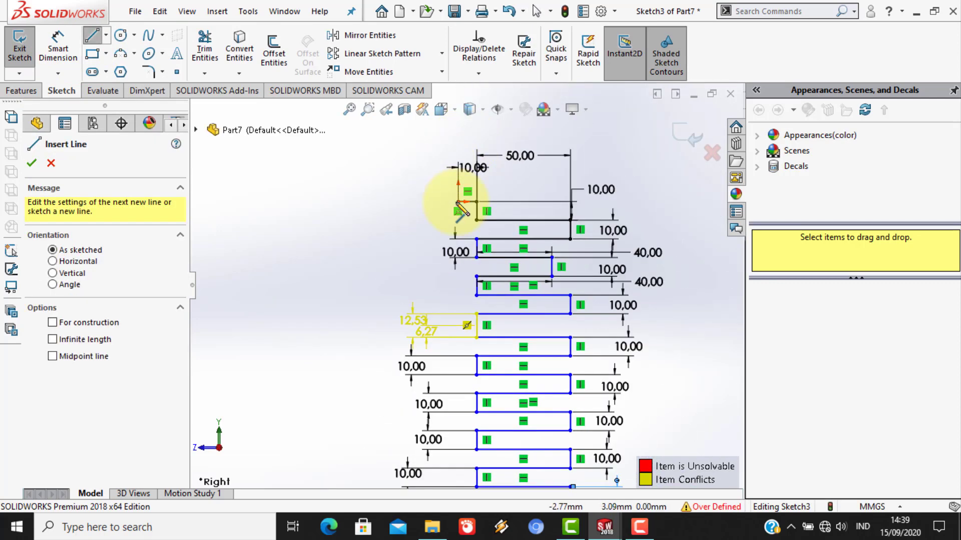
scroll(478, 232, "down", 4)
scroll(476, 234, "down", 1)
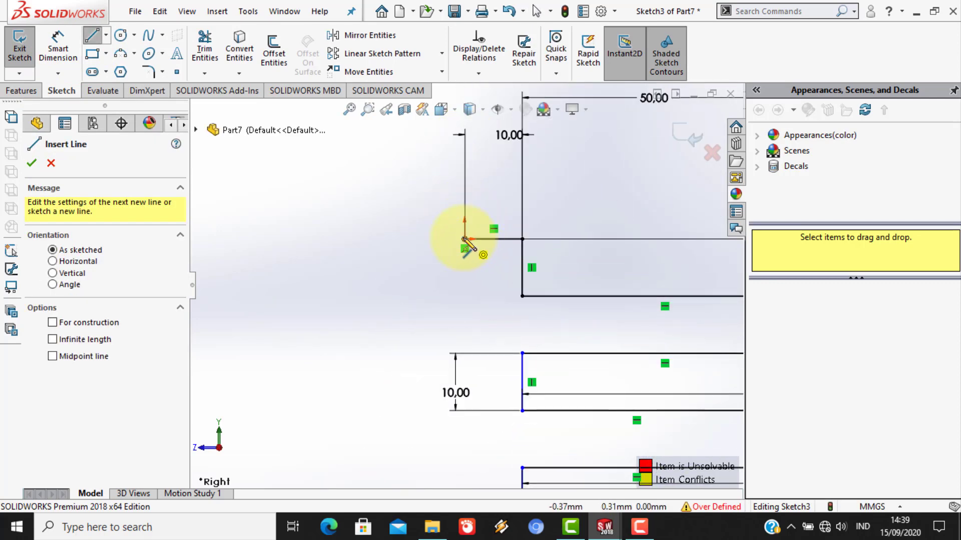
left_click(464, 240)
scroll(467, 284, "down", 2)
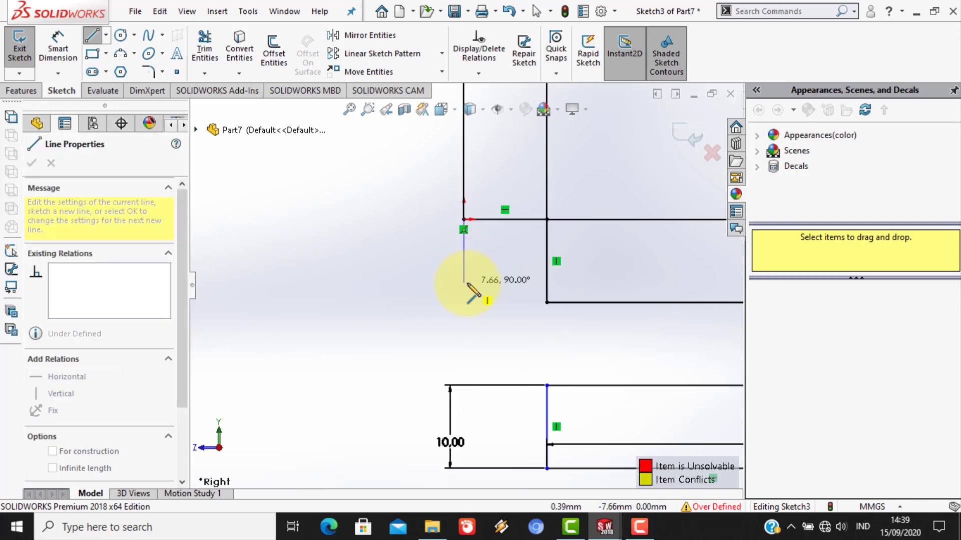
scroll(466, 284, "up", 8)
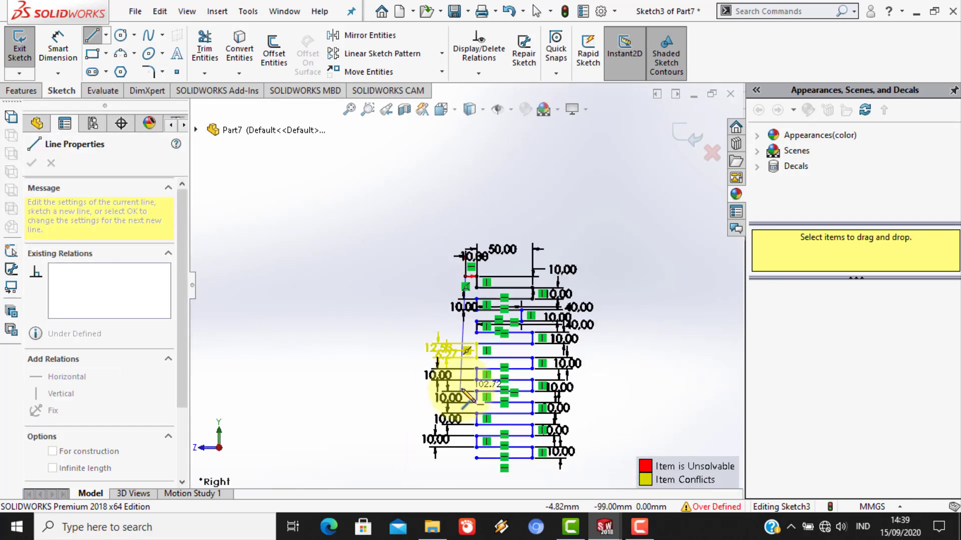
scroll(468, 408, "down", 1)
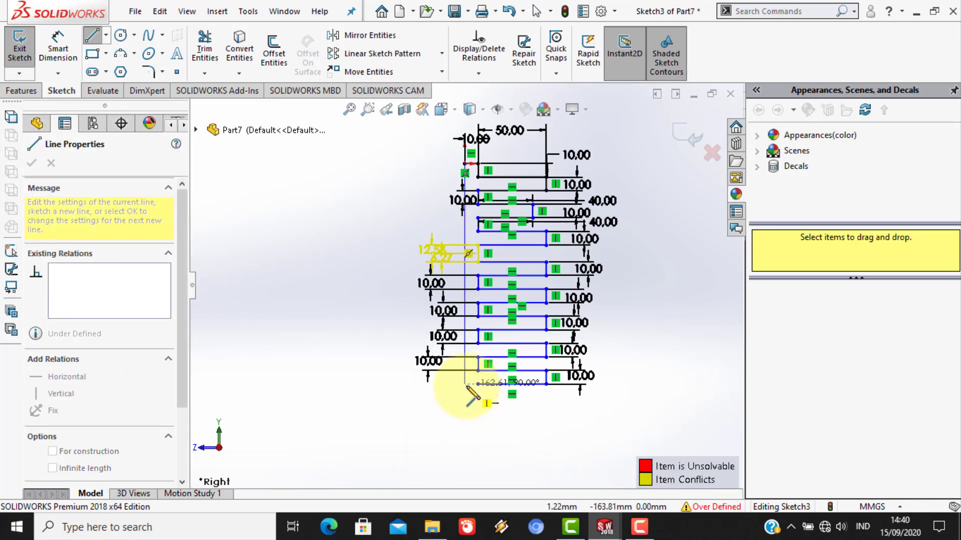
left_click(465, 384)
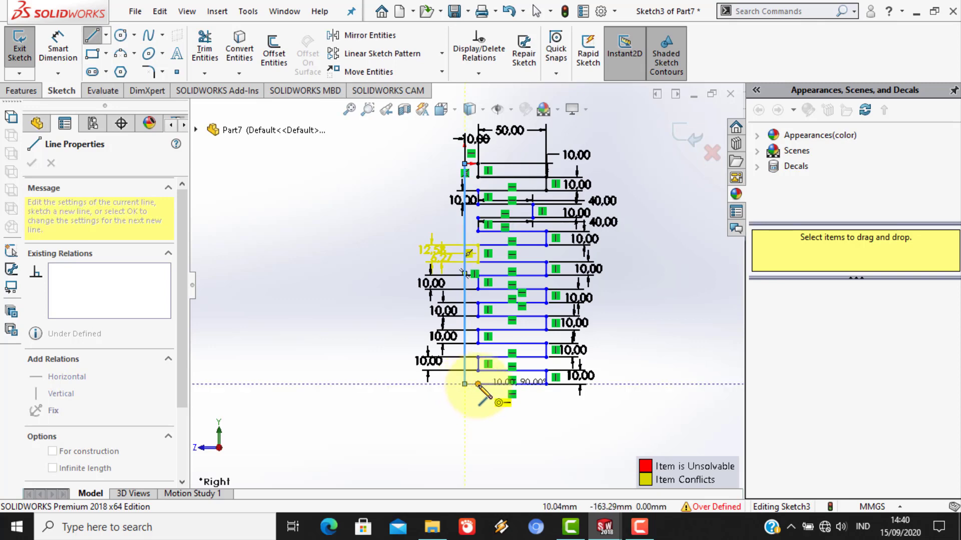
left_click(478, 383)
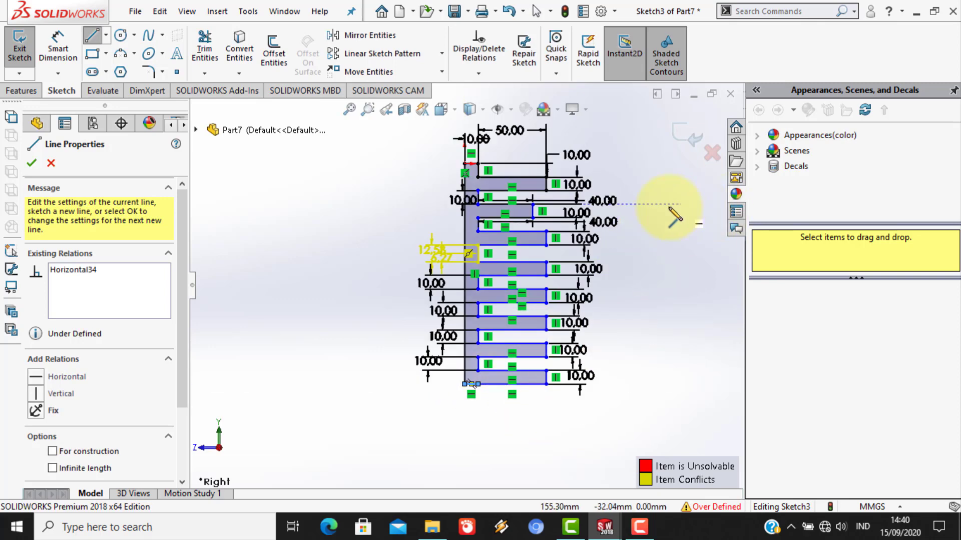
- Revolve the closed profile 360 degrees about its long vertical line through the origin
left_click(24, 92)
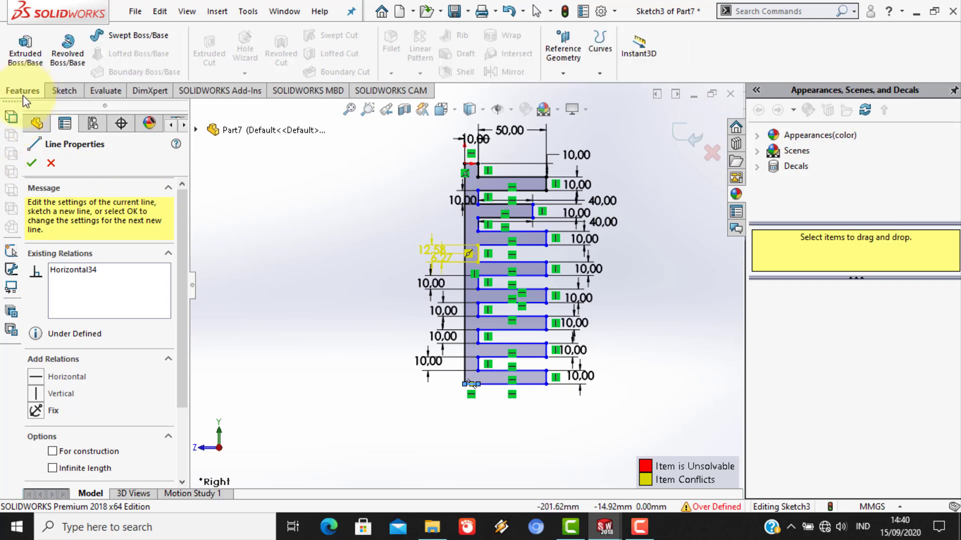
left_click(70, 60)
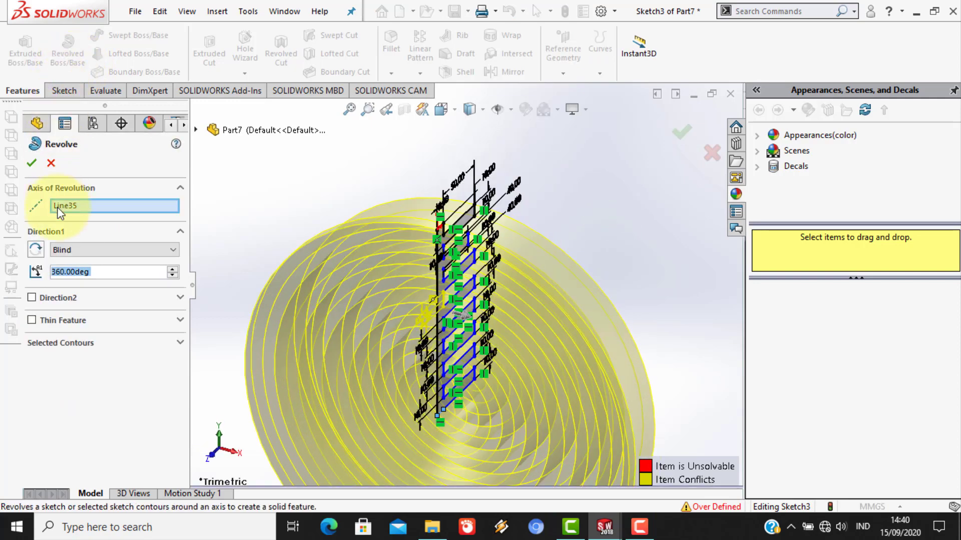
scroll(486, 293, "down", 5)
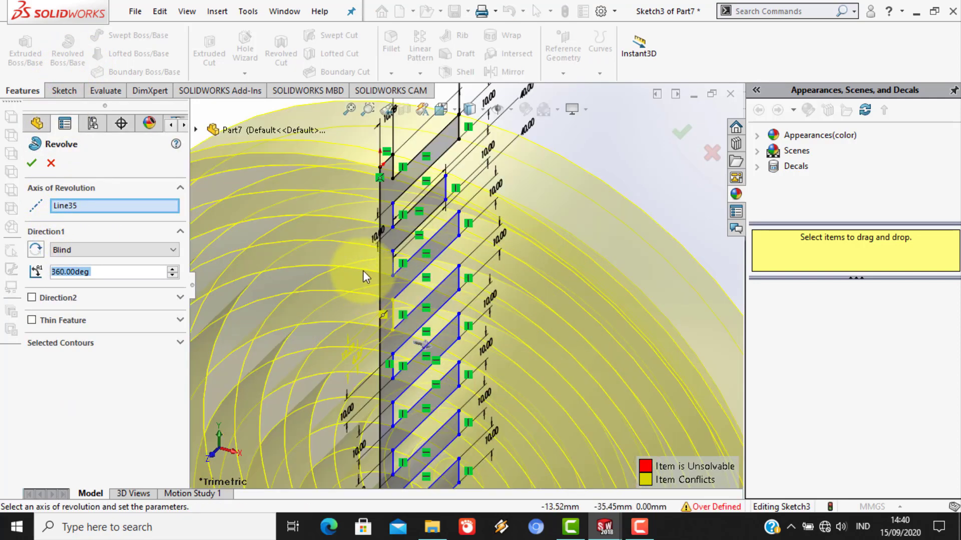
scroll(363, 270, "down", 3)
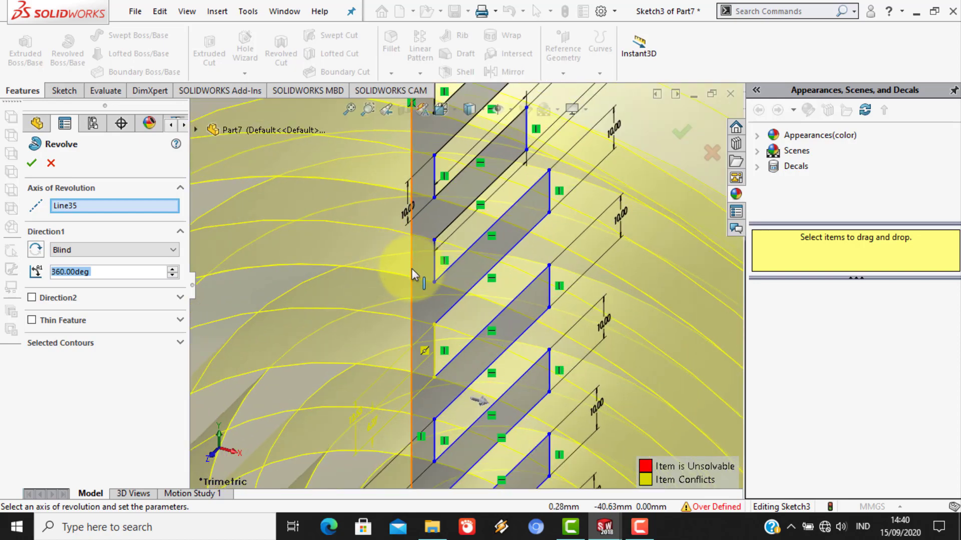
left_click(412, 270)
scroll(425, 266, "up", 5)
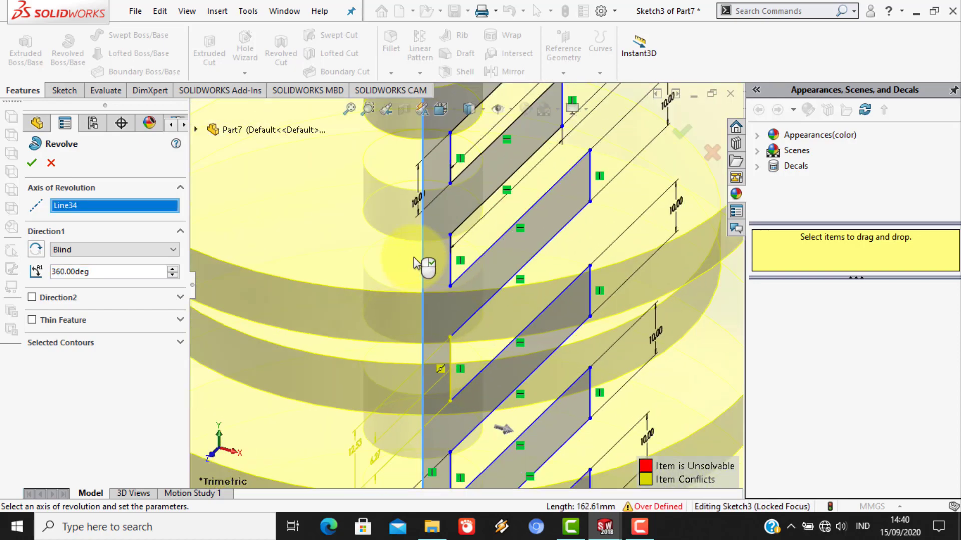
mouse_move(430, 274)
middle_mouse_down()
mouse_move(429, 214)
mouse_move(435, 221)
middle_mouse_up()
scroll(438, 246, "down", 2)
scroll(435, 244, "up", 6)
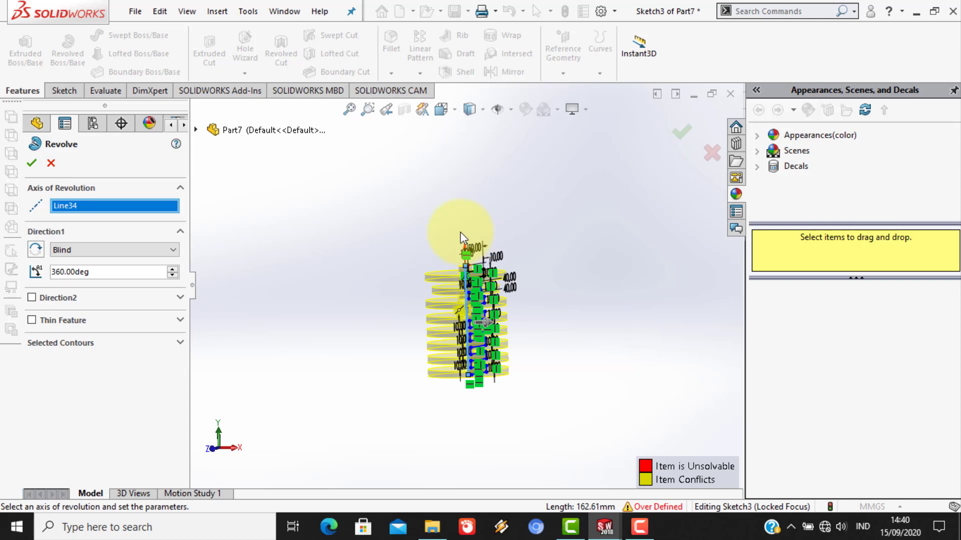
left_click(675, 139)
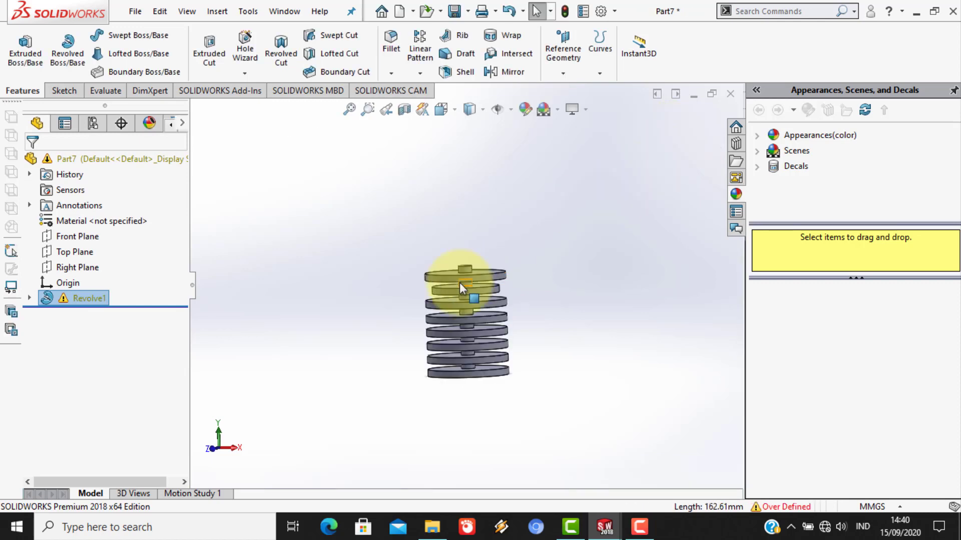
- Apply a full round fillet to the topmost disc's rim, using its upper face, outer cylindrical face and lower face
middle_click_drag(457, 278, 493, 328)
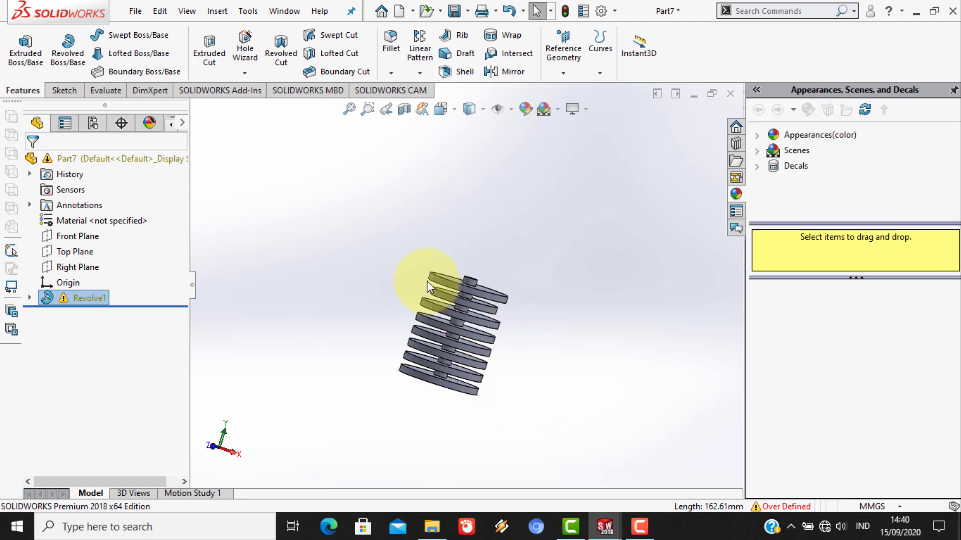
scroll(428, 300, "down", 3)
middle_click_drag(449, 326, 494, 348)
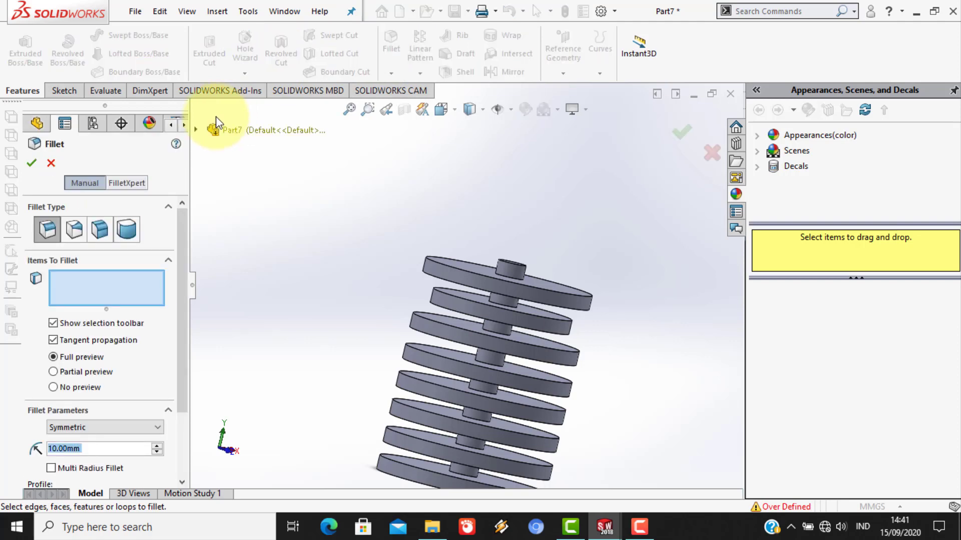
left_click(136, 231)
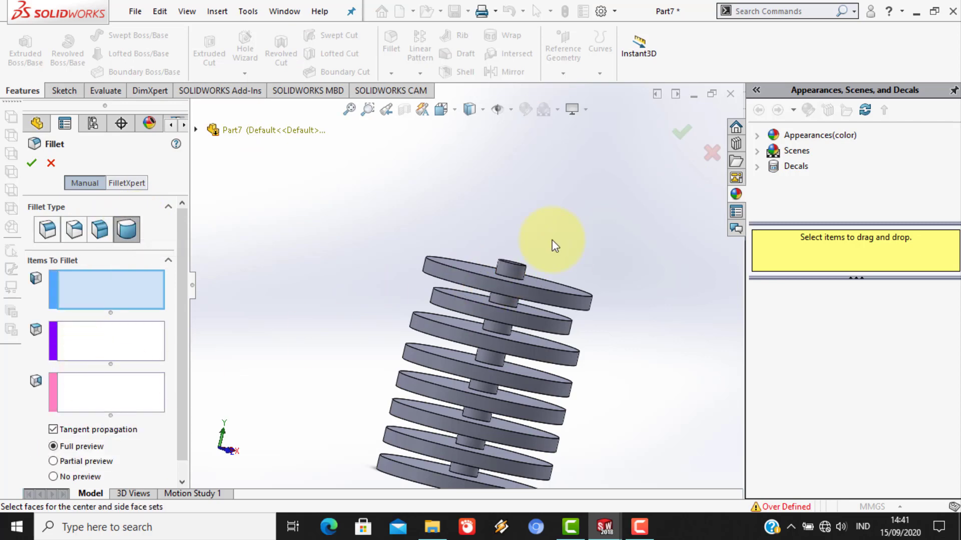
middle_click_drag(409, 274, 422, 219)
left_click(457, 292)
left_click(111, 339)
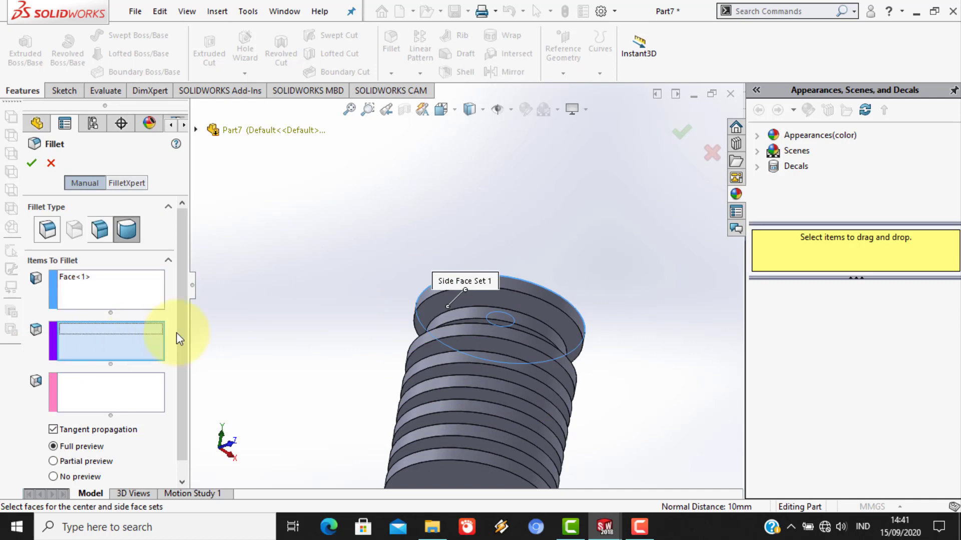
left_click(427, 295)
left_click(106, 406)
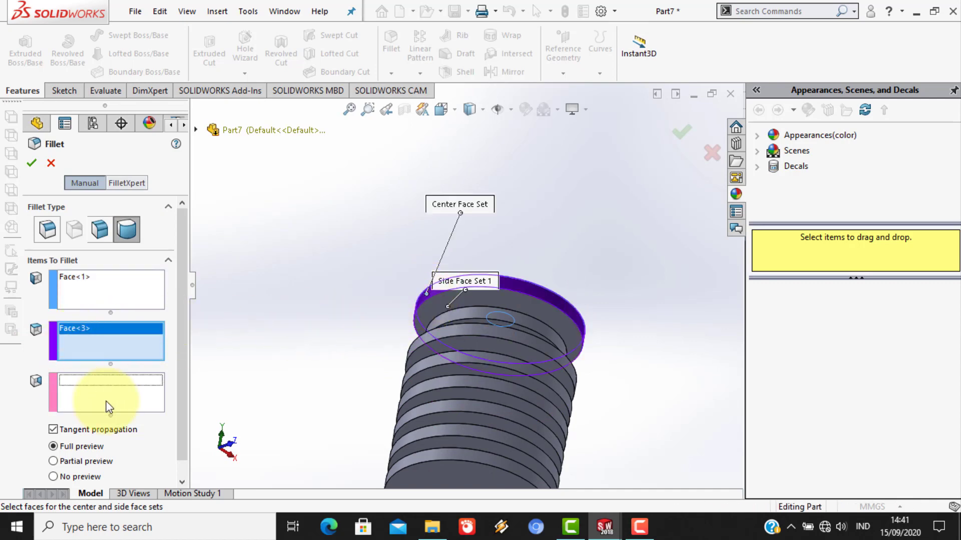
left_click(439, 306)
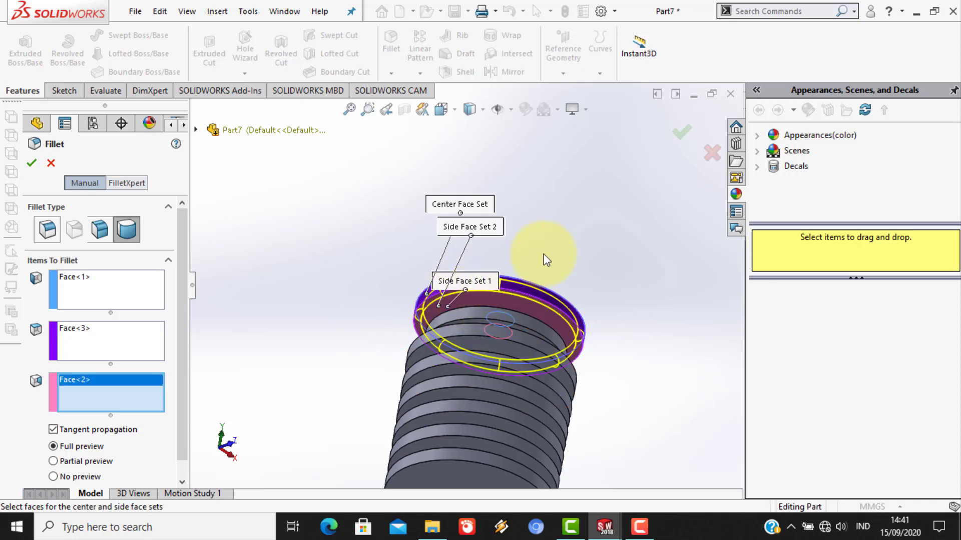
middle_click_drag(543, 253, 531, 321)
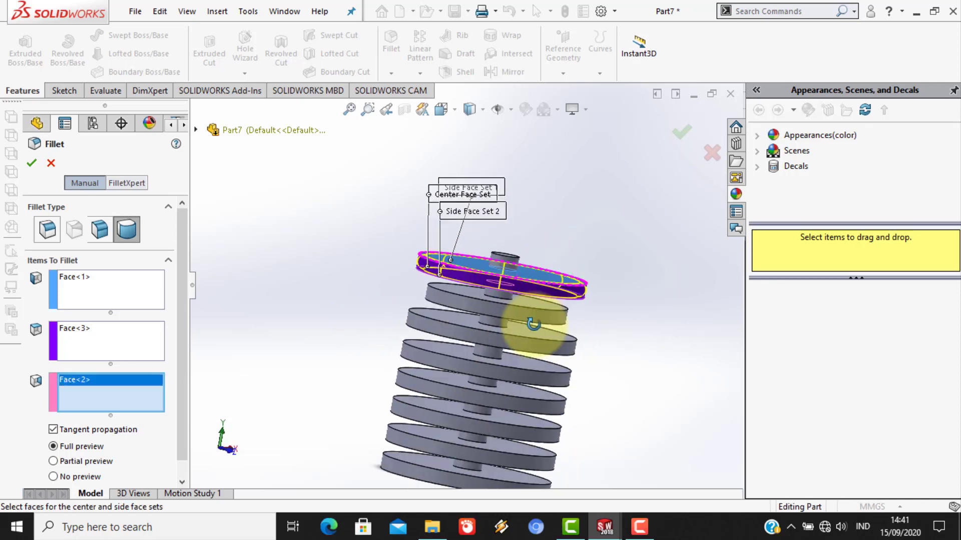
left_click(683, 134)
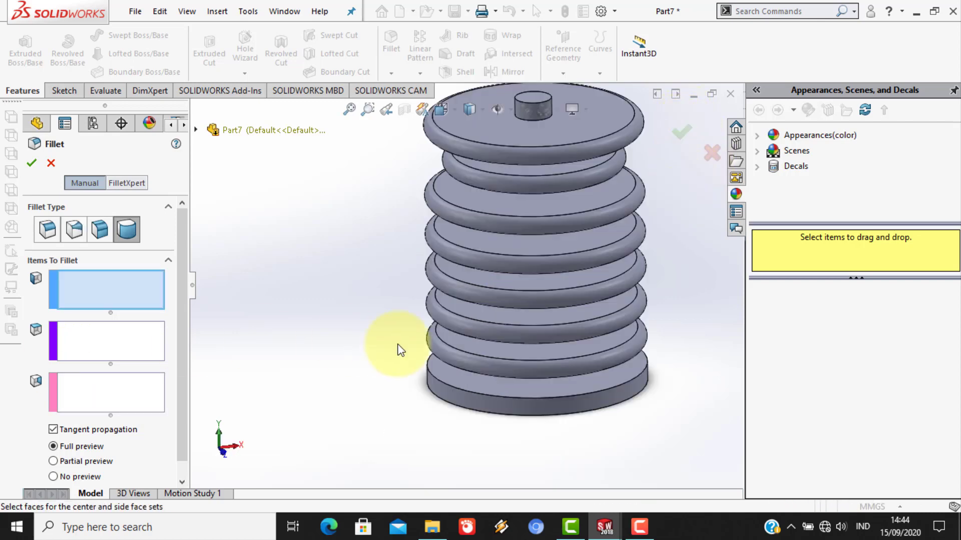
- Apply a full round fillet to the lowest disc's rim, using its upper face, outer cylindrical face and bottom face
left_click(471, 377)
left_click(105, 342)
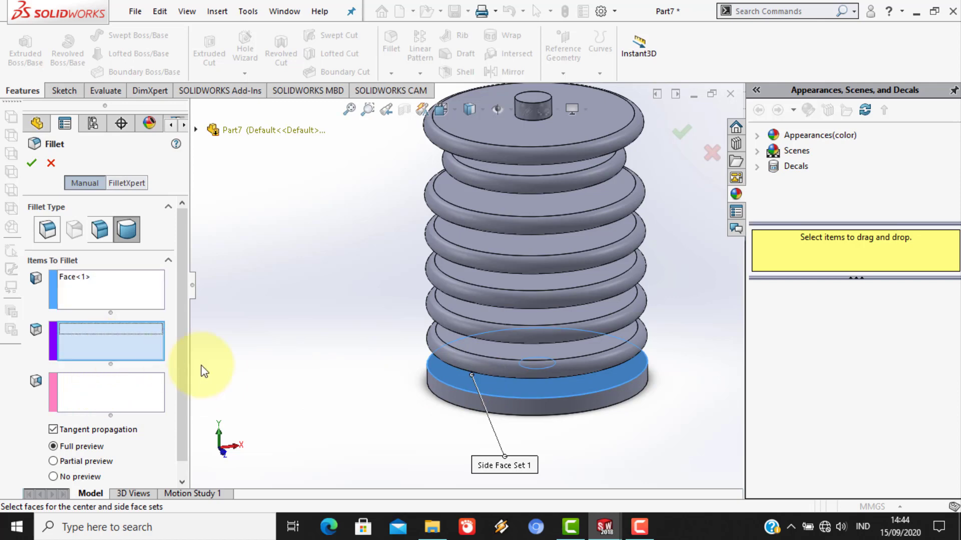
left_click(447, 394)
middle_click_drag(453, 392, 257, 300)
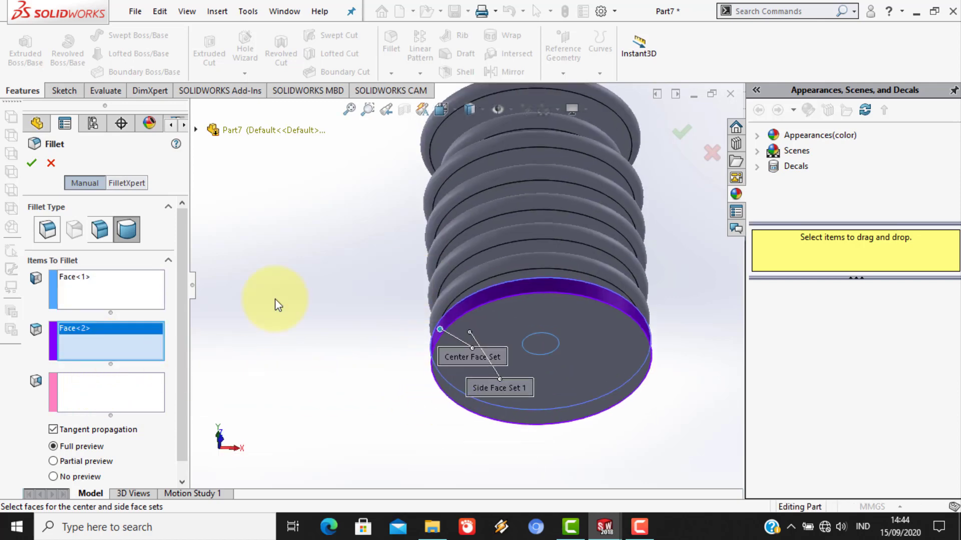
left_click(80, 395)
left_click(508, 323)
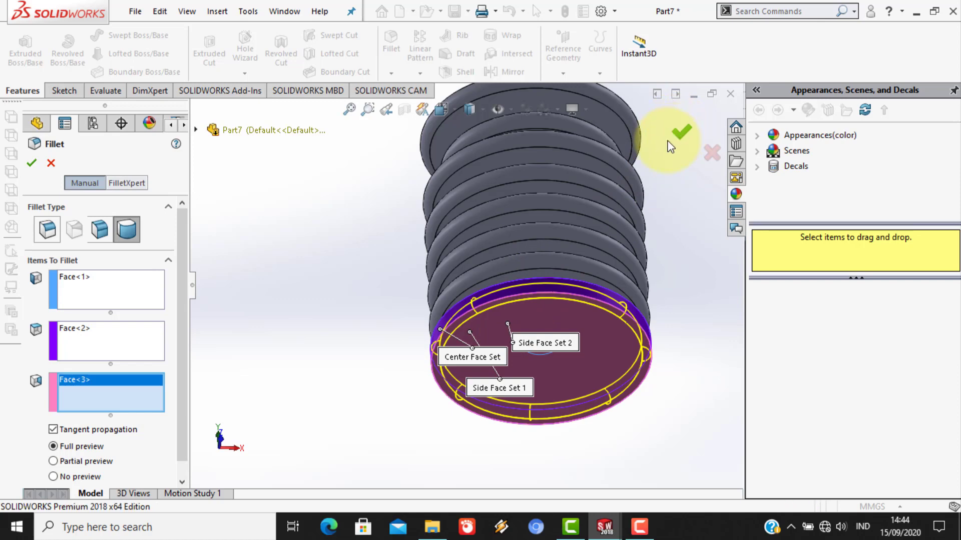
left_click(680, 131)
- Start a sketch on the circular top face of the central shaft, viewed normal to it
middle_click_drag(666, 140, 478, 198)
right_click(482, 211)
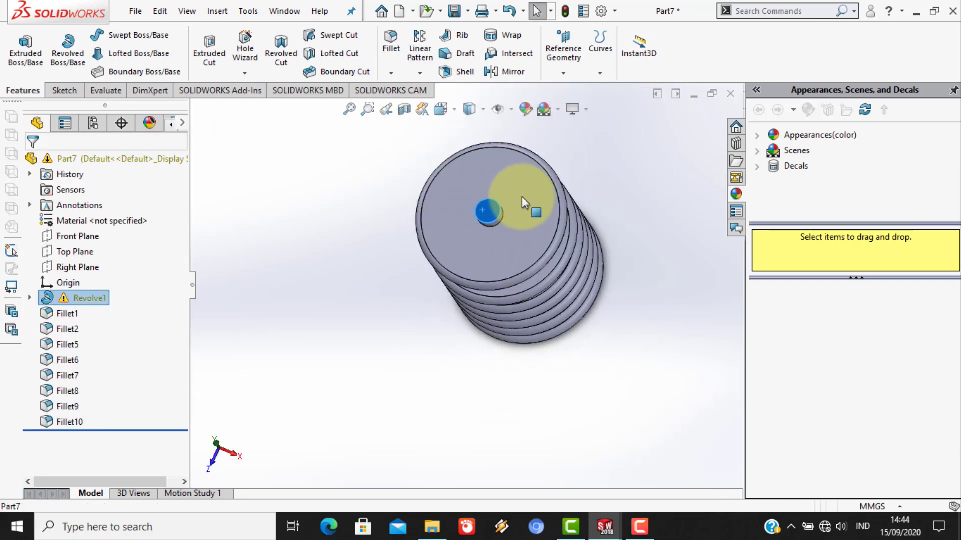
left_click(580, 188)
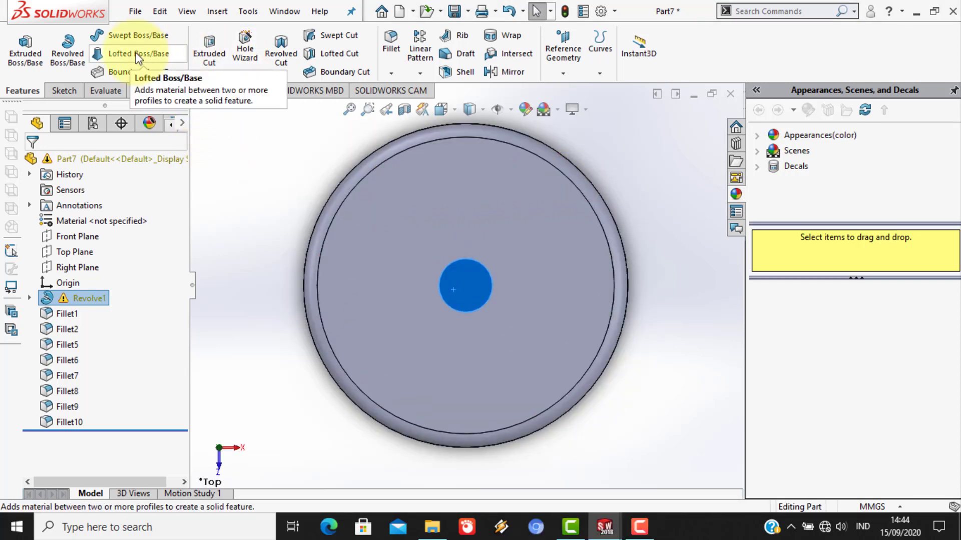
left_click(62, 90)
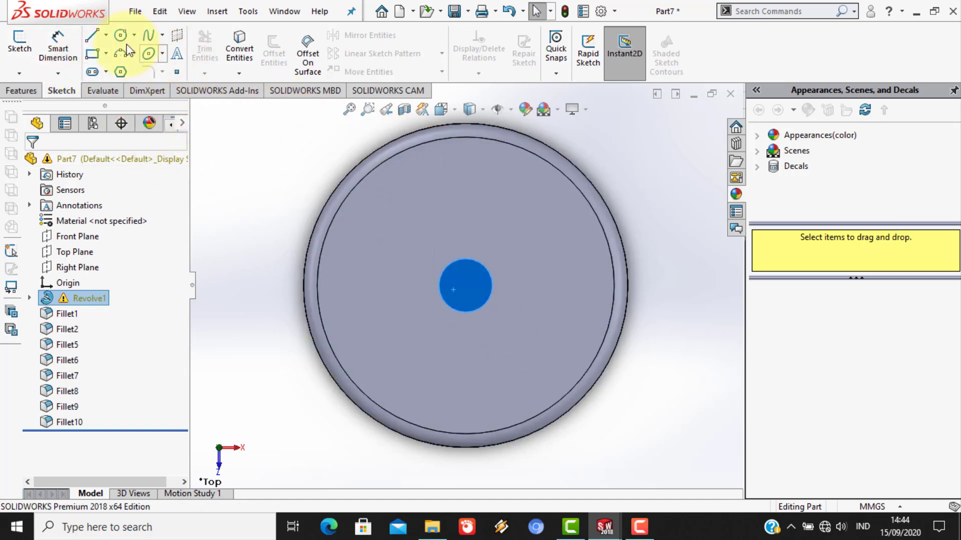
left_click(23, 38)
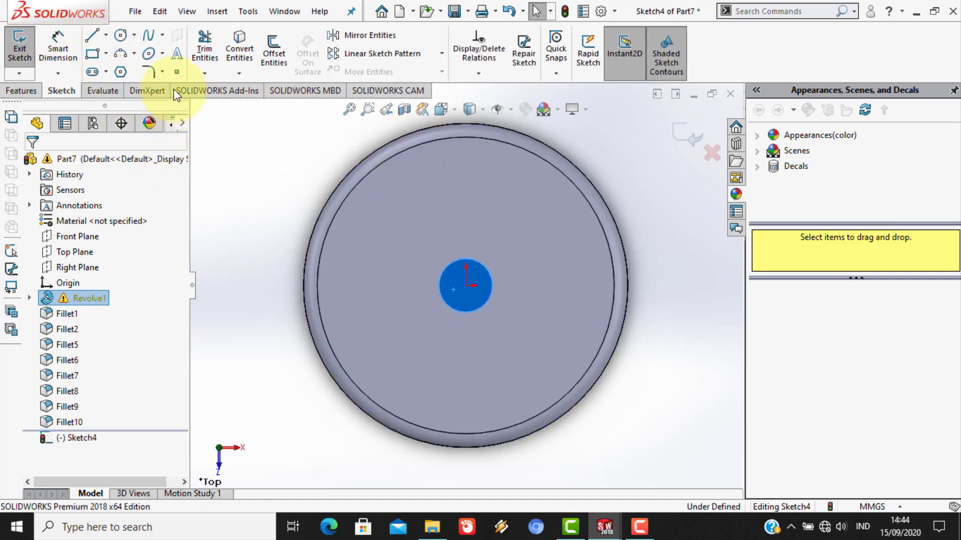
- Sketch a center rectangle about 8 mm wide and 18 mm high at the origin, with its corners on the shaft's circular edge
left_click(106, 54)
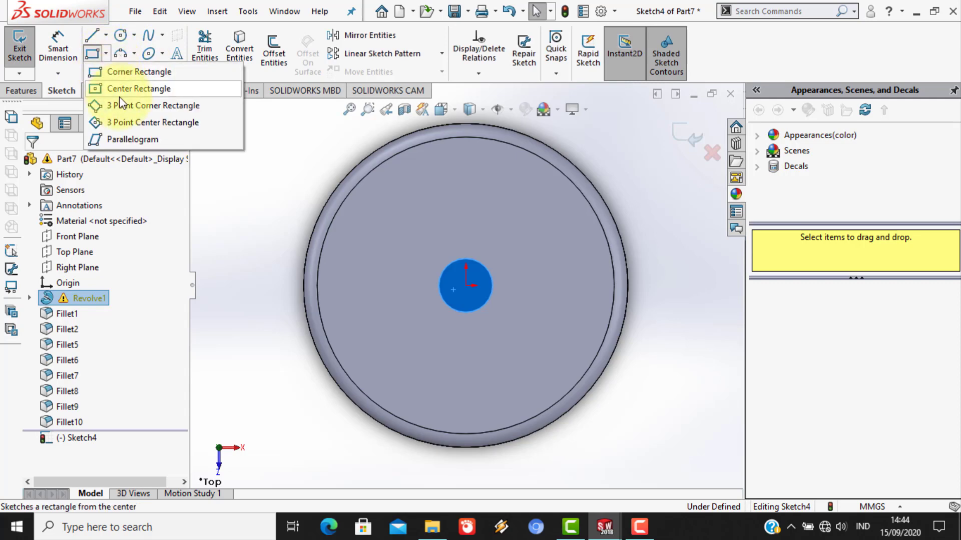
left_click(131, 88)
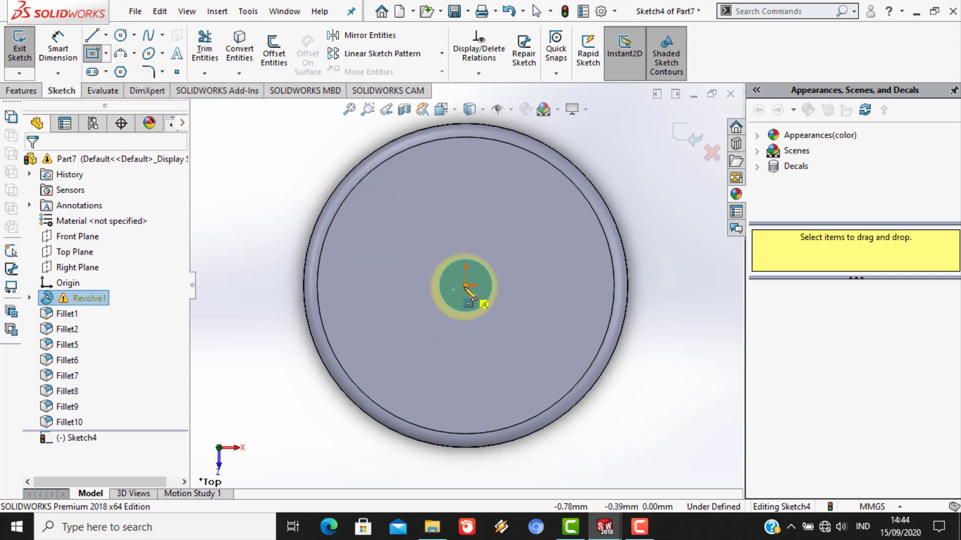
left_click(466, 286)
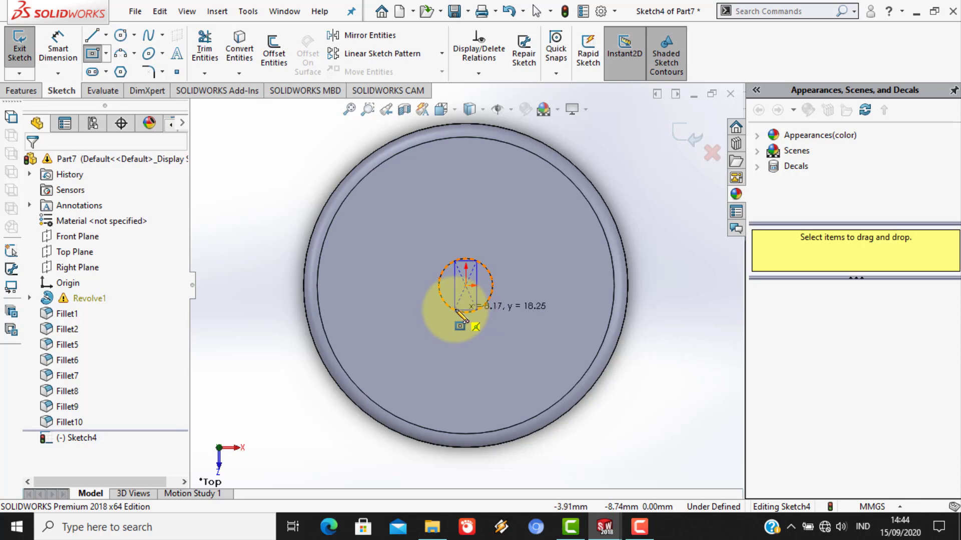
left_click(456, 310)
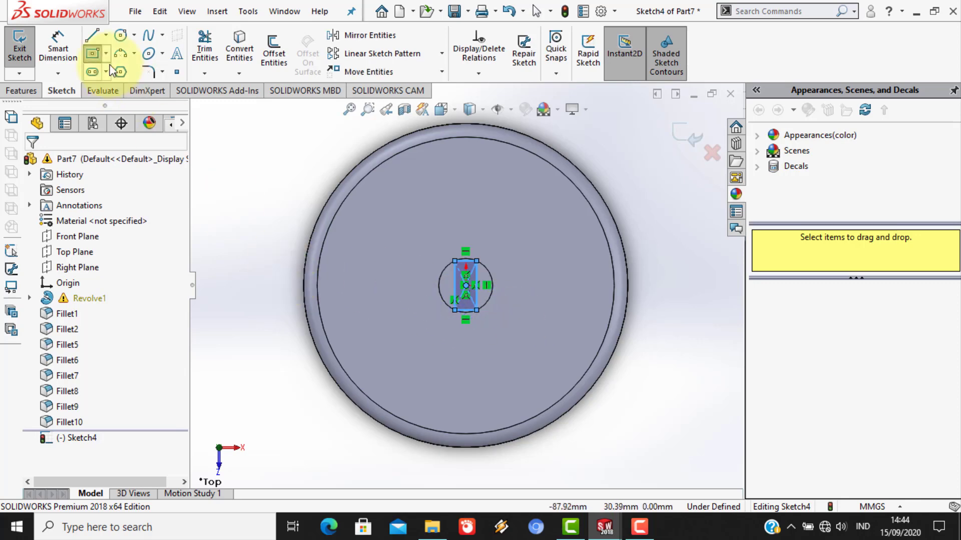
- Dimension the short side of the rectangle on the shaft's top face and set it to 8 mm
left_click(64, 52)
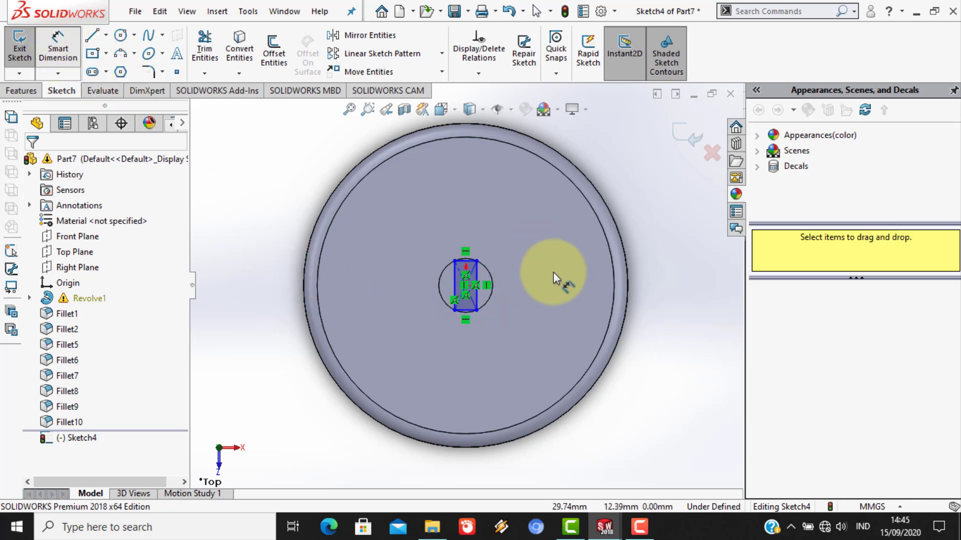
left_click(463, 262)
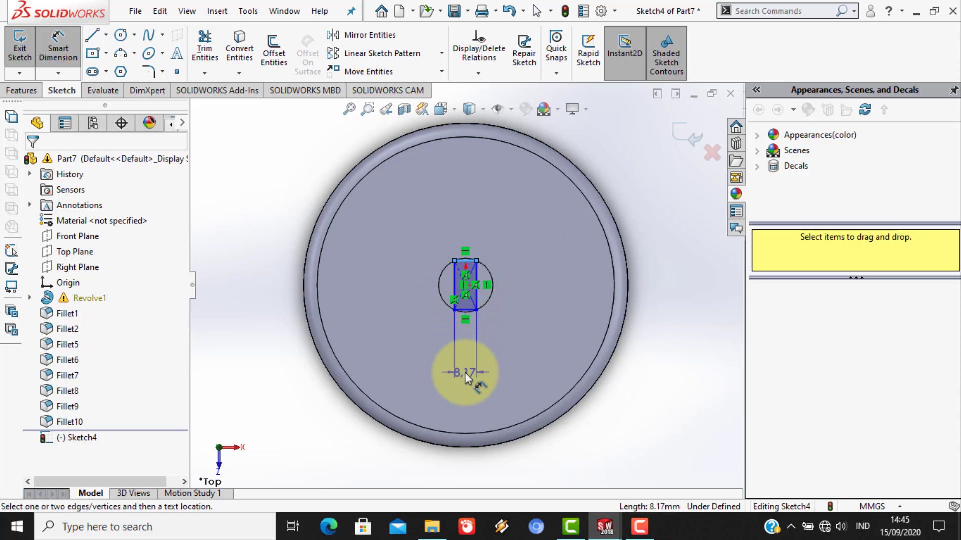
left_click(466, 376)
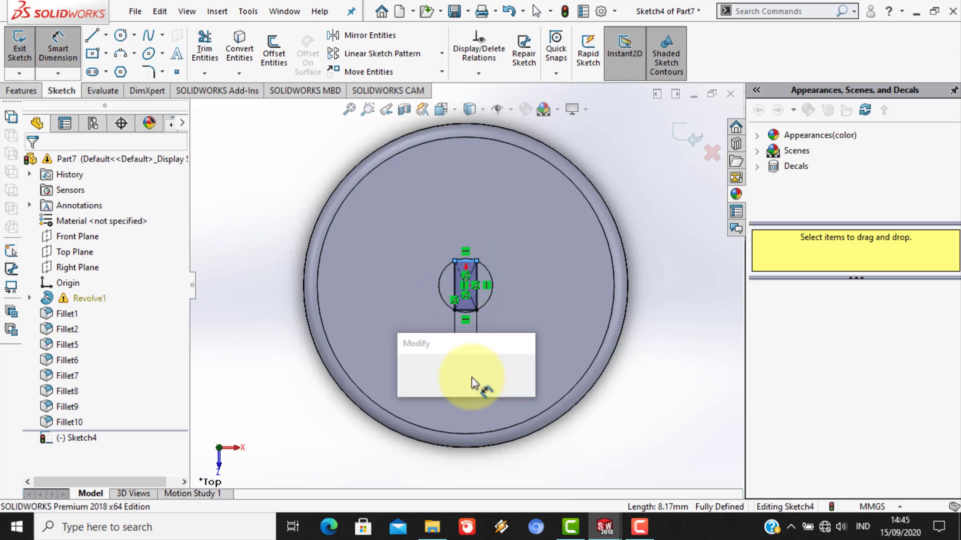
type("8")
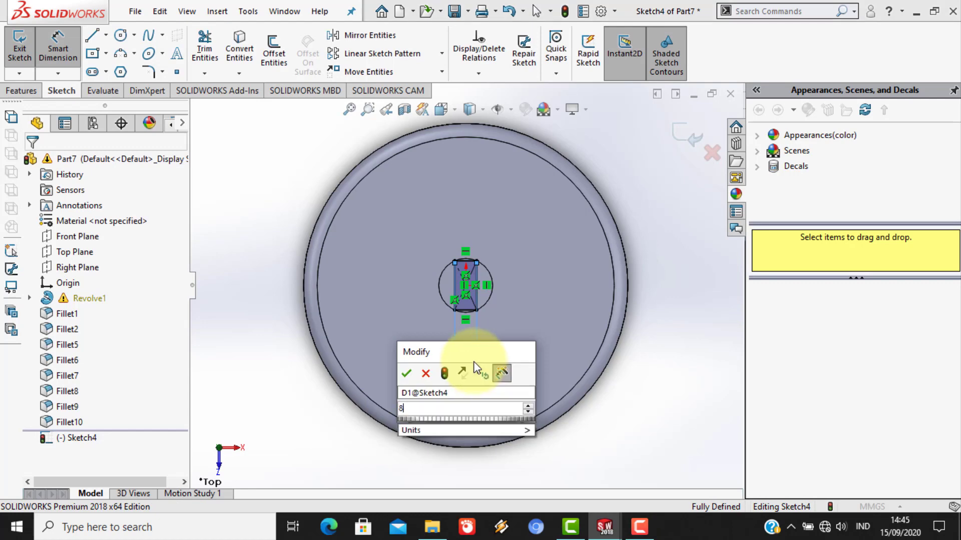
key("Return")
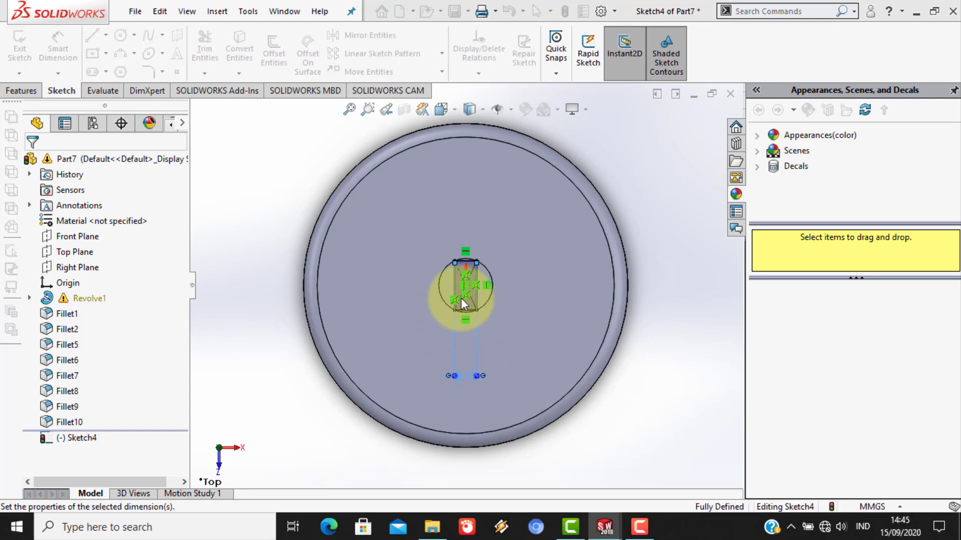
- Add a driven dimension to the rectangle's long side and try to edit its value
left_click(454, 284)
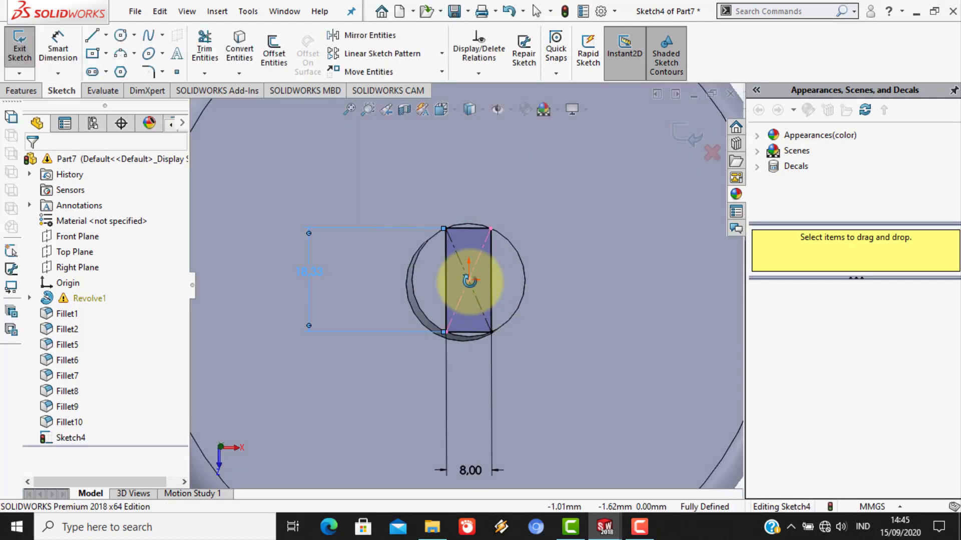
mouse_move(469, 281)
middle_mouse_down()
mouse_move(515, 257)
mouse_move(536, 278)
mouse_move(506, 317)
mouse_move(450, 326)
middle_mouse_up()
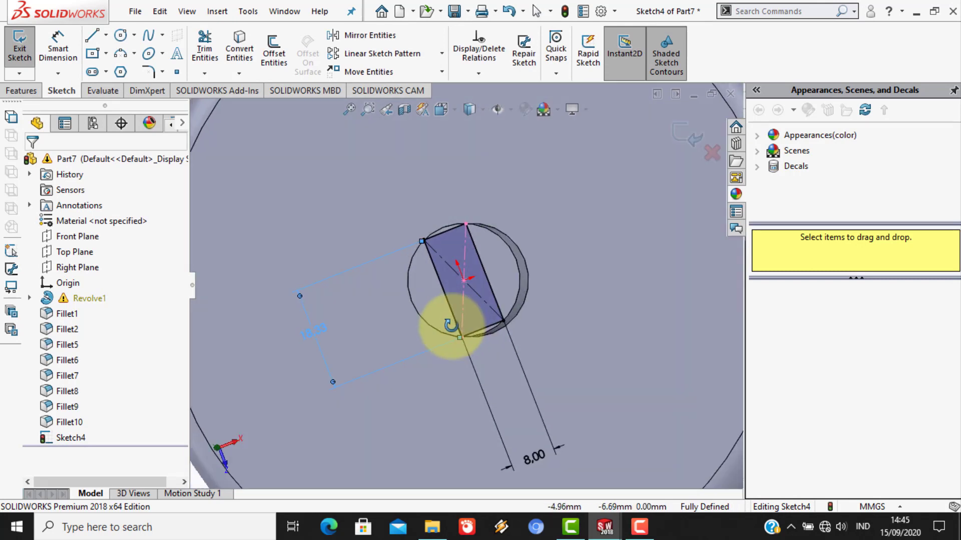
double_click(319, 332)
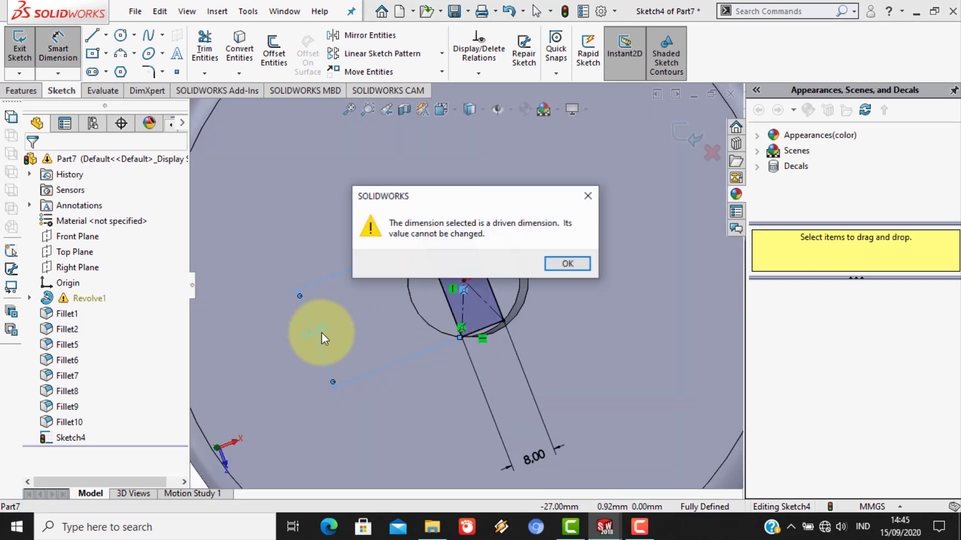
left_click(556, 264)
scroll(497, 301, "down", 3)
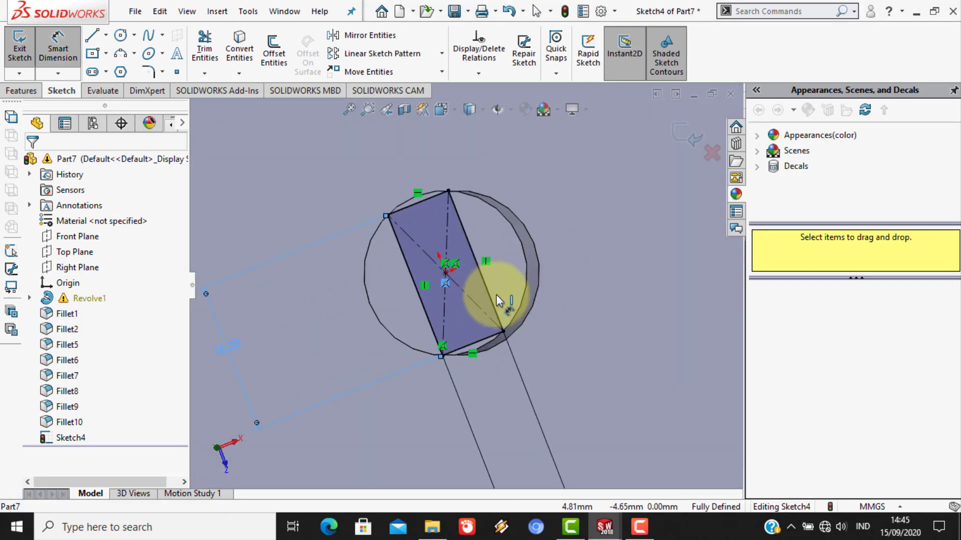
- Extrude the rectangle 40 mm outward from the shaft's top face as a blind boss merged with the body
scroll(497, 299, "up", 3)
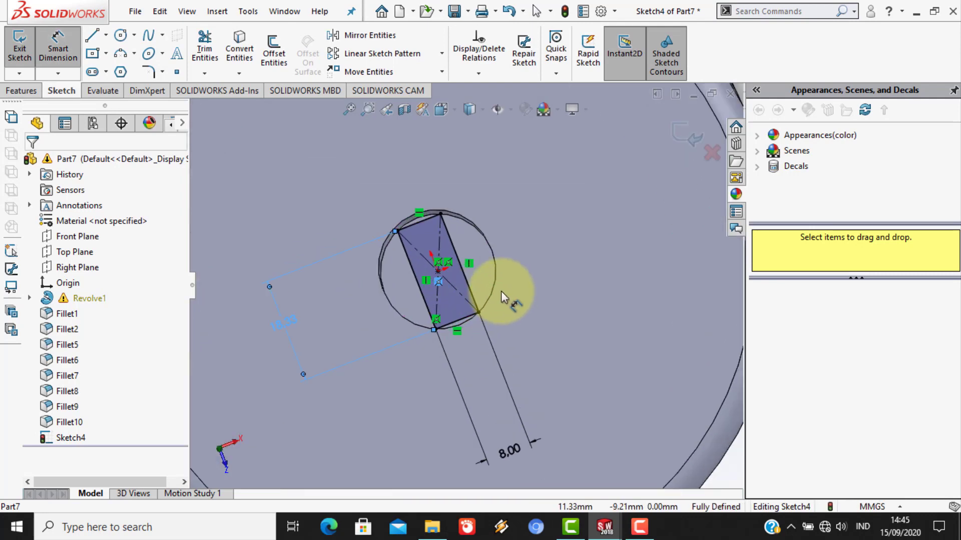
scroll(502, 296, "up", 2)
left_click(22, 90)
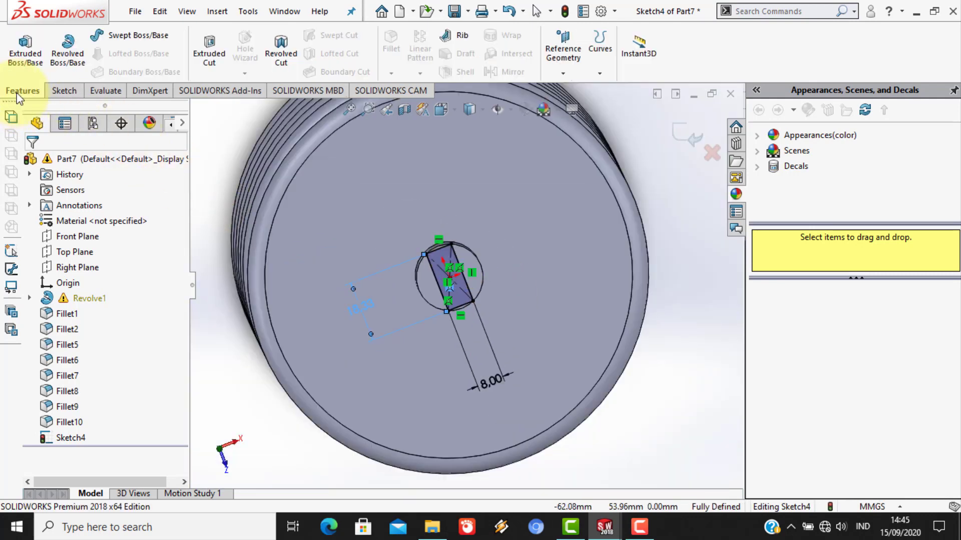
left_click(27, 58)
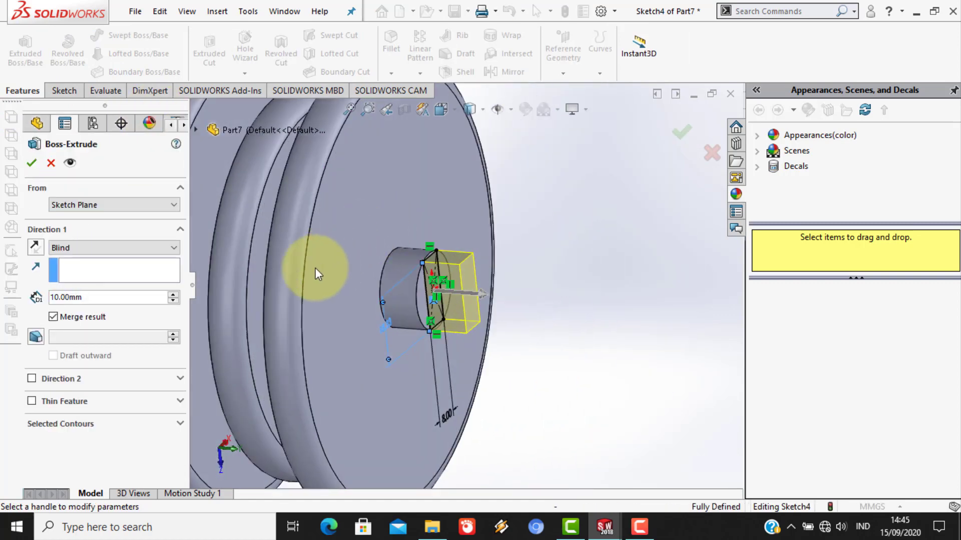
left_click(174, 294)
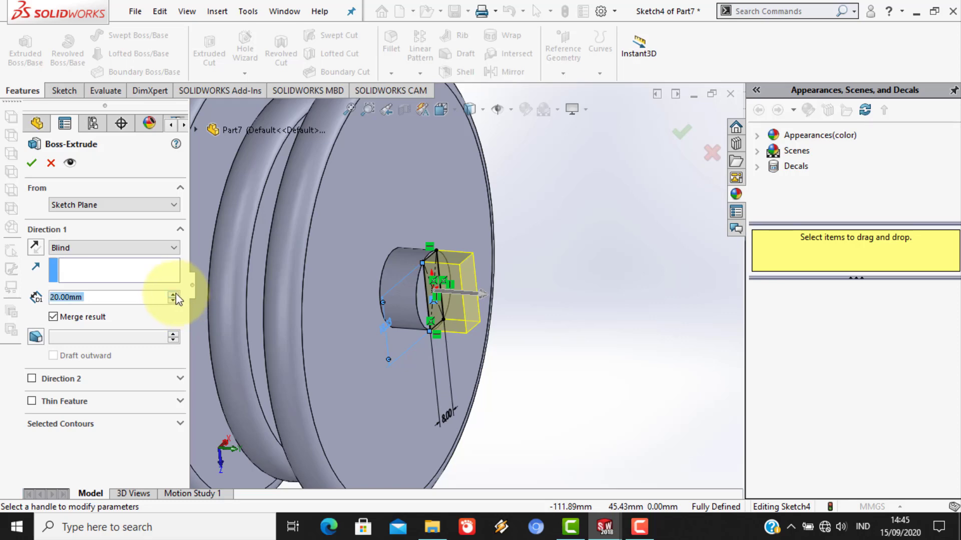
left_click(174, 295)
left_click(174, 295)
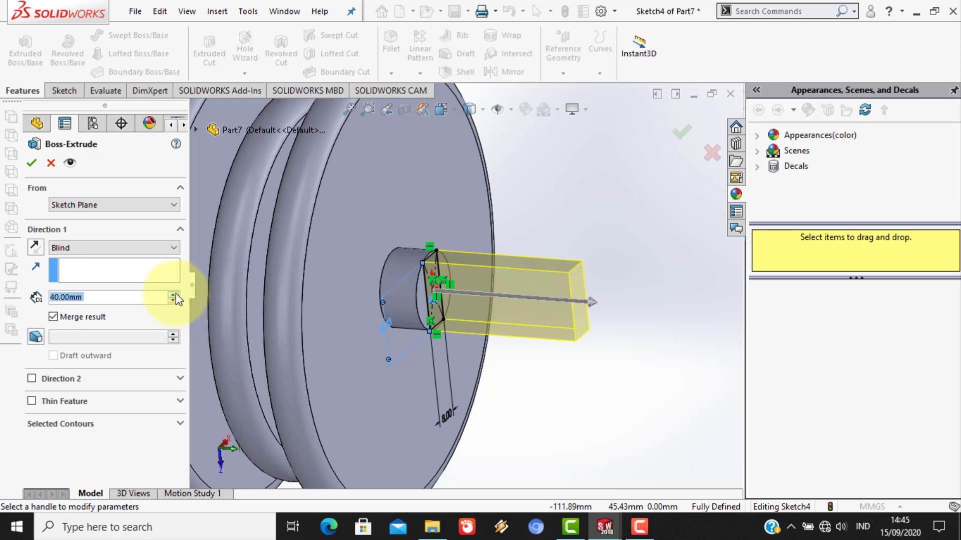
left_click(680, 132)
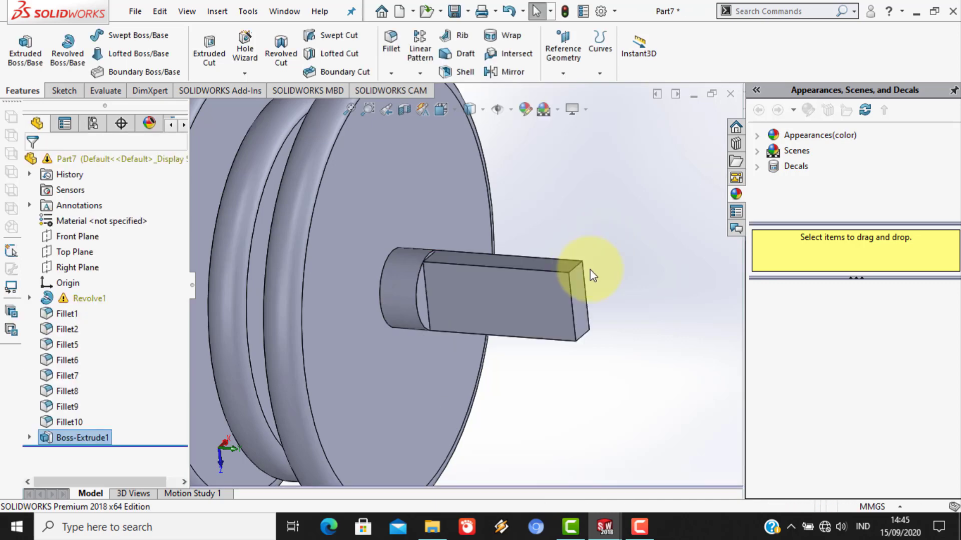
- Start a 3D sketch plane with the lowest disc's flat outer face as its first reference
scroll(590, 269, "up", 4)
scroll(592, 274, "up", 2)
middle_click_drag(601, 302, 463, 299)
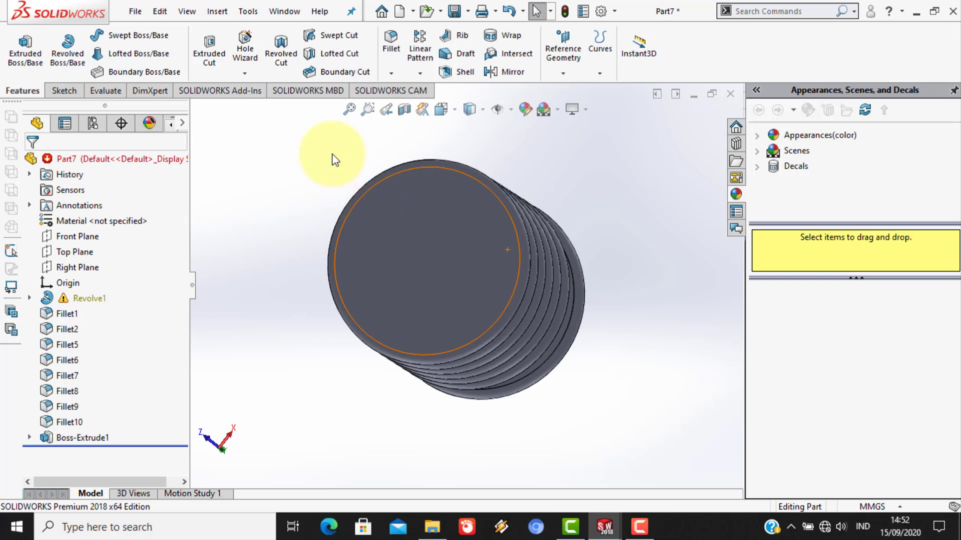
left_click(62, 92)
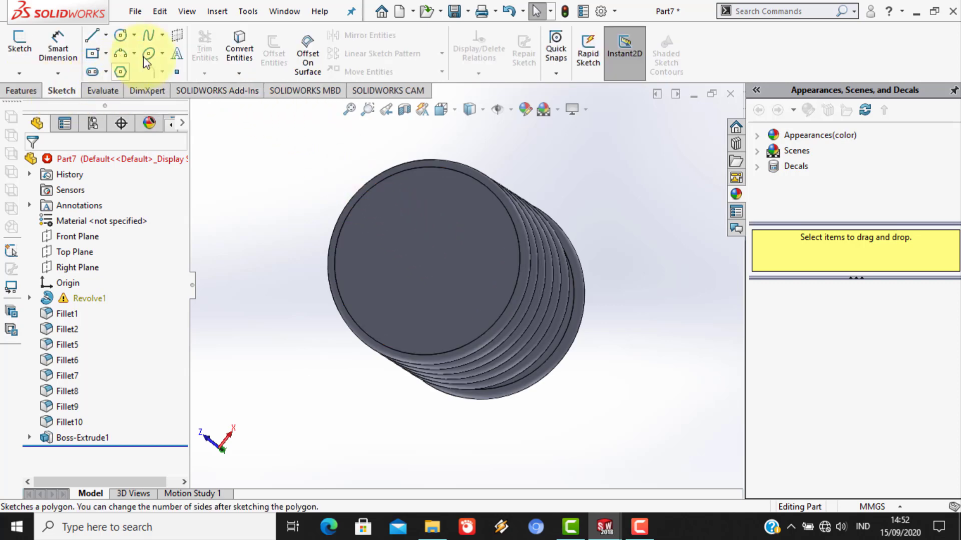
left_click(175, 46)
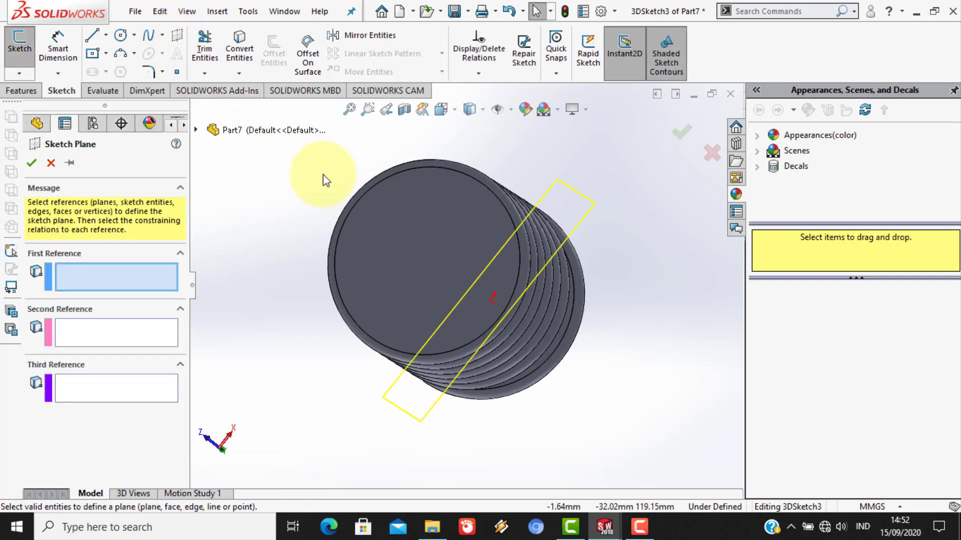
middle_click_drag(335, 182, 398, 231)
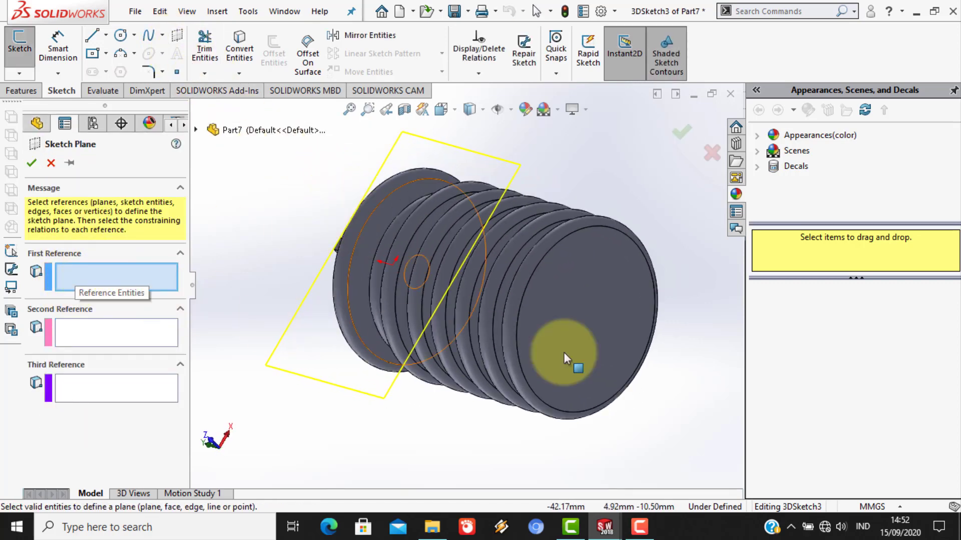
left_click(585, 349)
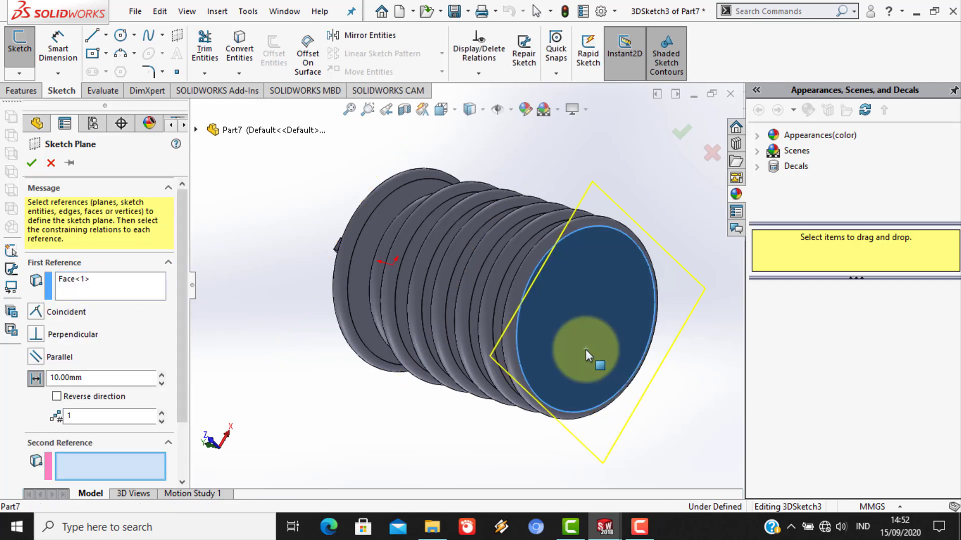
- Make the sketch plane coincident with the selected disc face and exit the 3D sketch
middle_click_drag(350, 292, 390, 333)
scroll(610, 339, "down", 5)
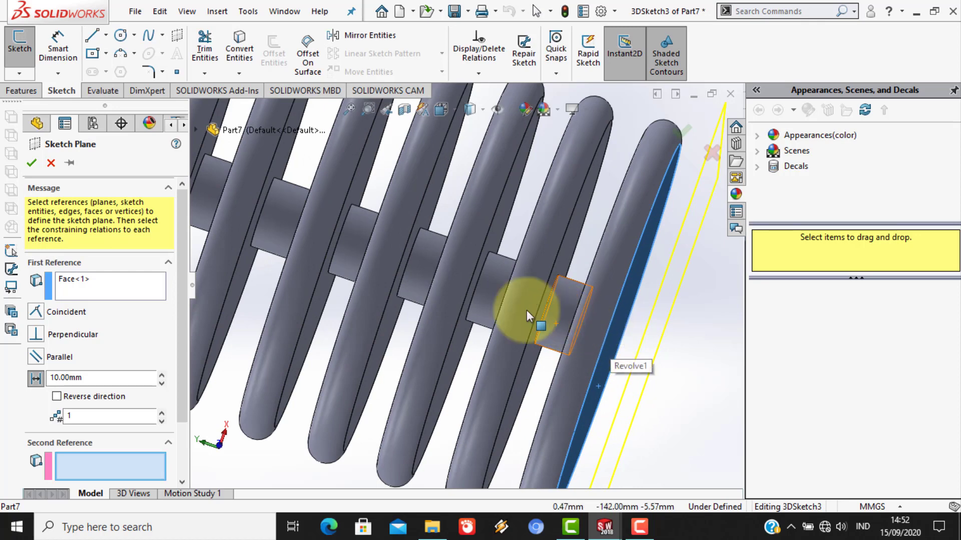
left_click(36, 310)
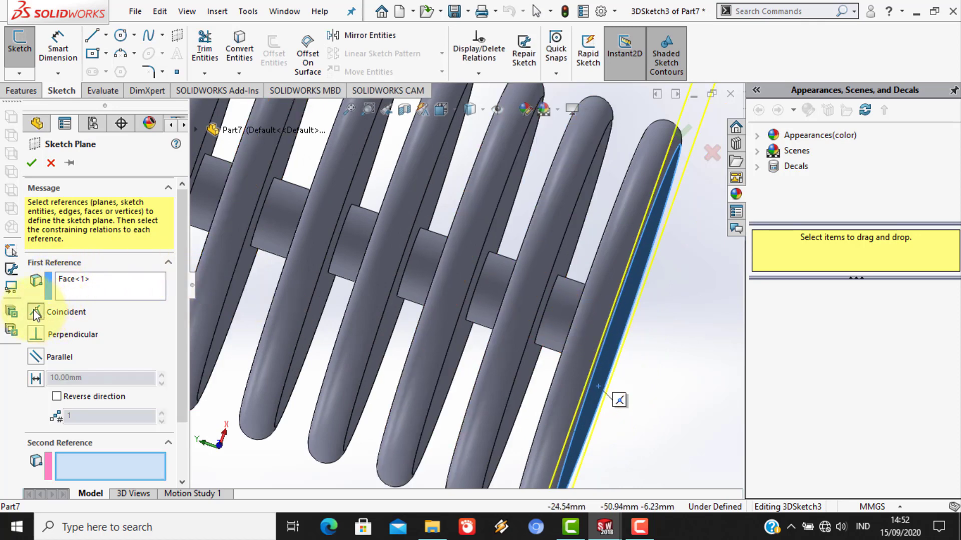
left_click(683, 139)
key("ctrl+8")
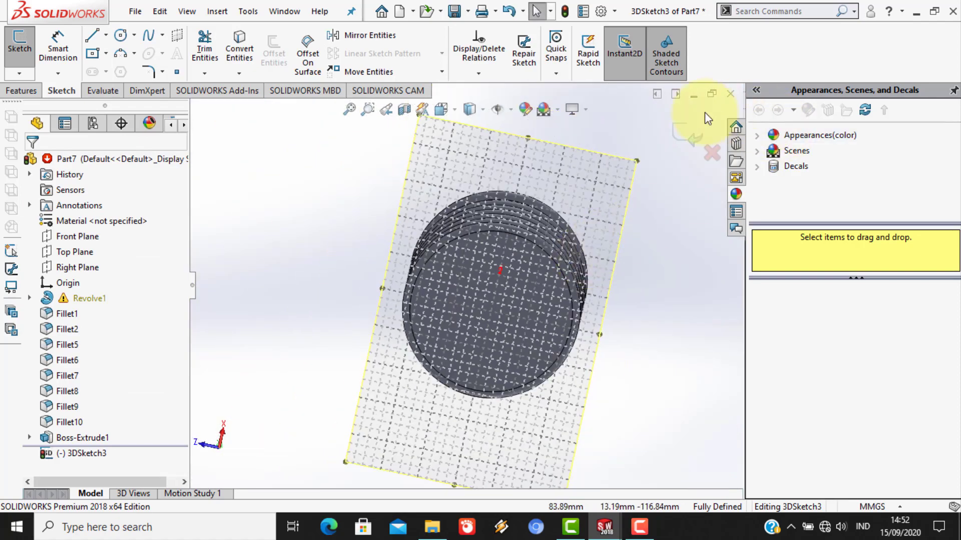
left_click(699, 131)
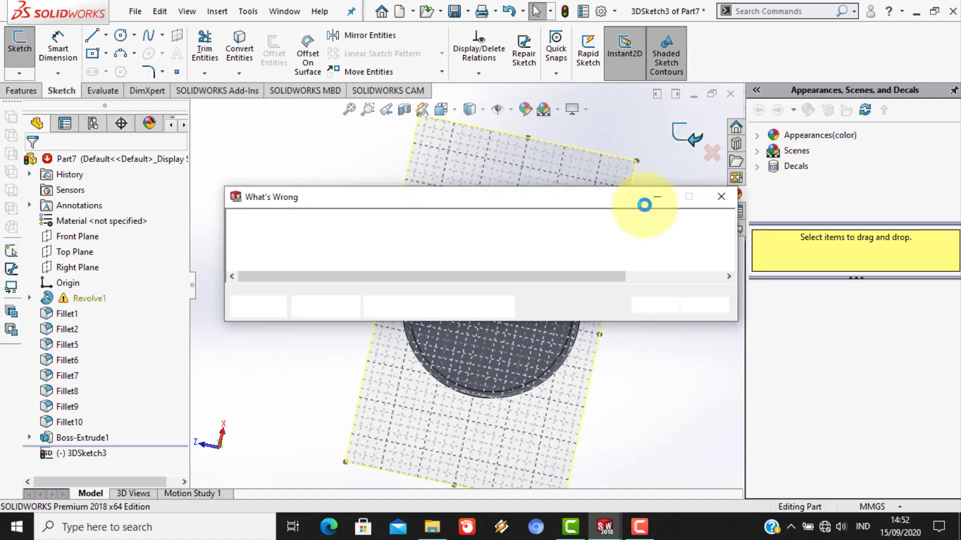
left_click(638, 305)
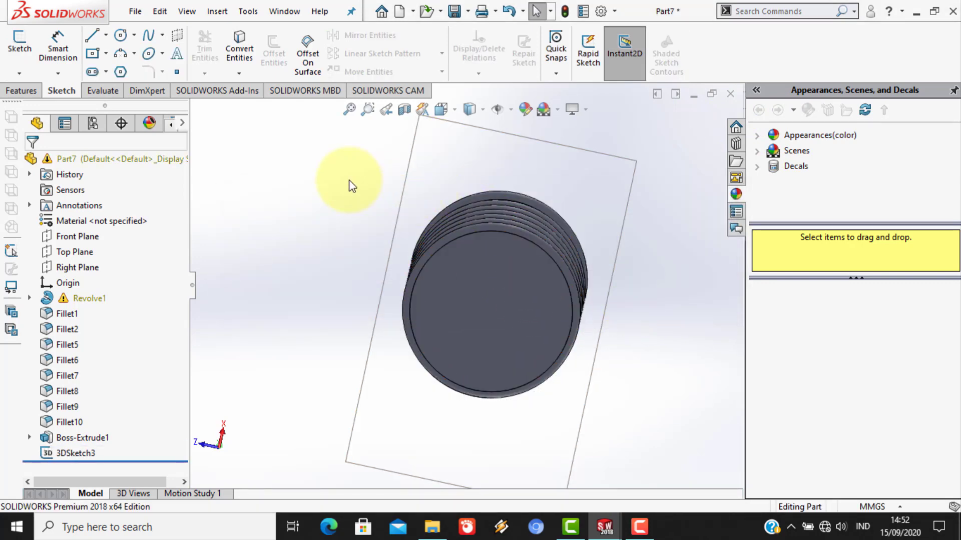
- Start a sketch on the lowest disc's flat outer face, viewed normal to it
middle_click_drag(350, 187, 545, 193)
right_click(553, 199)
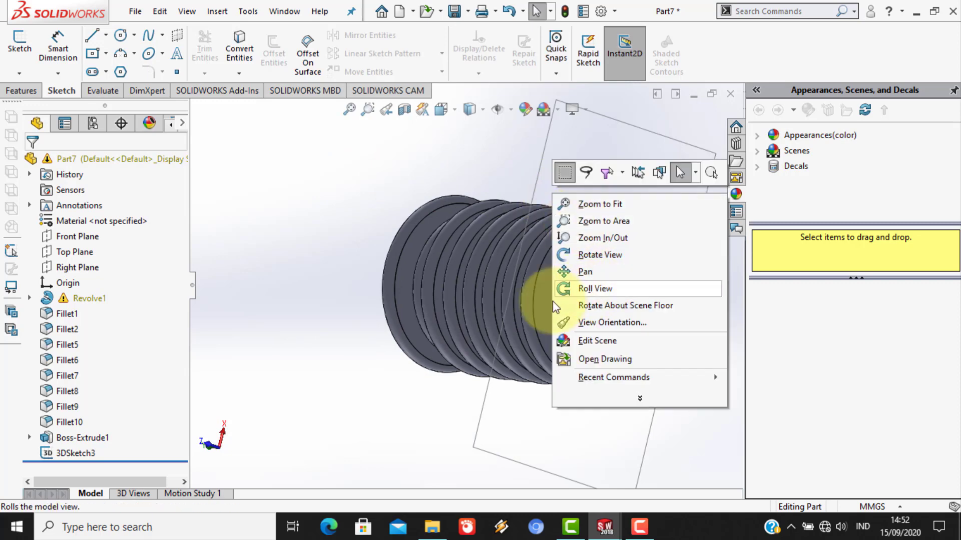
left_click(602, 281)
right_click(602, 256)
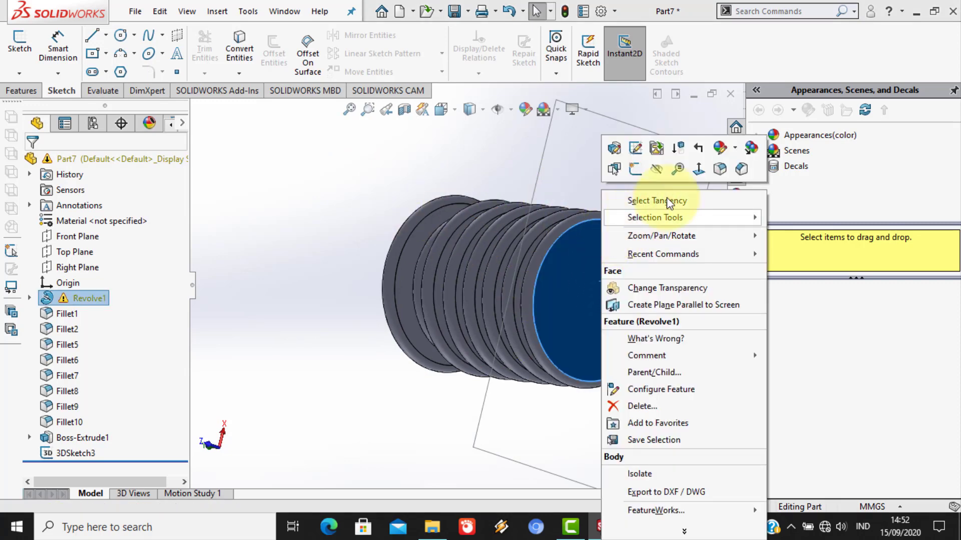
left_click(699, 168)
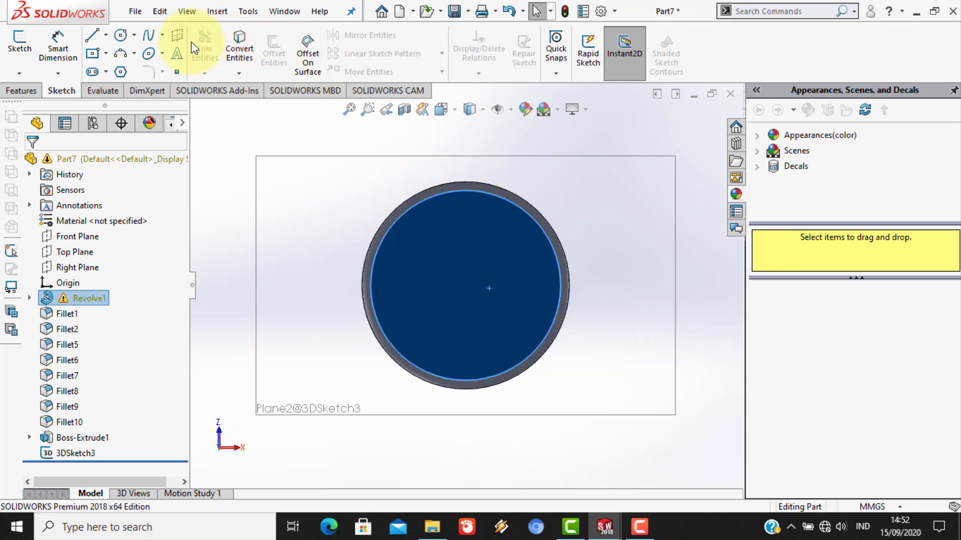
left_click(20, 44)
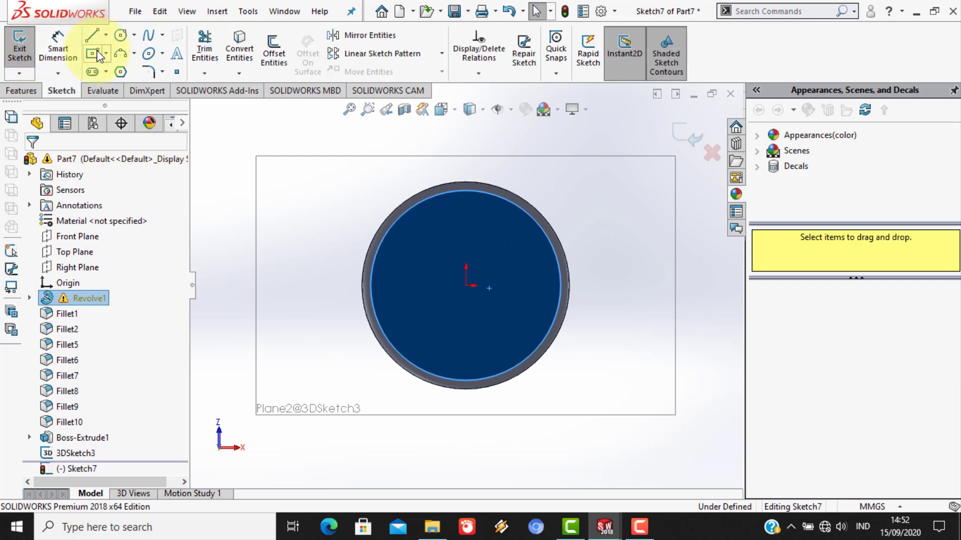
- Sketch a center rectangle about 136 mm wide at the origin, enclosing the whole disc
left_click(97, 54)
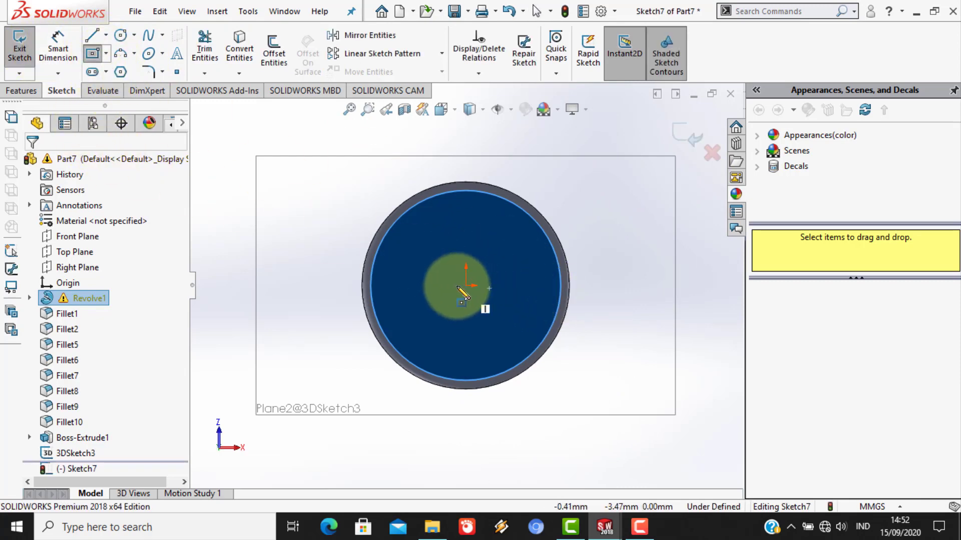
left_click(465, 287)
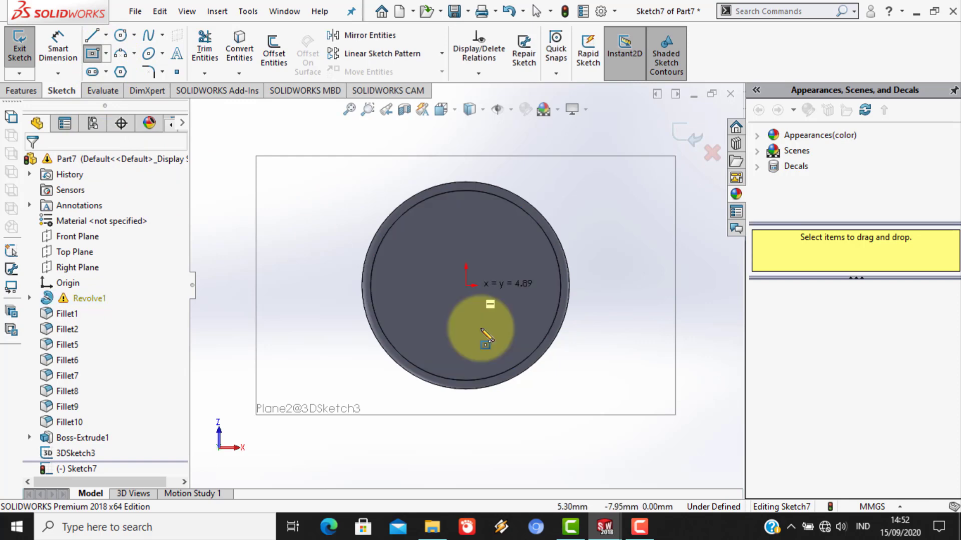
left_click(583, 407)
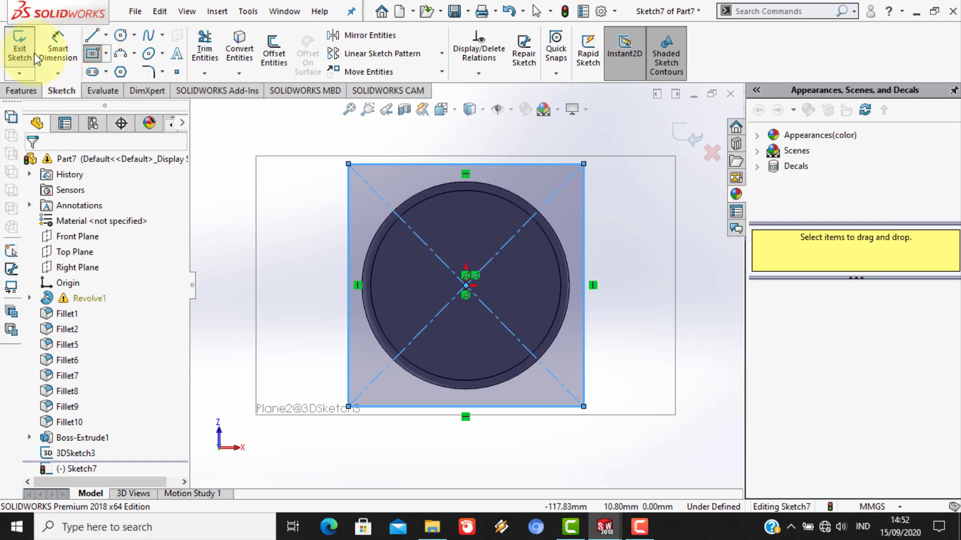
- Dimension the center rectangle around the lowest disc to 130 mm wide and 130 mm high
left_click(58, 46)
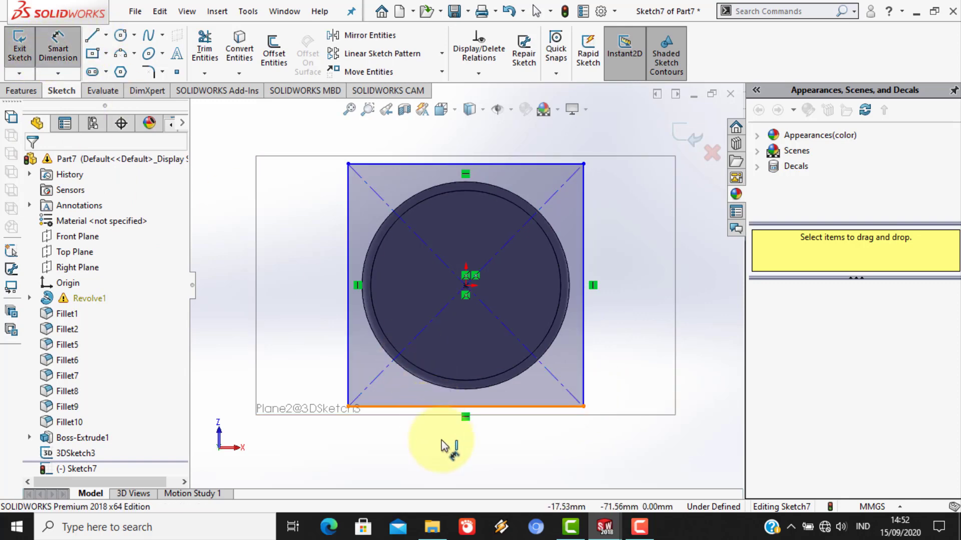
left_click(443, 407)
left_click(615, 454)
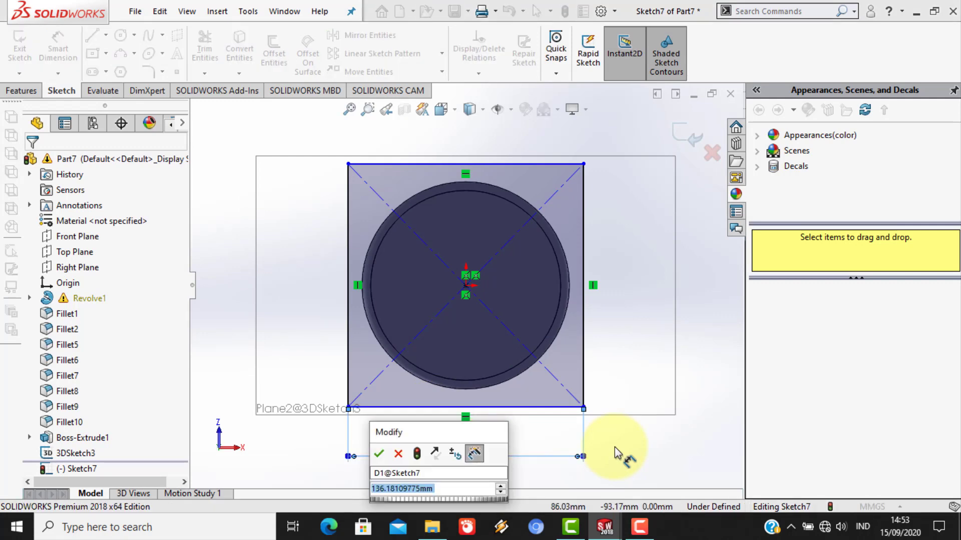
type("130")
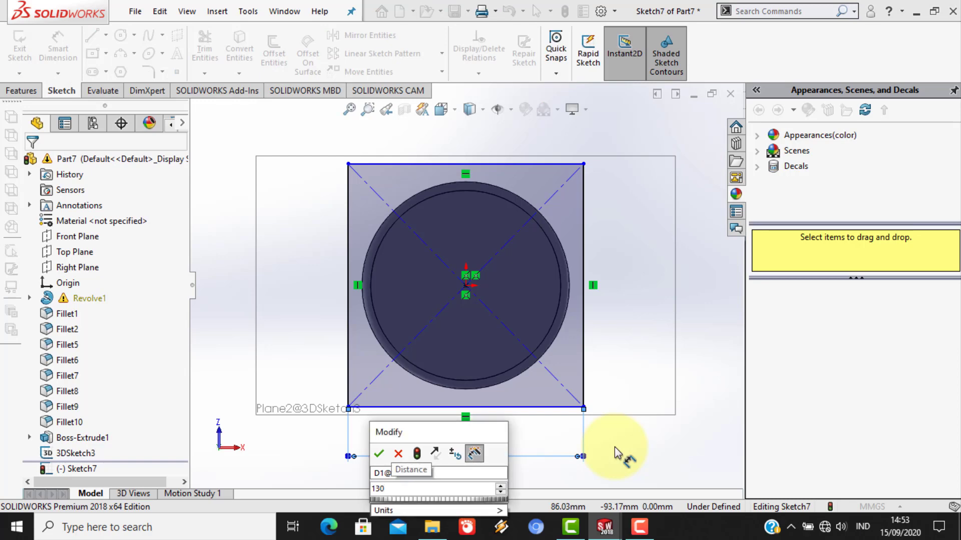
left_click(379, 453)
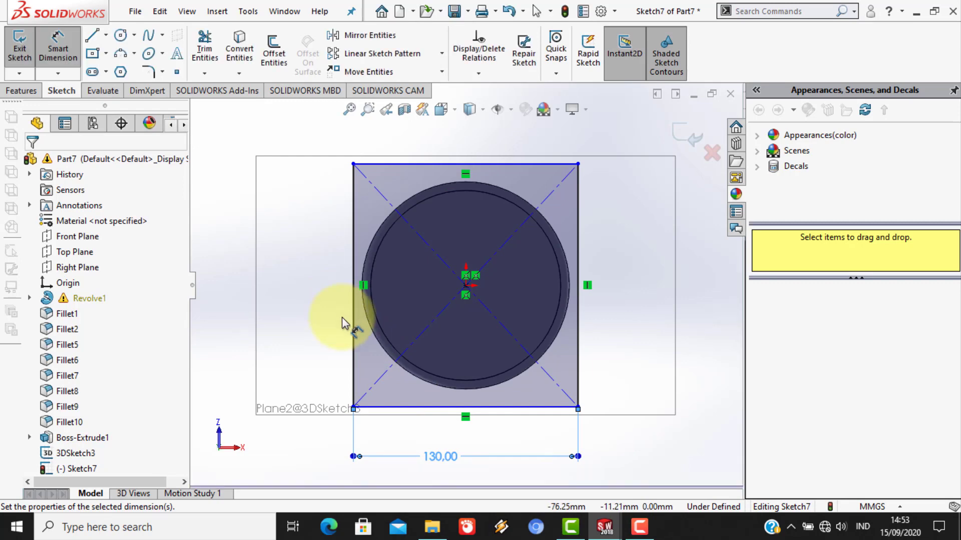
left_click(352, 328)
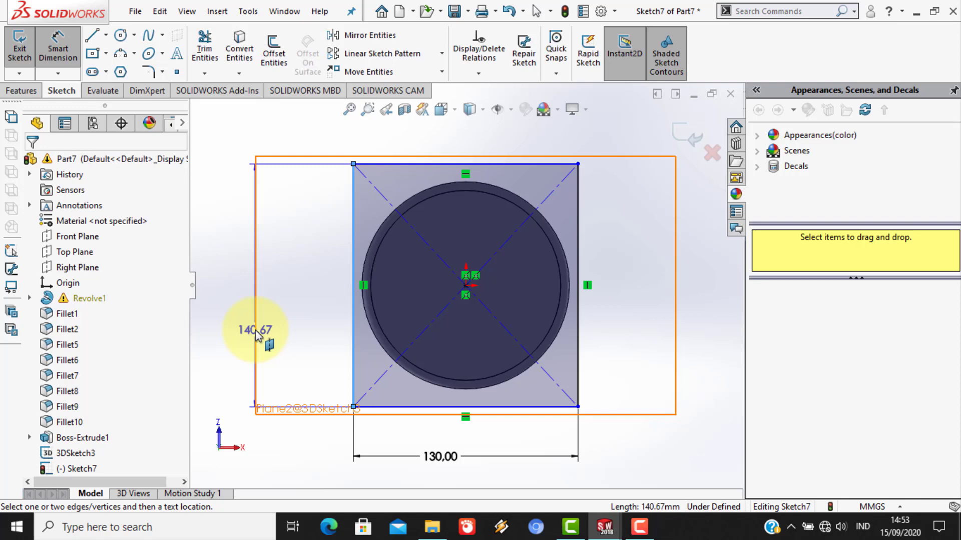
left_click(221, 287)
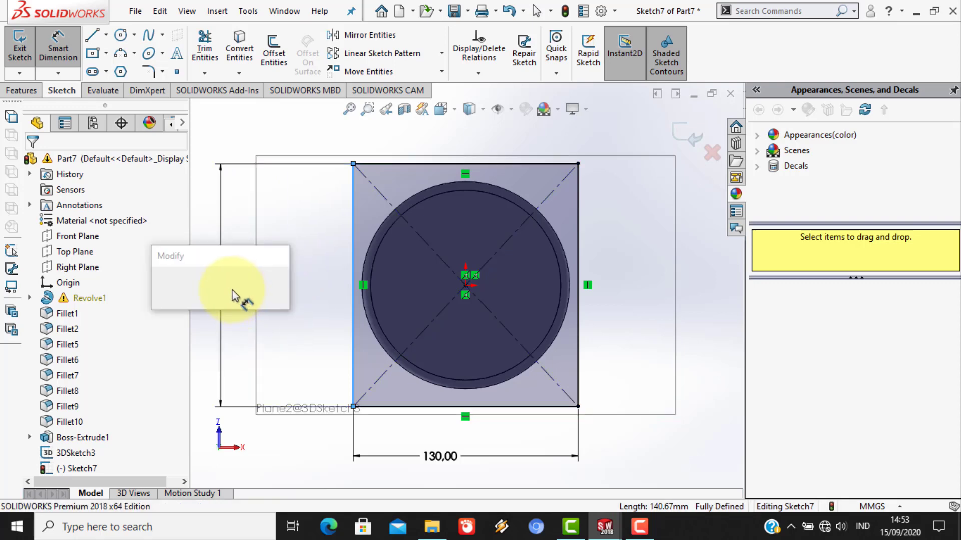
type("130")
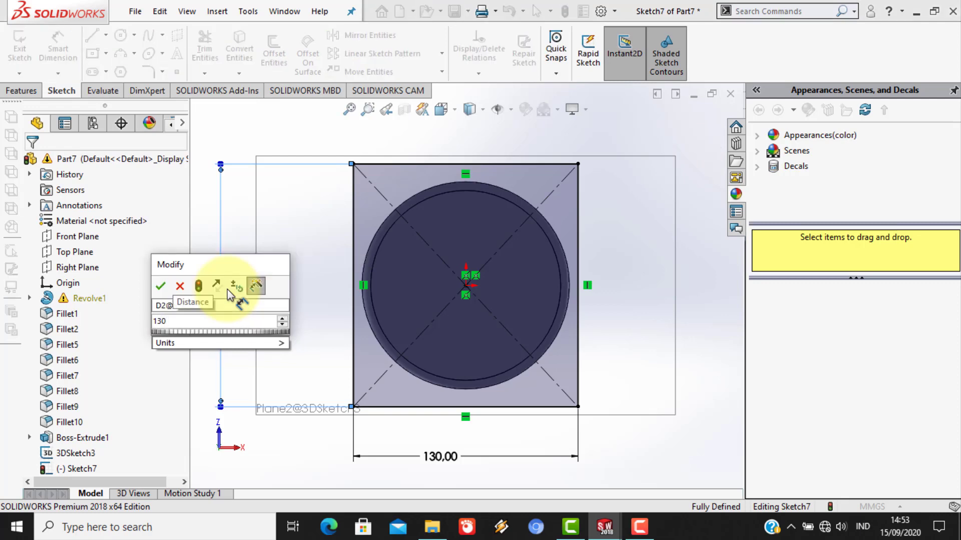
key("Return")
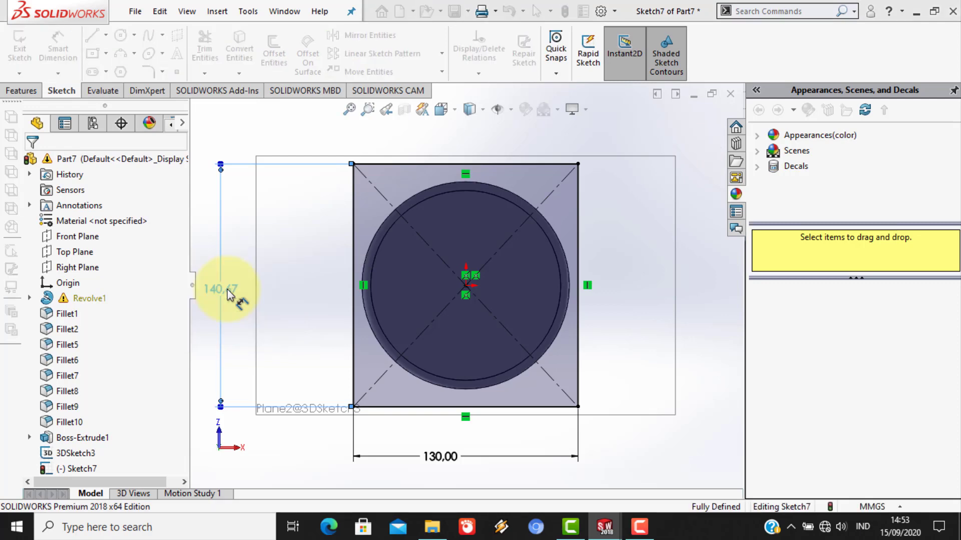
- Extrude the square sketch as a 15 mm blind boss away from the discs, merged with the body
left_click(21, 91)
left_click(23, 57)
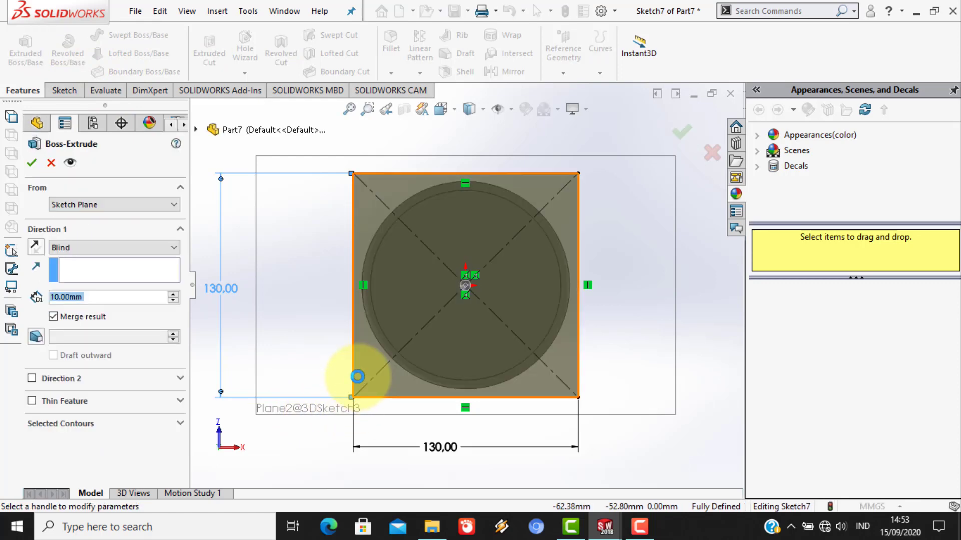
middle_click_drag(300, 364, 353, 375)
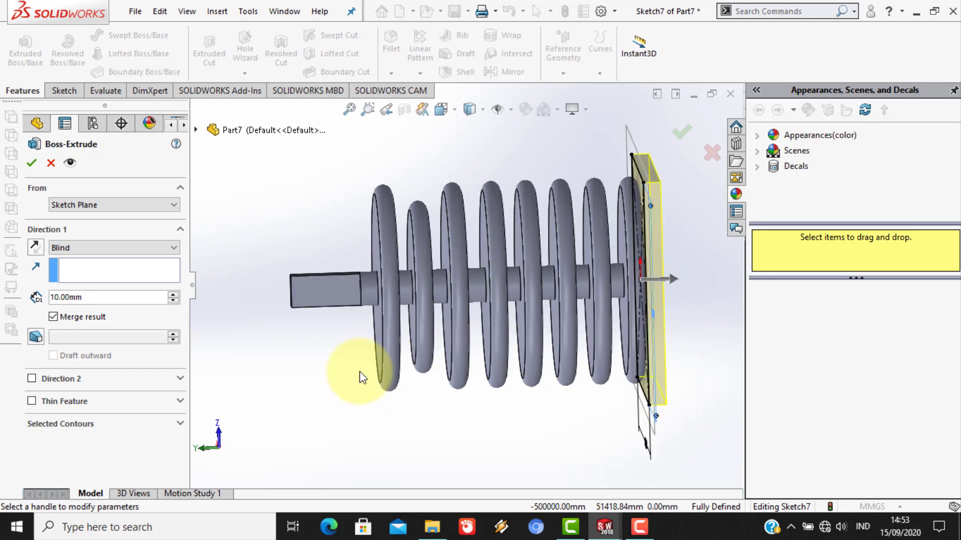
left_click(57, 298)
key("BackSpace")
key("Delete")
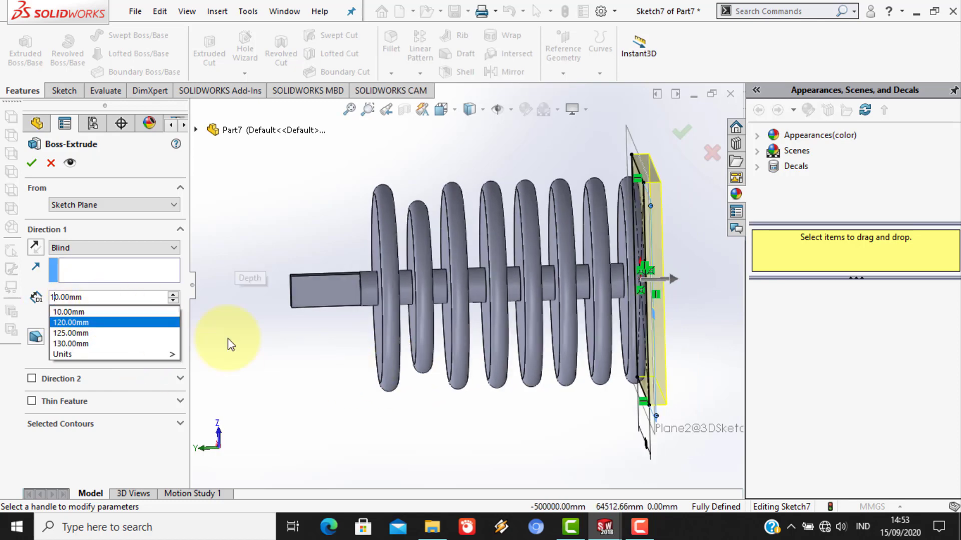
type("5")
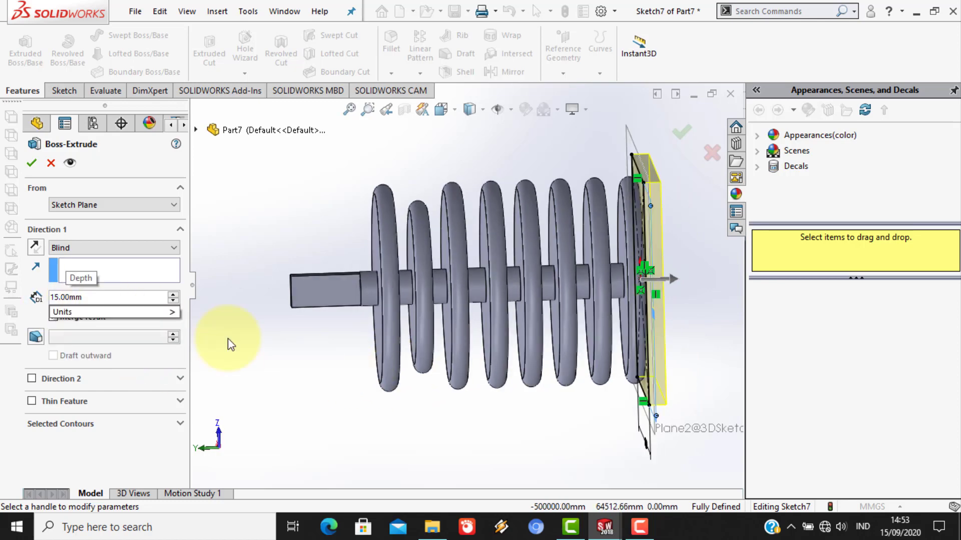
left_click(32, 161)
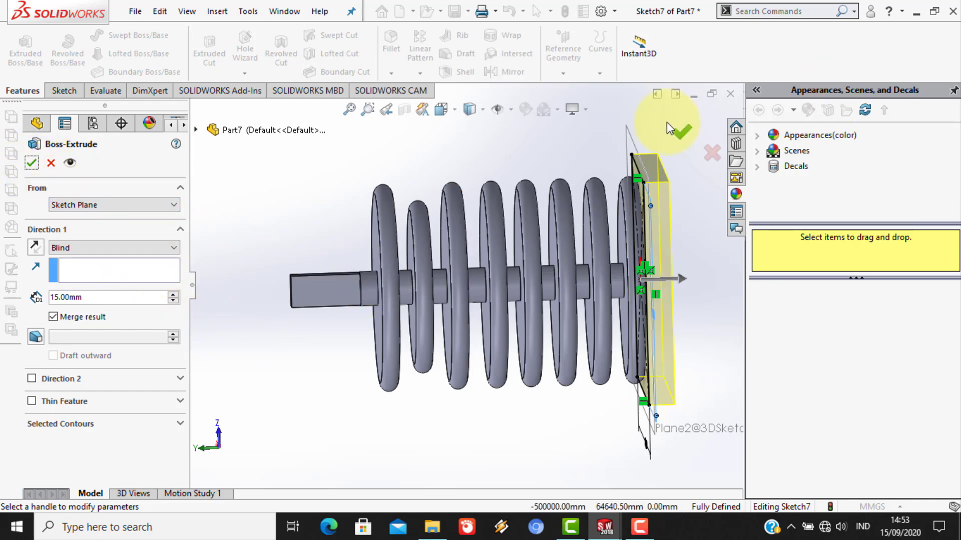
left_click(677, 137)
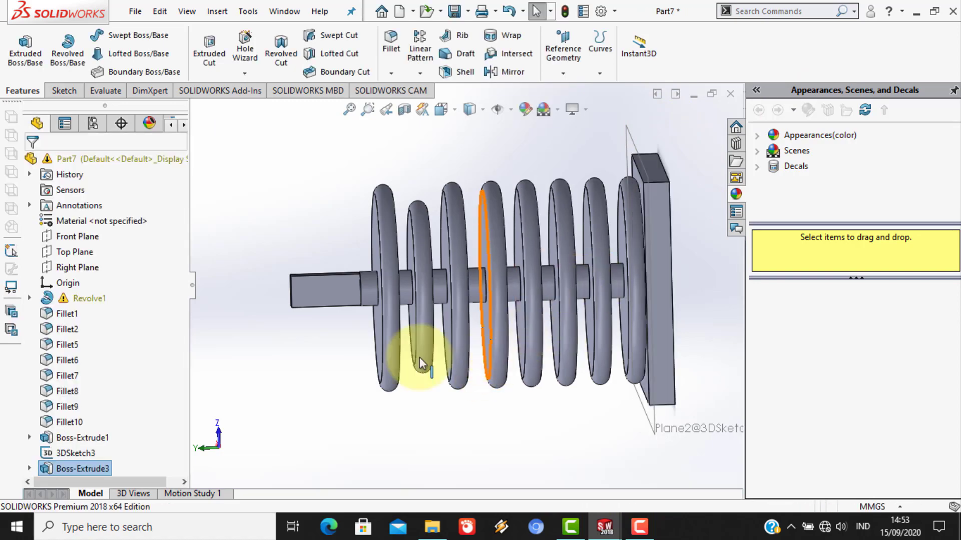
middle_click_drag(420, 357, 364, 360)
scroll(411, 353, "down", 5)
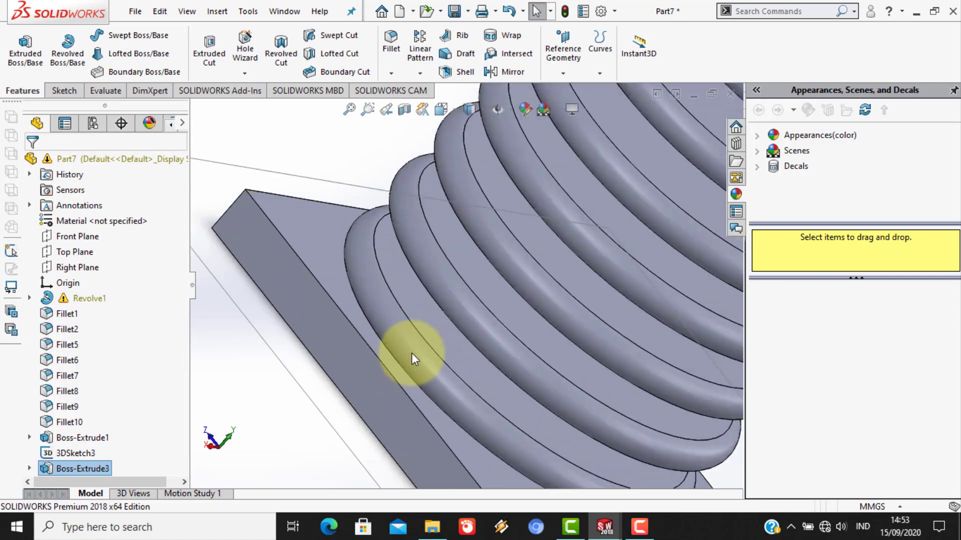
scroll(499, 337, "up", 5)
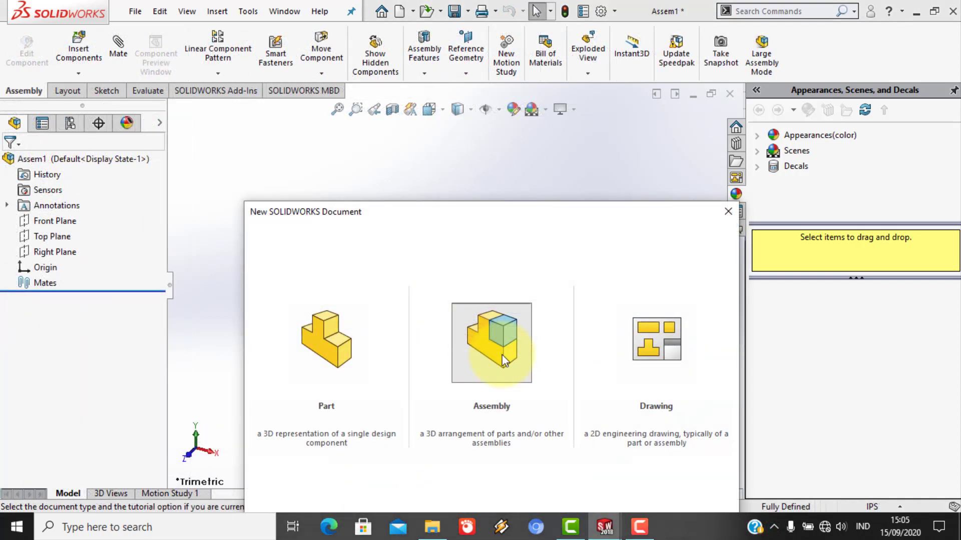
- Create a new assembly and place the BOX_LBS part in it as the first component
left_click(502, 354)
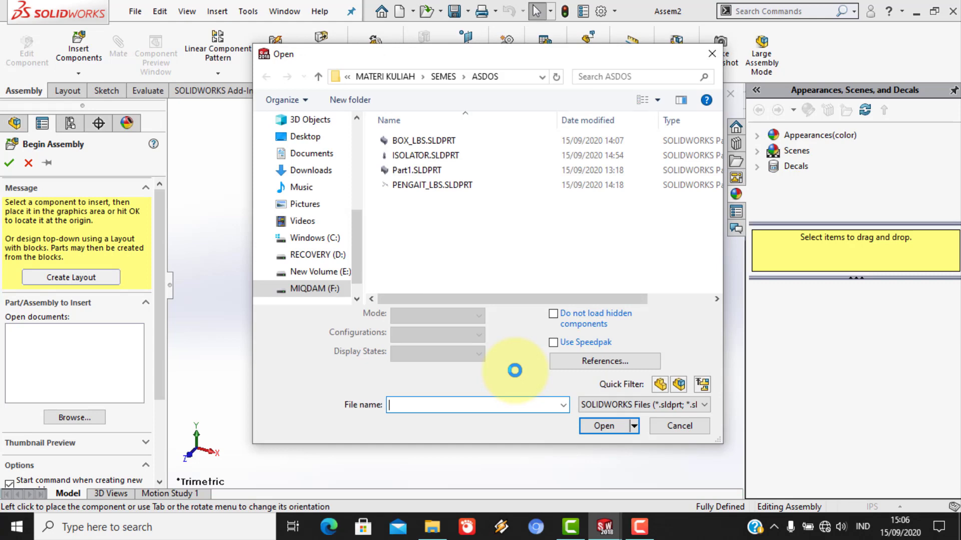
left_click(689, 431)
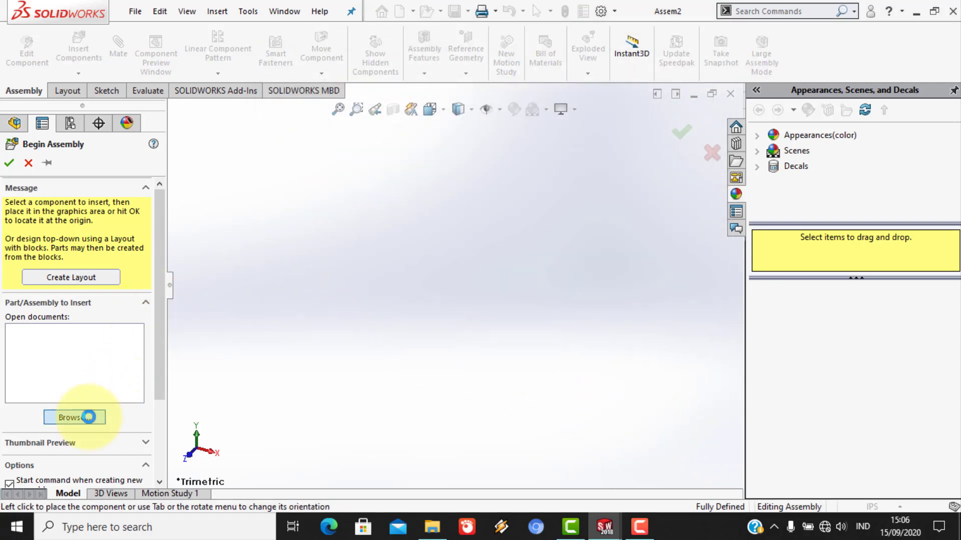
left_click(88, 417)
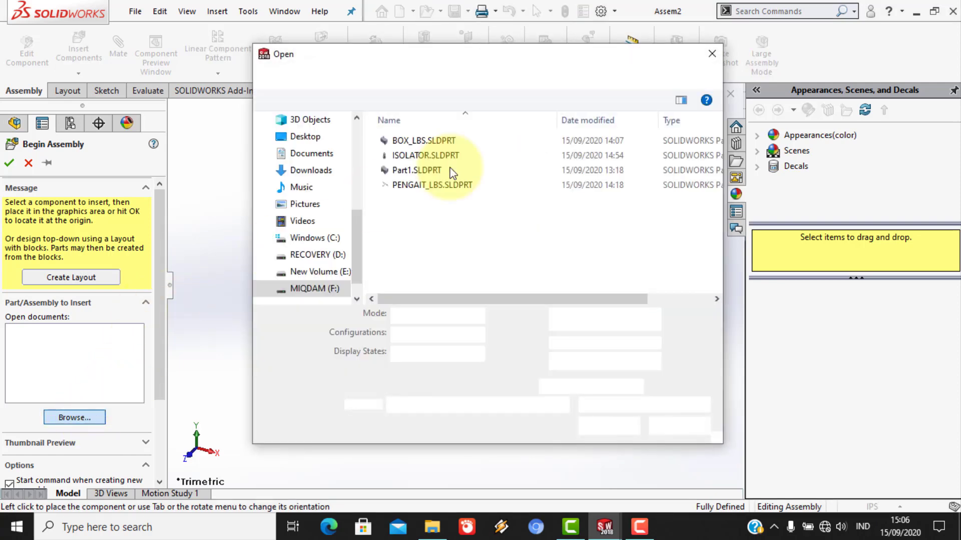
left_click(467, 141)
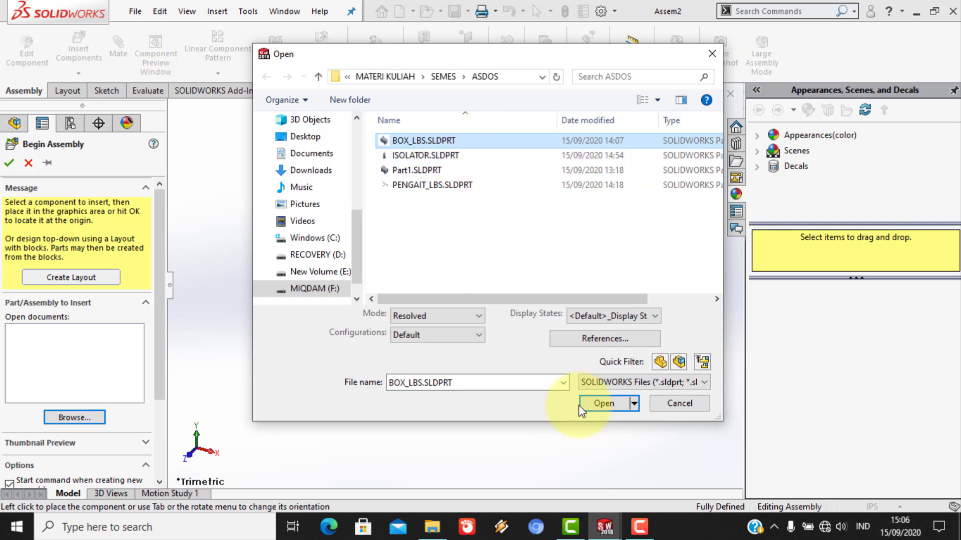
left_click(599, 405)
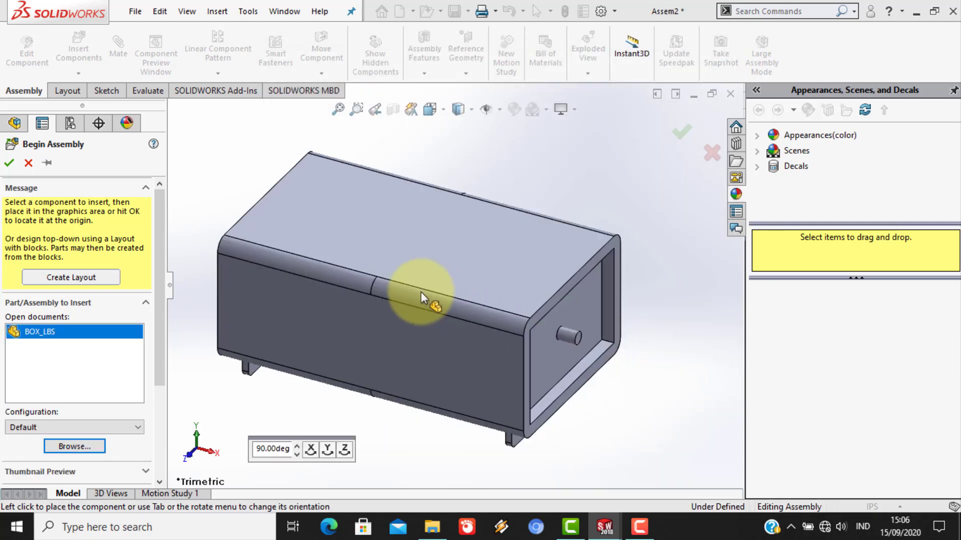
left_click(435, 302)
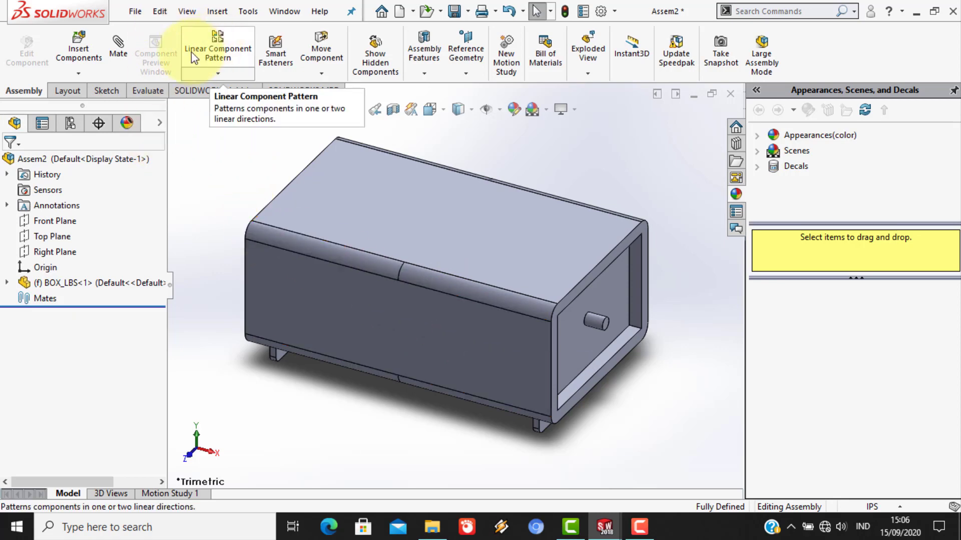
- Insert the ISOLATOR and PENGAIT_LBS parts together, placing the isolator near the box's closed end and the hook in front of the box
left_click(91, 60)
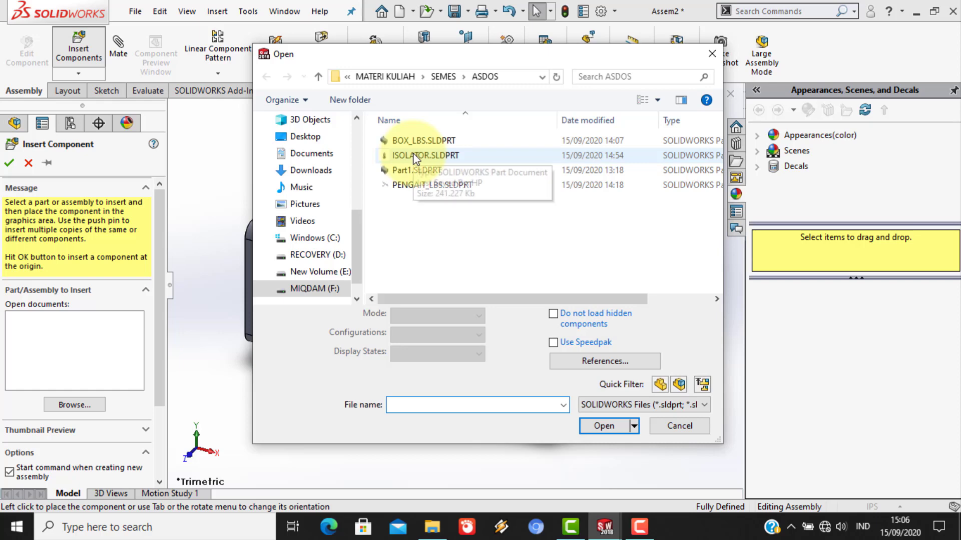
left_click(415, 156)
left_click(427, 185, "ctrl")
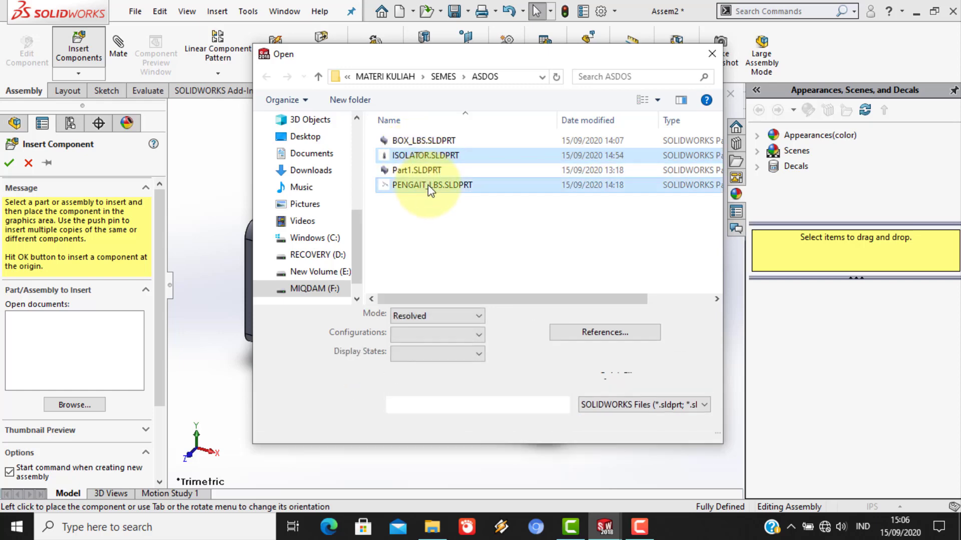
left_click(443, 150, "ctrl")
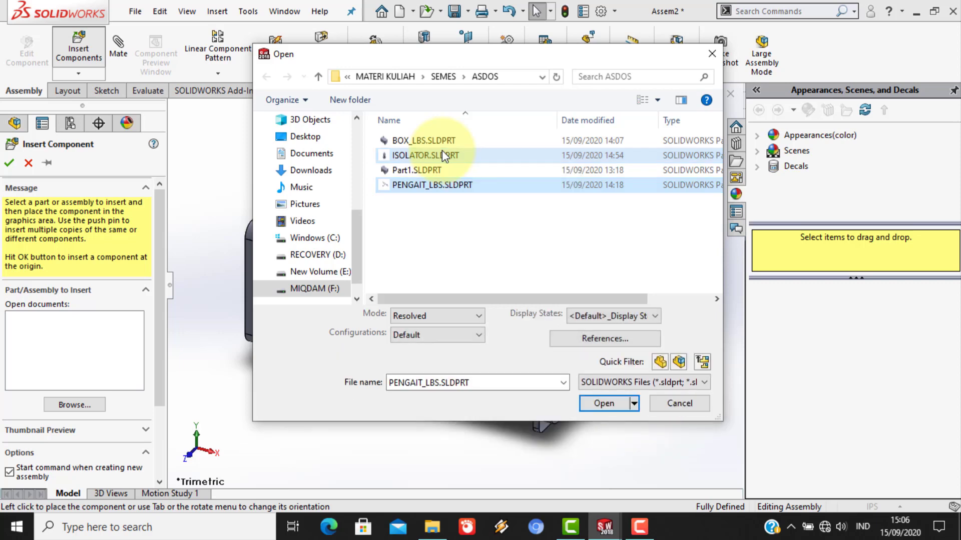
left_click(442, 150, "ctrl")
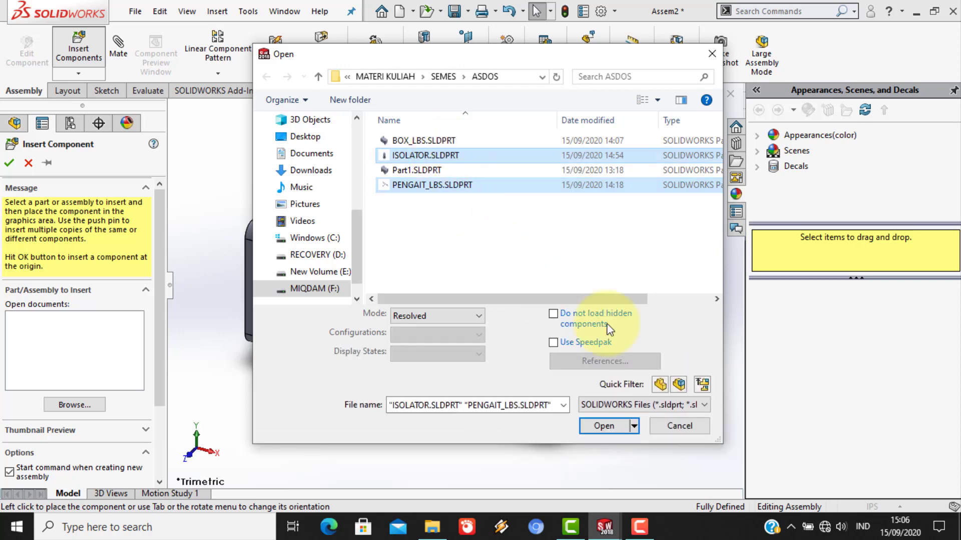
left_click(603, 427)
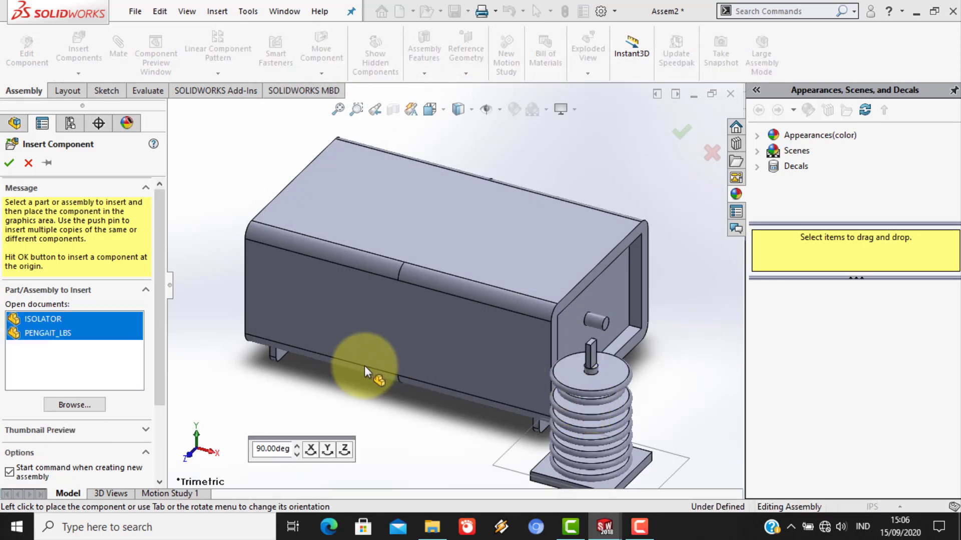
left_click(274, 377)
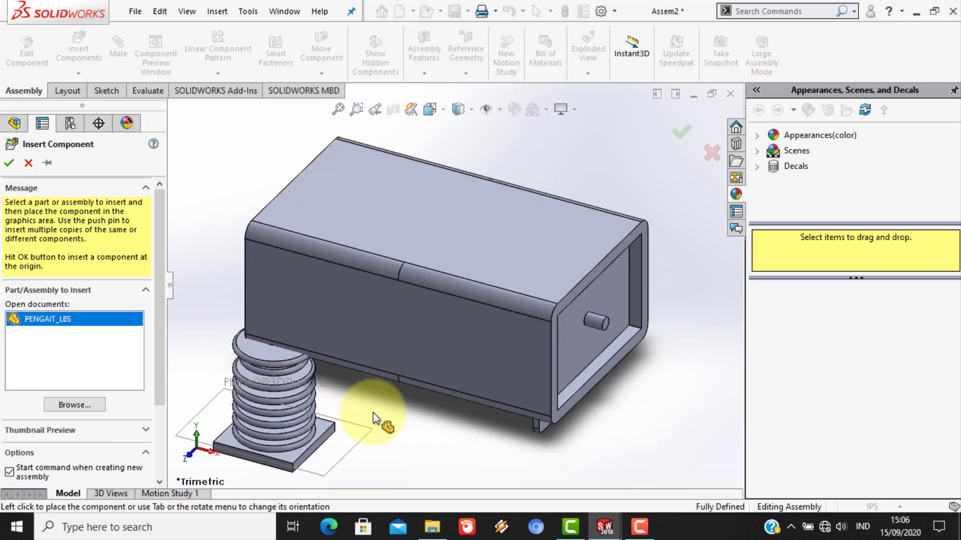
scroll(393, 423, "down", 2)
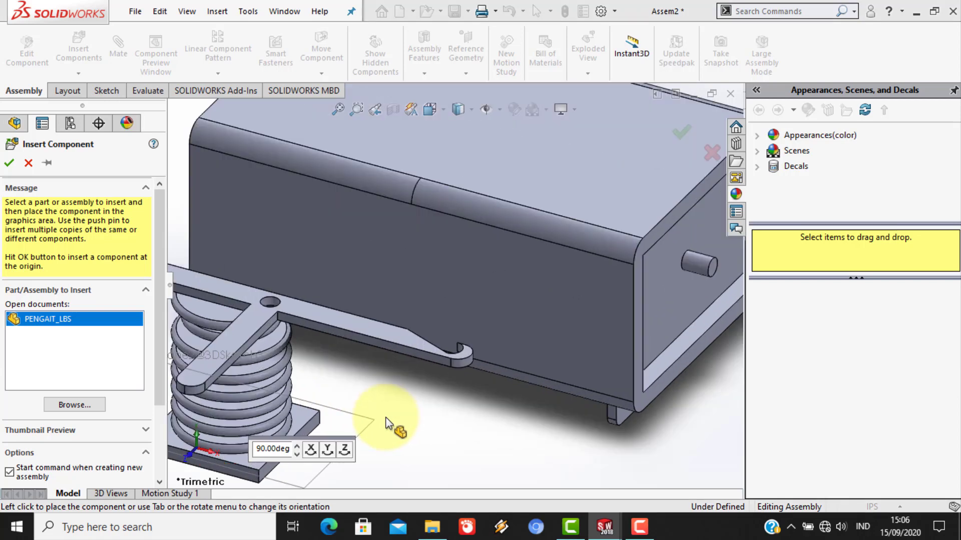
scroll(392, 415, "up", 5)
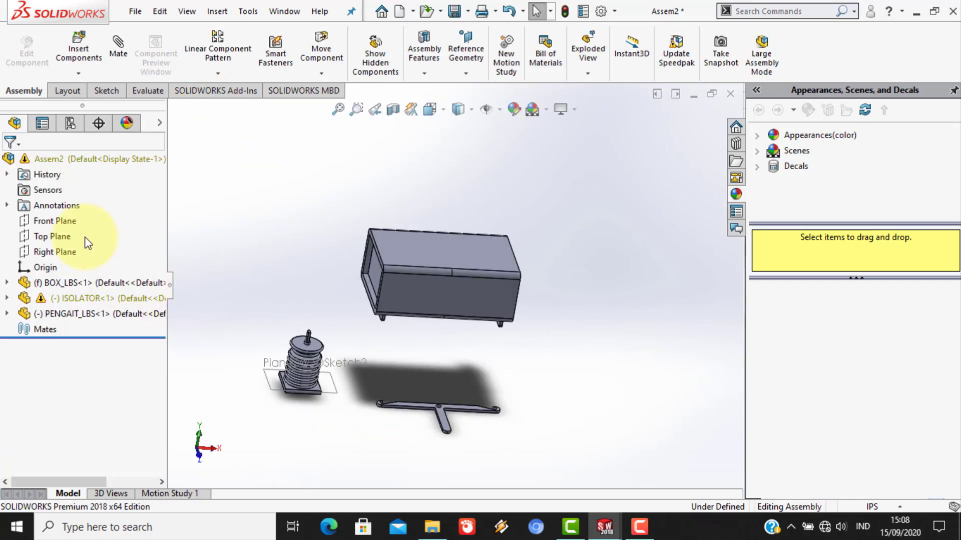
- Insert a second ISOLATOR part and place it on the same side of the box as the first one
left_click(78, 49)
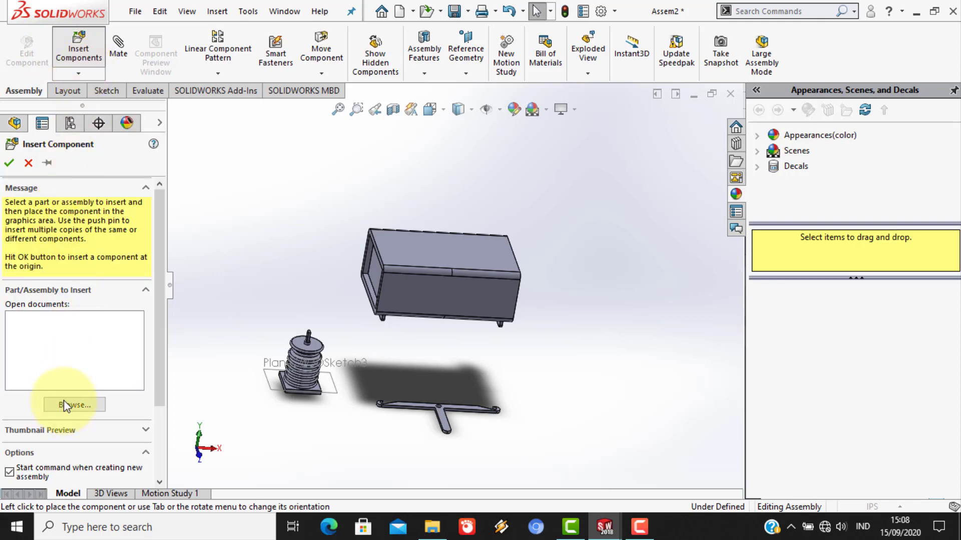
left_click(65, 404)
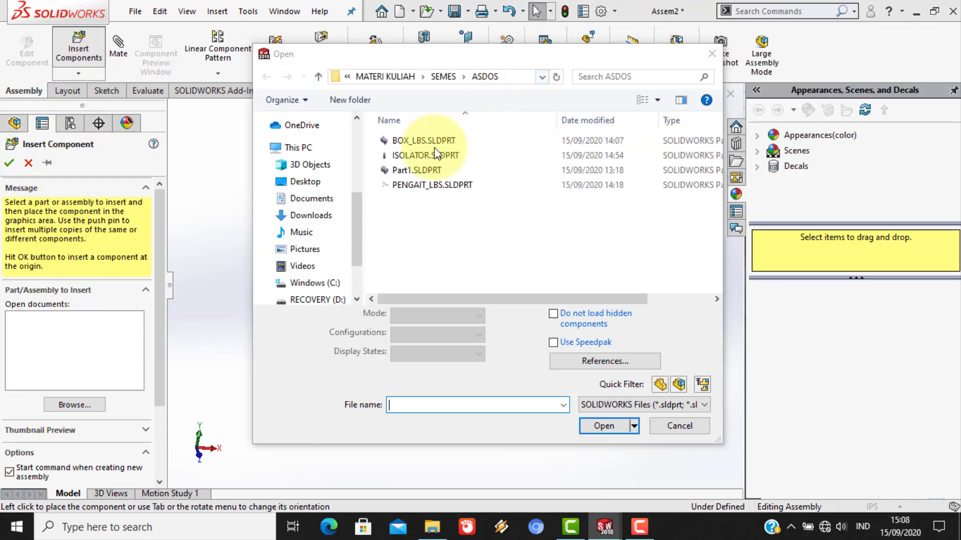
left_click(431, 156)
left_click(612, 404)
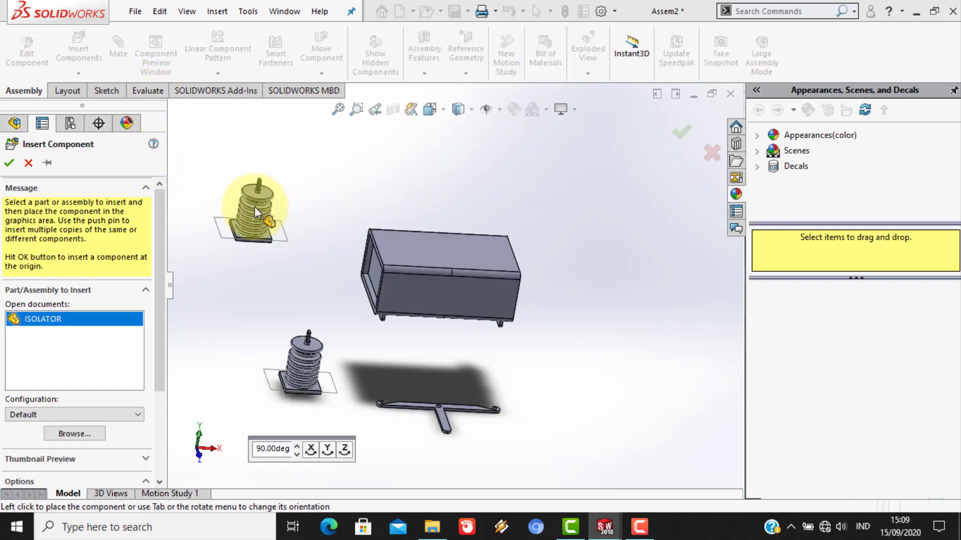
left_click(254, 206)
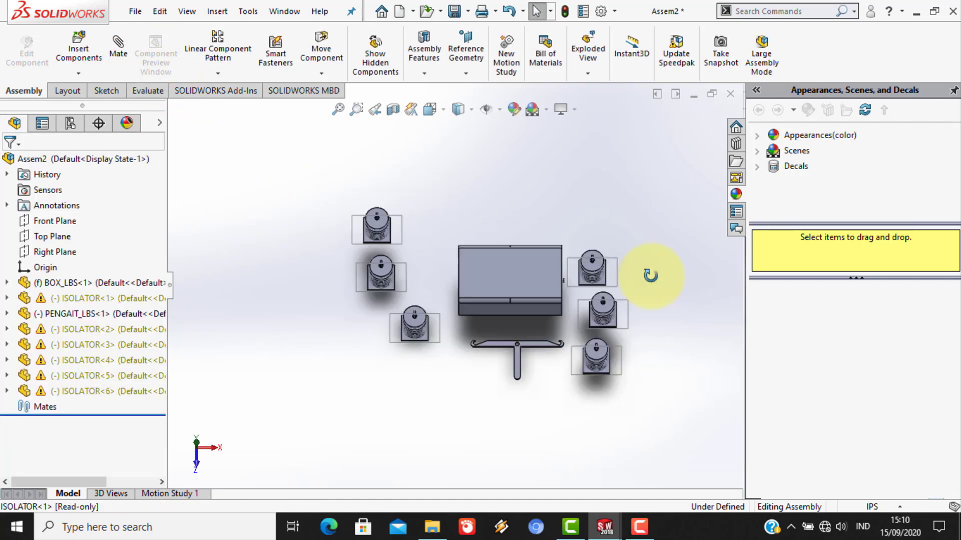
middle_click_drag(650, 274, 654, 225)
scroll(553, 306, "down", 4)
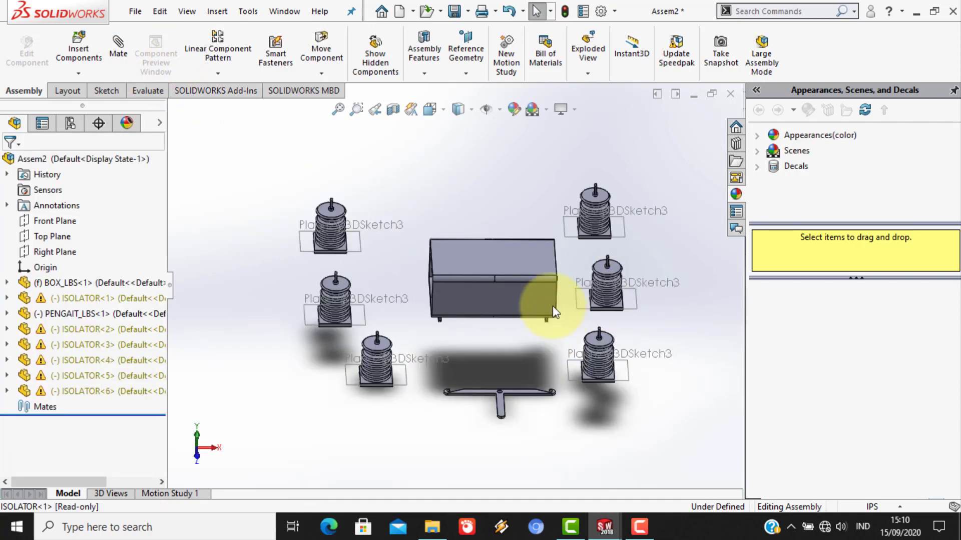
- Mate the square base of the first isolator coincident with the long side face of the box
middle_click_drag(497, 289, 494, 253)
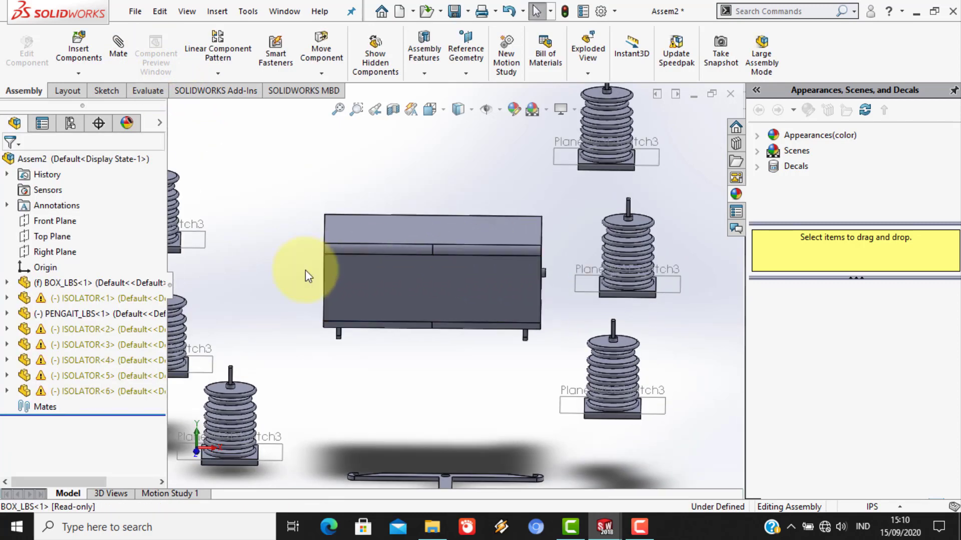
middle_click_drag(311, 272, 222, 249)
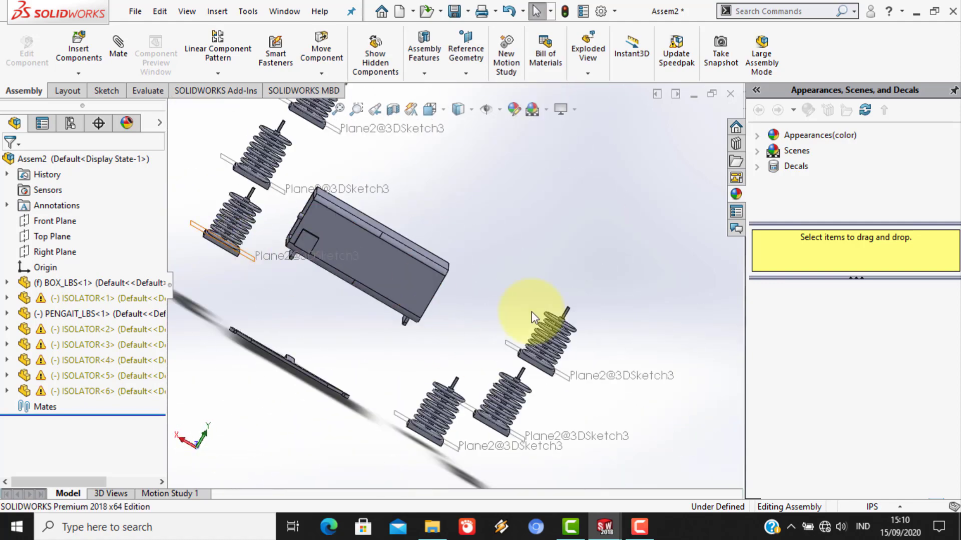
middle_click_drag(408, 215, 520, 205)
middle_click_drag(661, 277, 715, 221)
middle_click_drag(267, 230, 245, 305)
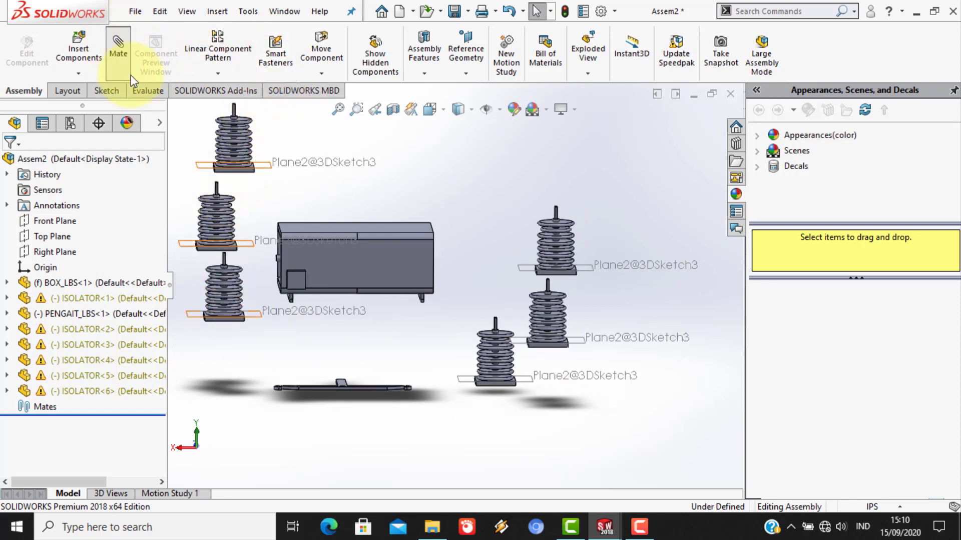
left_click(115, 65)
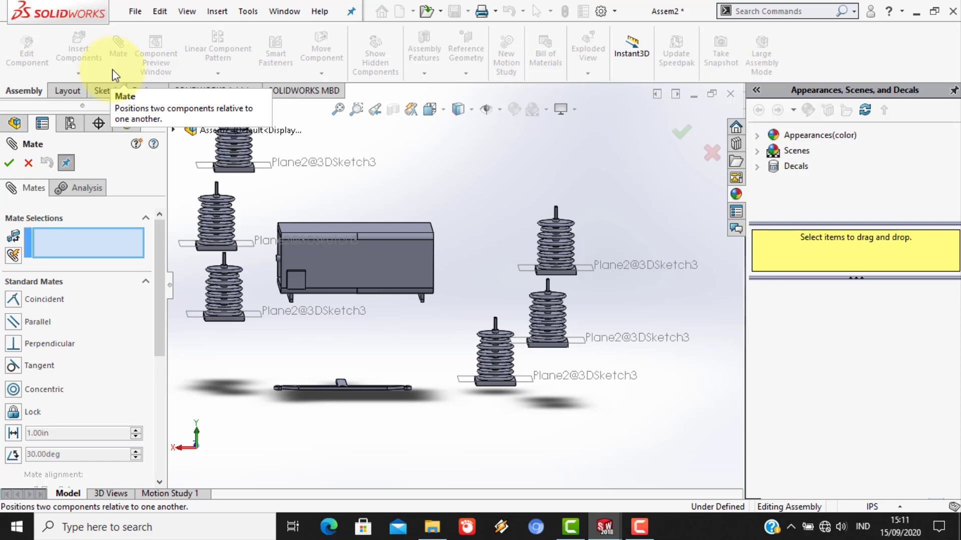
left_click(352, 259)
scroll(321, 303, "up", 1)
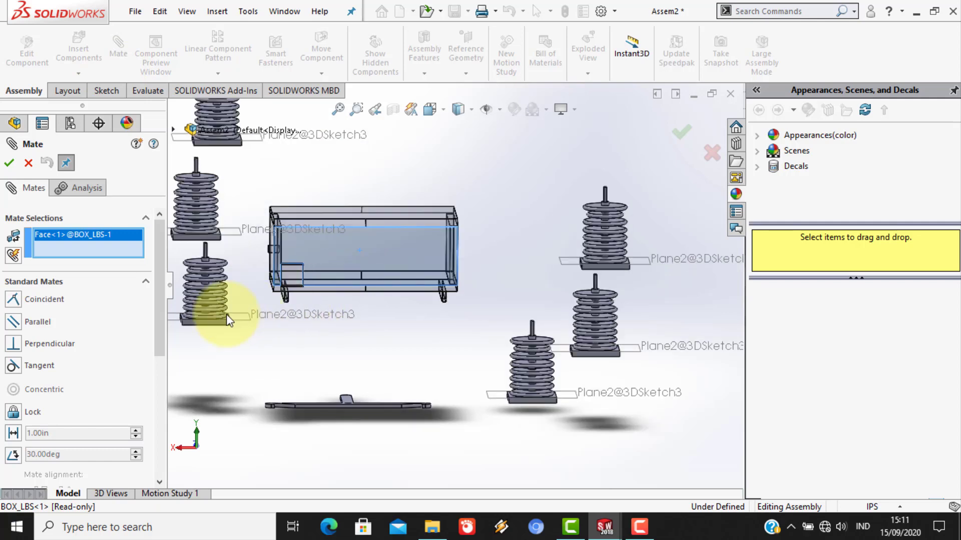
middle_click_drag(200, 251, 224, 167)
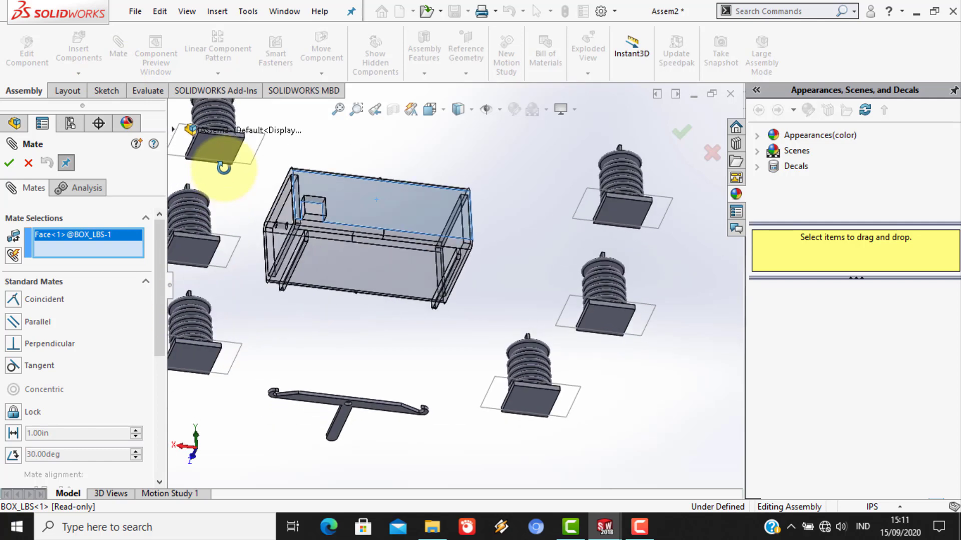
left_click(215, 148)
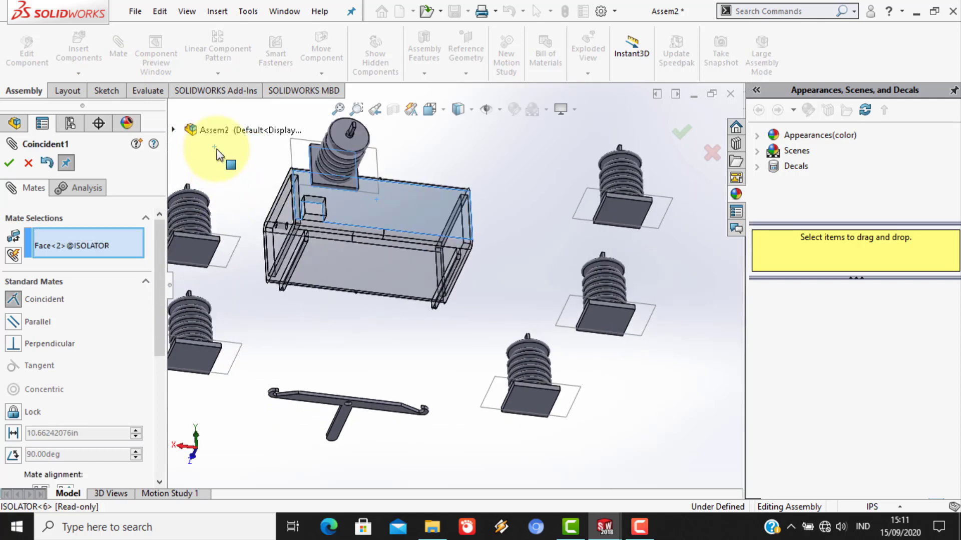
left_click(686, 130)
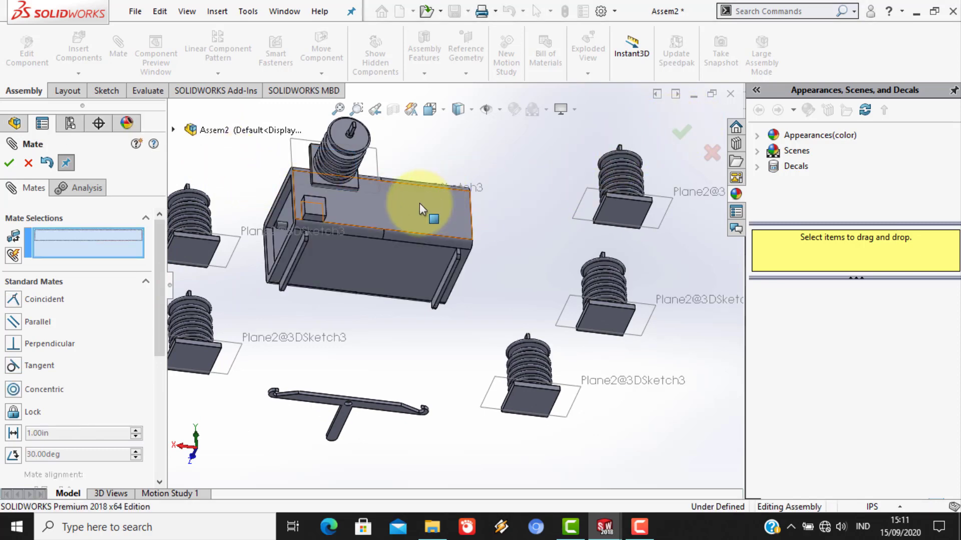
- Mate the bases of the other two isolators on that side coincident with the same long side face of the box
left_click(390, 209)
left_click(186, 250)
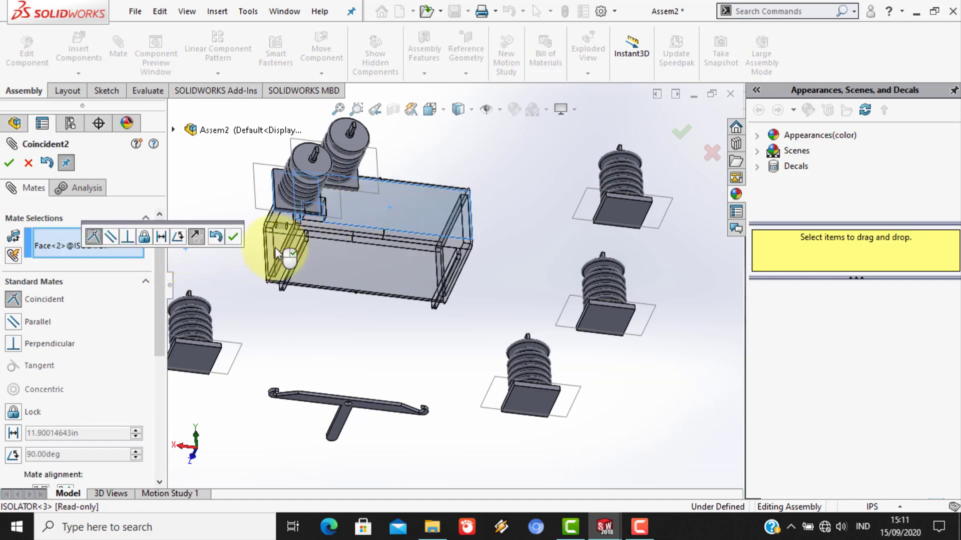
left_click(673, 141)
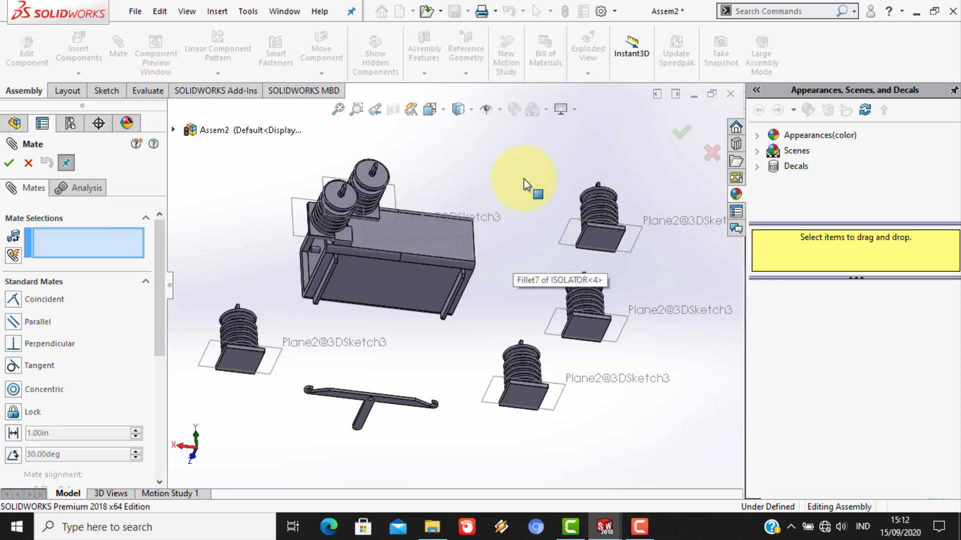
left_click(413, 228)
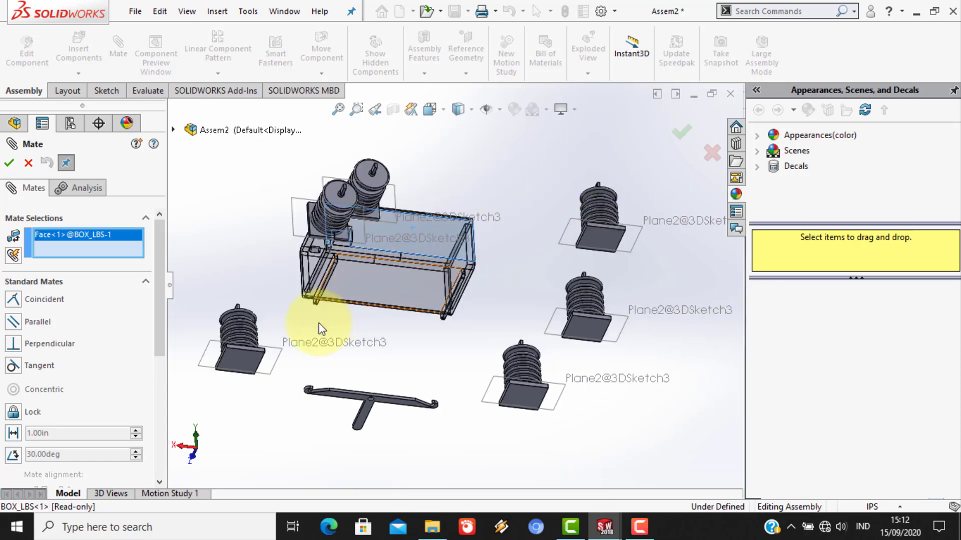
left_click(236, 359)
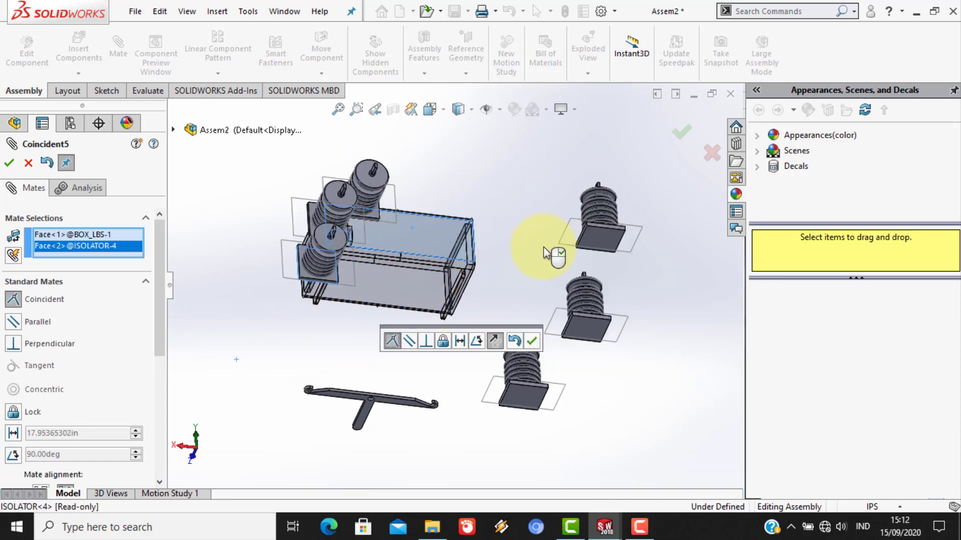
left_click(682, 132)
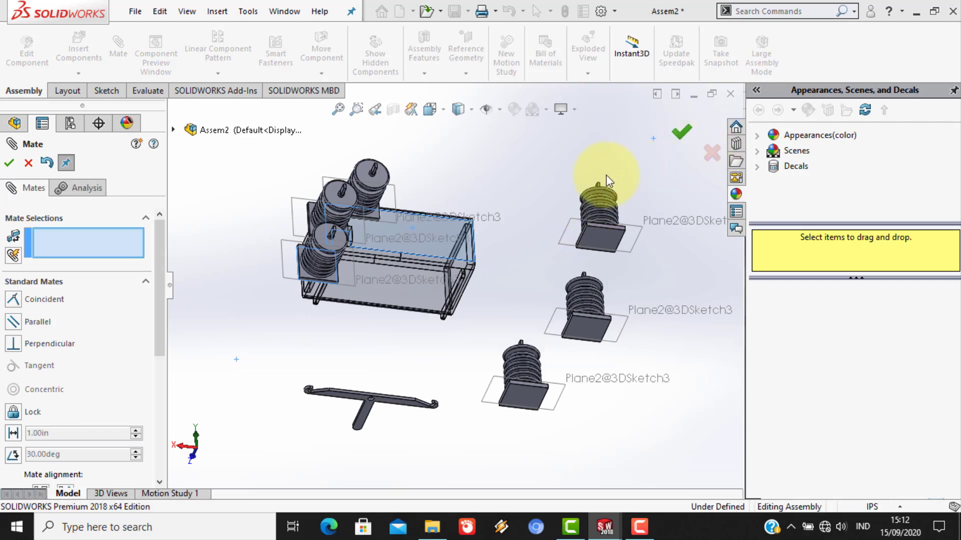
- Slide two of the mounted isolators along the box's long side face so they sit level with each other within its height
middle_click_drag(332, 212, 380, 220)
left_click_drag(380, 220, 506, 267)
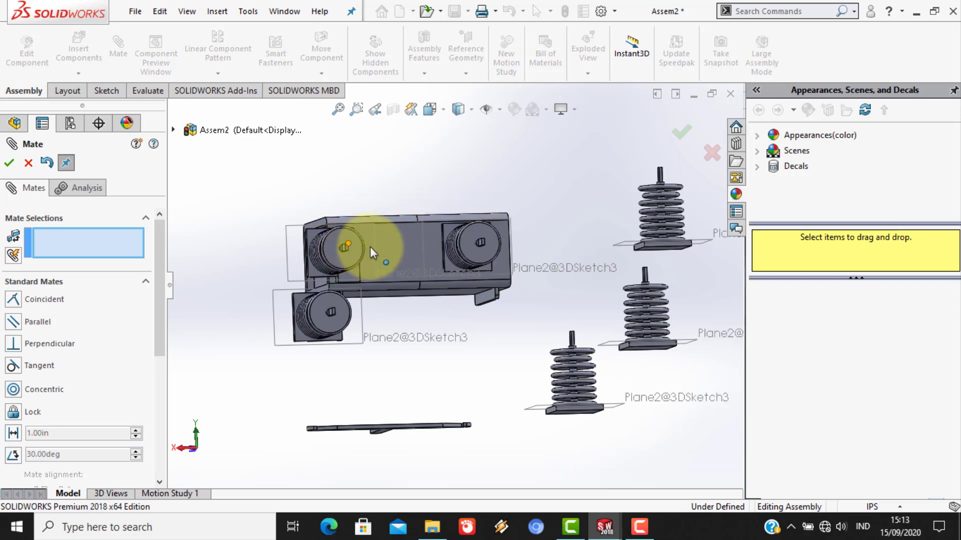
left_click_drag(375, 247, 424, 250)
middle_click_drag(424, 250, 349, 253)
scroll(404, 273, "down", 5)
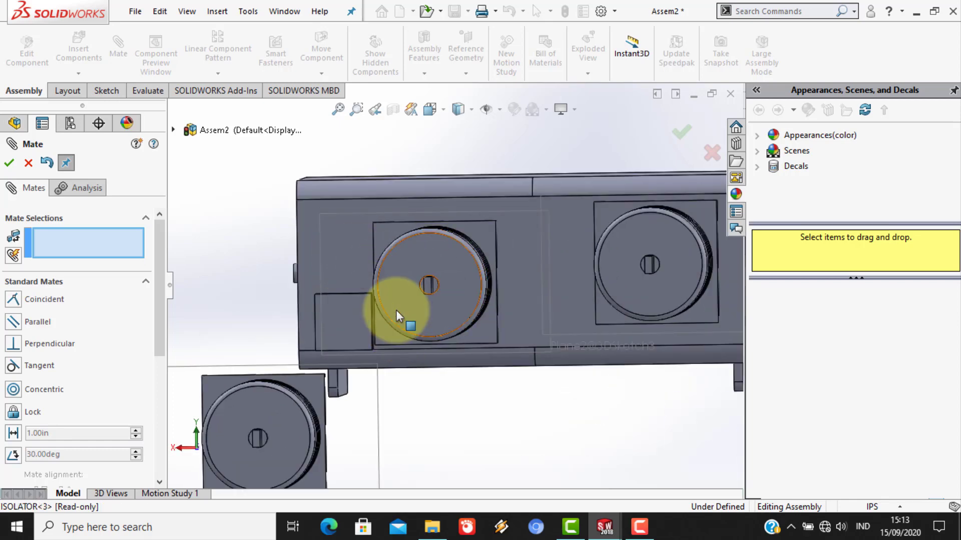
left_click_drag(395, 310, 410, 304)
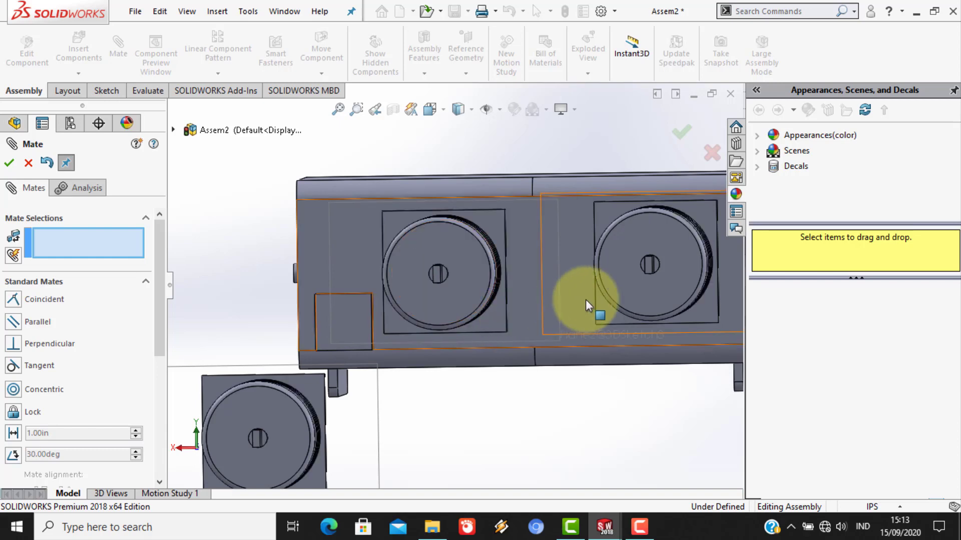
left_click_drag(620, 285, 482, 293)
- Move the third isolator onto the free end of the same box face and align the middle one into a row of three
scroll(600, 301, "down", 2)
scroll(600, 300, "up", 4)
left_click_drag(236, 395, 635, 256)
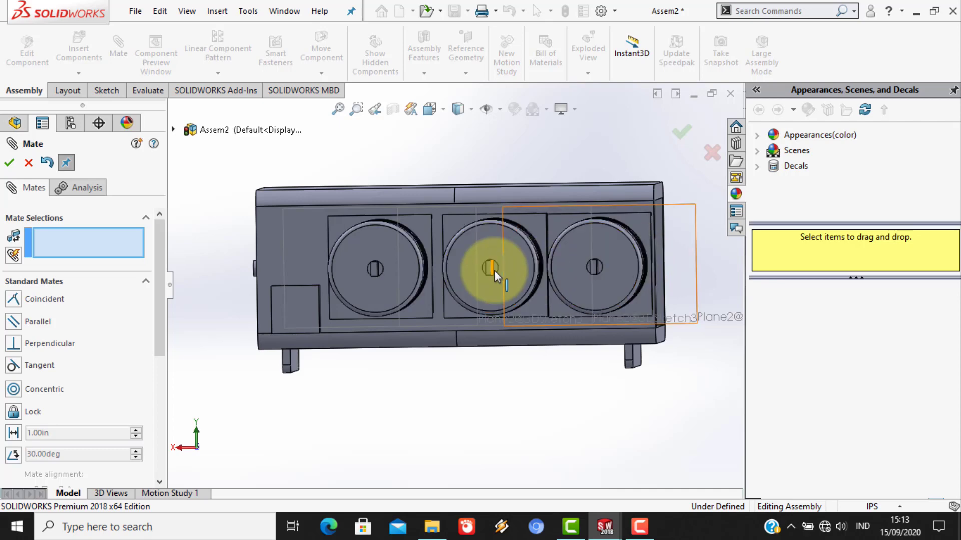
left_click_drag(487, 270, 485, 271)
- Start a mate on the round pin at the box's end and remove the isolator face from the mate selections
middle_click_drag(424, 310, 429, 444)
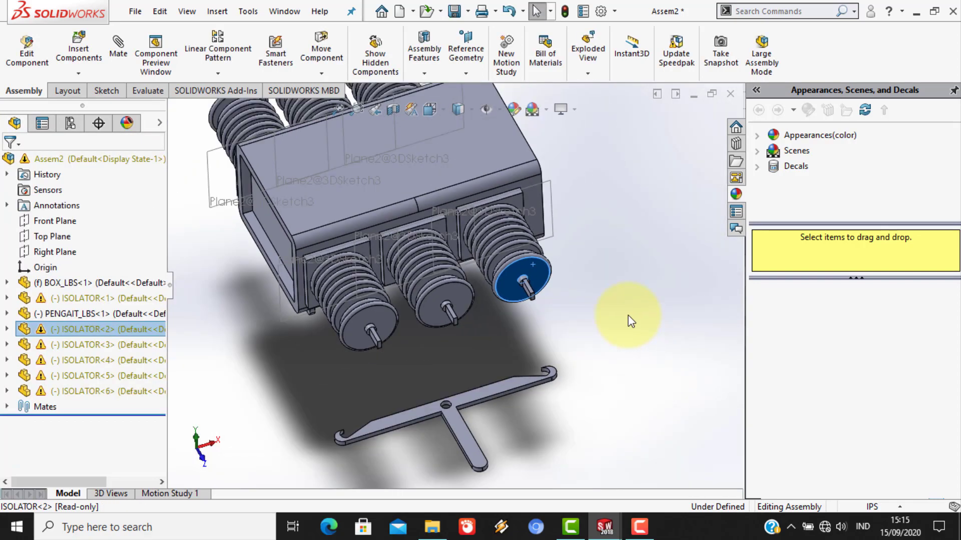
scroll(628, 315, "up", 3)
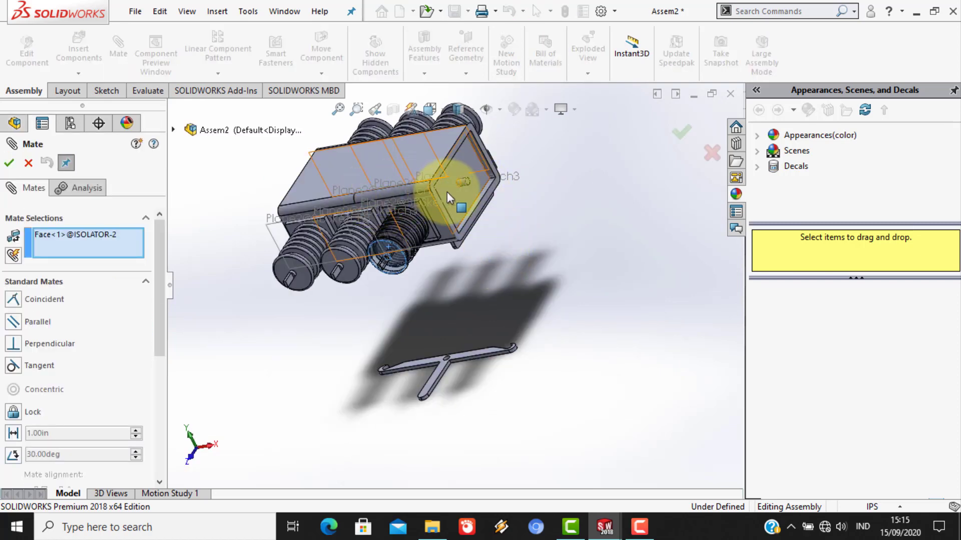
scroll(457, 189, "down", 4)
left_click(476, 197)
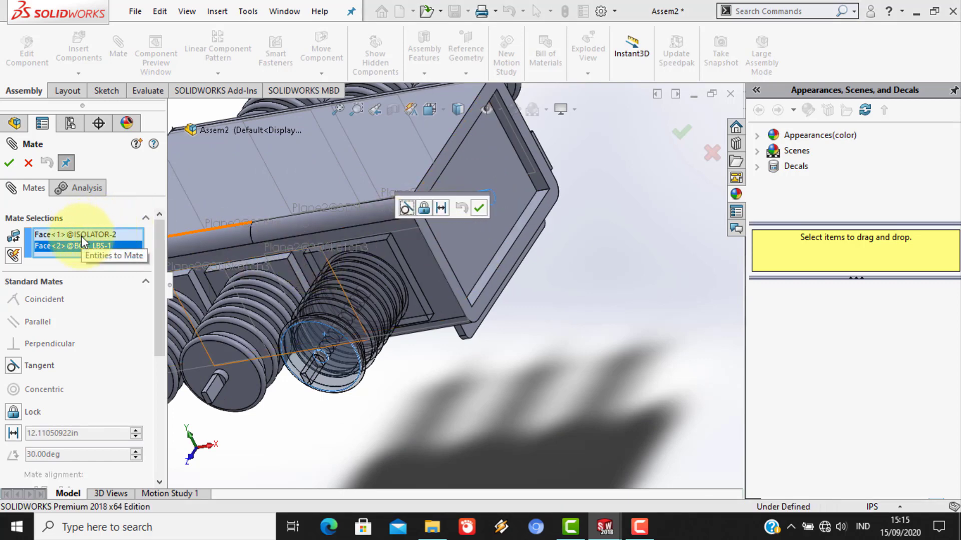
right_click(81, 236)
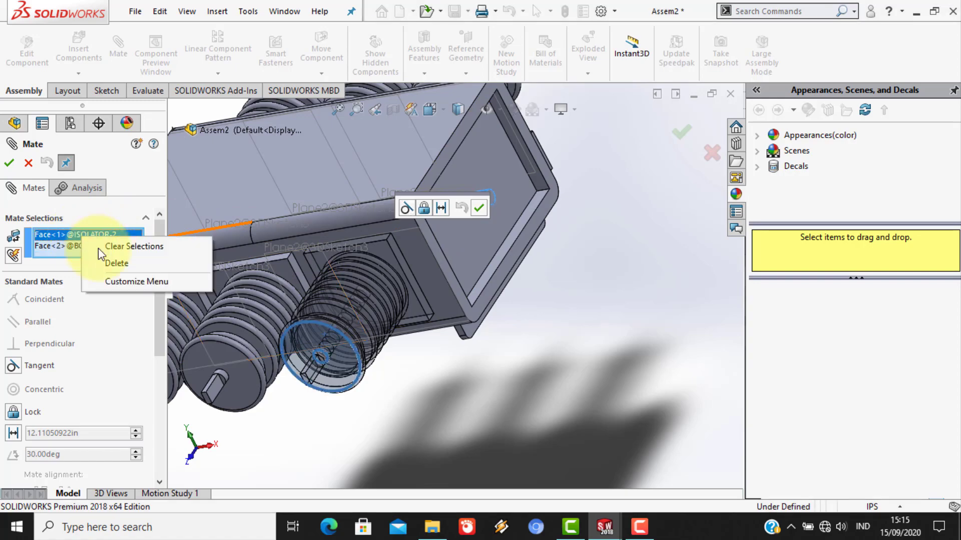
left_click(134, 265)
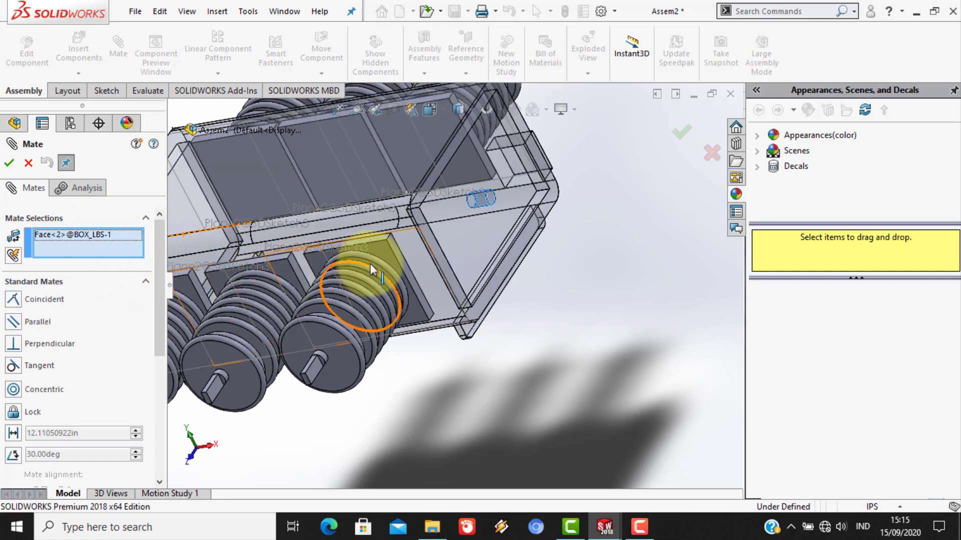
- Mate the centre hole of the PENGAIT_LBS hook concentric with the round pin on the box's end
scroll(381, 265, "down", 2)
scroll(395, 260, "up", 4)
scroll(465, 394, "down", 5)
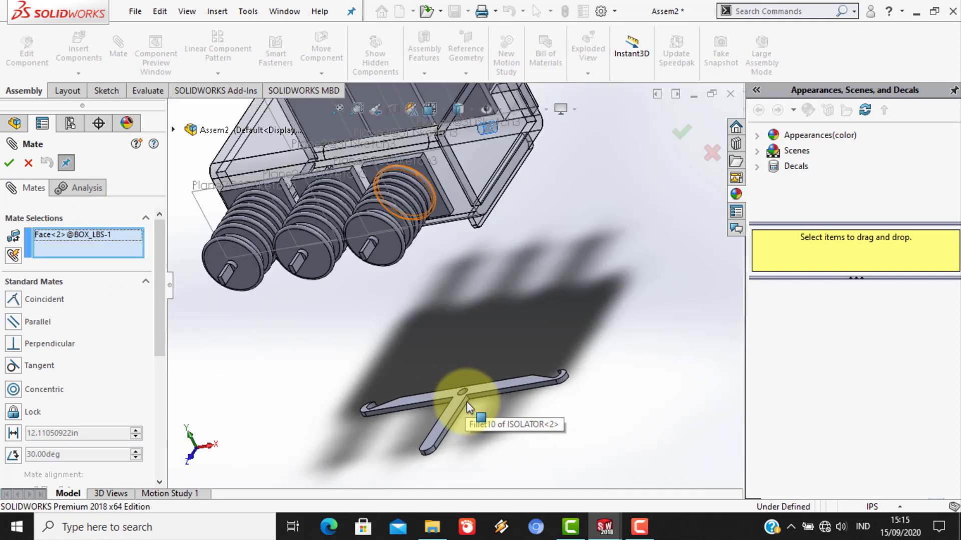
scroll(409, 343, "down", 3)
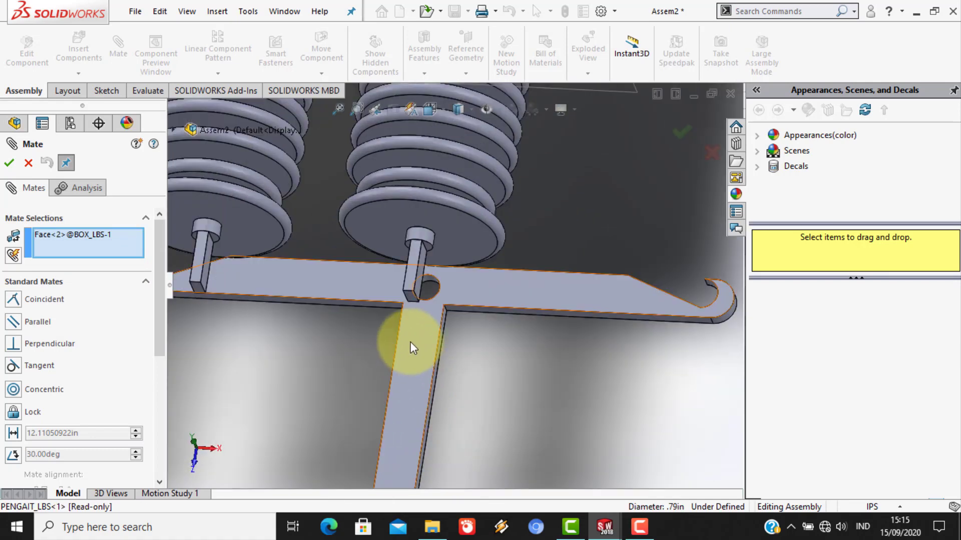
scroll(410, 342, "down", 4)
scroll(415, 299, "down", 1)
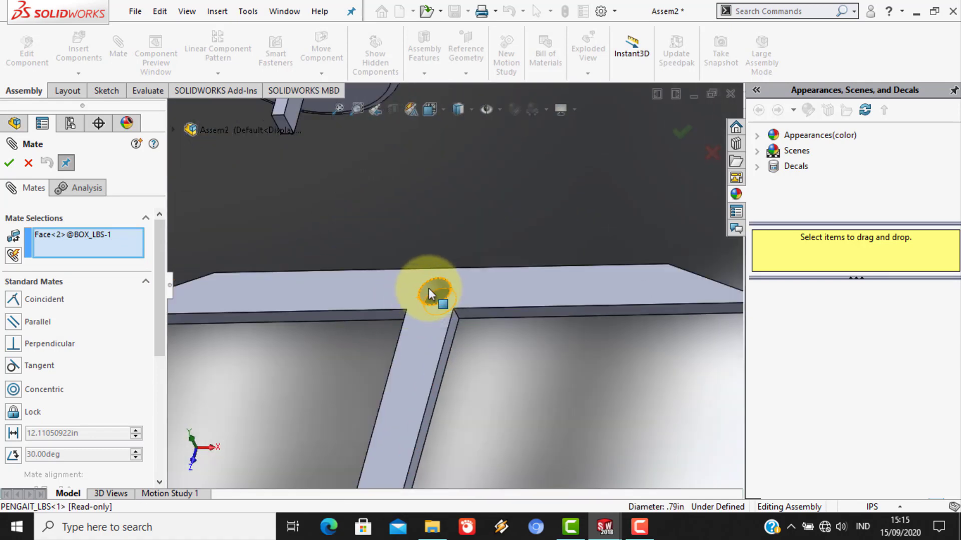
left_click(428, 287)
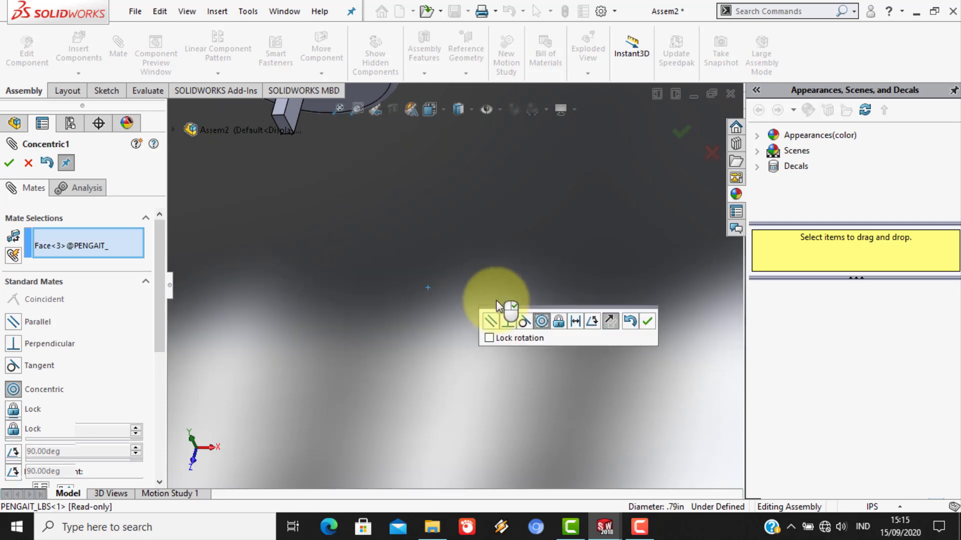
scroll(498, 296, "up", 5)
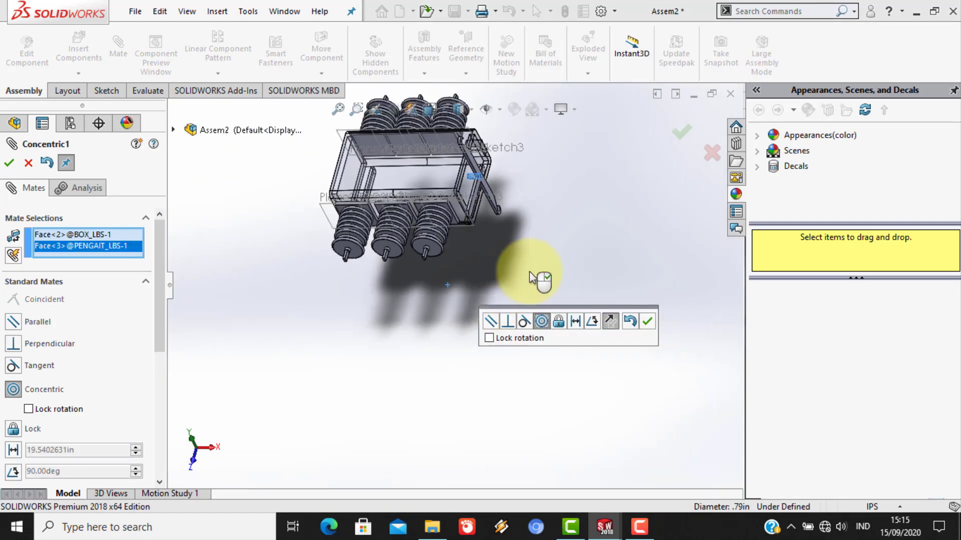
middle_click_drag(554, 215, 570, 167)
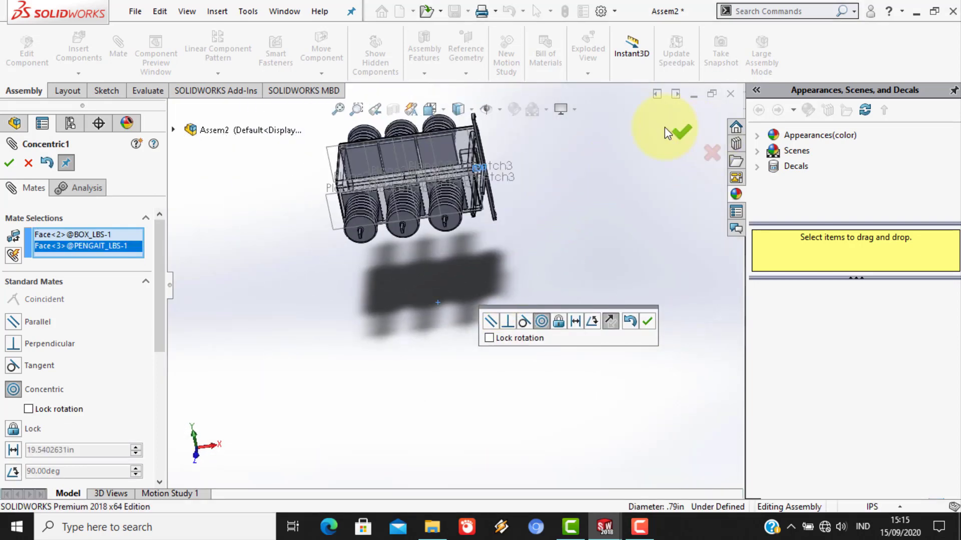
left_click(681, 137)
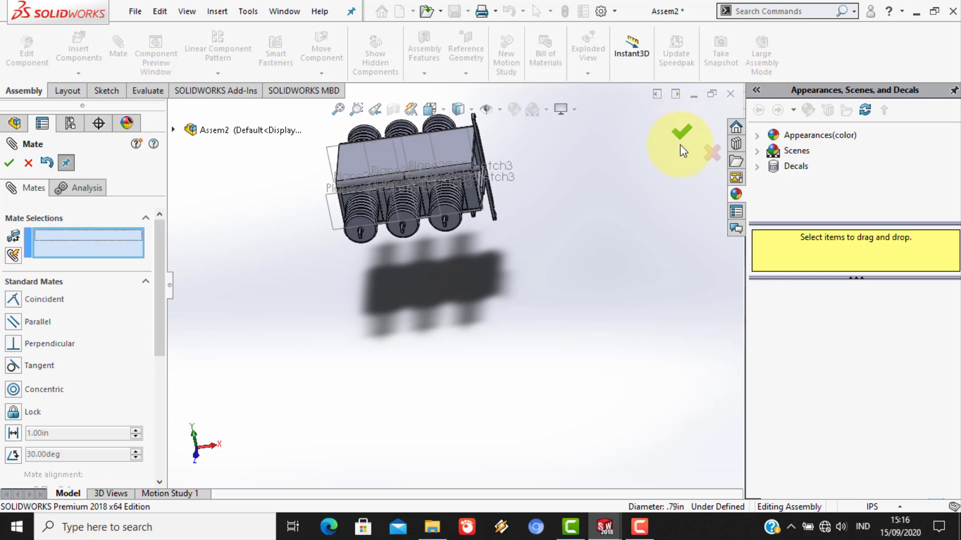
left_click(681, 133)
- Swing the PENGAIT_LBS hook about its pin on the box's end to a new angle
scroll(575, 205, "down", 3)
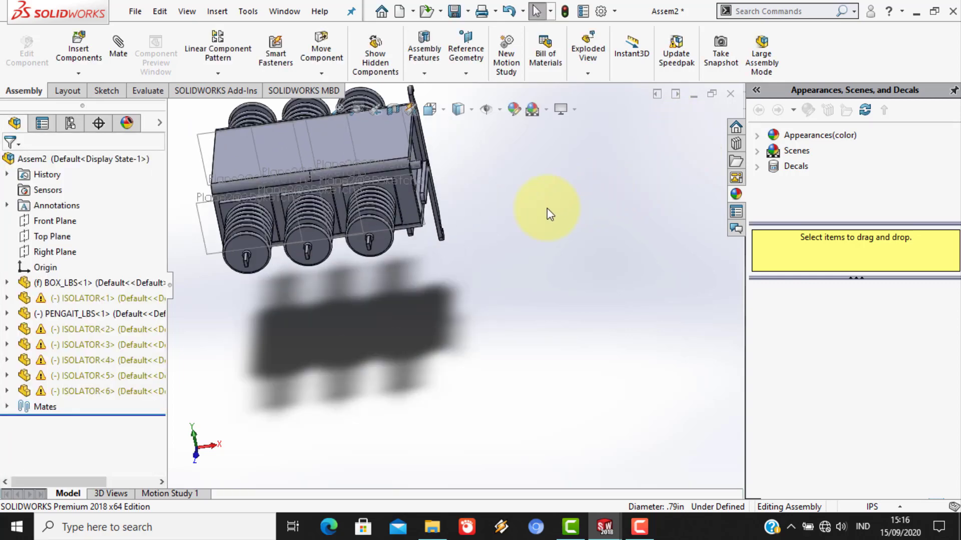
middle_click_drag(547, 209, 461, 253)
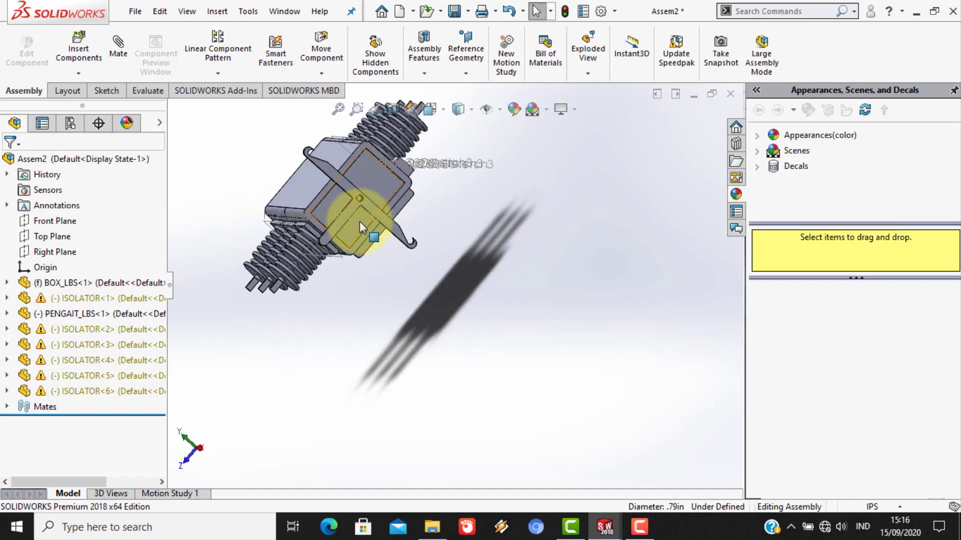
scroll(359, 221, "down", 5)
left_click(442, 207)
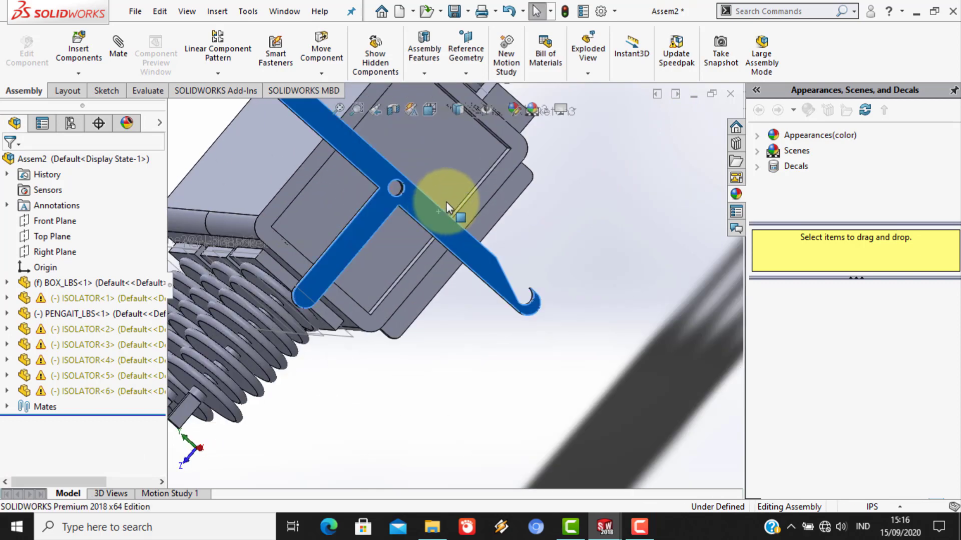
left_click_drag(446, 202, 454, 160)
left_click_drag(448, 147, 461, 168)
middle_click_drag(460, 168, 566, 360)
left_click(464, 317)
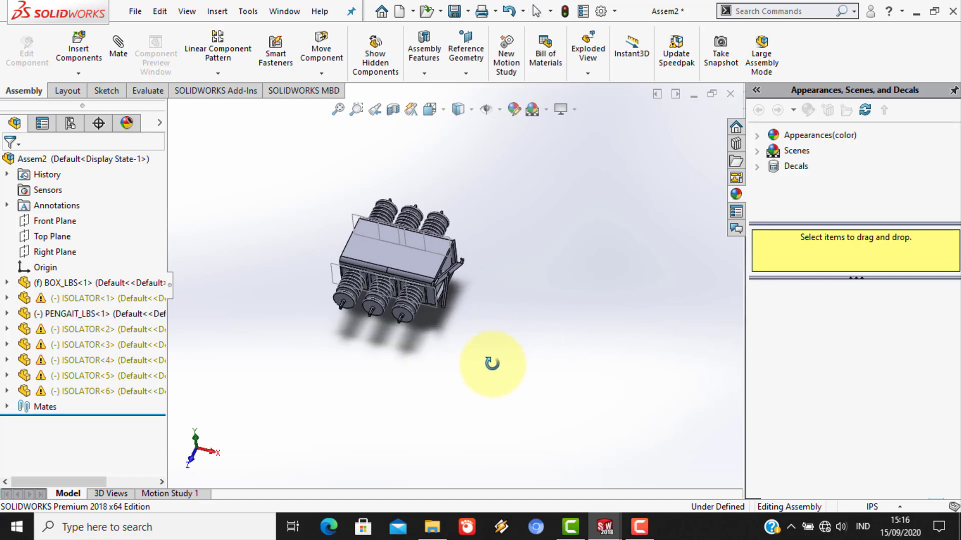